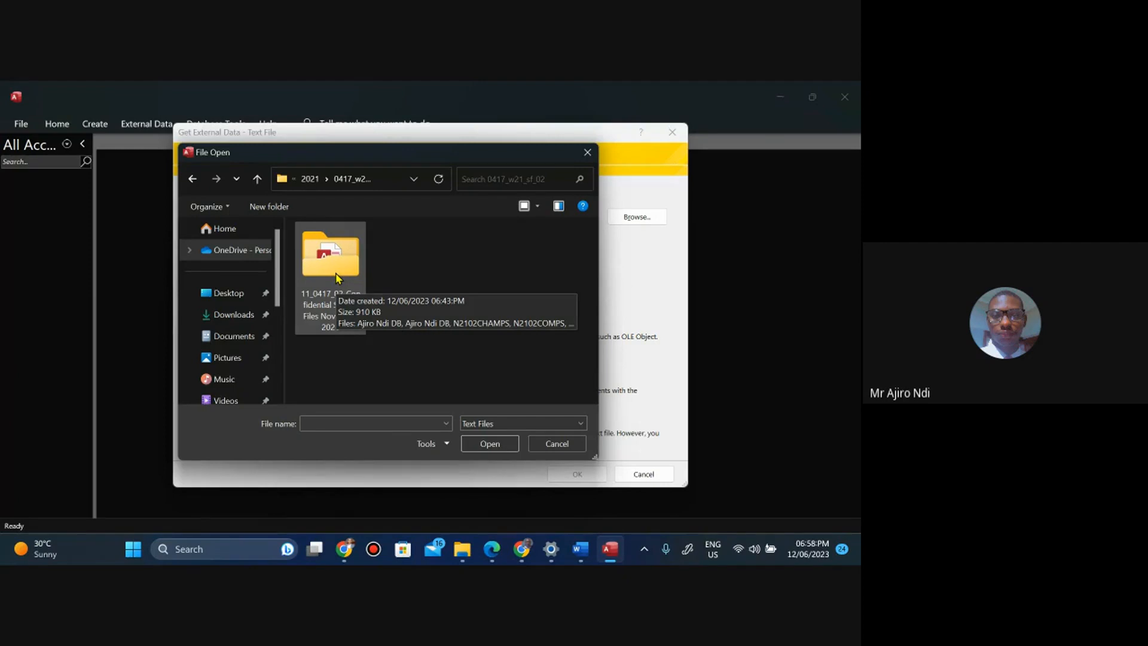
Pick the N2102TRAINEE text file from the confidential source files folder and import it into a new table.
double_click(336, 278)
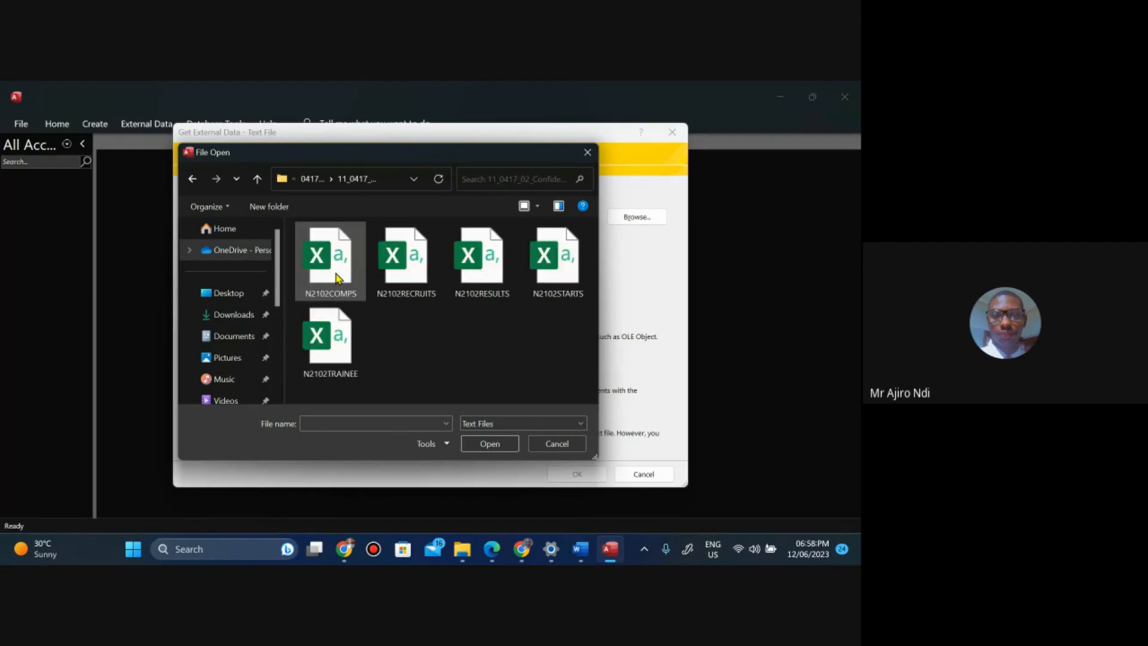
left_click(500, 562)
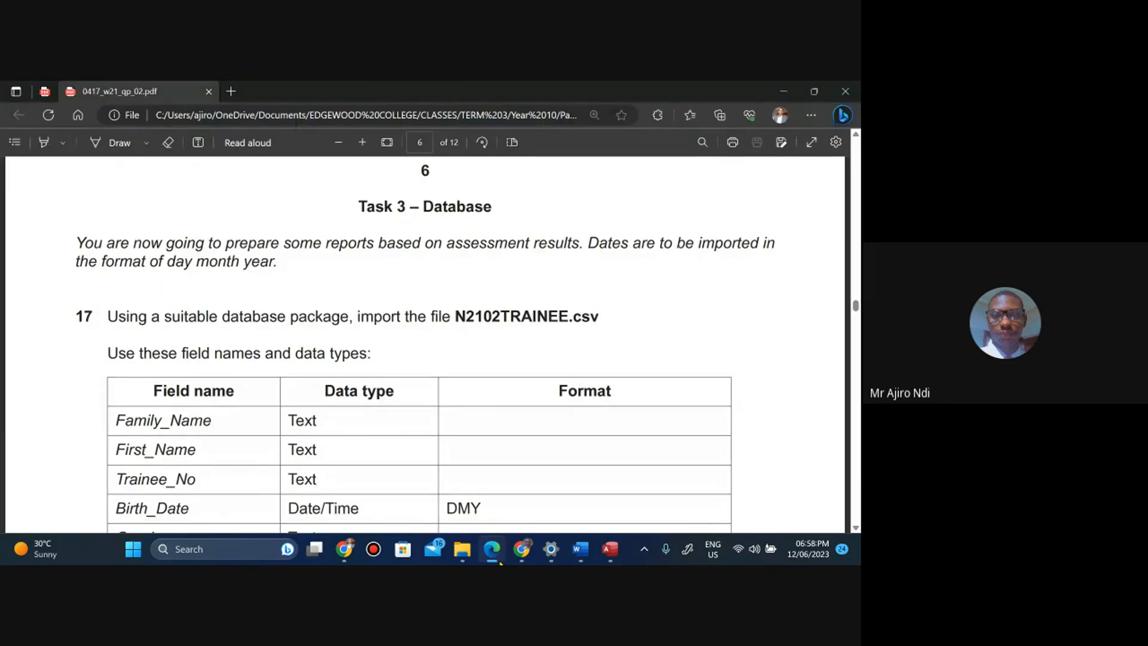
left_click(499, 562)
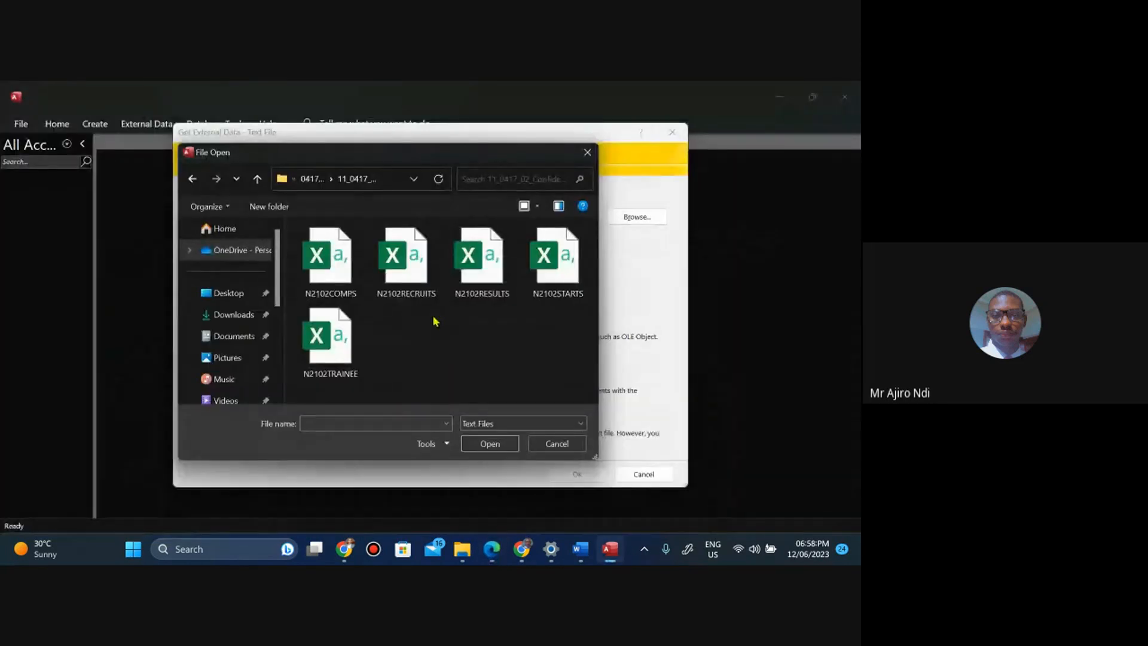
left_click(337, 352)
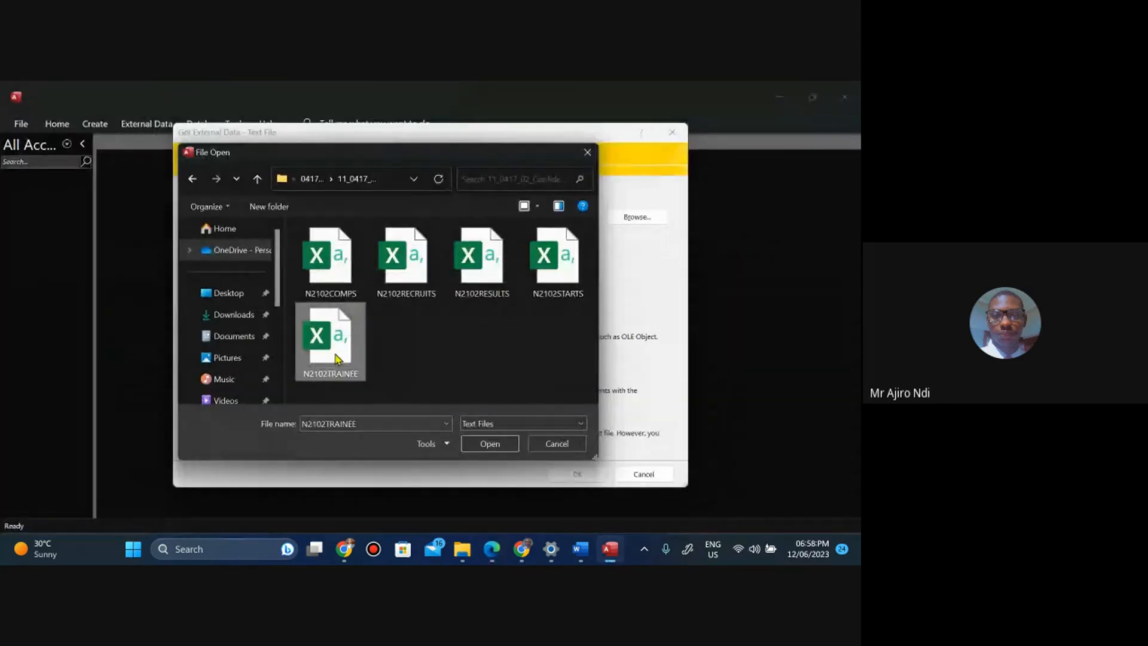
left_click(478, 443)
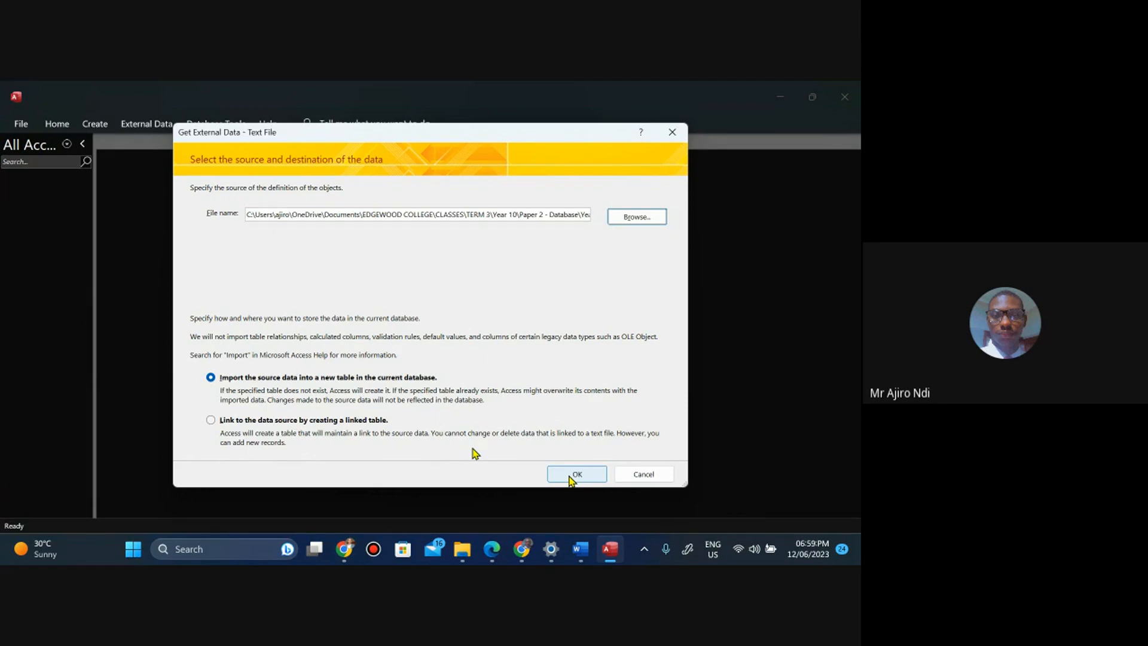
left_click(575, 474)
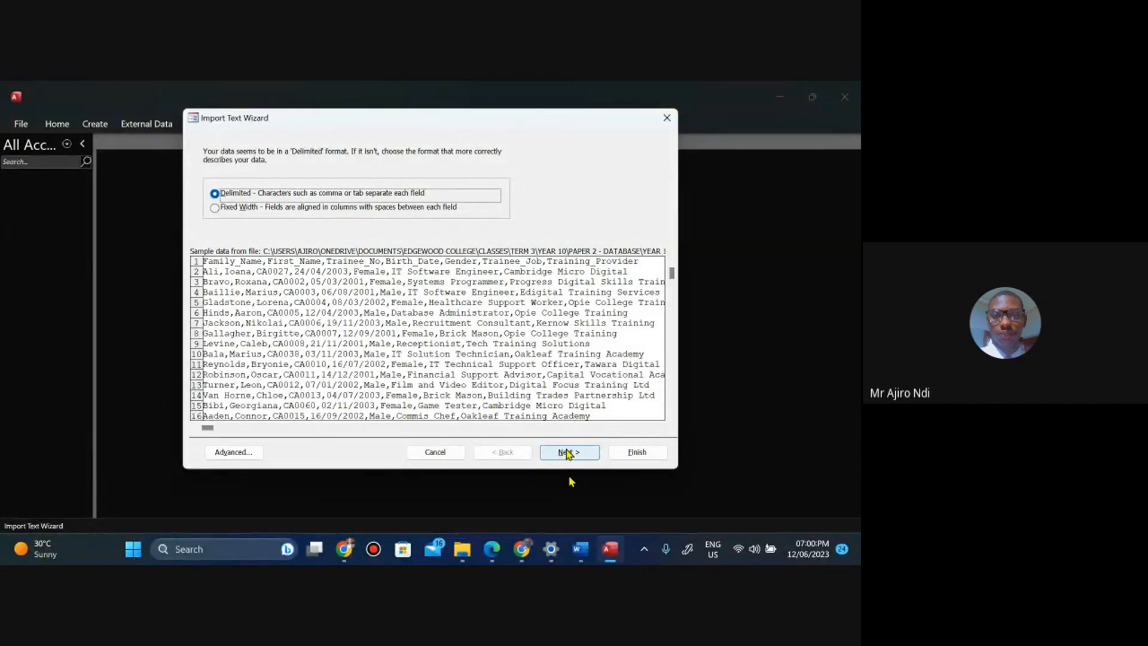
Keep the comma-delimited format, mark the first row as containing field names, and advance past the field options.
left_click(568, 453)
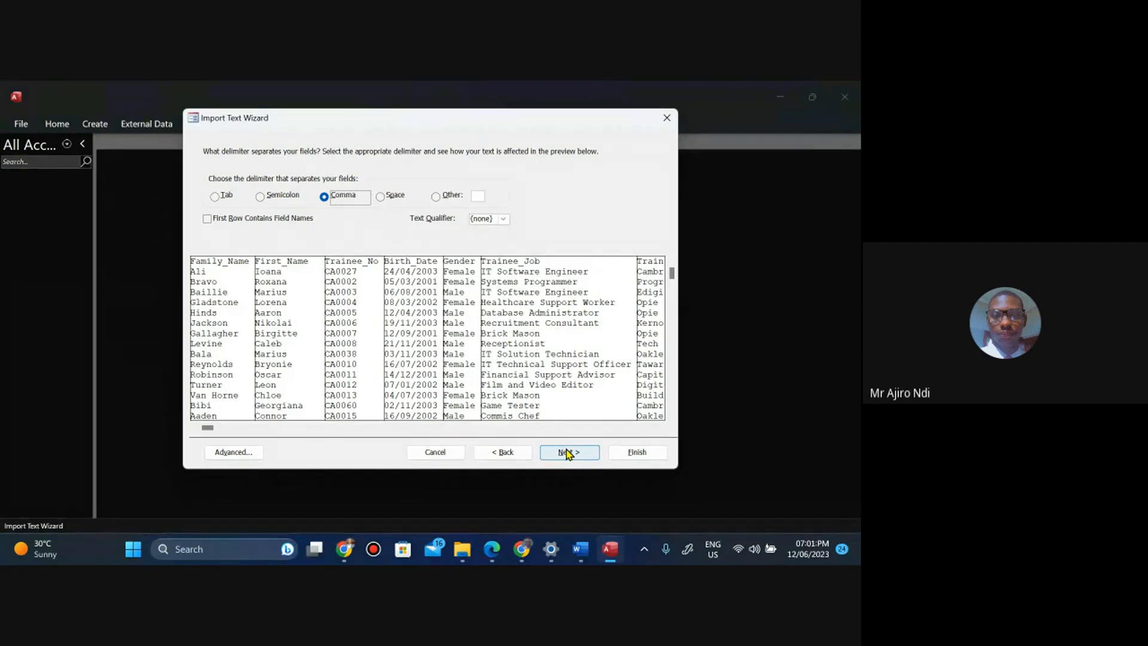
left_click(207, 219)
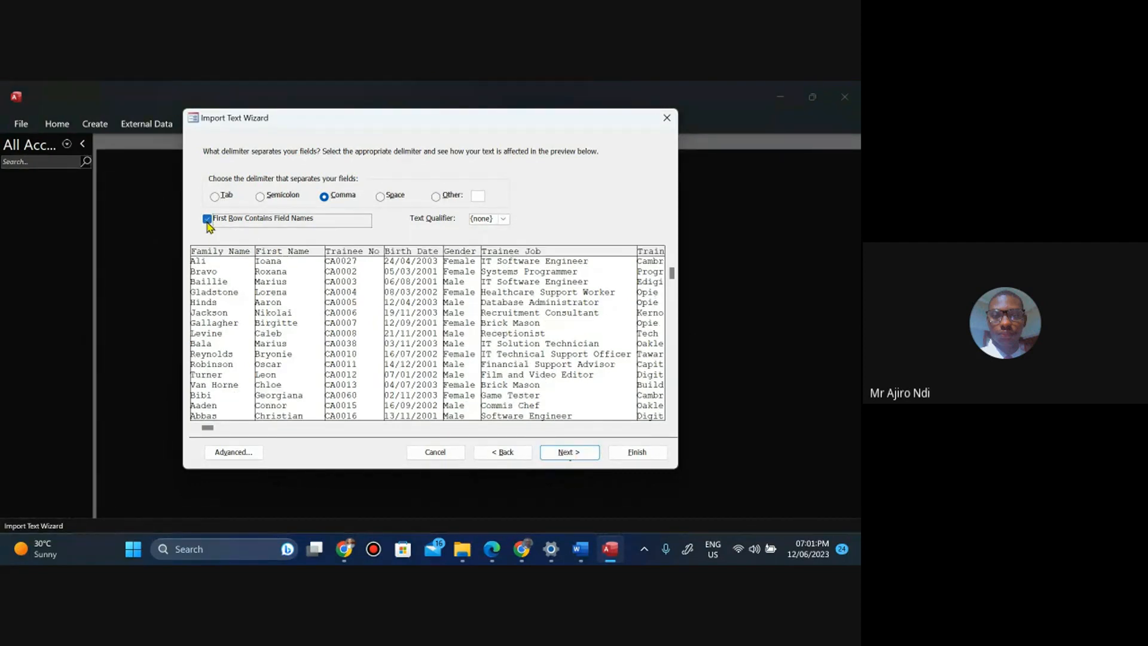
left_click(566, 452)
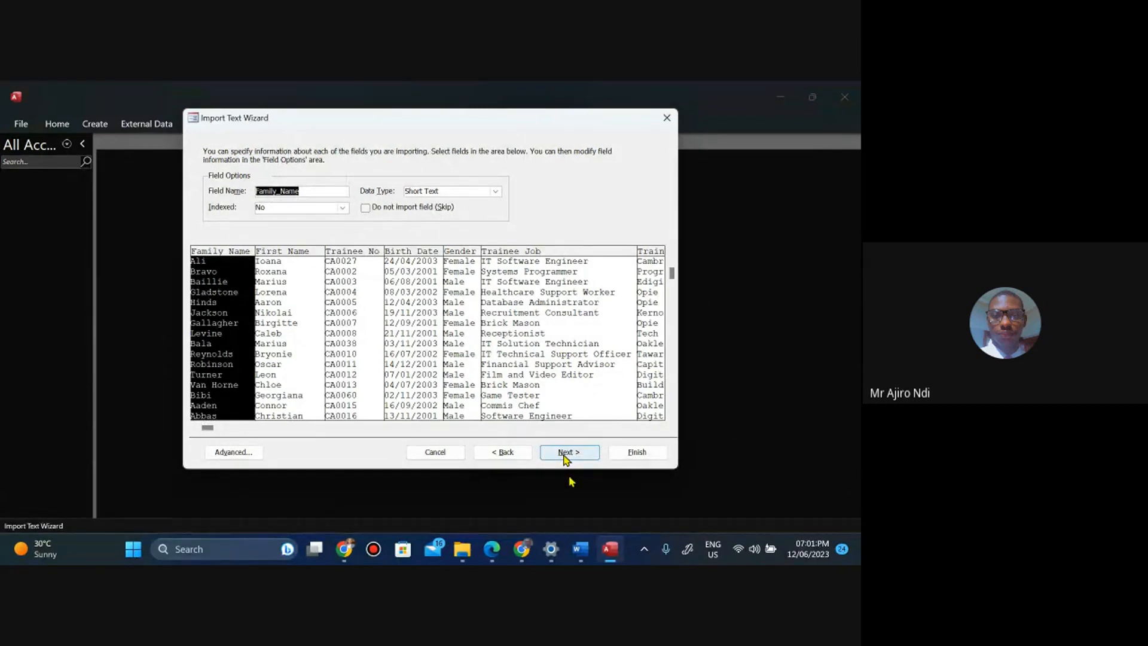
left_click(565, 457)
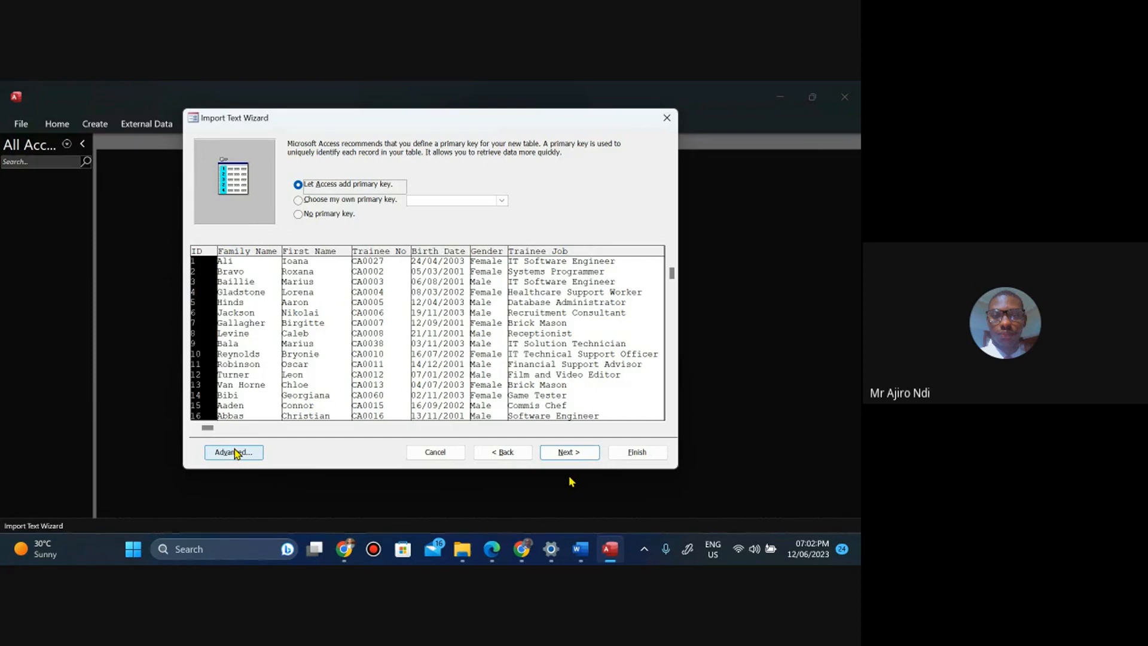
Open the advanced import specification and set the code page to Western European (Windows).
left_click(235, 453)
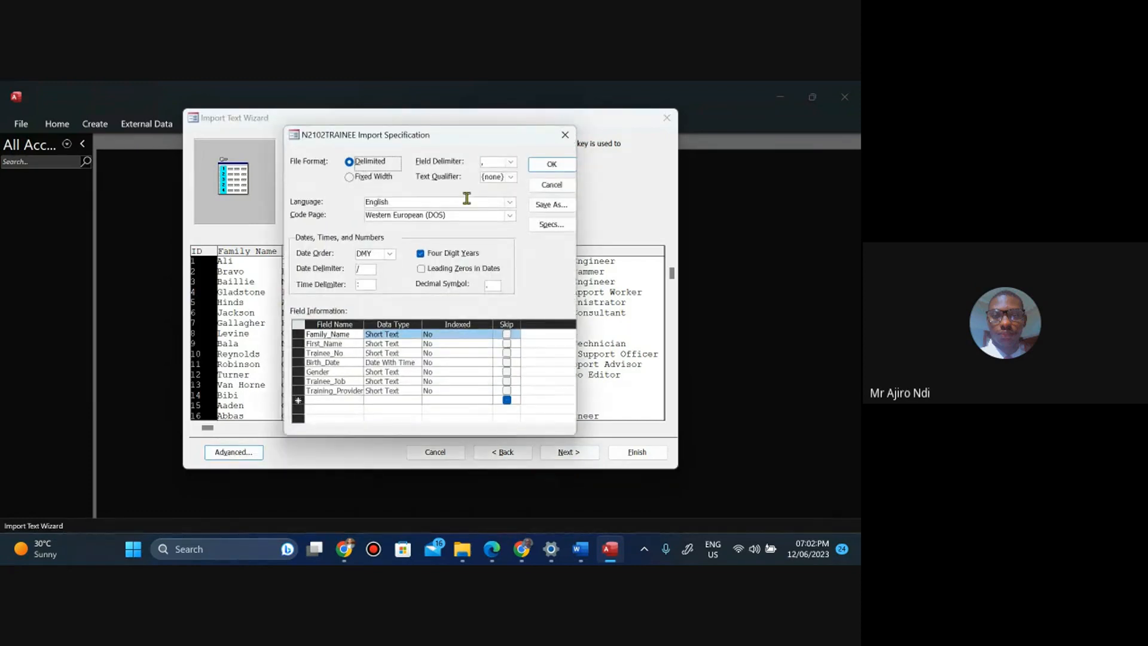
left_click(510, 217)
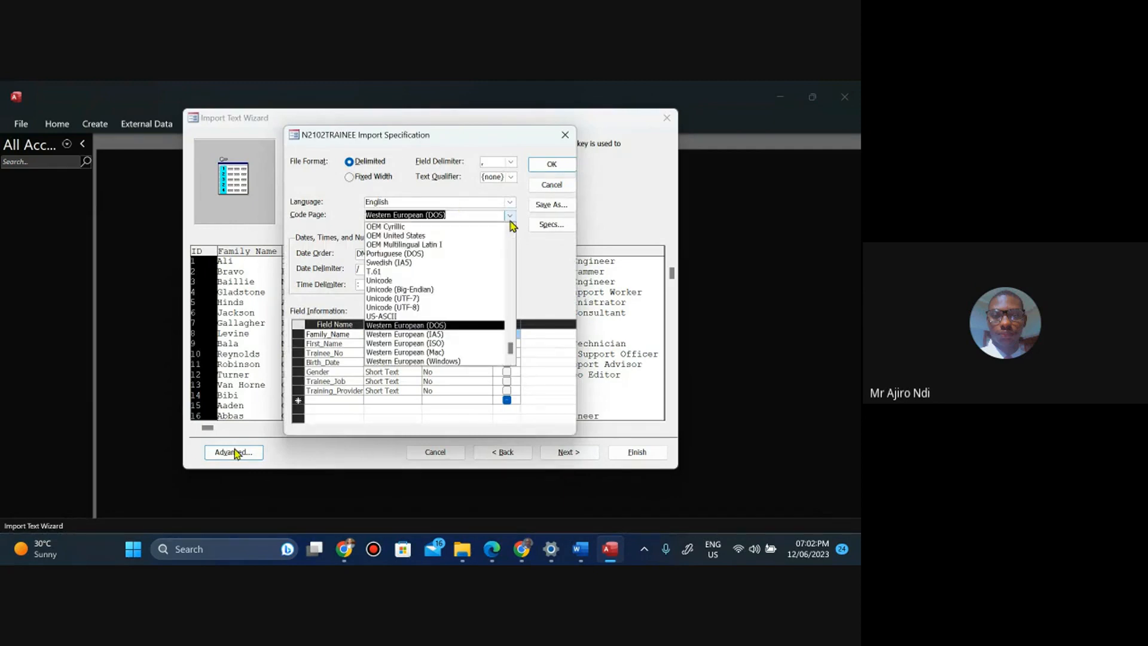
left_click(450, 362)
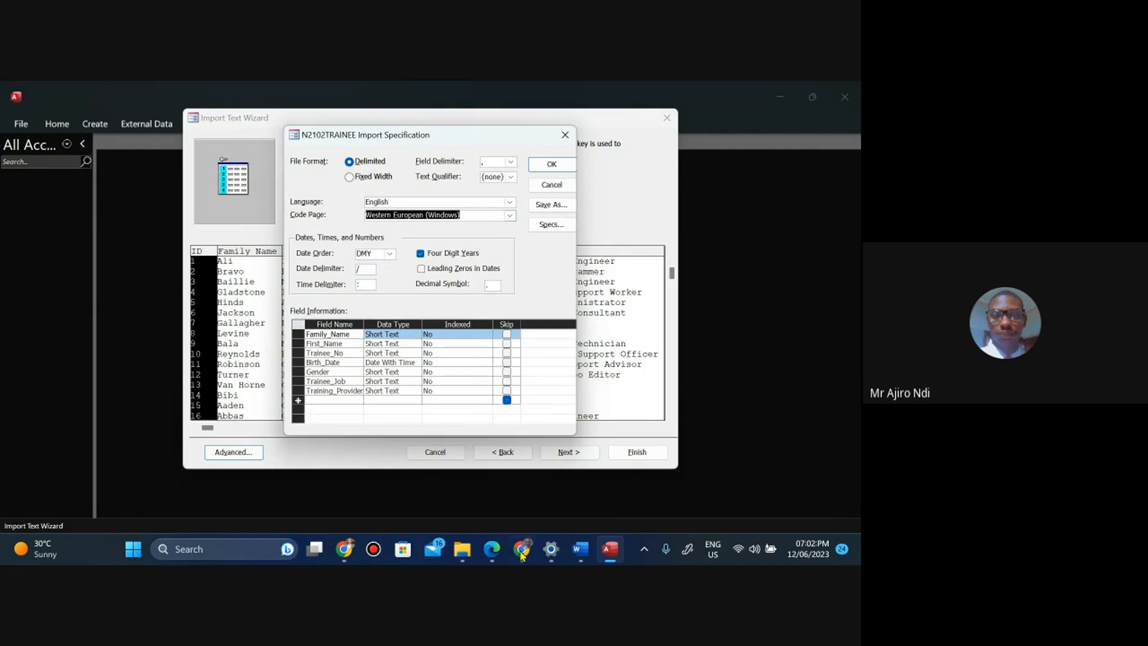
Review the required field names, data types and primary key in the task paper.
left_click(492, 556)
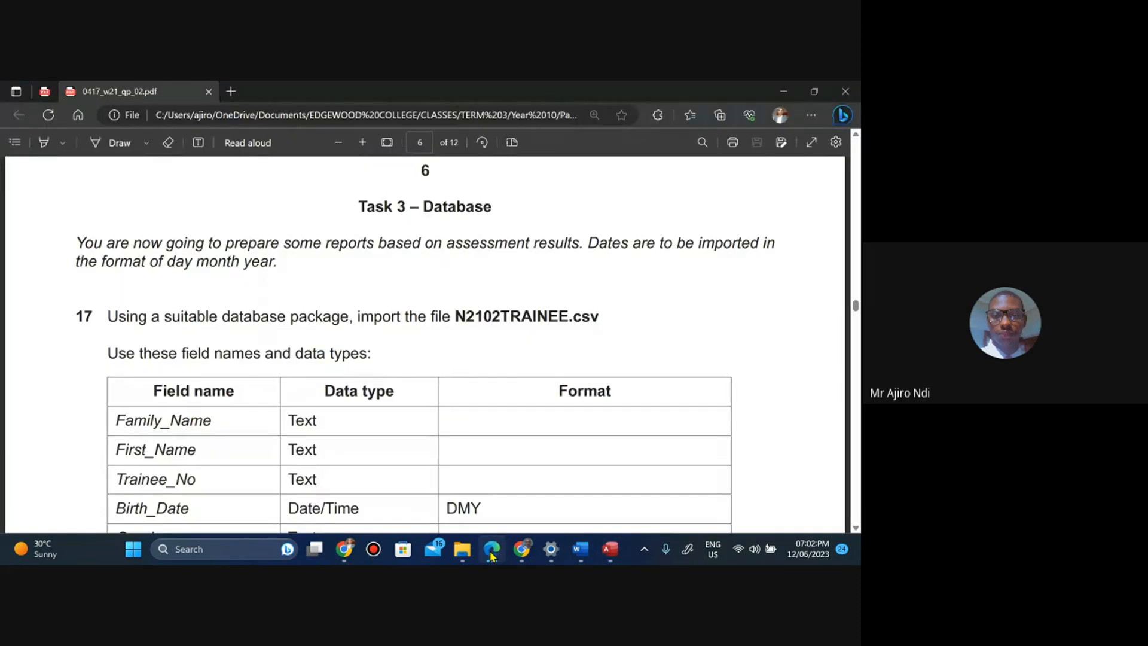
key("Down")
key("Down")
key("Down")
key("Down")
key("Down")
key("Down")
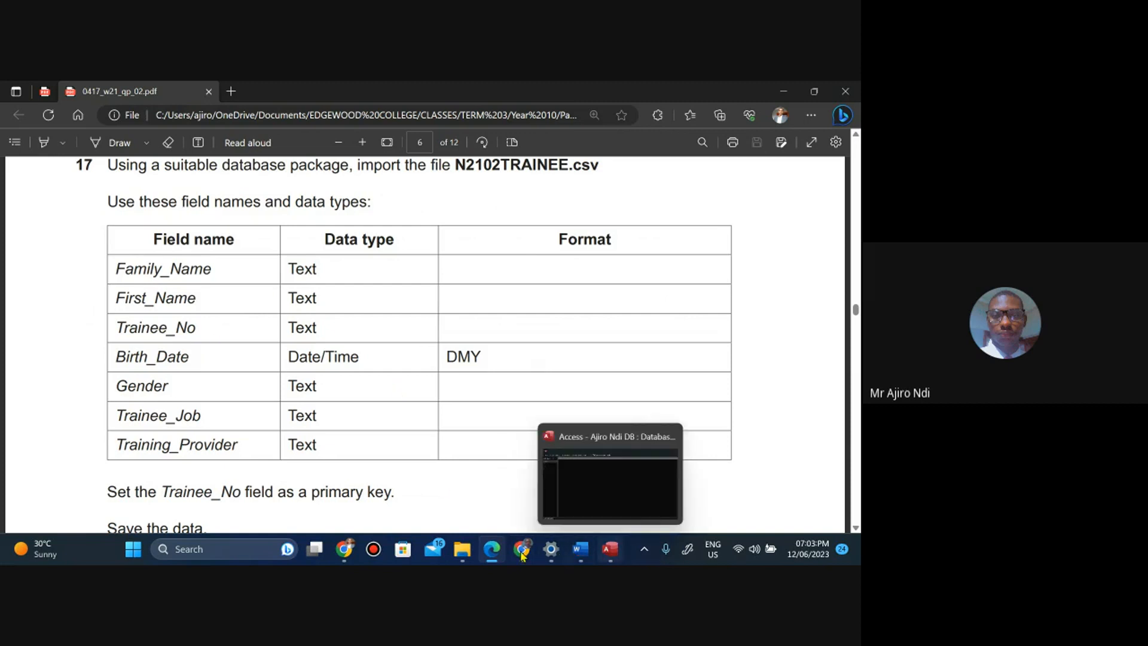
left_click_drag(492, 549, 586, 555)
left_click(618, 550)
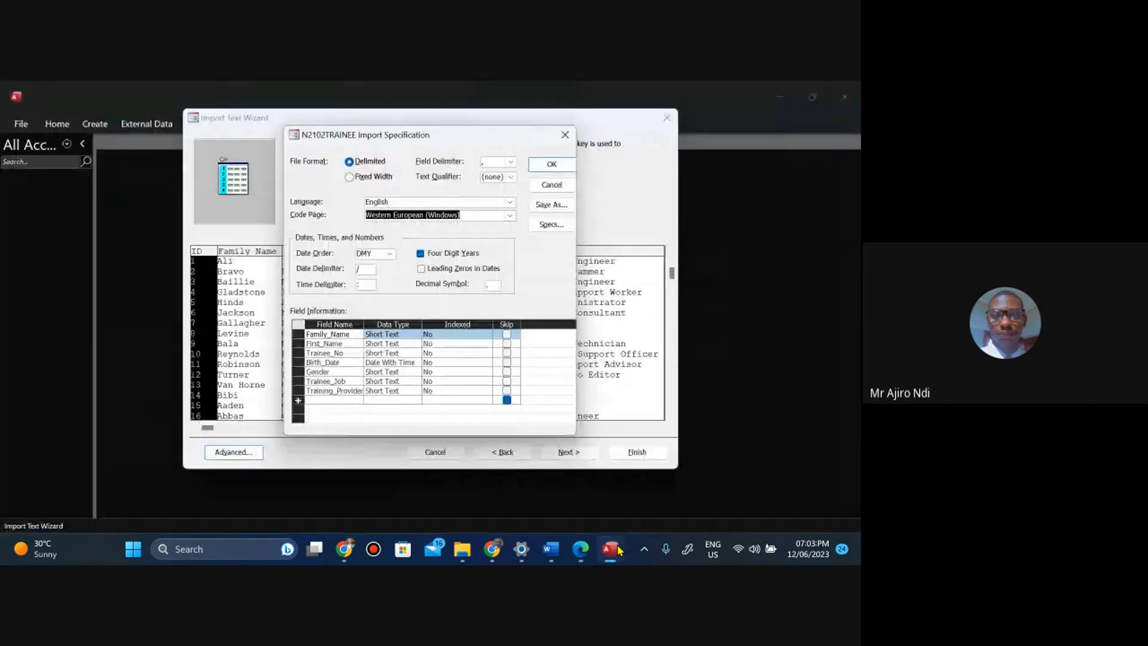
left_click(579, 541)
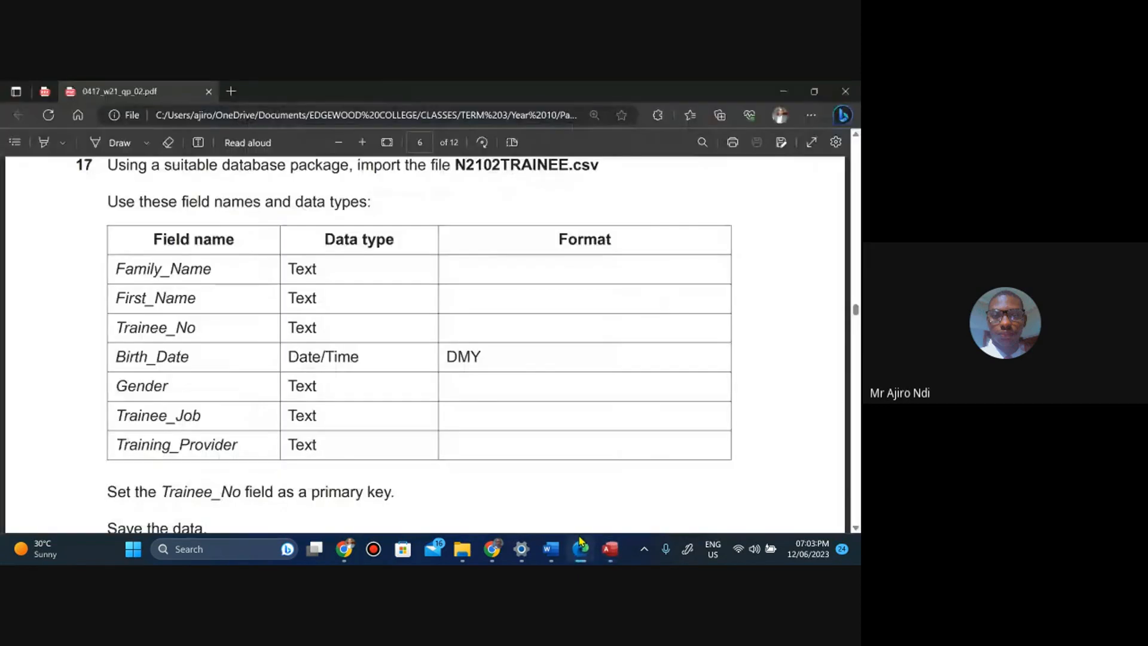
left_click(579, 541)
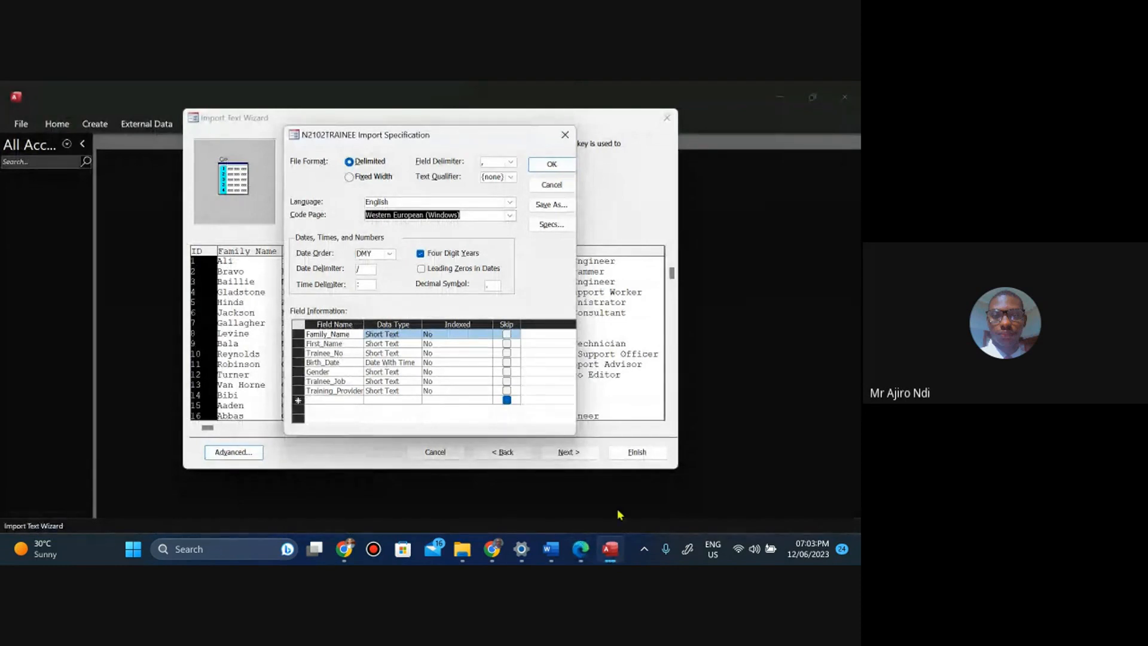
left_click(577, 549)
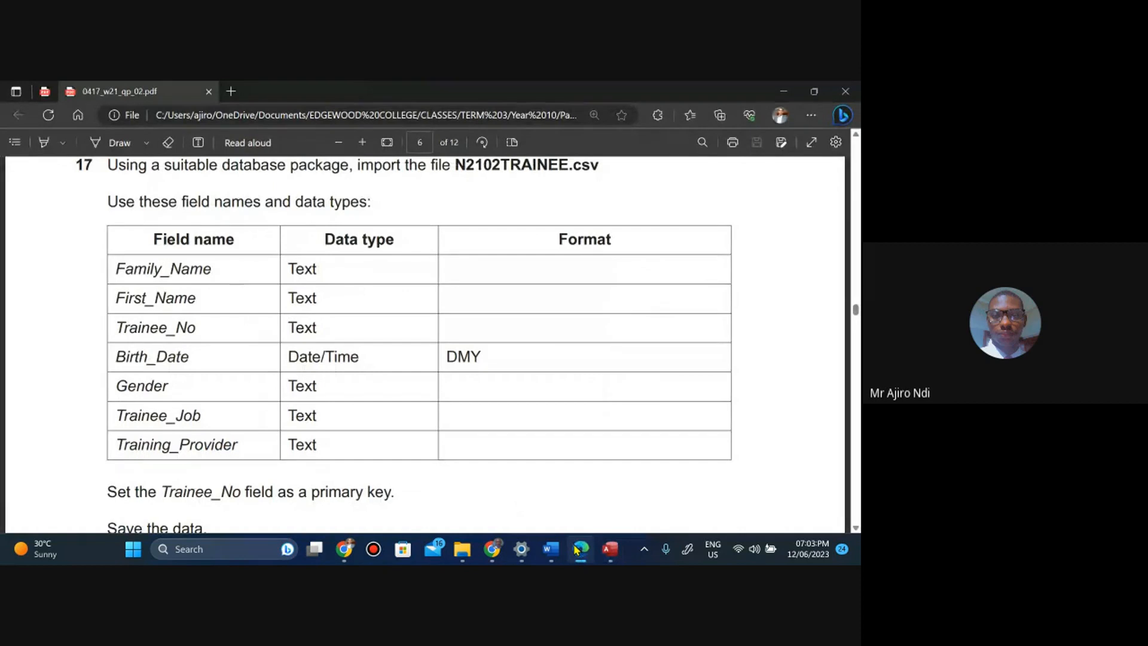
left_click(577, 549)
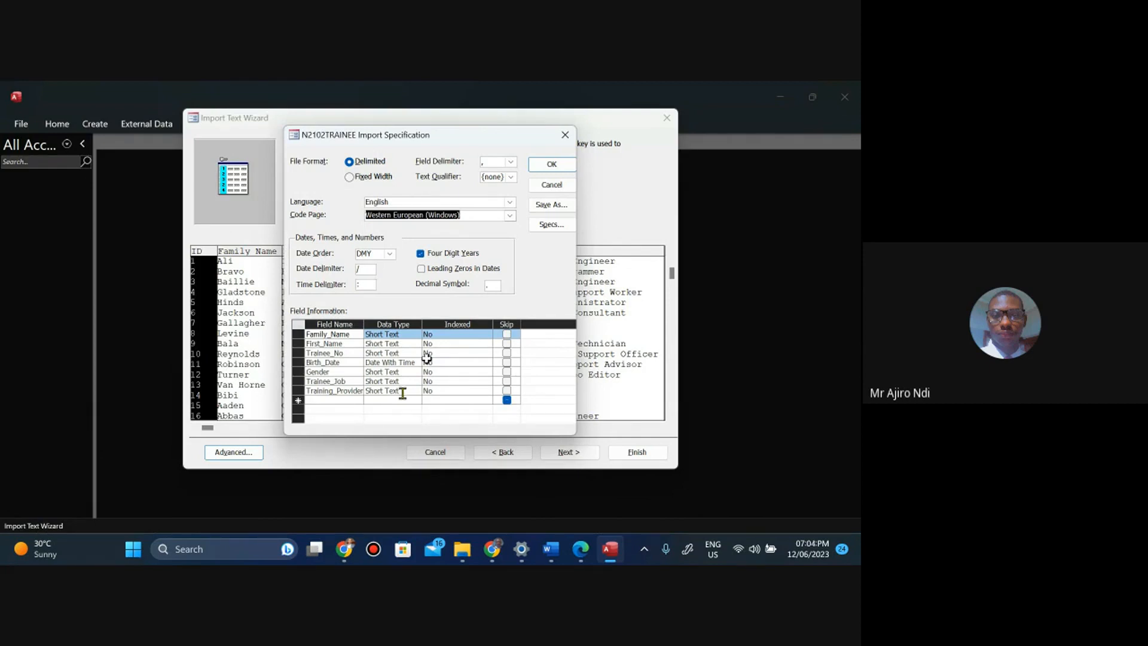
Confirm the import specification and choose Trainee_No as the table's own primary key.
left_click(540, 169)
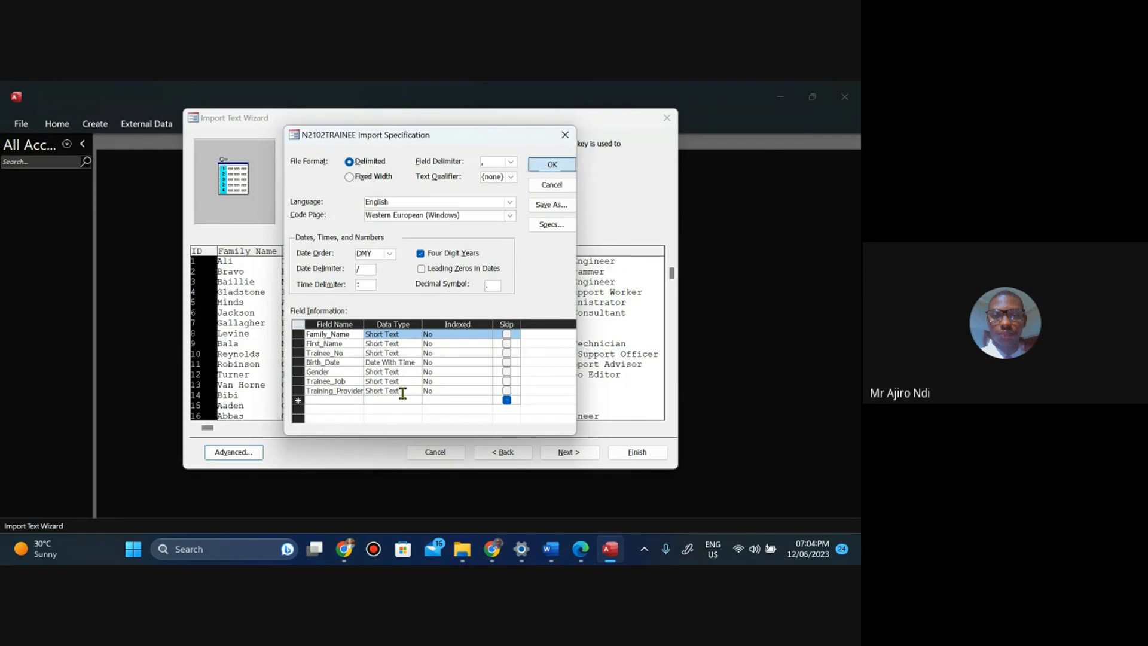
left_click(579, 555)
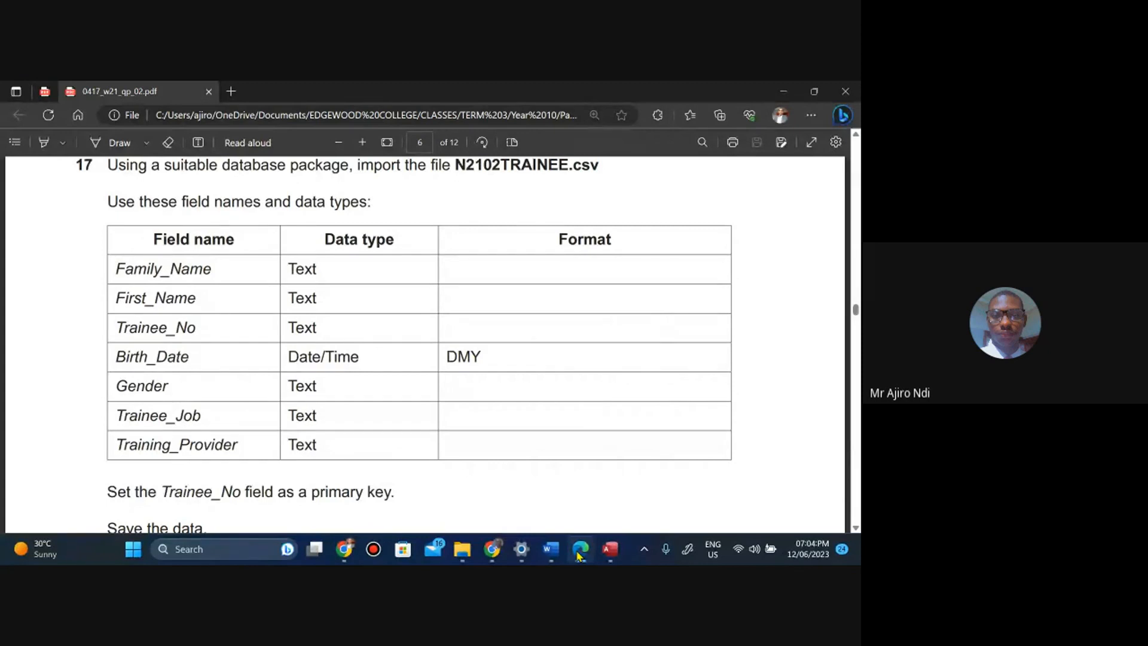
left_click(579, 555)
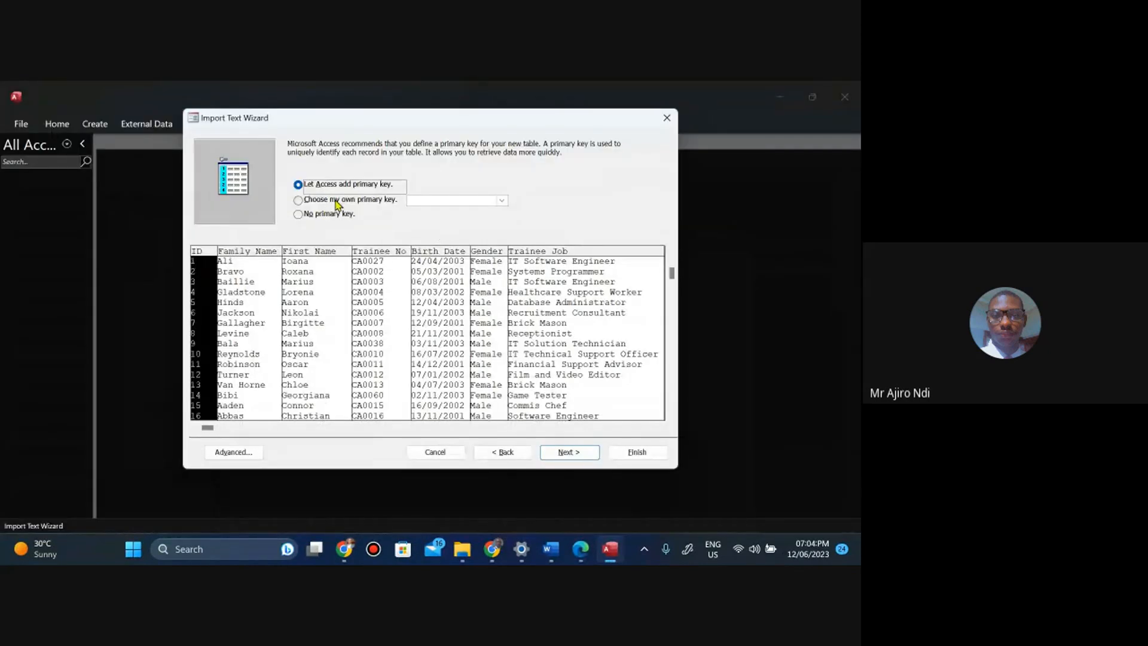
left_click(336, 201)
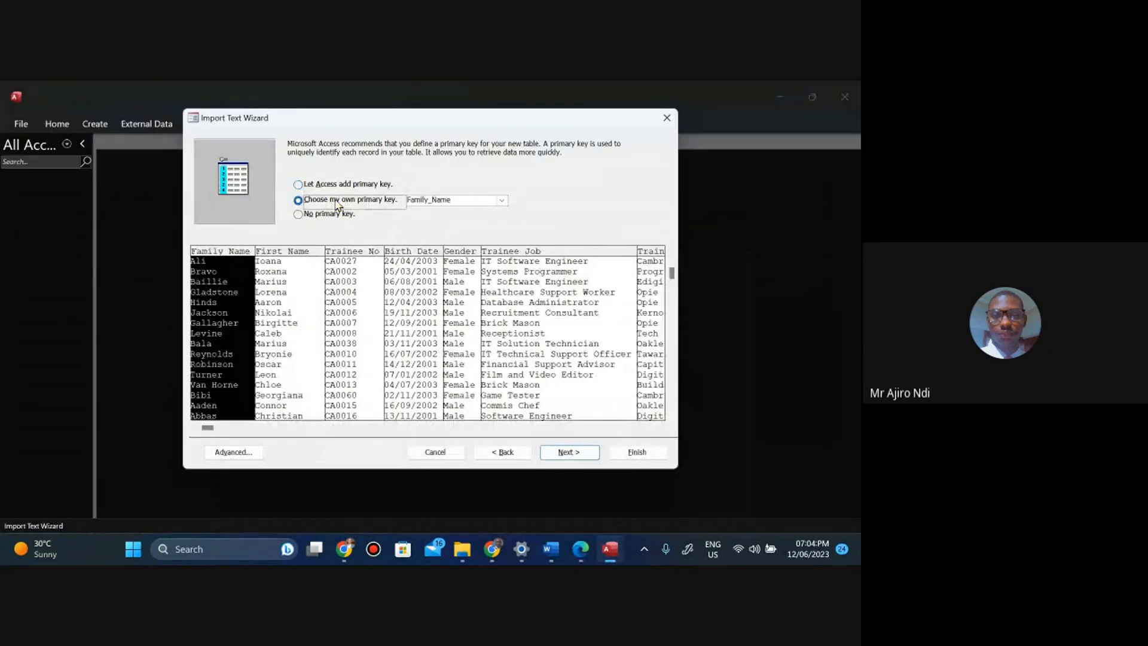
left_click(359, 303)
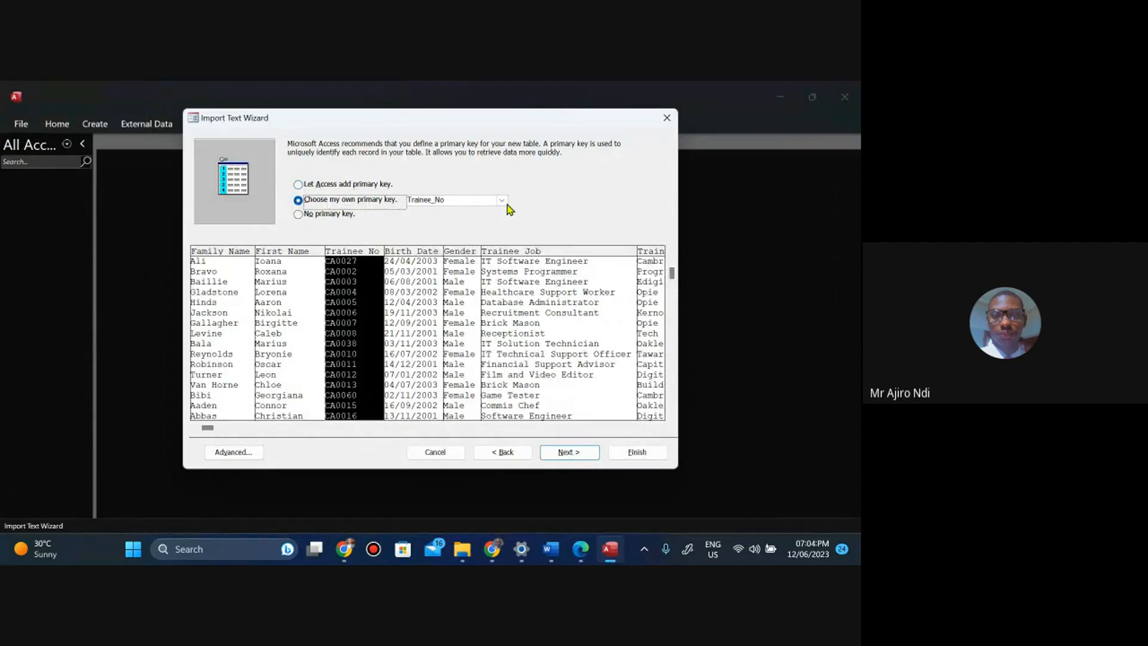
left_click(504, 203)
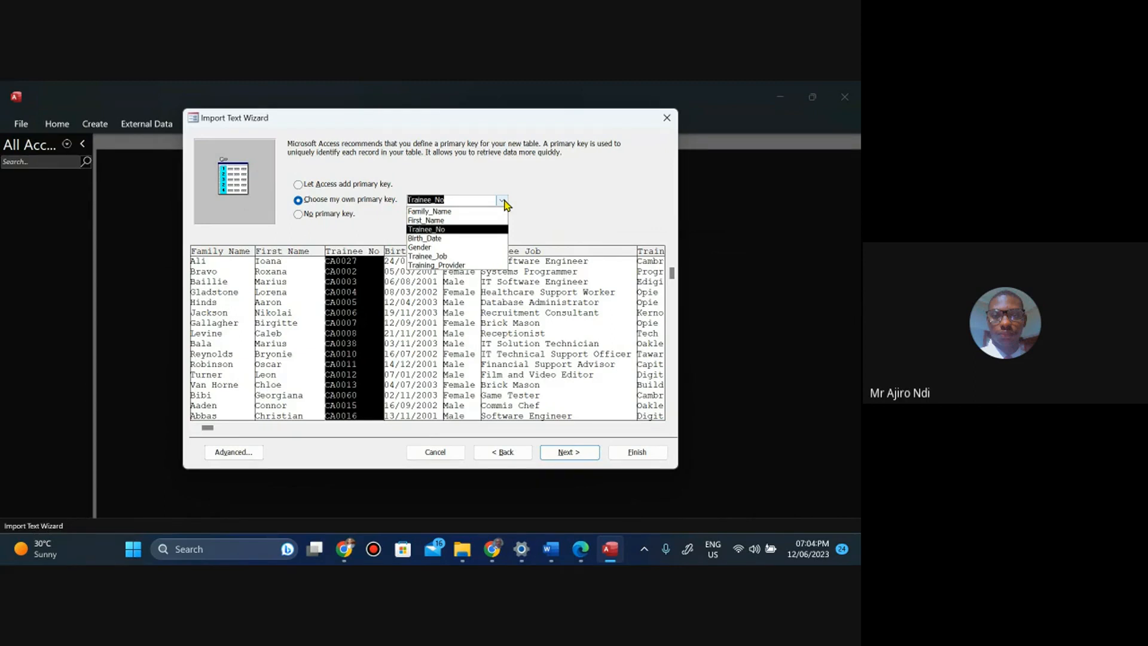
left_click(522, 210)
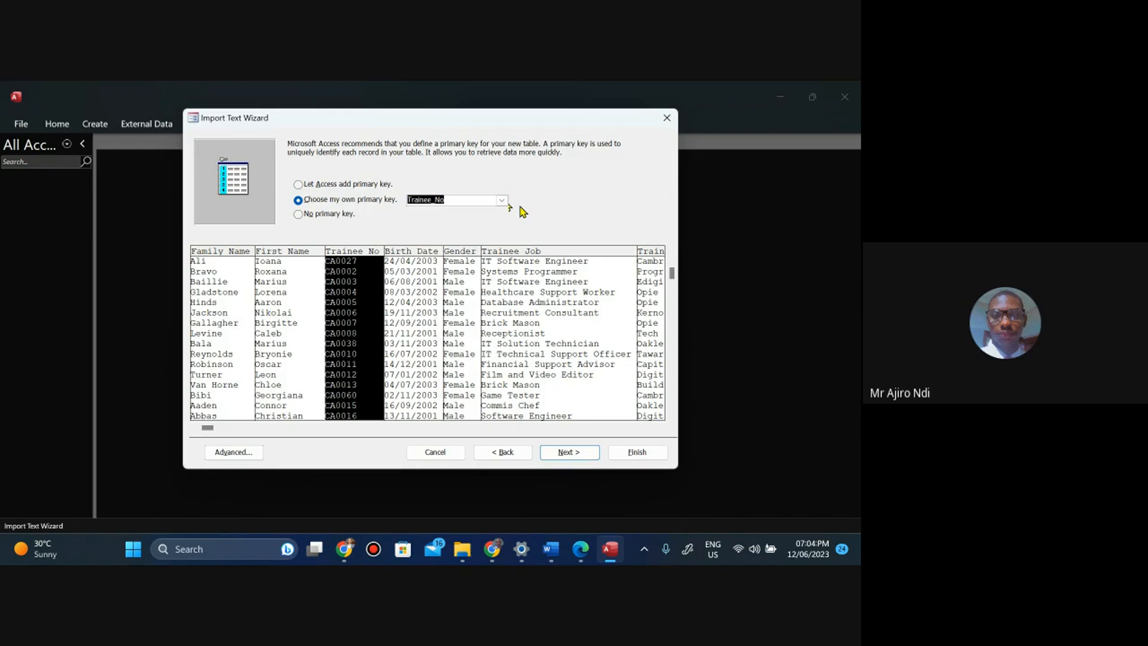
Step back through the wizard pages to recheck the delimiter and field settings, then return to the primary key page.
left_click(501, 453)
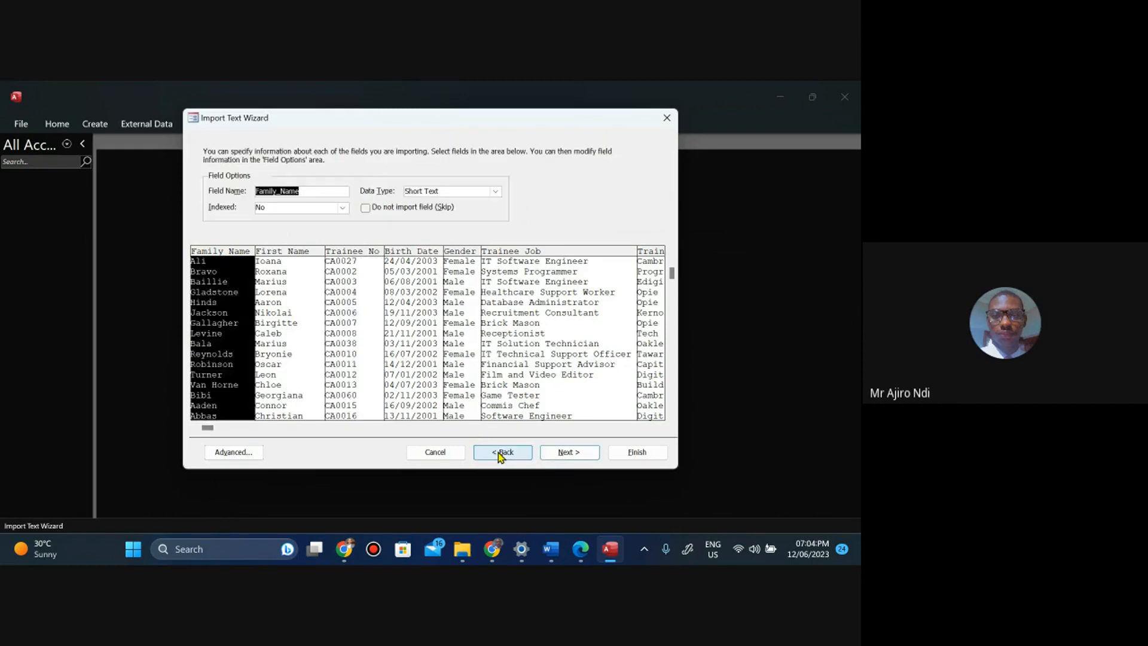
left_click(501, 454)
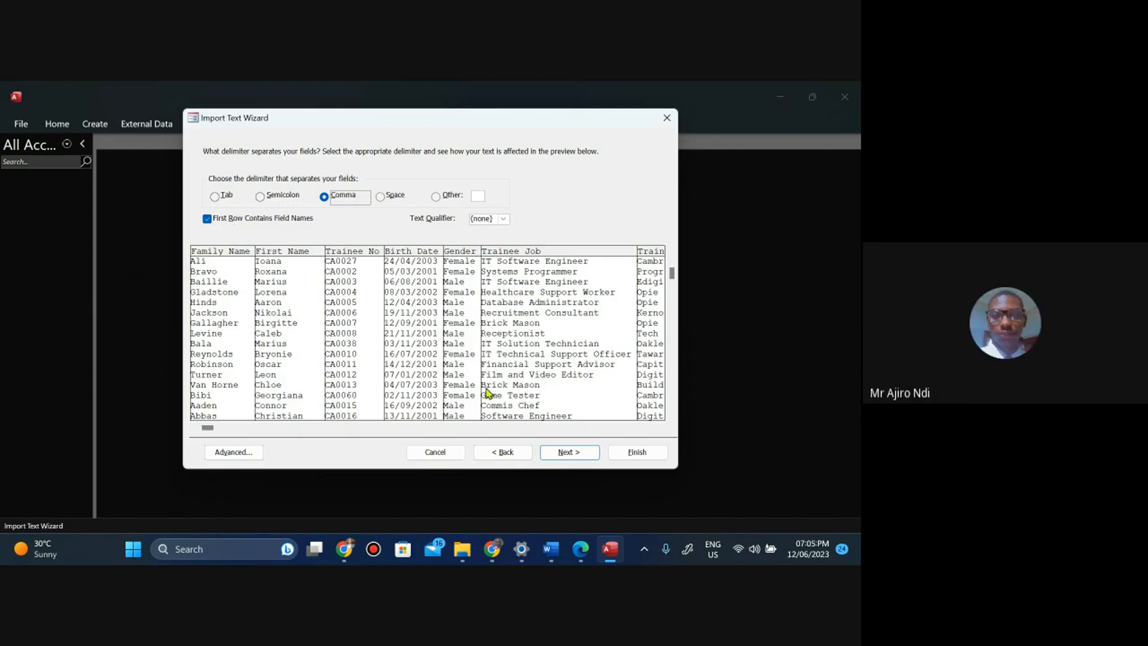
left_click(581, 455)
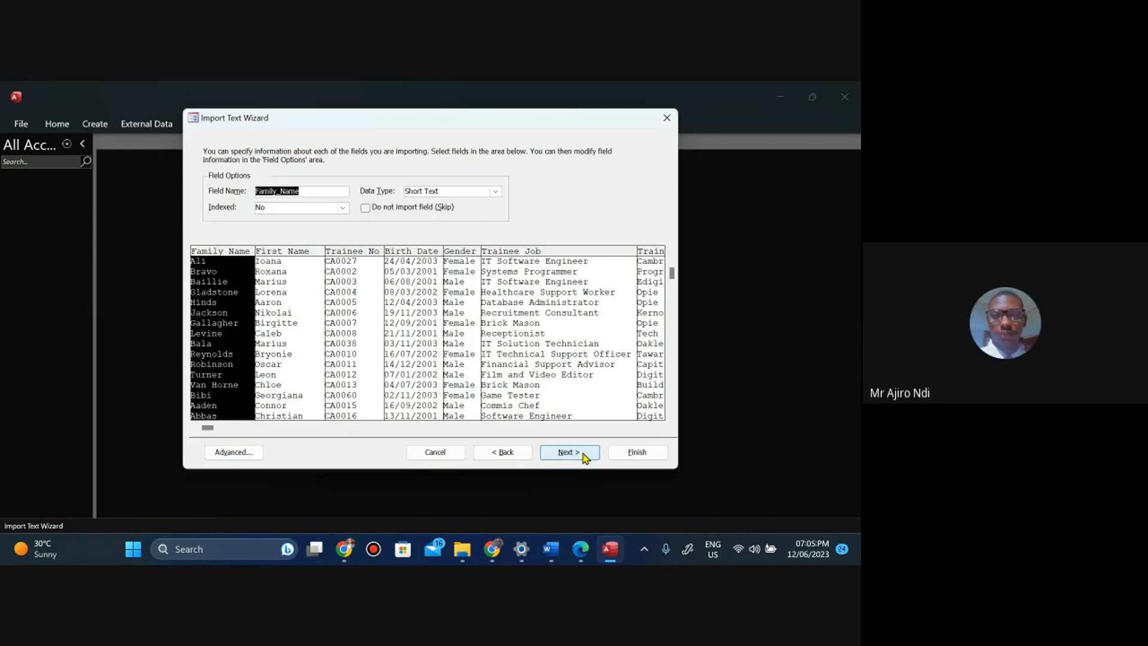
left_click(583, 457)
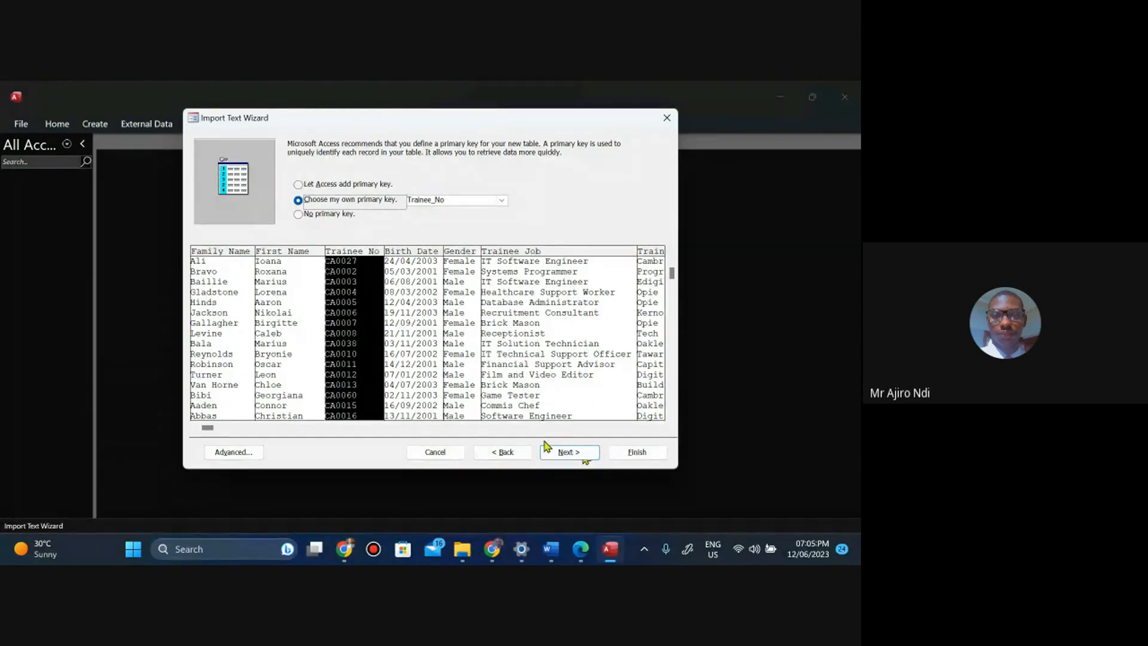
Finish the import without saving the import steps and open the N2102TRAINEE table.
left_click(577, 461)
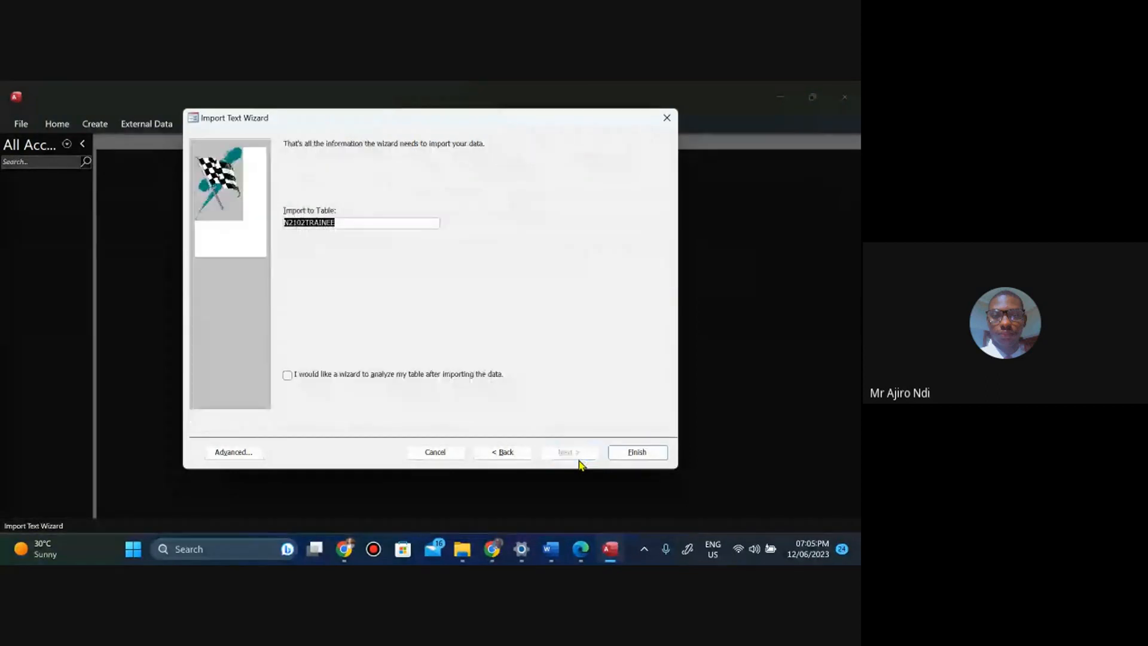
left_click(644, 455)
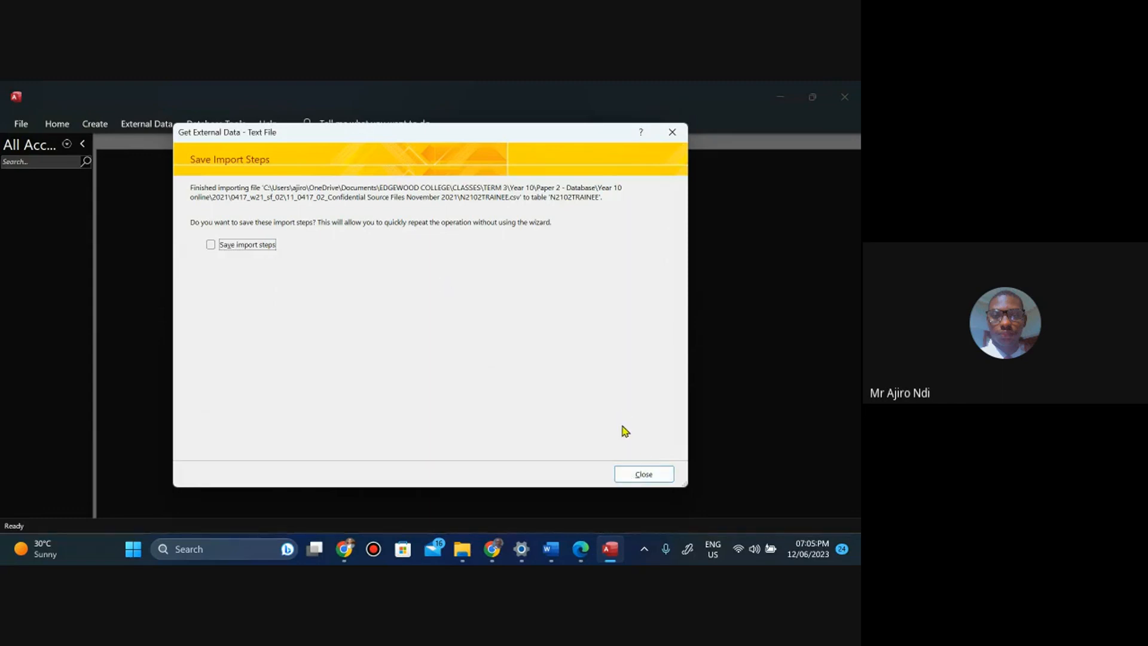
left_click(641, 474)
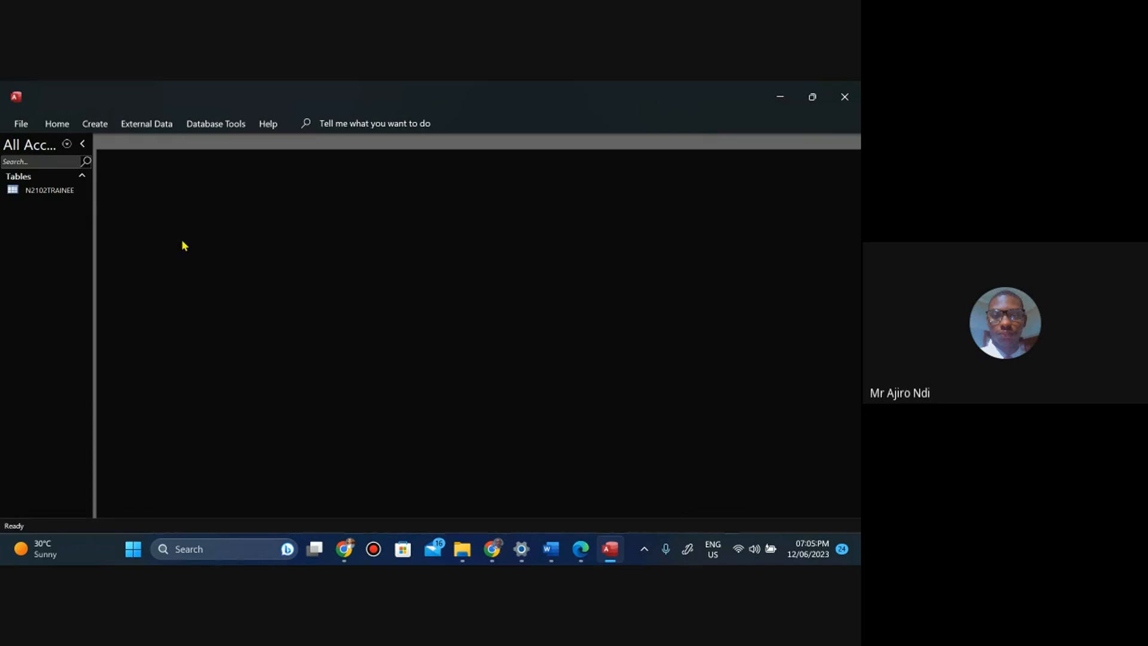
double_click(52, 191)
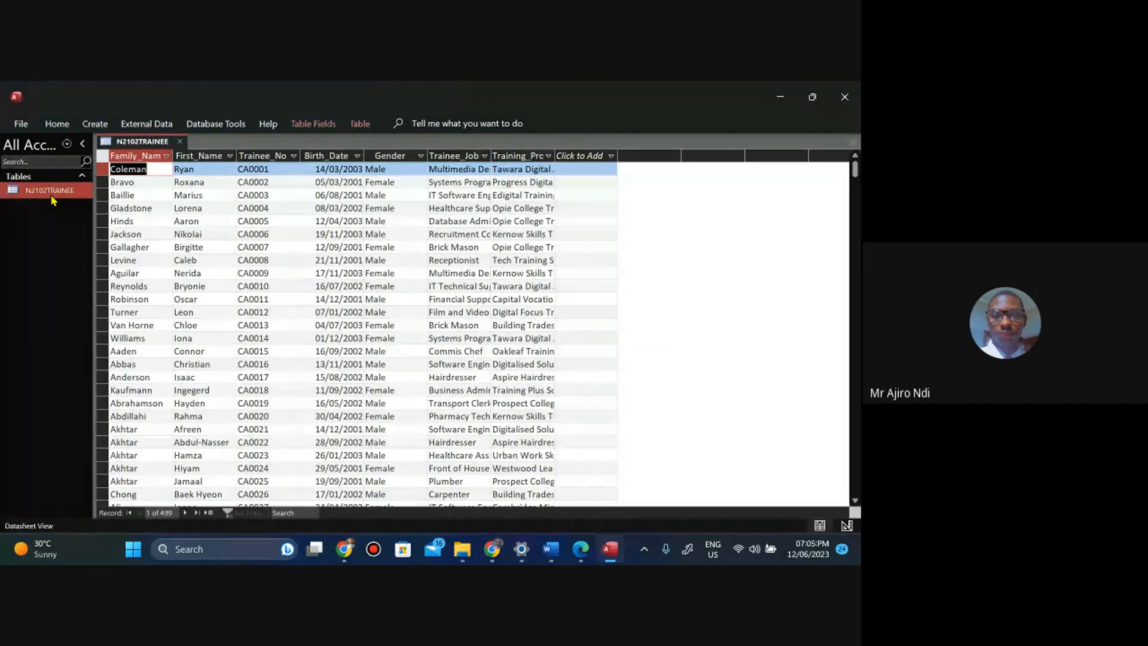
Autofit the widths of all columns in the N2102TRAINEE datasheet so every field's contents are fully visible.
left_click(103, 161)
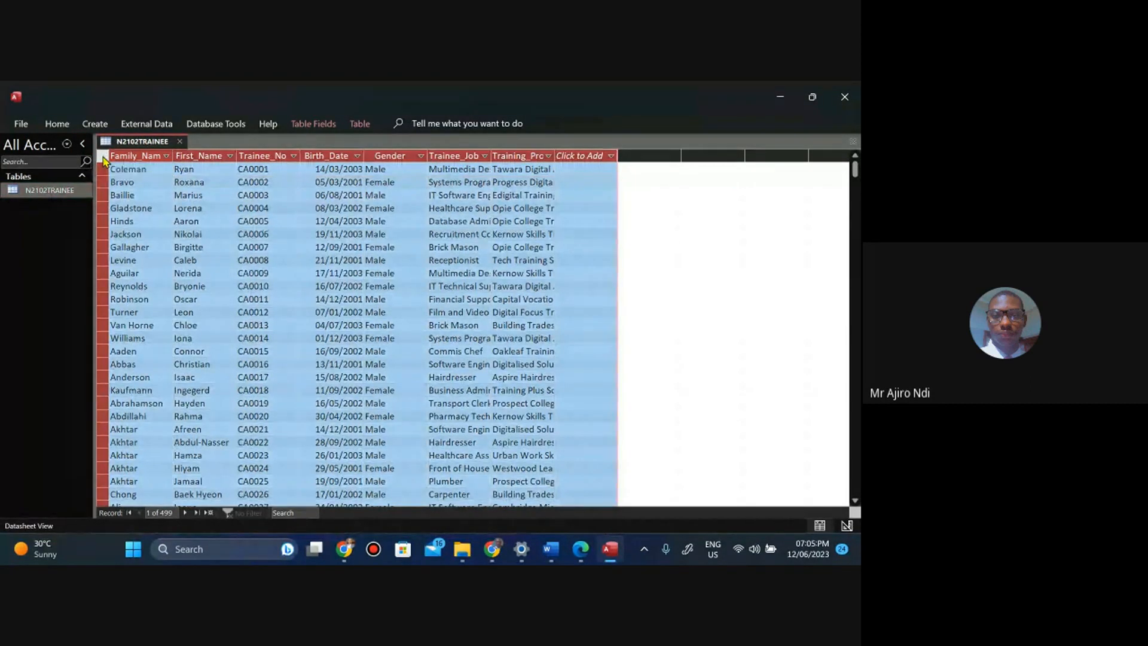
double_click(173, 156)
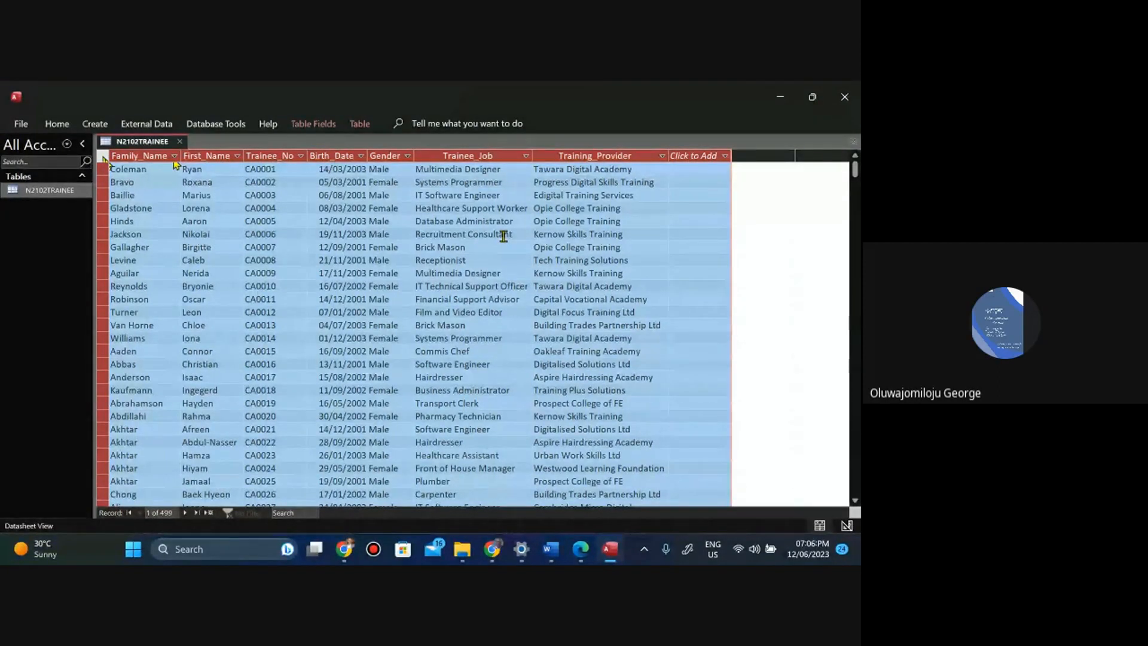
left_click(161, 195)
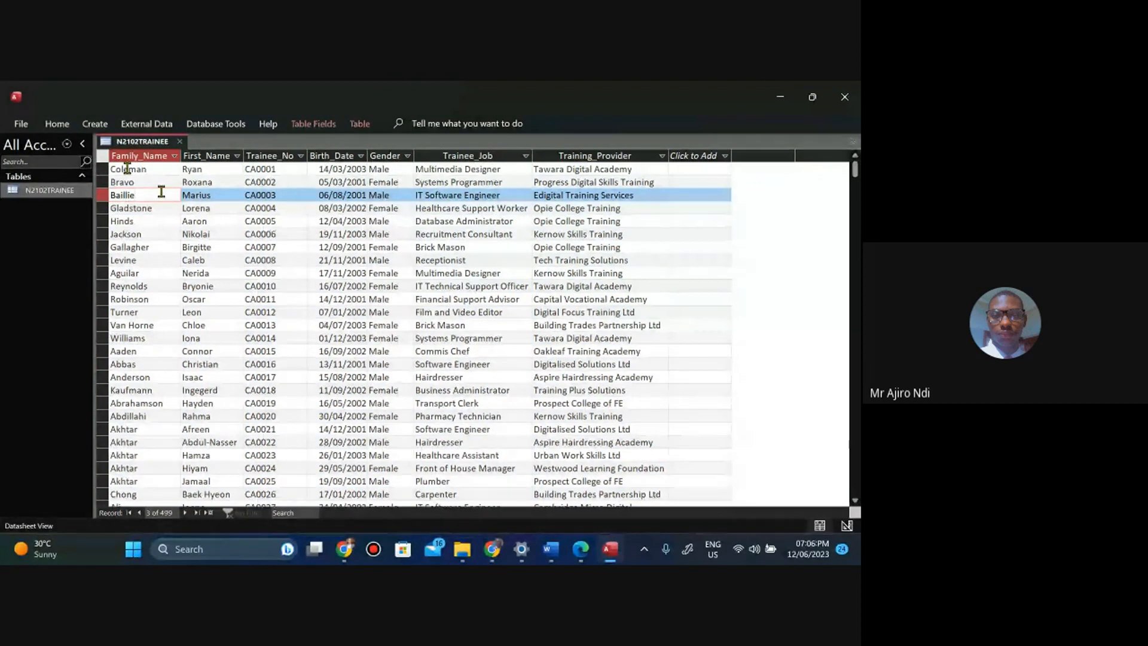
left_click(103, 157)
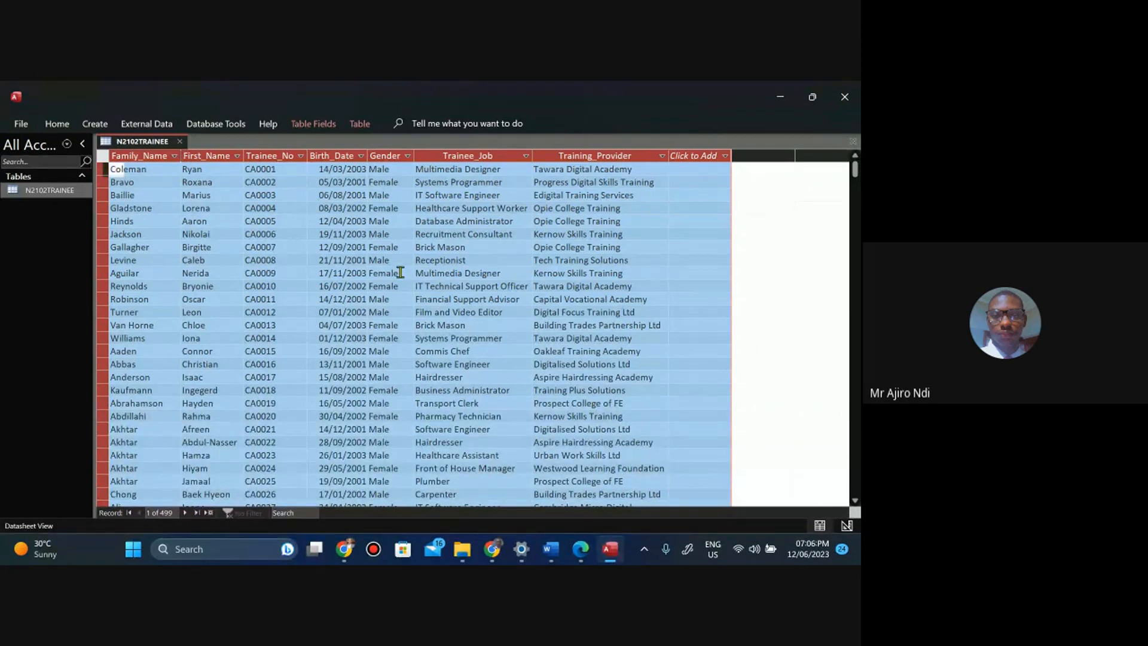
left_click(504, 207)
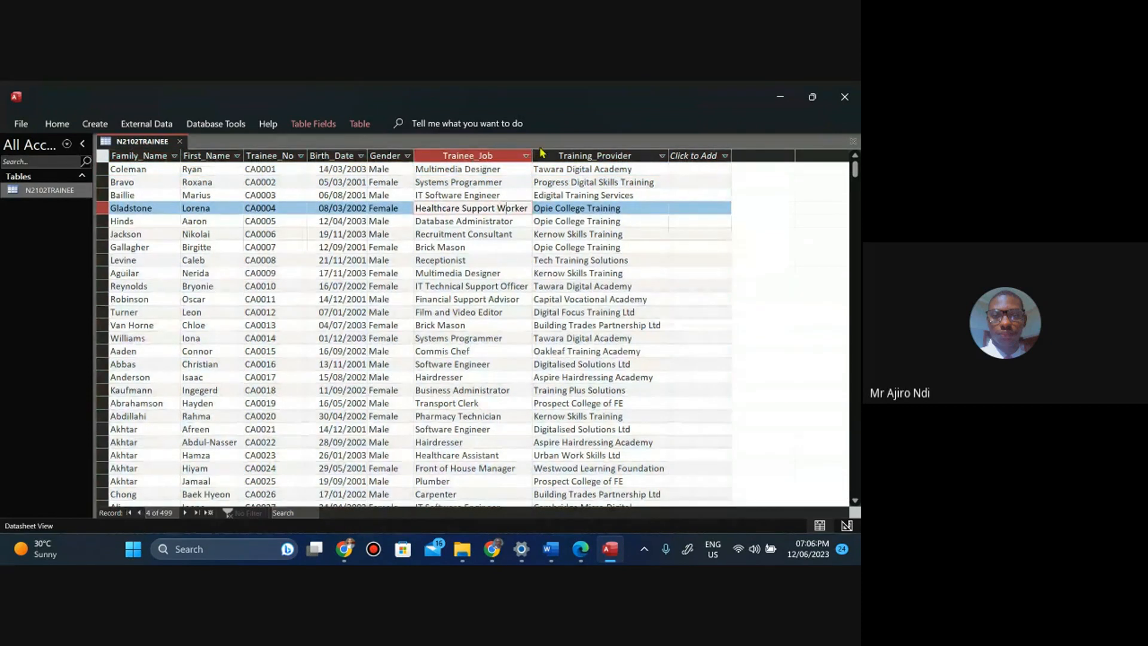
left_click_drag(533, 151, 458, 156)
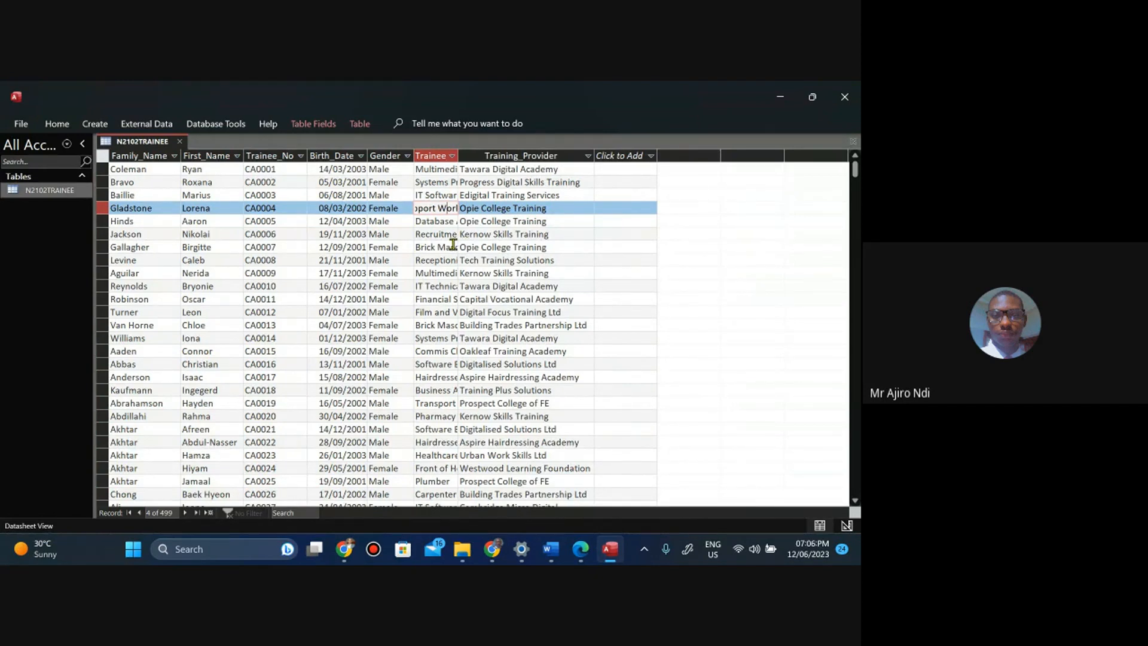
left_click(102, 156)
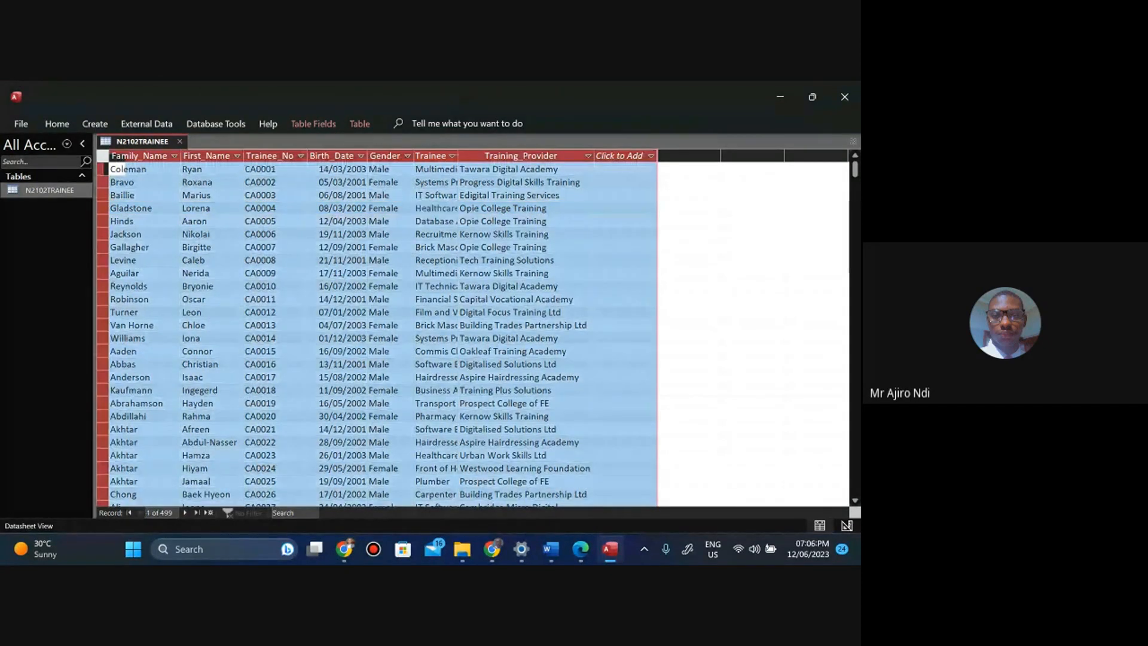
double_click(181, 156)
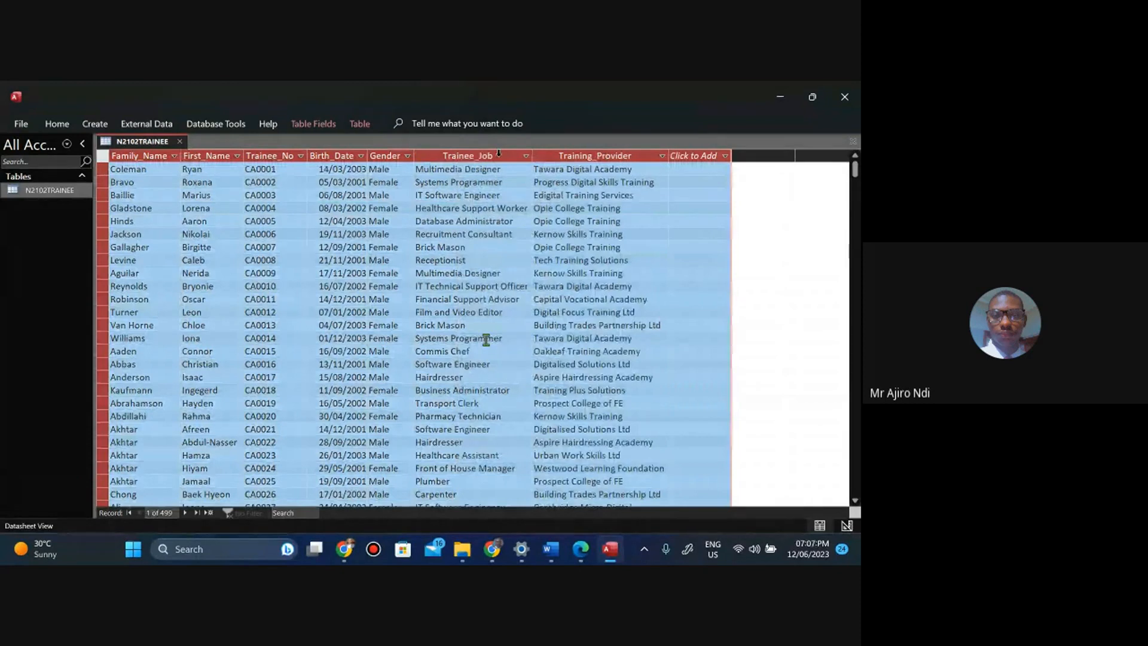
left_click(569, 313)
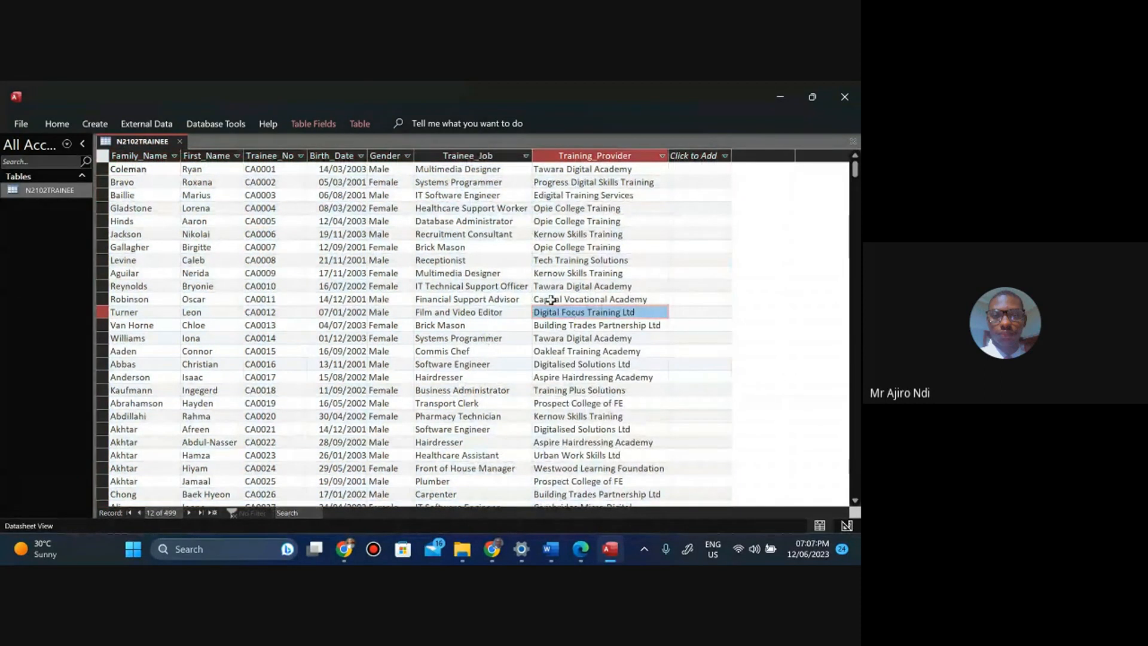
left_click(523, 274)
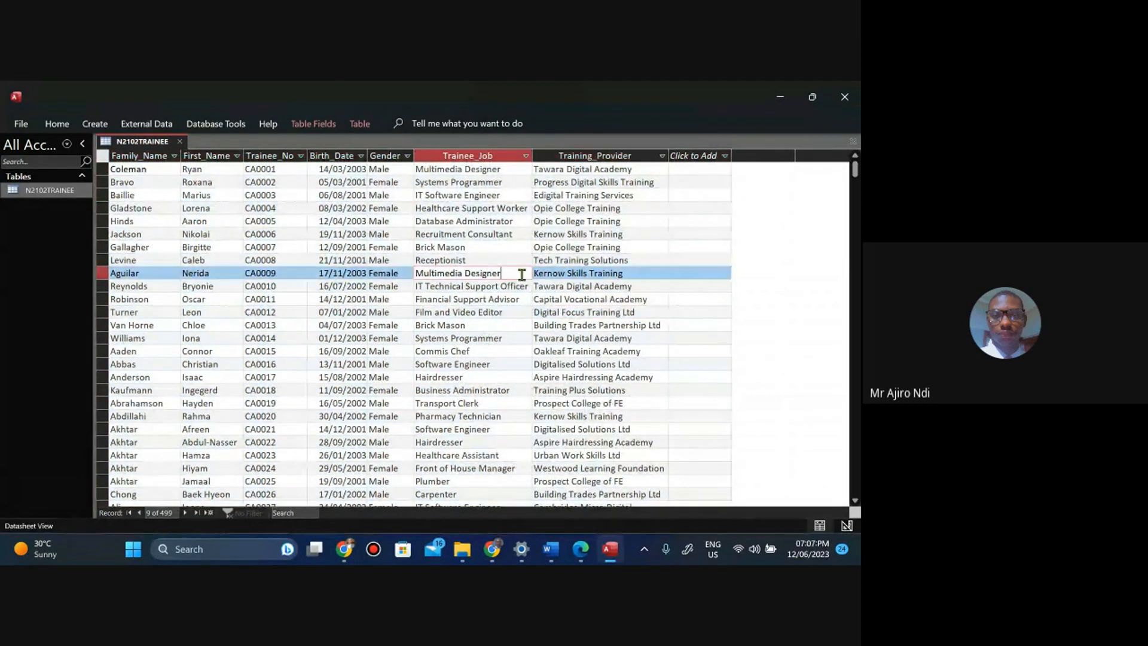
Close the N2102TRAINEE table.
right_click(138, 145)
left_click(139, 153)
right_click(139, 146)
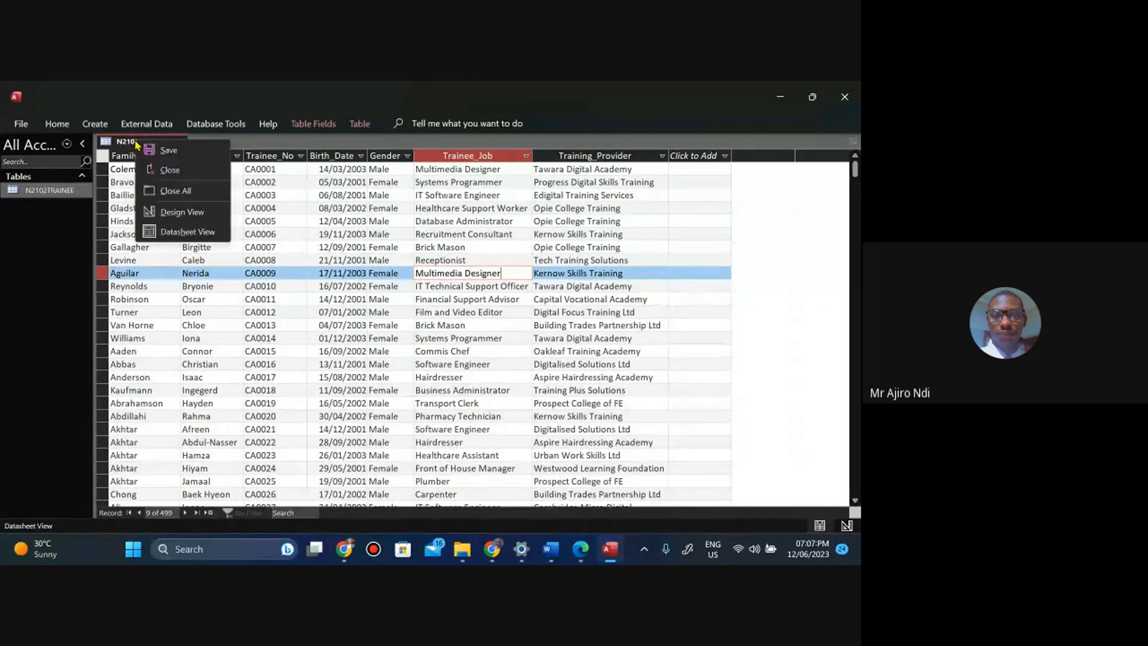
left_click(170, 170)
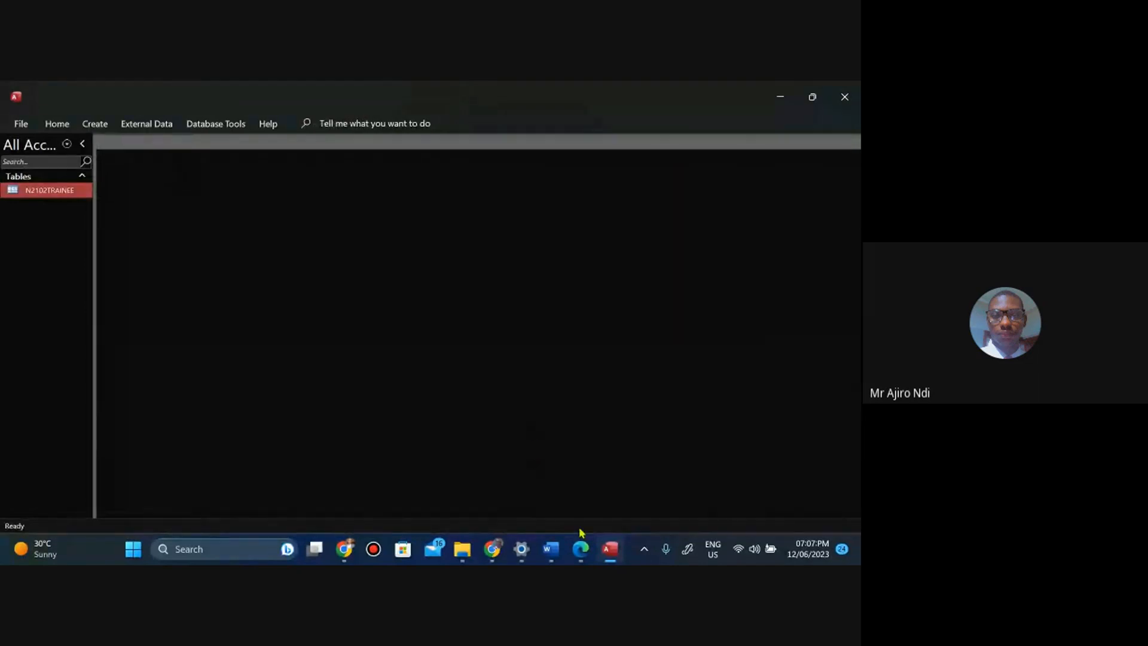
Switch to the task paper PDF and read the primary key and Evidence 4 instructions.
left_click(580, 547)
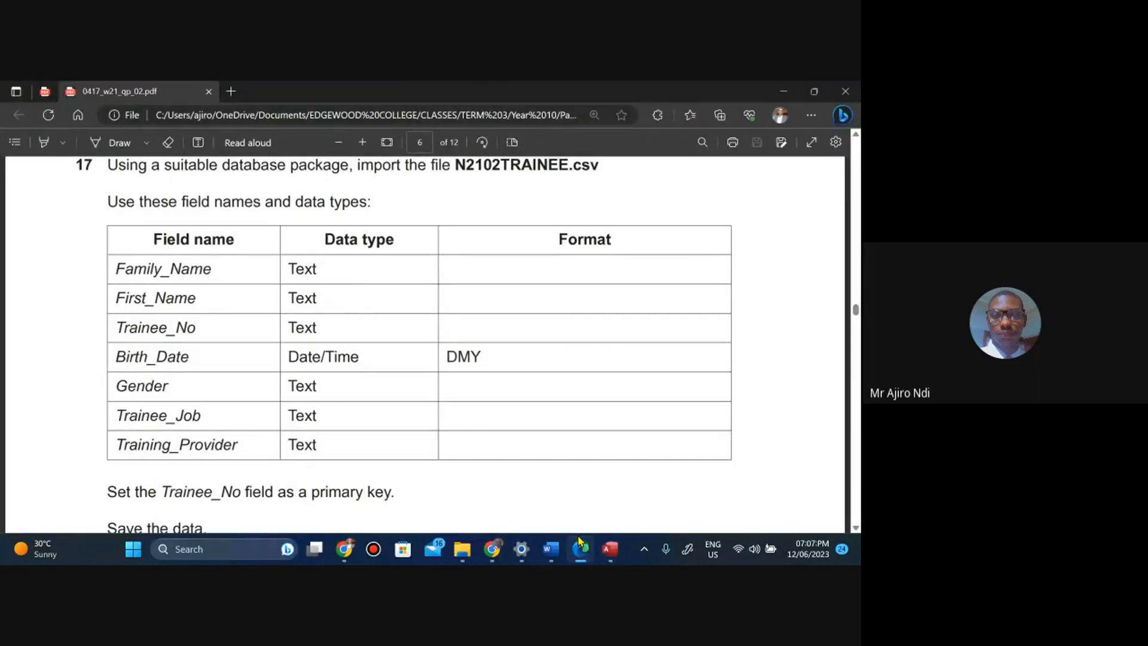
key("Down")
key("Down")
key("Down")
key("Down")
key("Down")
key("Down")
key("Down")
key("Down")
key("Down")
key("Down")
key("Down")
key("Down")
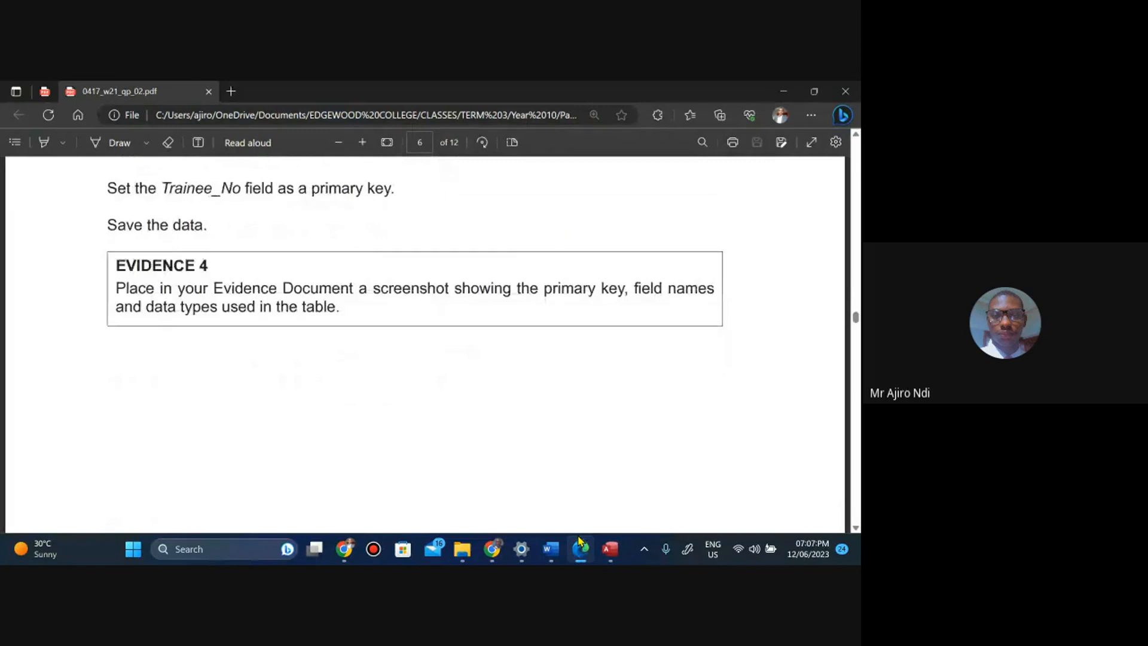
key("Down")
key("Down")
key("Down")
key("Down")
key("Down")
key("Down")
key("Down")
key("Down")
key("Down")
key("Down")
key("Down")
key("Down")
key("Down")
key("Down")
key("Down")
key("Down")
key("Down")
key("Down")
key("Down")
key("Down")
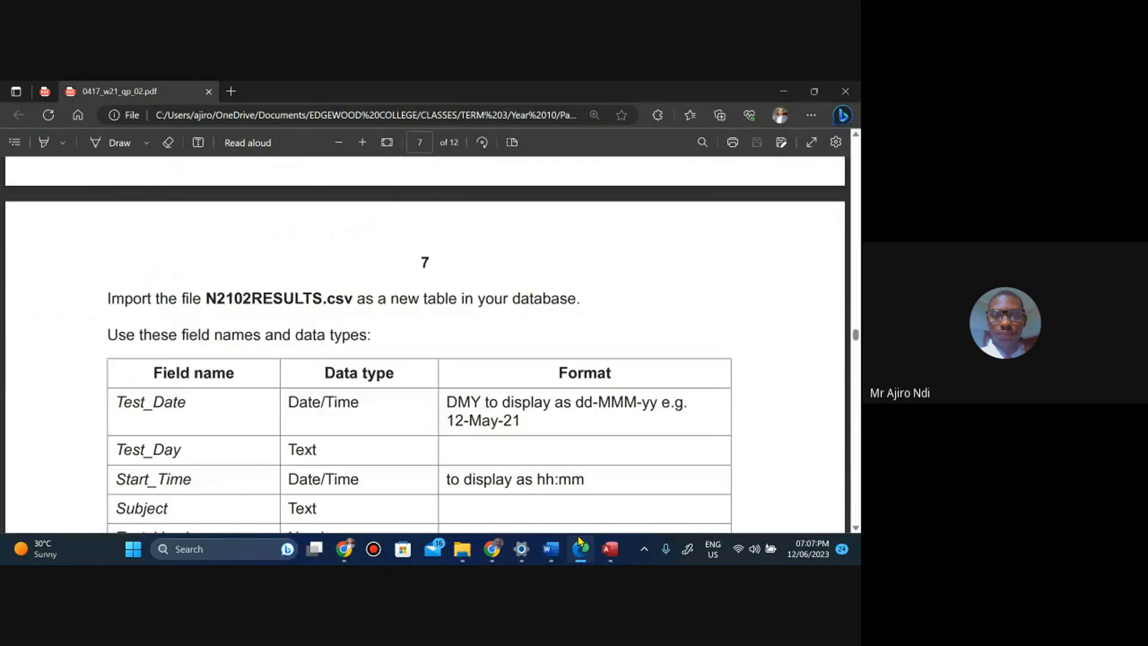
key("Up")
key("Up")
key("Up")
key("Up")
key("Up")
key("Up")
key("Up")
key("Up")
key("Up")
key("Up")
key("Up")
key("Up")
key("Up")
key("Up")
key("Up")
key("Up")
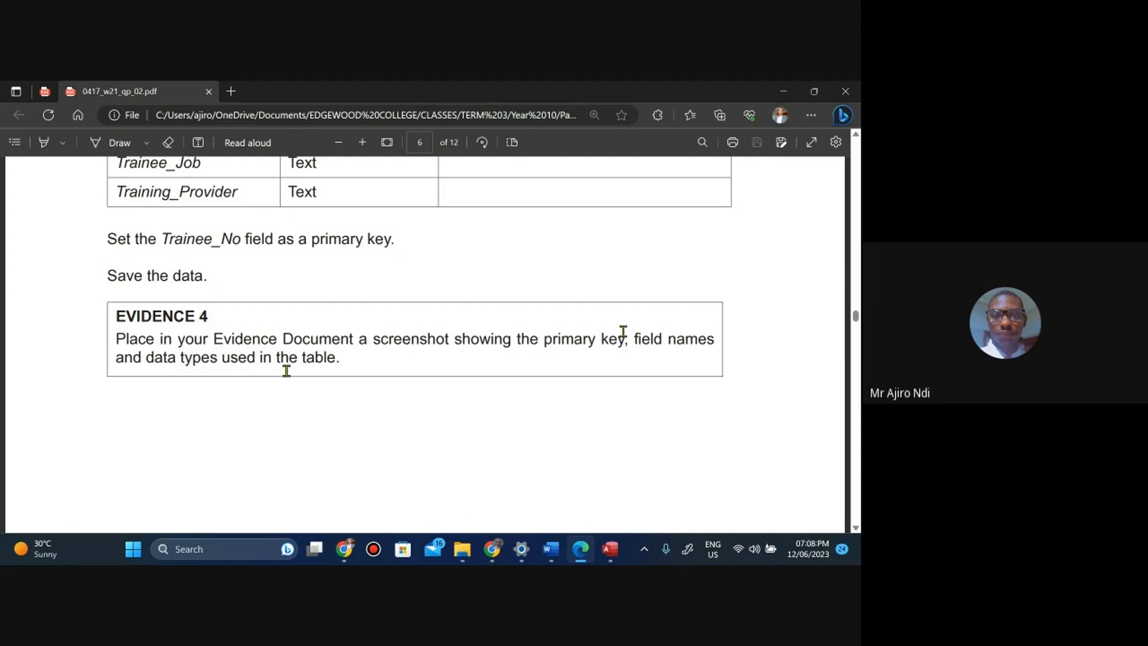
Return to Access and open the N2102TRAINEE table in Datasheet View.
left_click(610, 549)
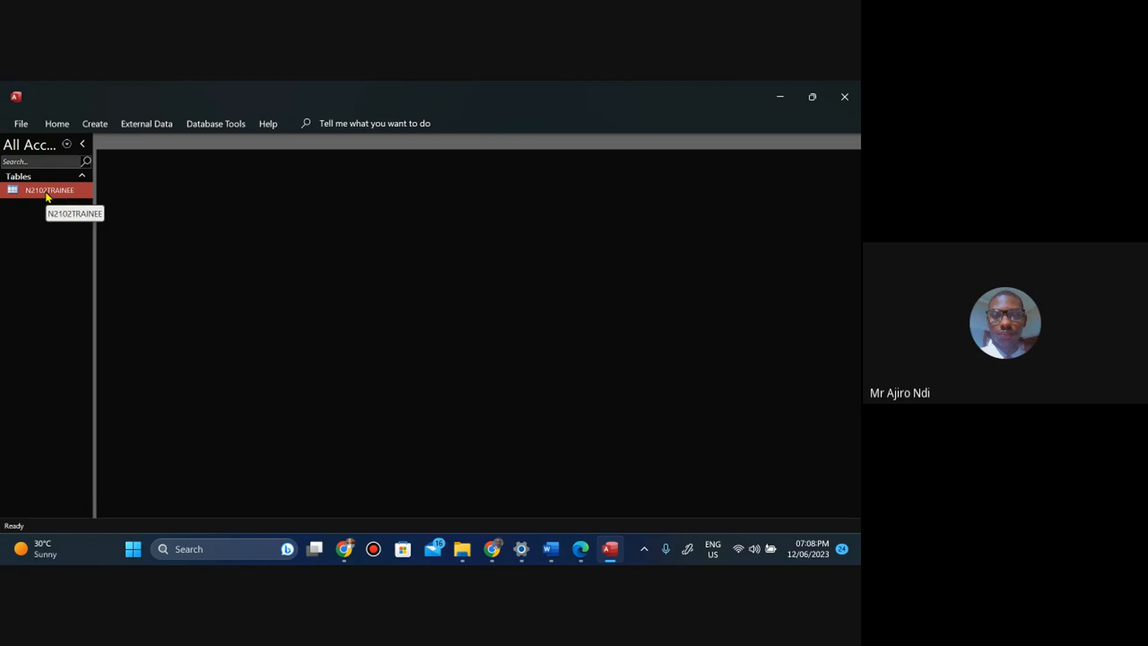
right_click(47, 196)
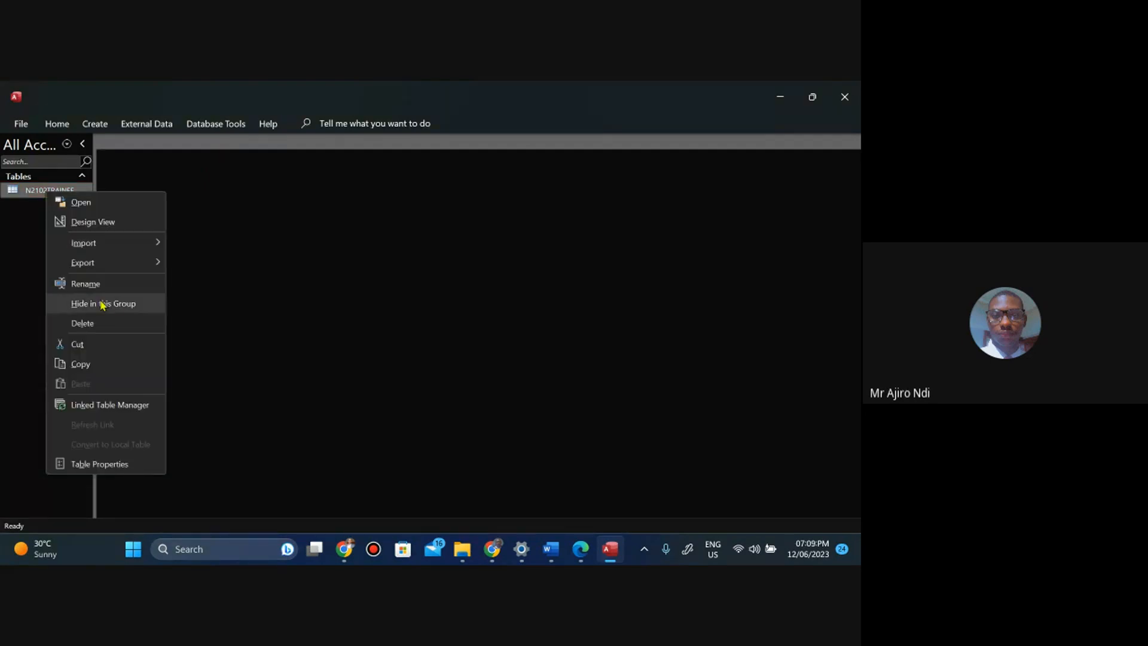
left_click(61, 124)
left_click(72, 223)
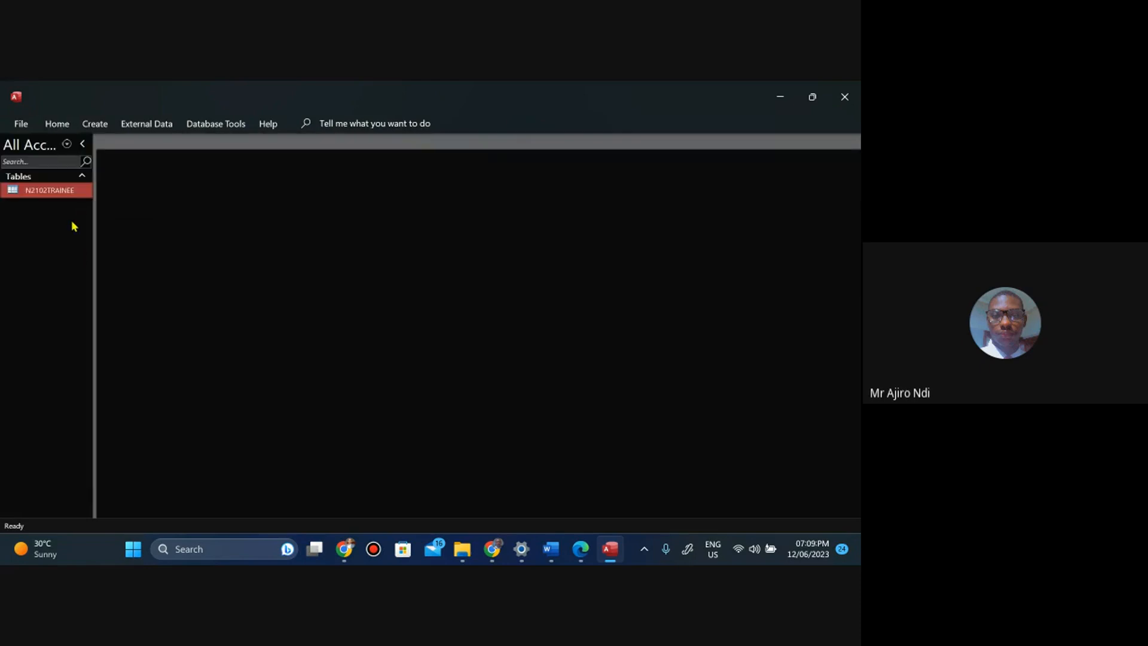
double_click(54, 191)
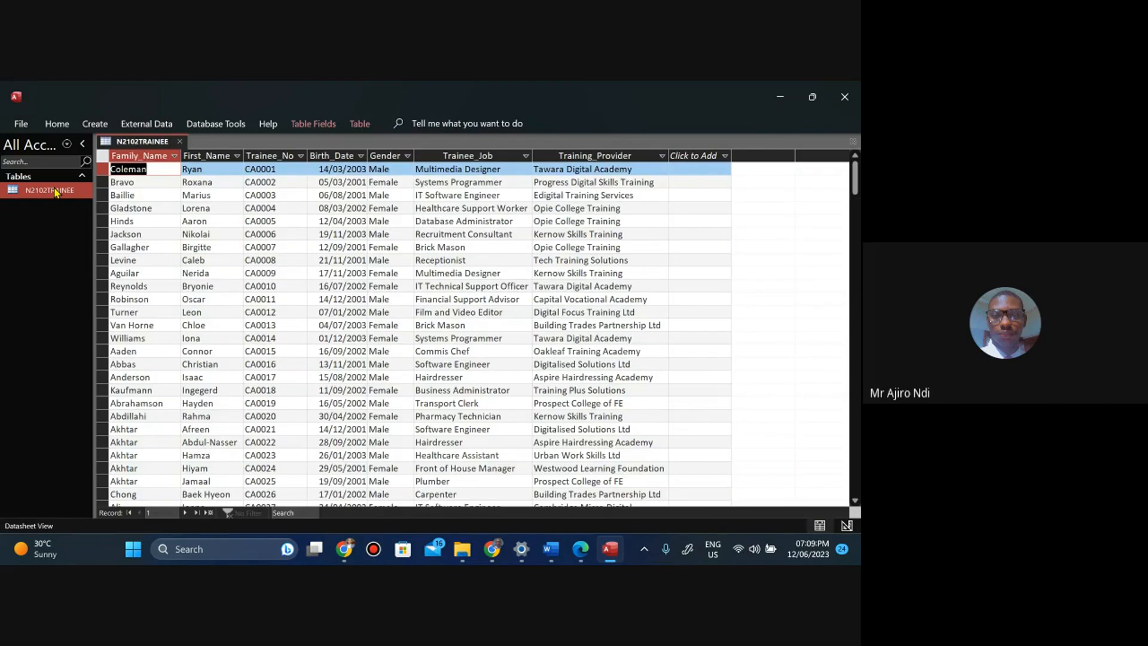
left_click(57, 124)
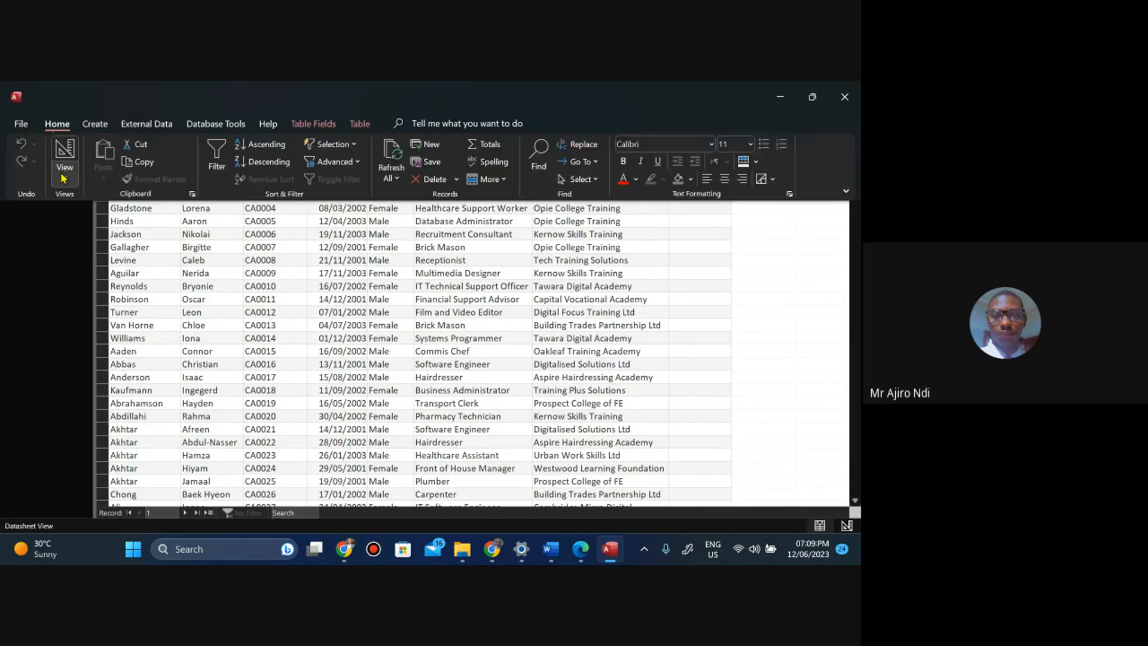
left_click(64, 177)
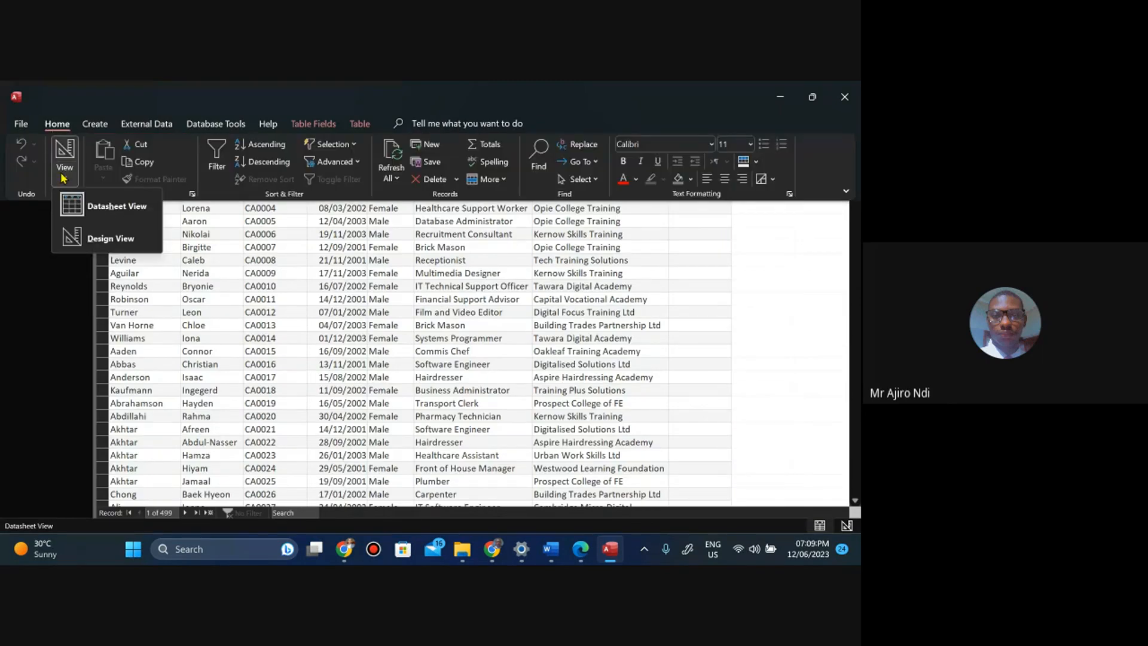
left_click(60, 306)
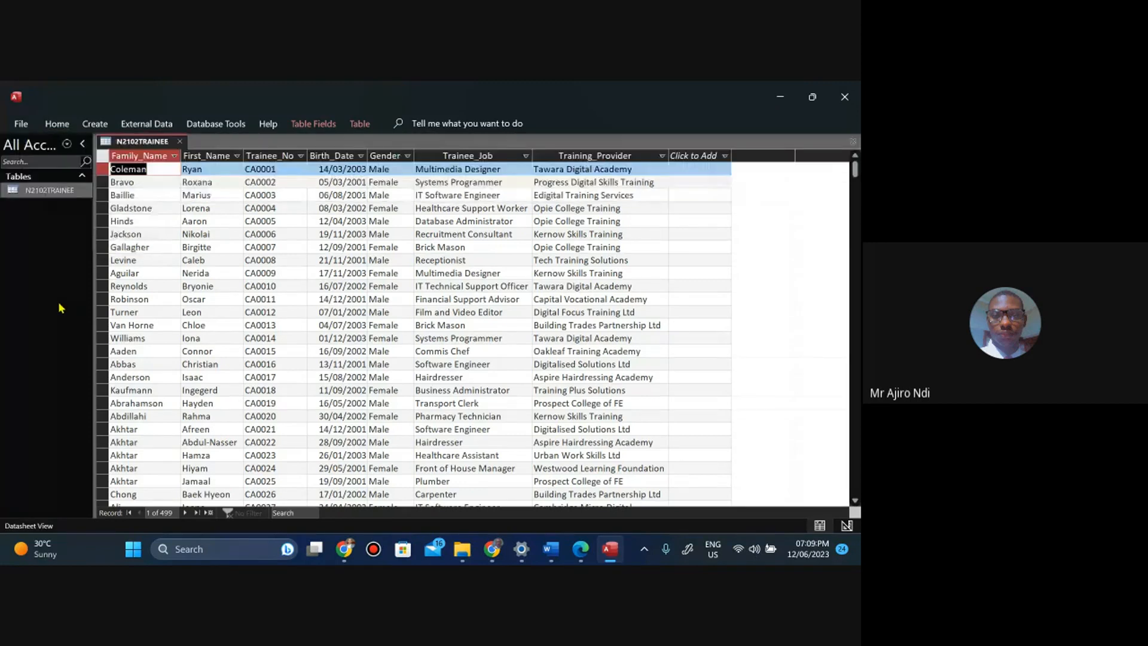
Close the datasheet and reopen the N2102TRAINEE table in Design View.
right_click(136, 145)
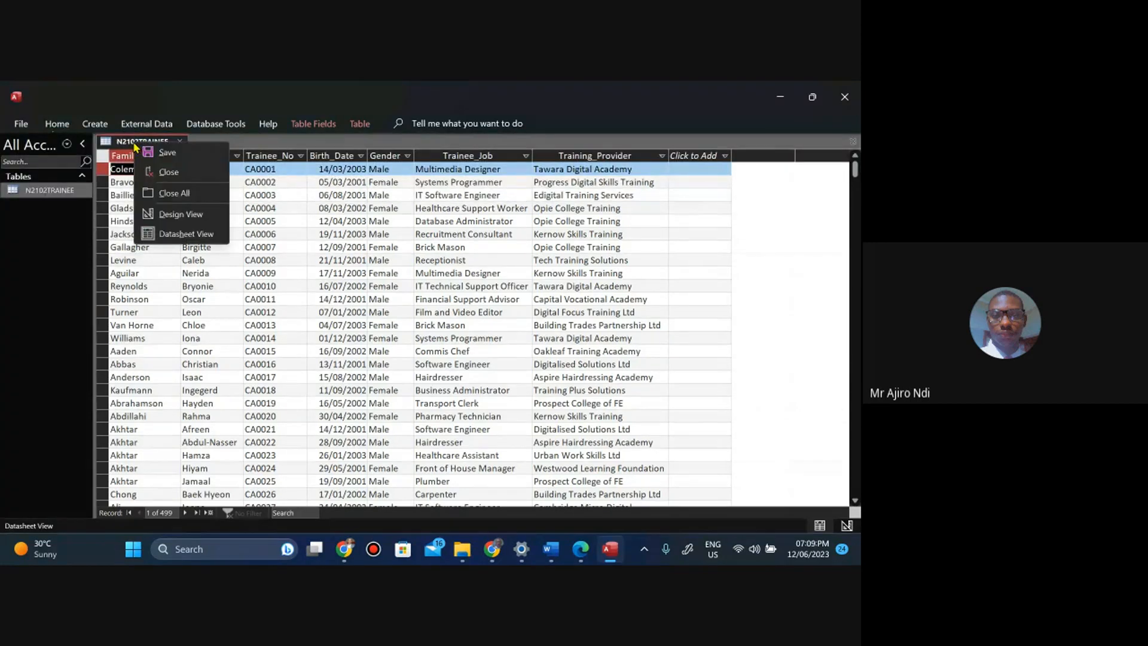
left_click(164, 174)
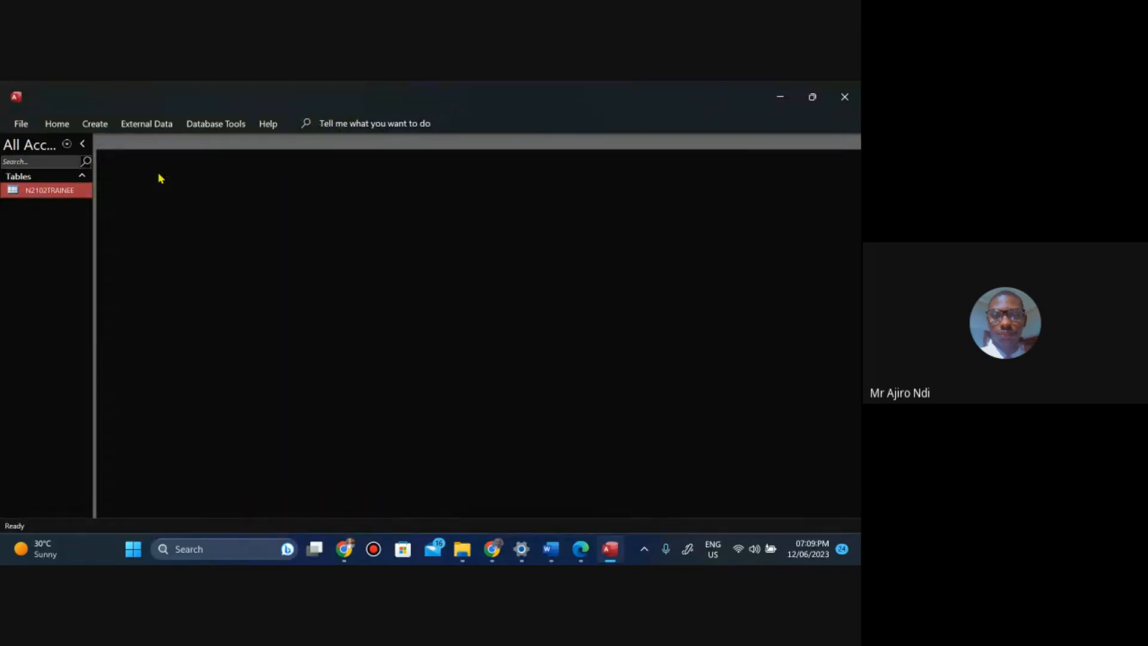
right_click(61, 191)
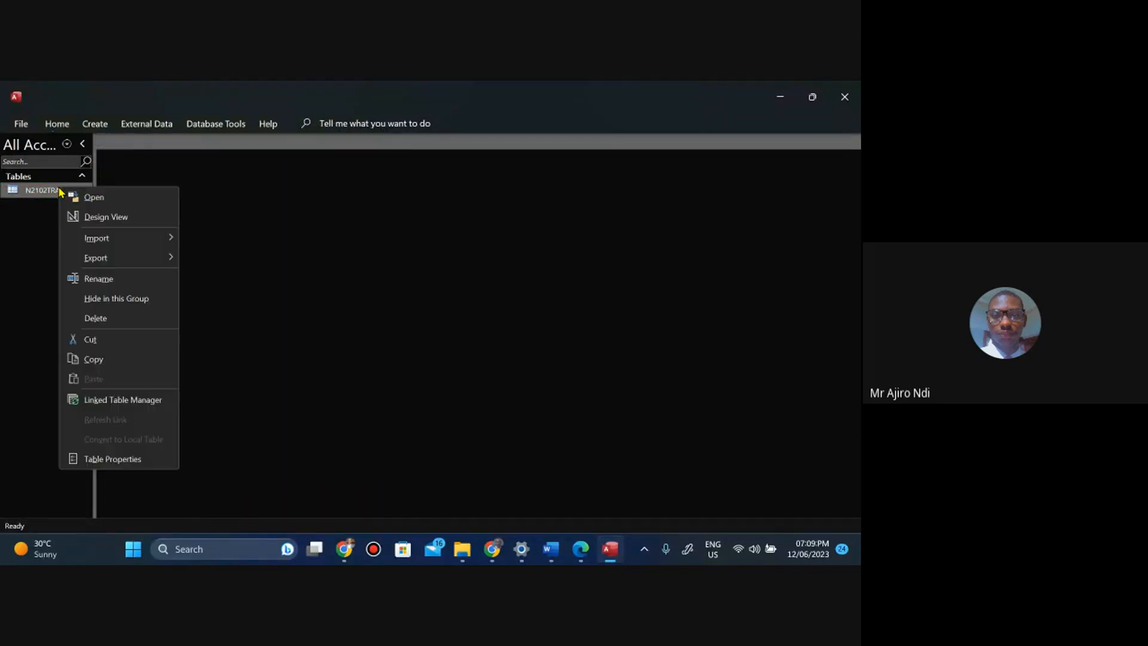
left_click(96, 217)
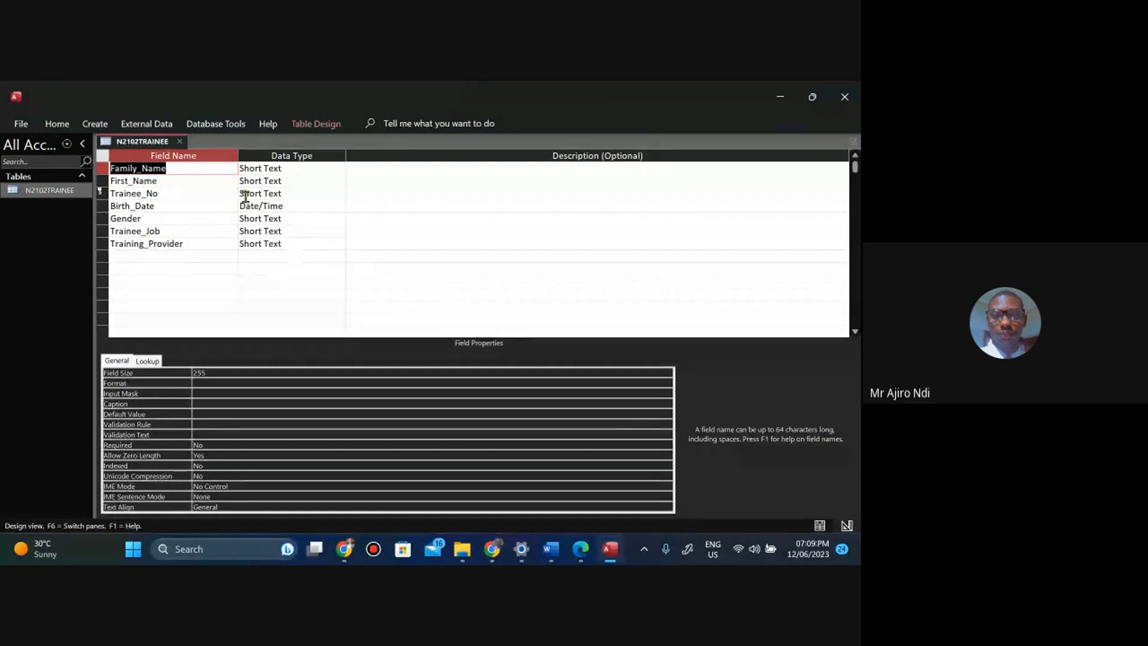
left_click(127, 276)
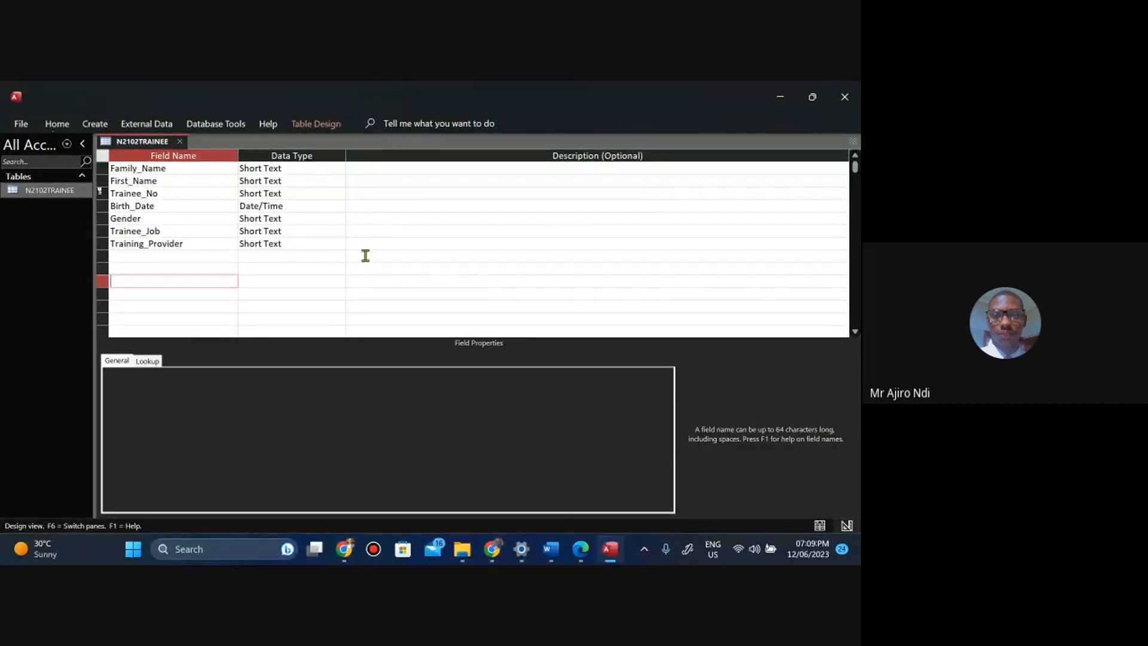
Use Snipping Tool to capture the table's field names, data types and primary key in Design View.
key("super")
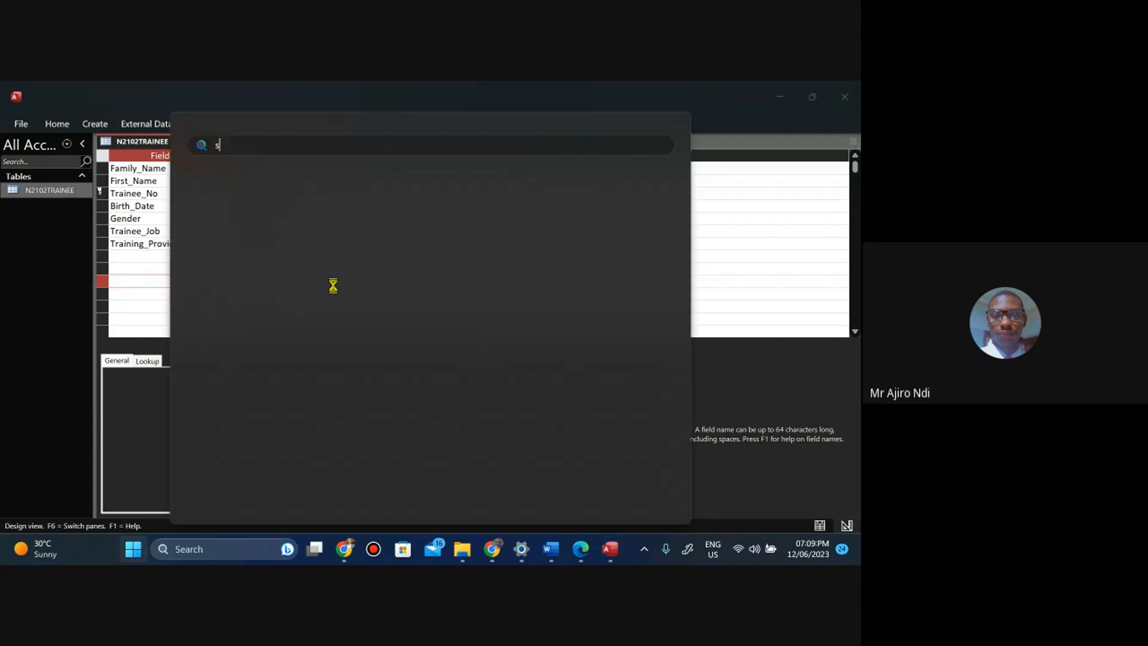
type("sni")
key("Return")
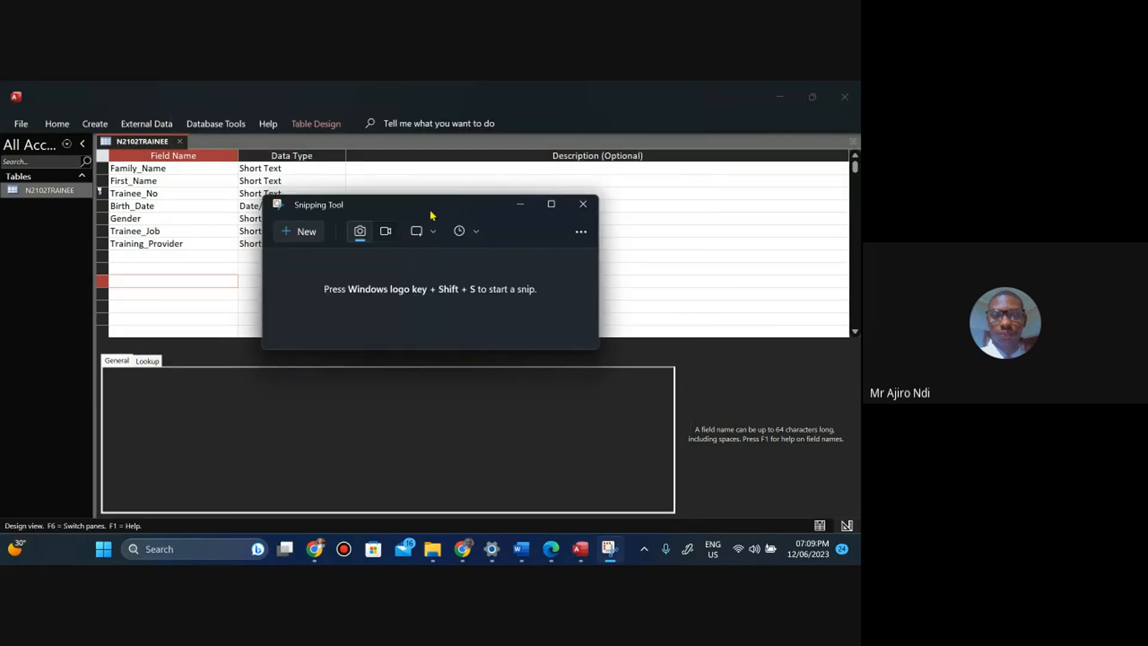
left_click_drag(433, 215, 605, 169)
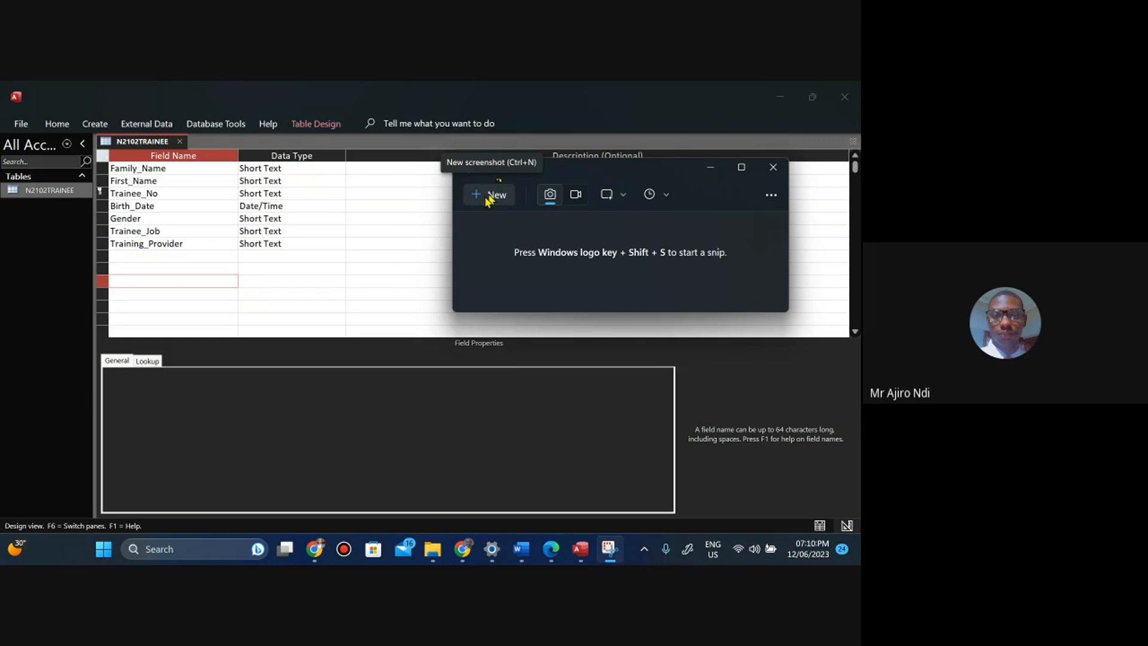
left_click(489, 200)
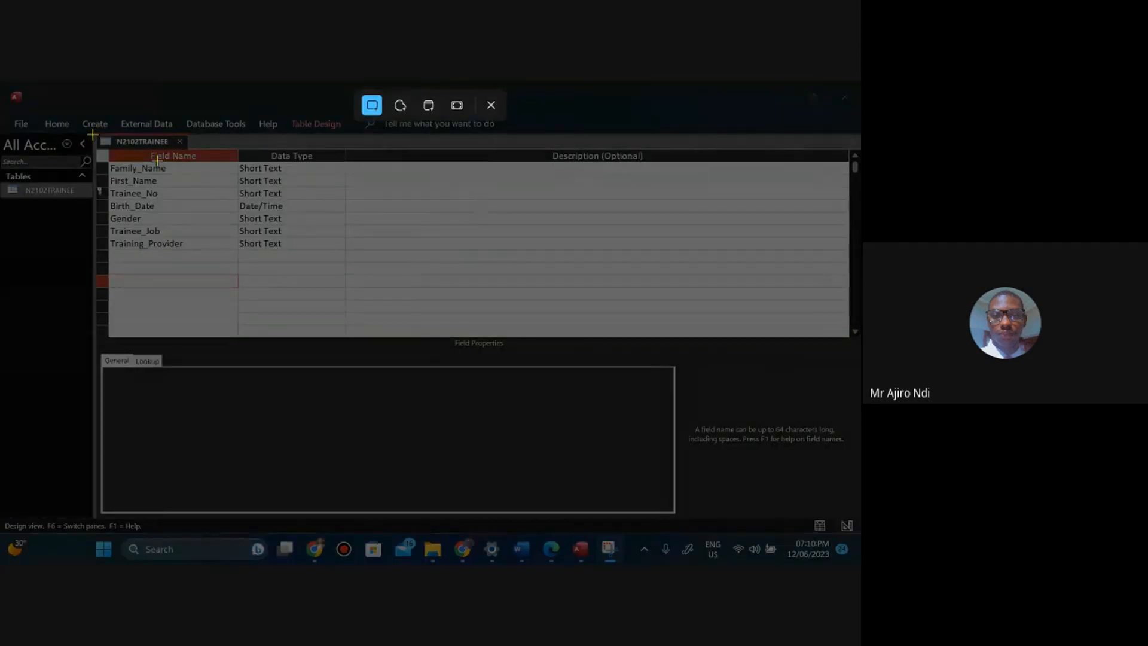
left_click_drag(93, 135, 346, 252)
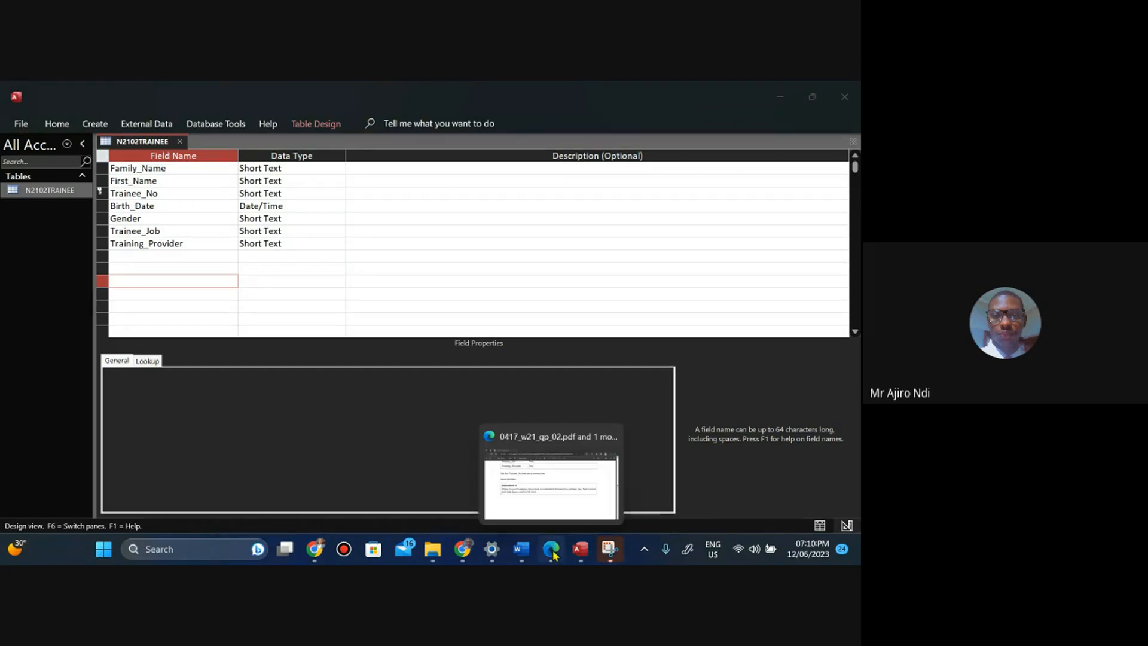
Switch to the evidence document and paste the Design View screenshot under the Step 17 Evidence 4 heading.
left_click(521, 550)
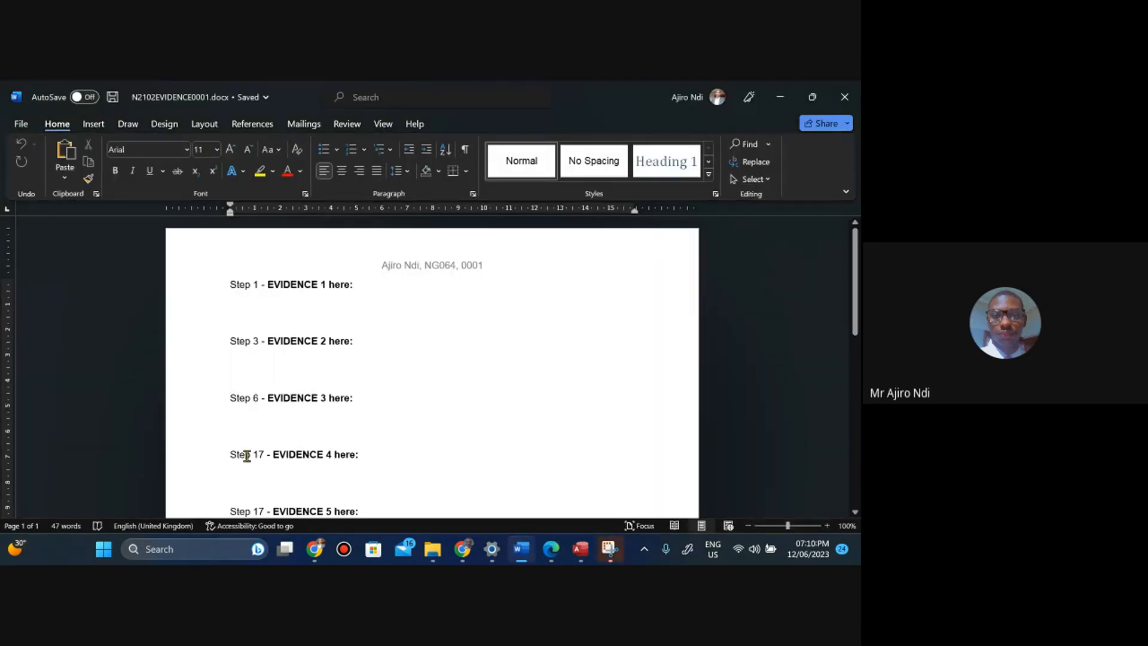
left_click_drag(858, 295, 513, 347)
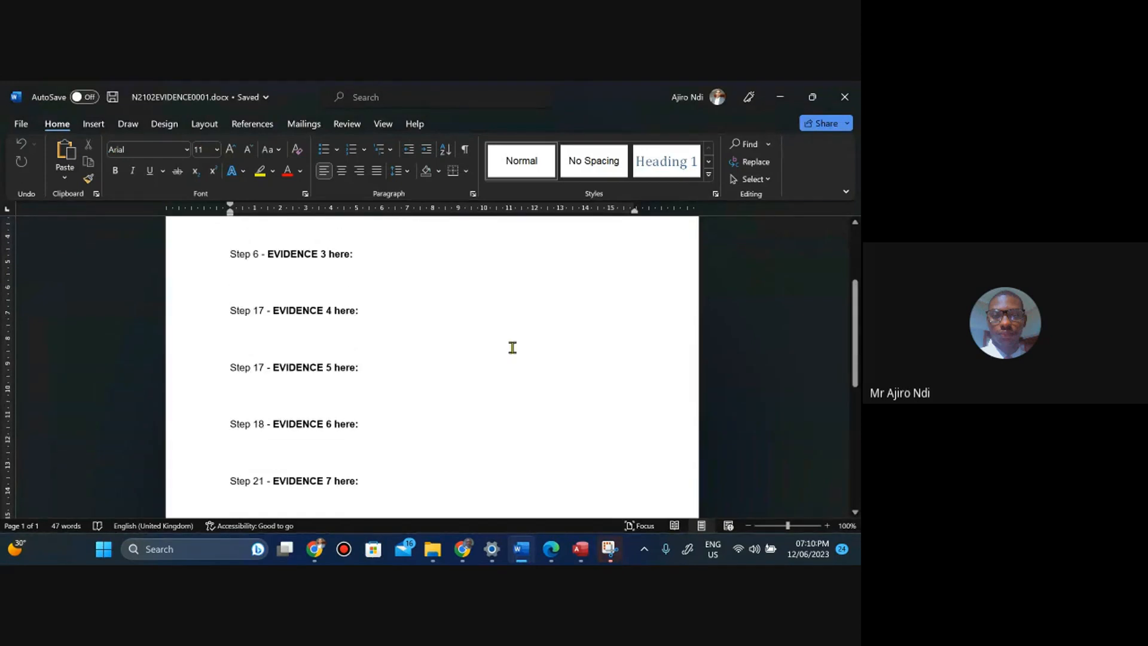
left_click(235, 326)
right_click(235, 326)
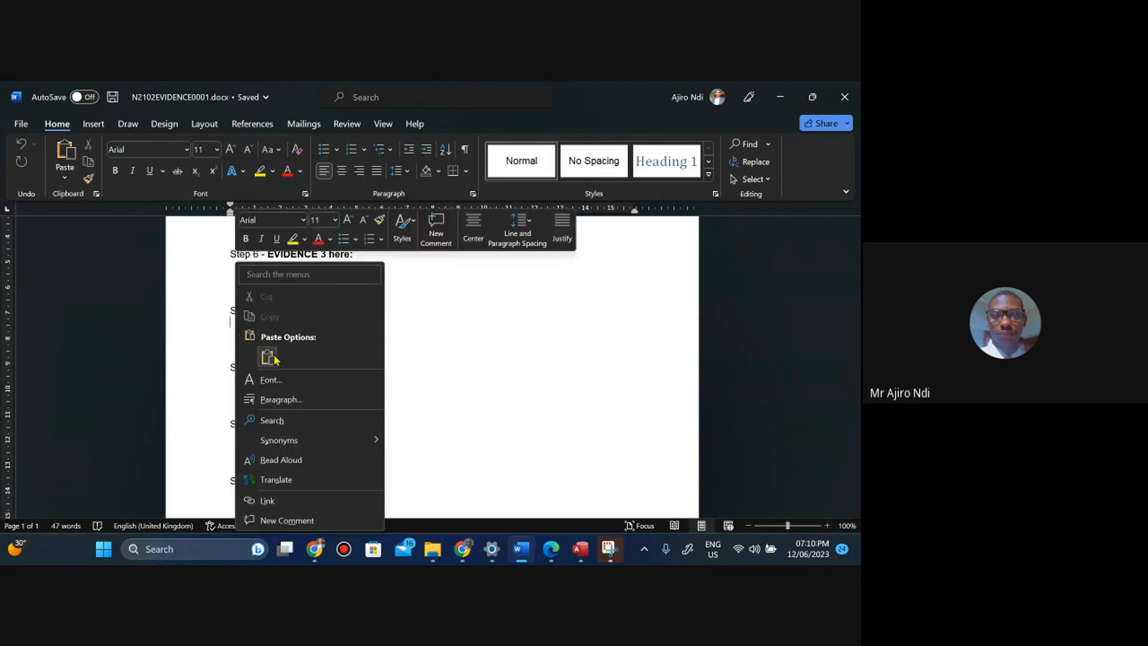
left_click(268, 357)
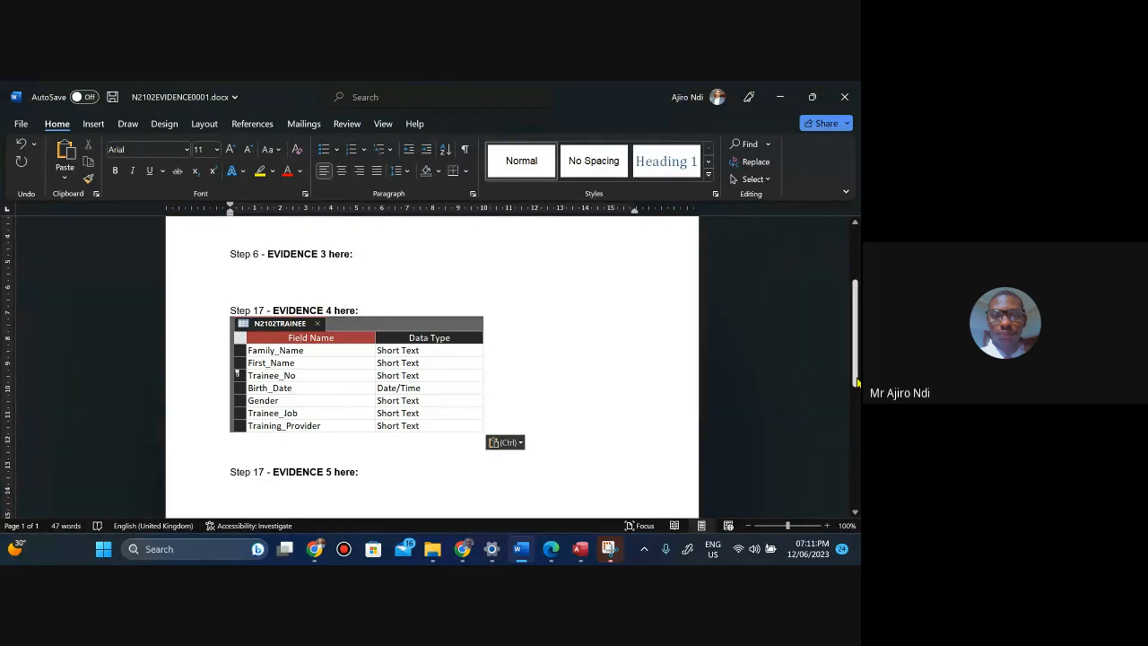
left_click_drag(857, 383, 855, 503)
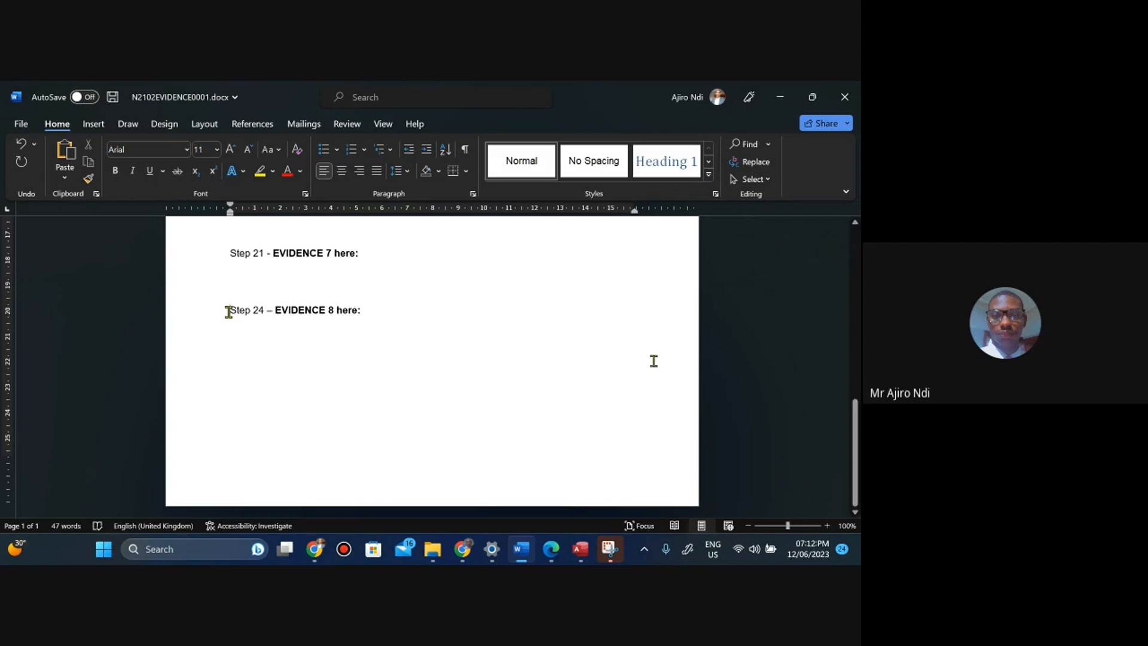
key("ctrl+v")
scroll(549, 343, "down", 5)
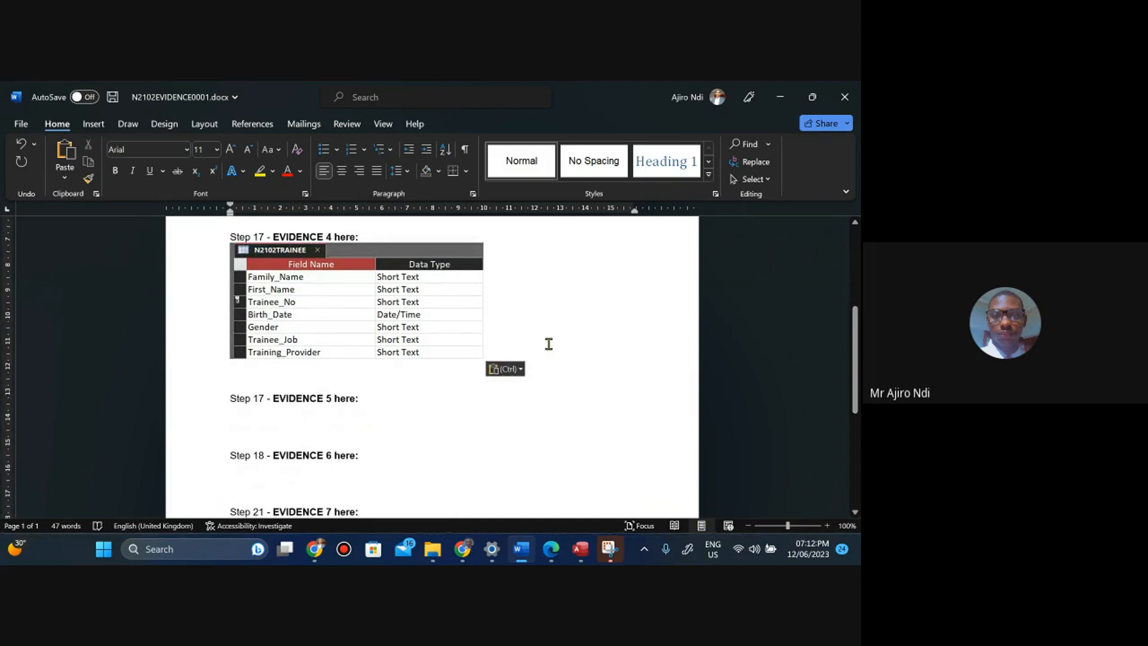
Enlarge the pasted screenshot to 11 cm wide, keeping its proportions.
left_click(427, 323)
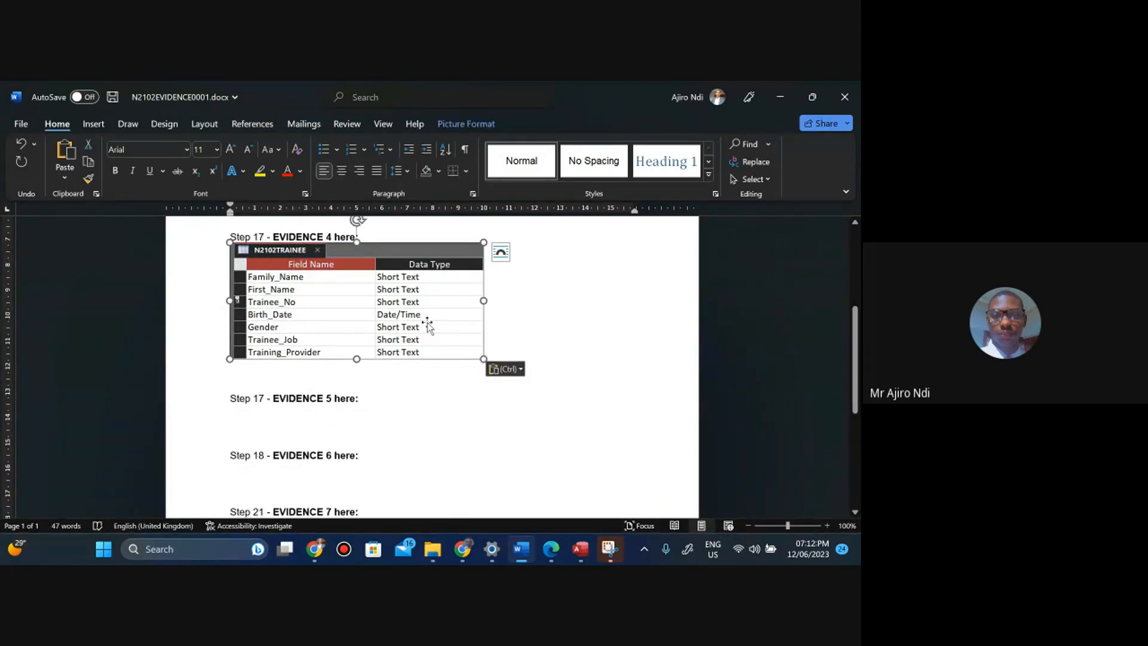
left_click(461, 125)
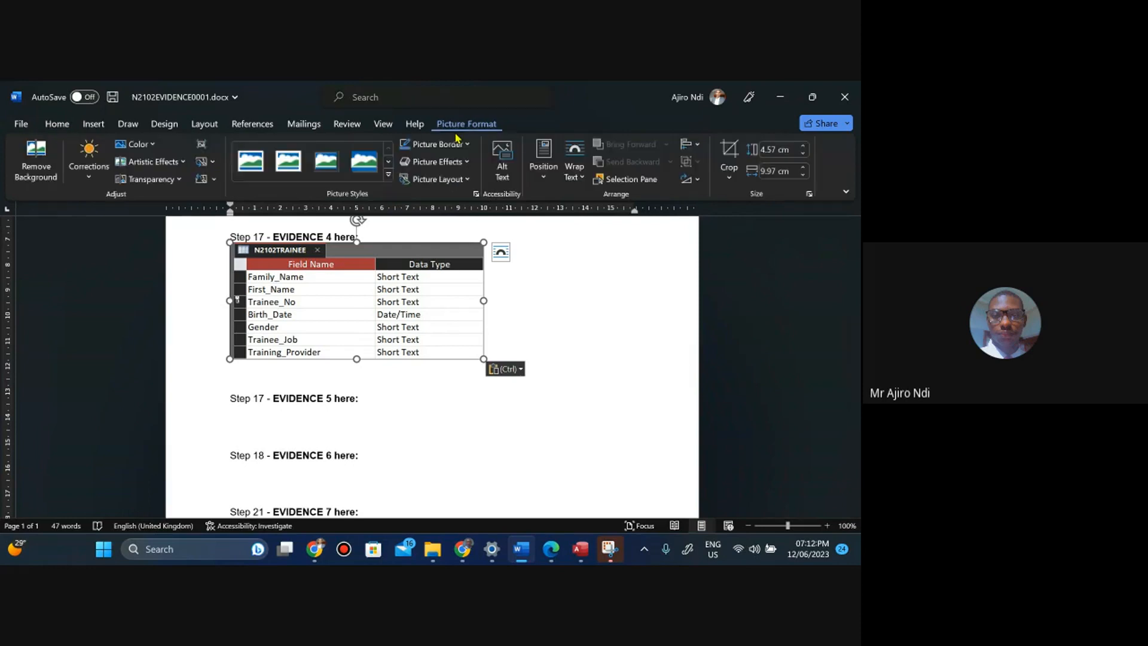
left_click(804, 170)
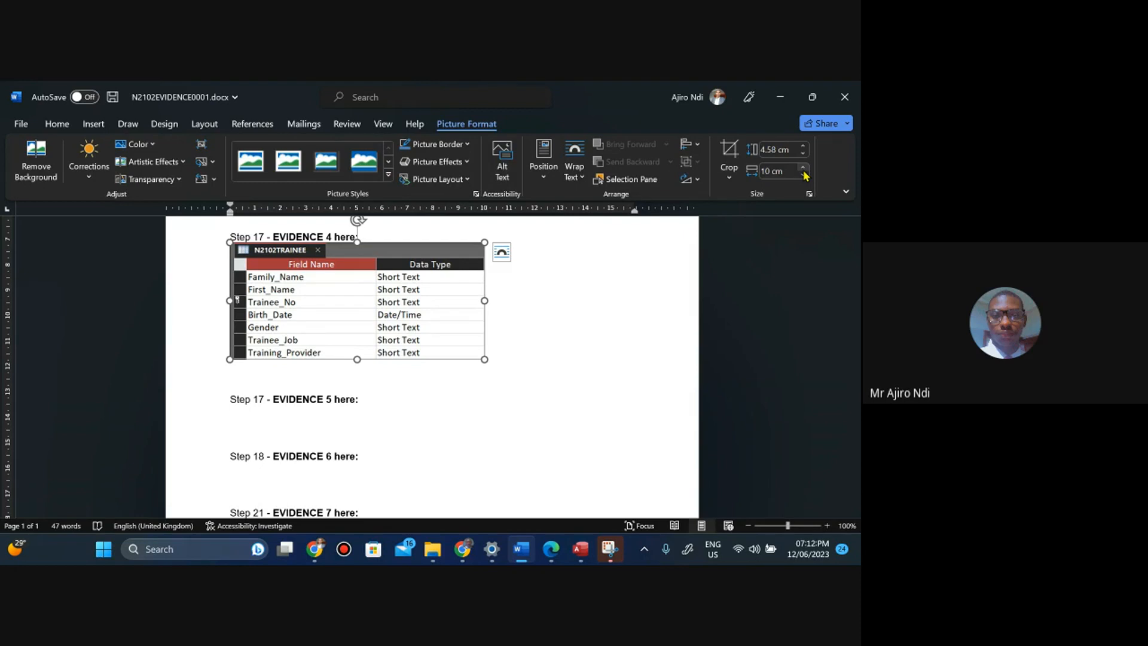
left_click(804, 170)
left_click(804, 170)
left_click(804, 170)
left_click(804, 170)
left_click(804, 170)
left_click(805, 169)
left_click(804, 170)
left_click(804, 170)
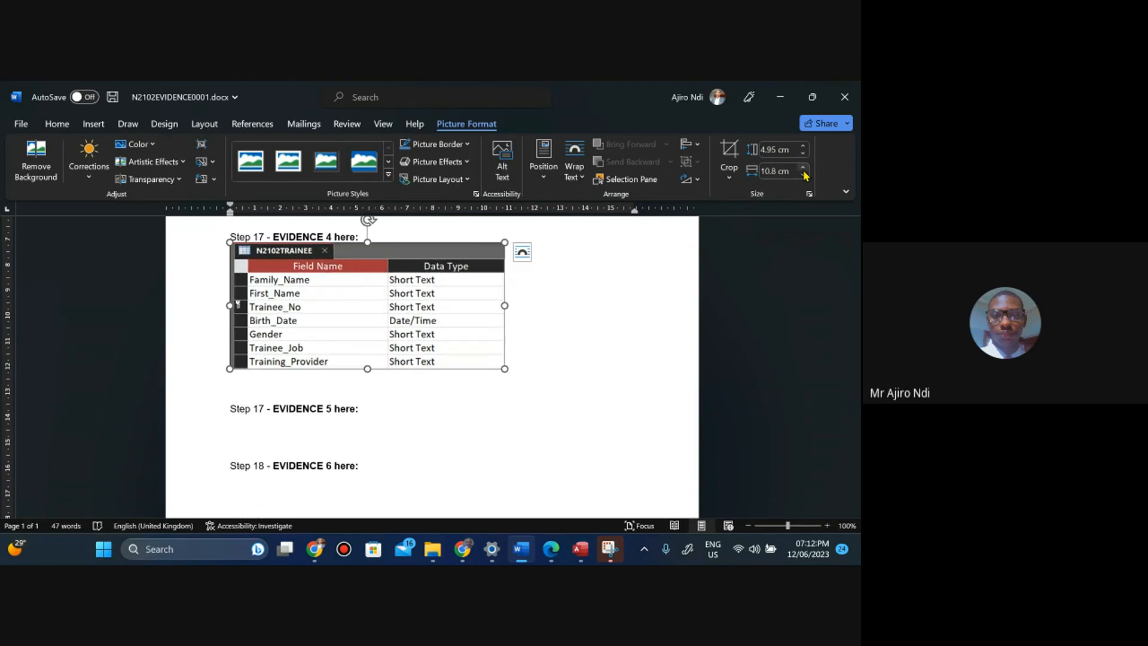
left_click(805, 170)
left_click(804, 170)
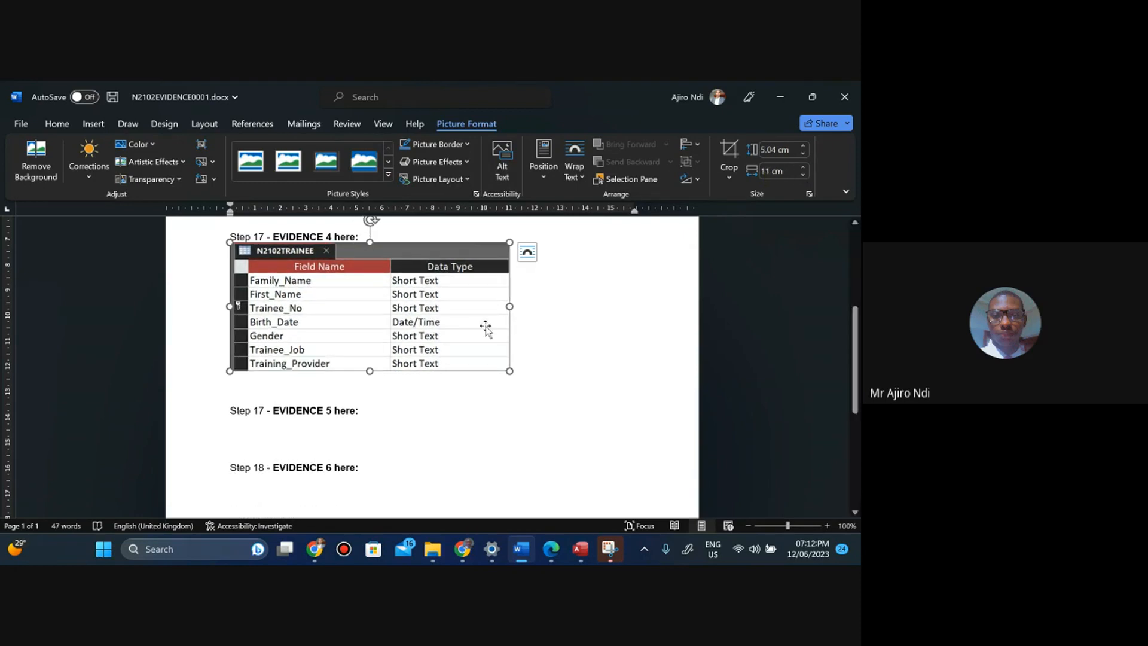
Try resizing the screenshot with its side handle, then undo the resizing and deselect the picture.
mouse_move(487, 328)
left_mouse_down()
mouse_move(515, 328)
mouse_move(492, 335)
left_mouse_up()
left_click_drag(509, 306, 329, 326)
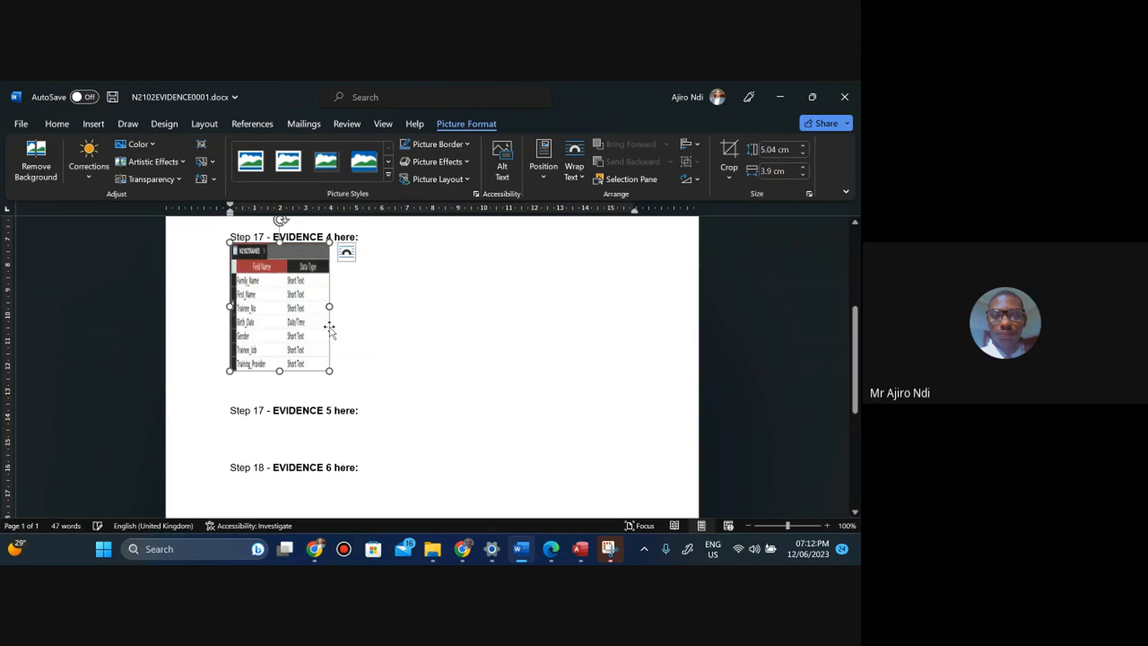
key("ctrl+z")
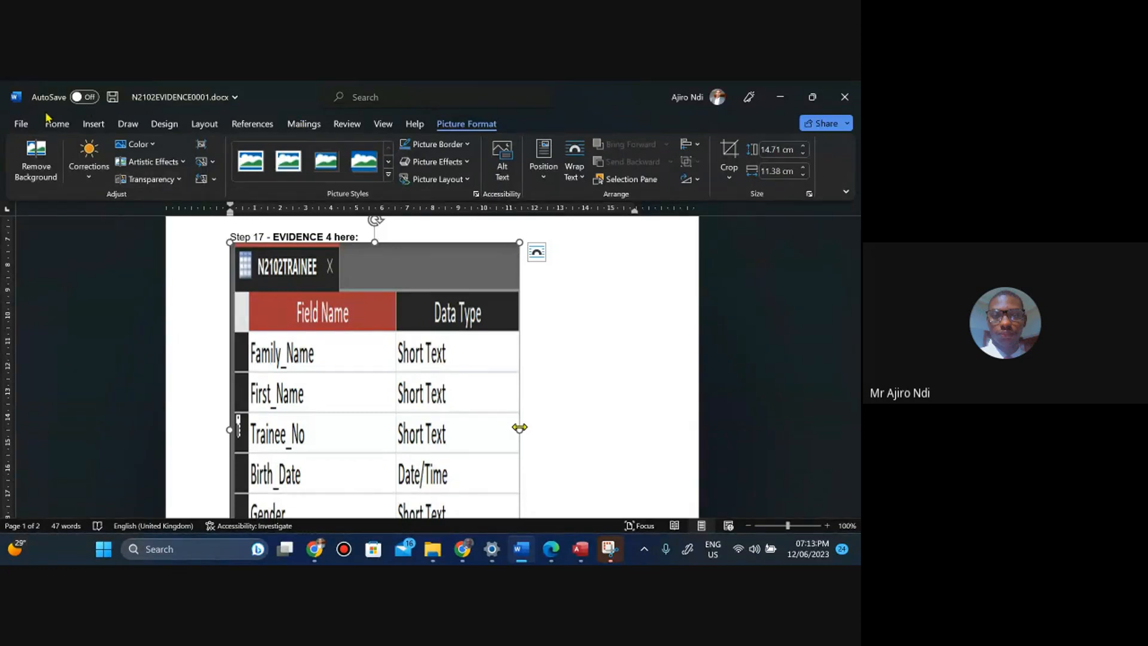
left_click(54, 125)
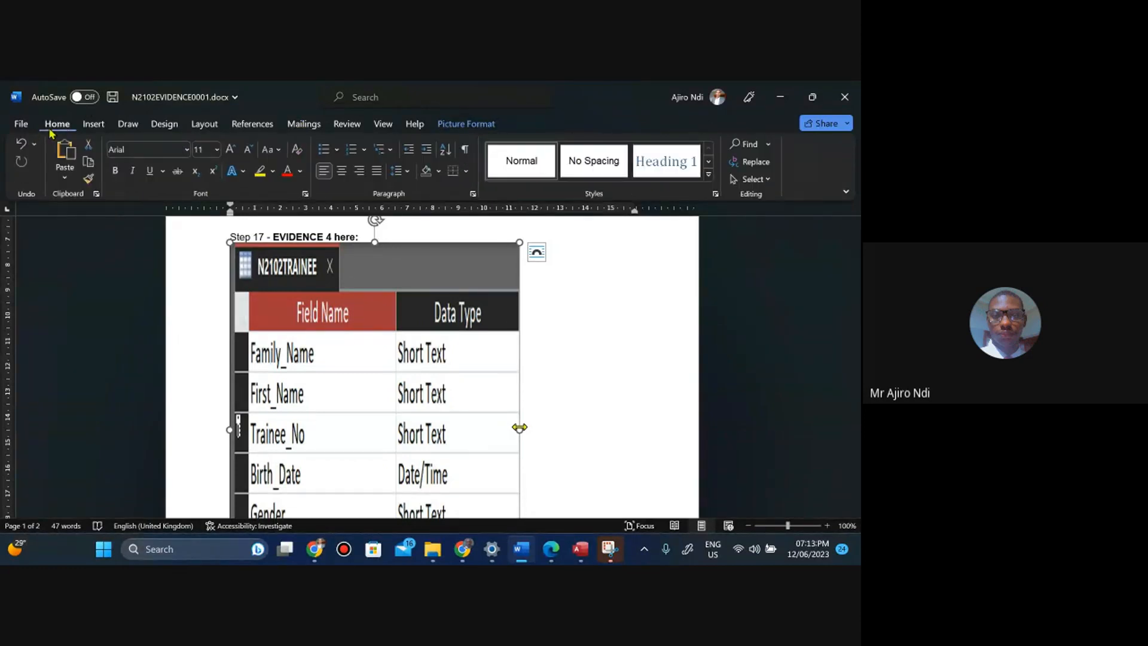
left_click(22, 146)
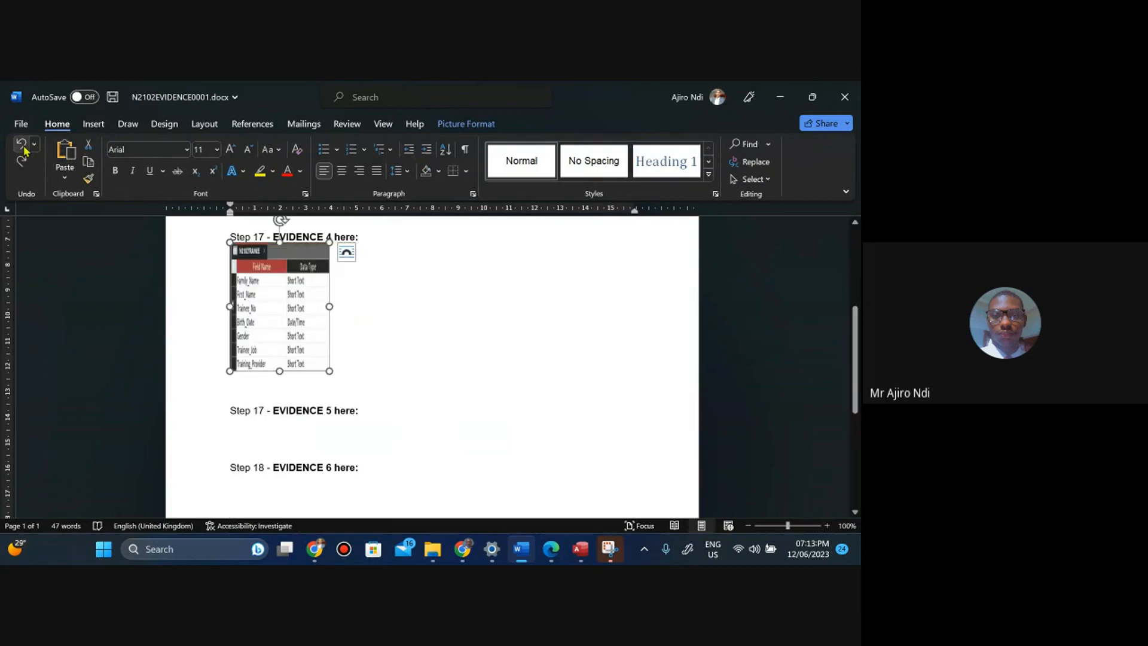
left_click(24, 150)
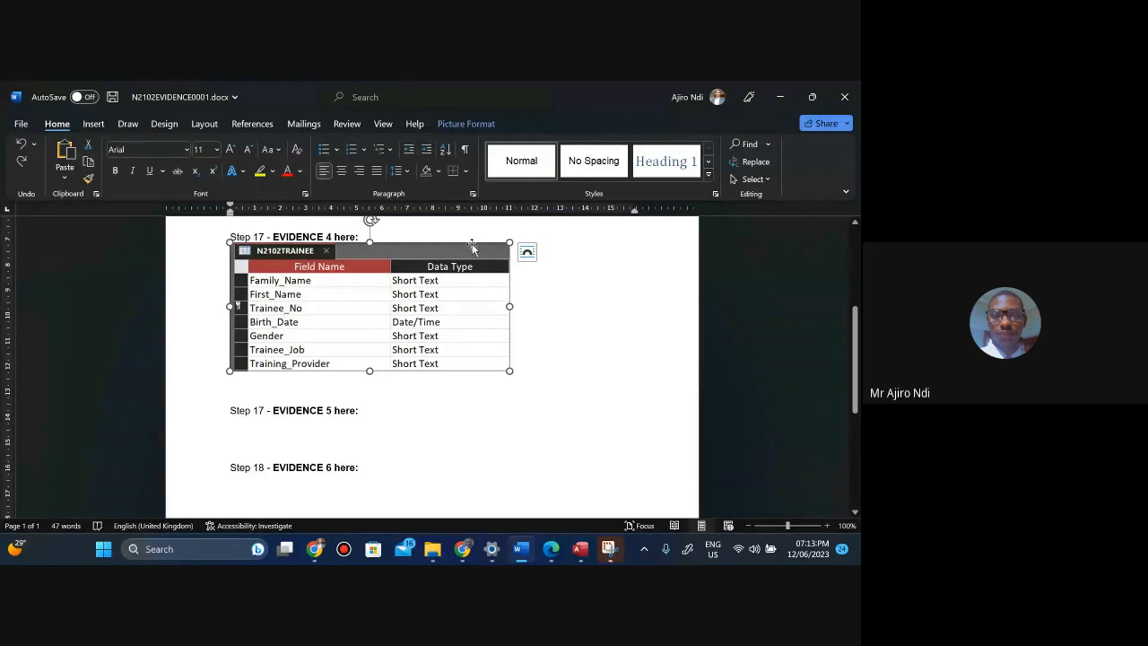
left_click(549, 350)
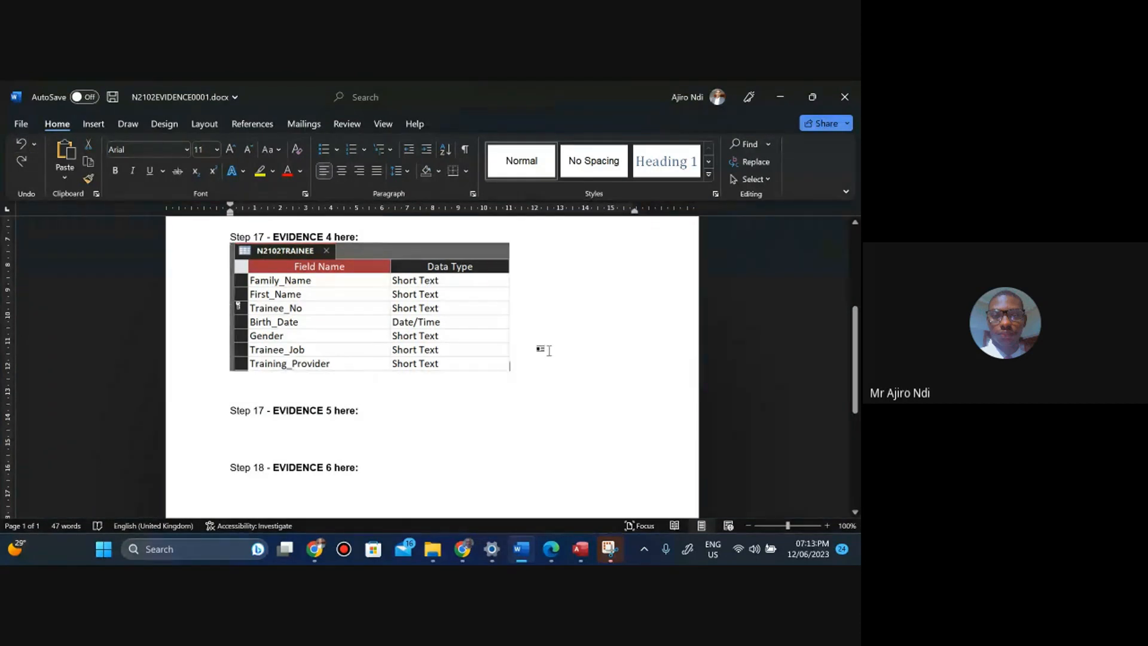
Switch to the task paper PDF and read the Step 17 instructions and the following N2102RESULTS.csv import task.
left_click(548, 556)
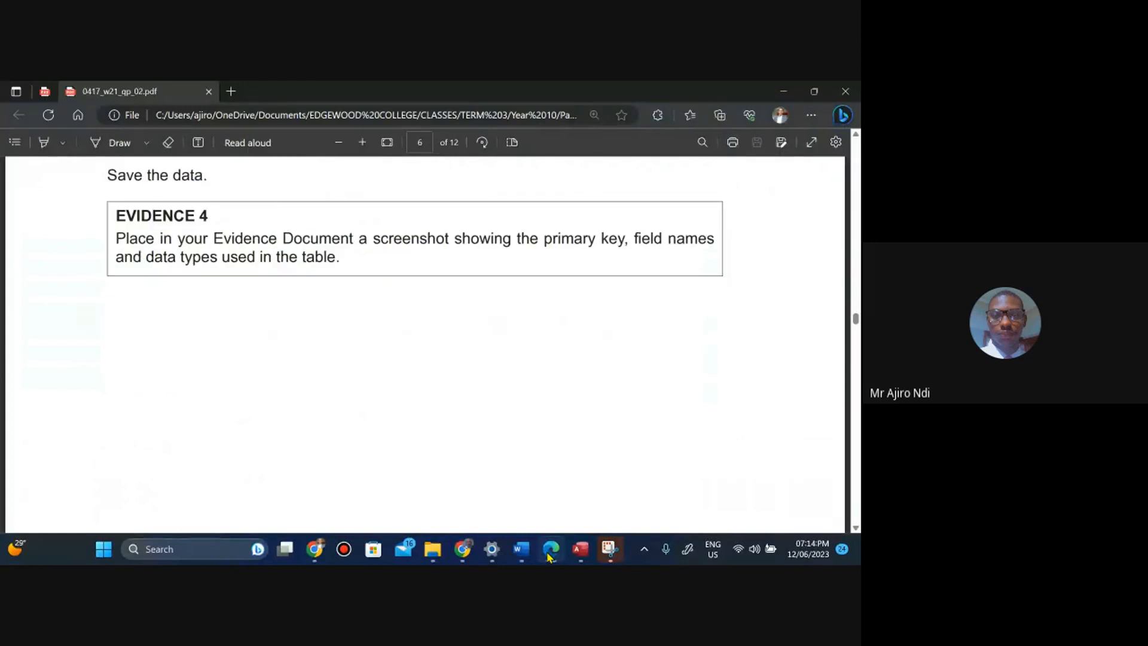
key("Down")
key("Down")
key("Down")
key("Down")
key("Down")
key("Down")
key("Down")
key("Down")
key("Down")
key("Down")
key("Down")
key("Down")
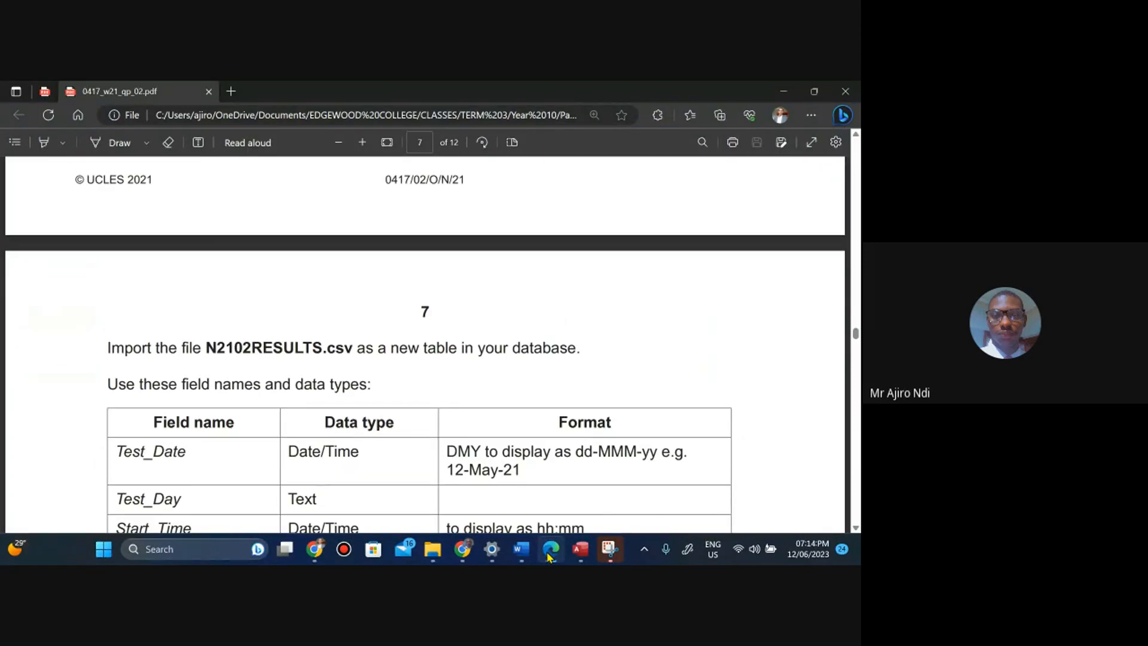
key("Down")
key("Down")
key("Down")
key("Down")
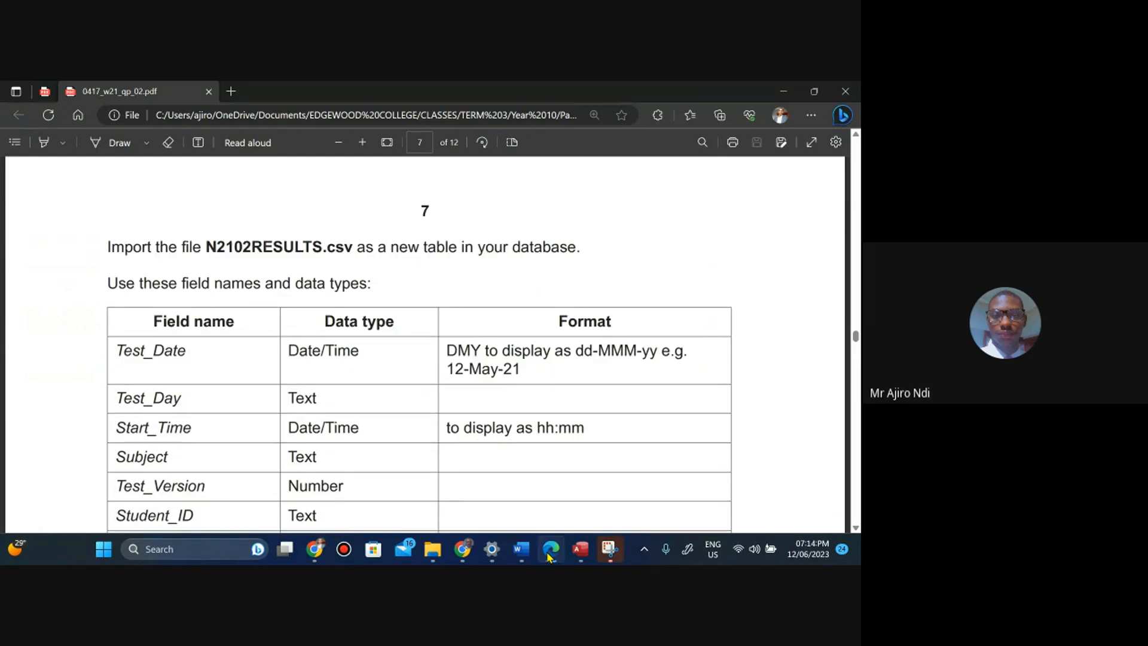
key("Down")
key("Down")
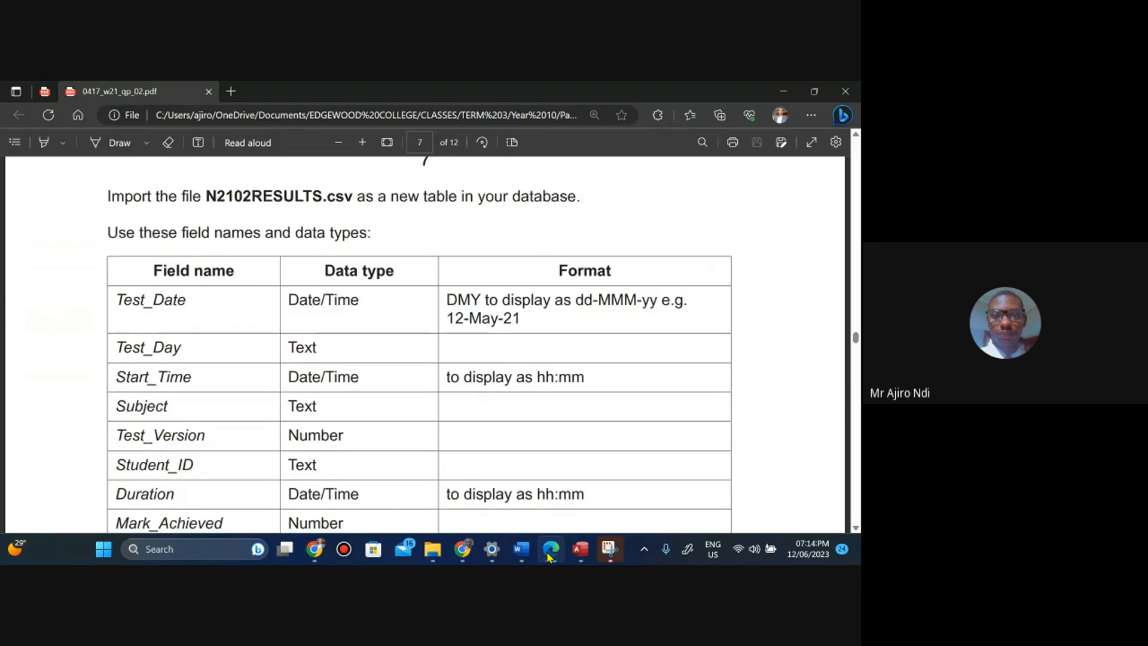
key("Up")
key("Up")
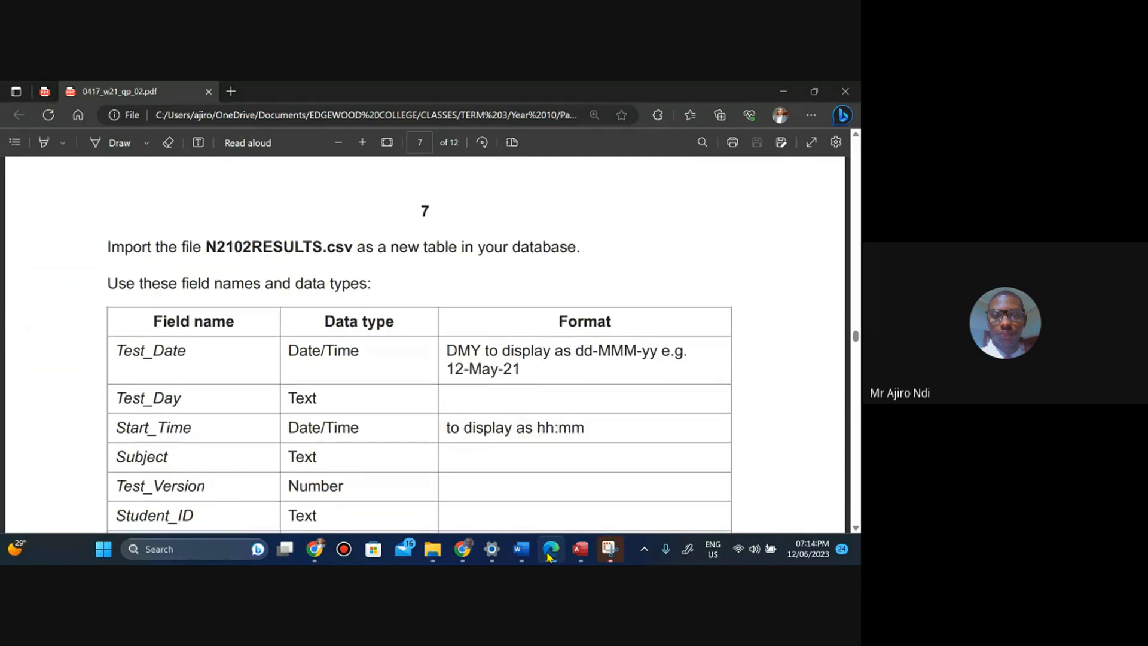
key("Up")
key("Up")
key("Up")
key("Up")
key("Up")
key("Up")
key("Up")
key("Up")
key("Up")
key("Up")
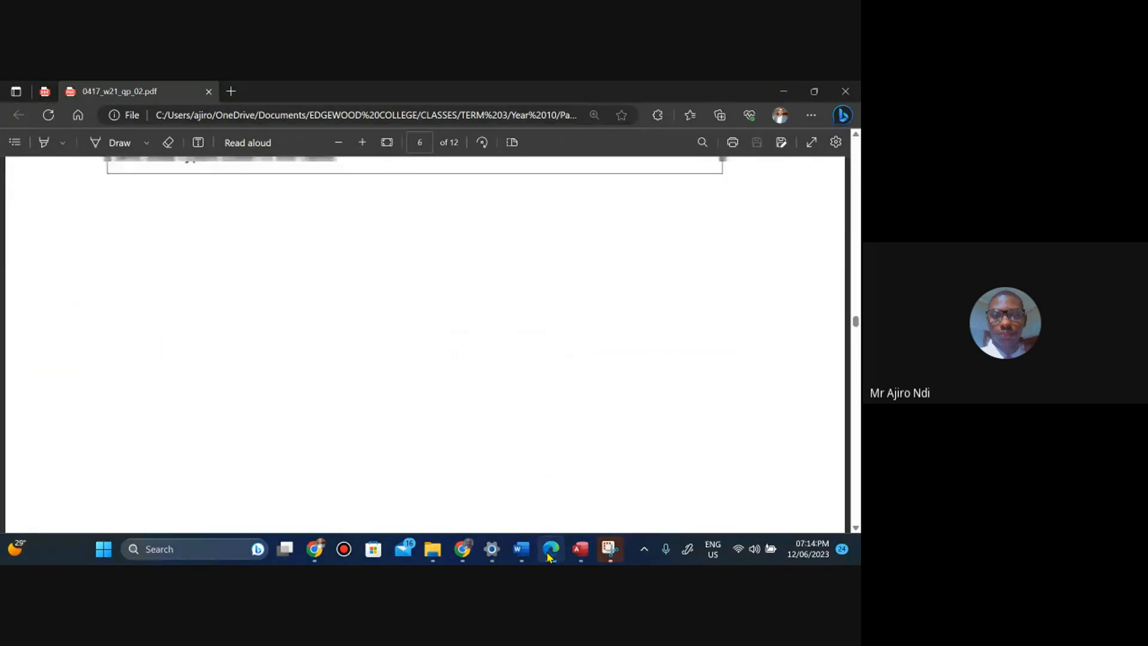
key("Up")
key("Up")
key("Up")
key("Up")
key("Up")
key("Up")
key("Up")
key("Up")
key("Up")
key("Up")
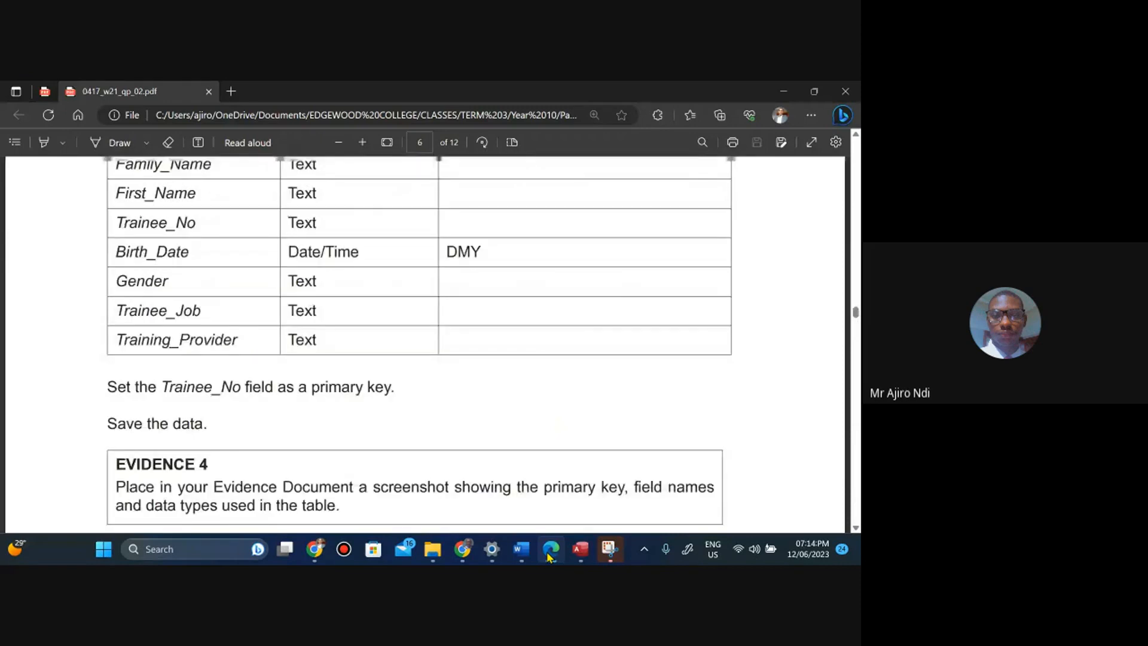
key("Up")
key("Up")
key("Up")
key("Up")
key("Up")
key("Up")
key("Up")
key("Up")
key("Up")
key("Up")
key("Up")
key("Up")
key("Up")
key("Up")
key("Up")
key("Up")
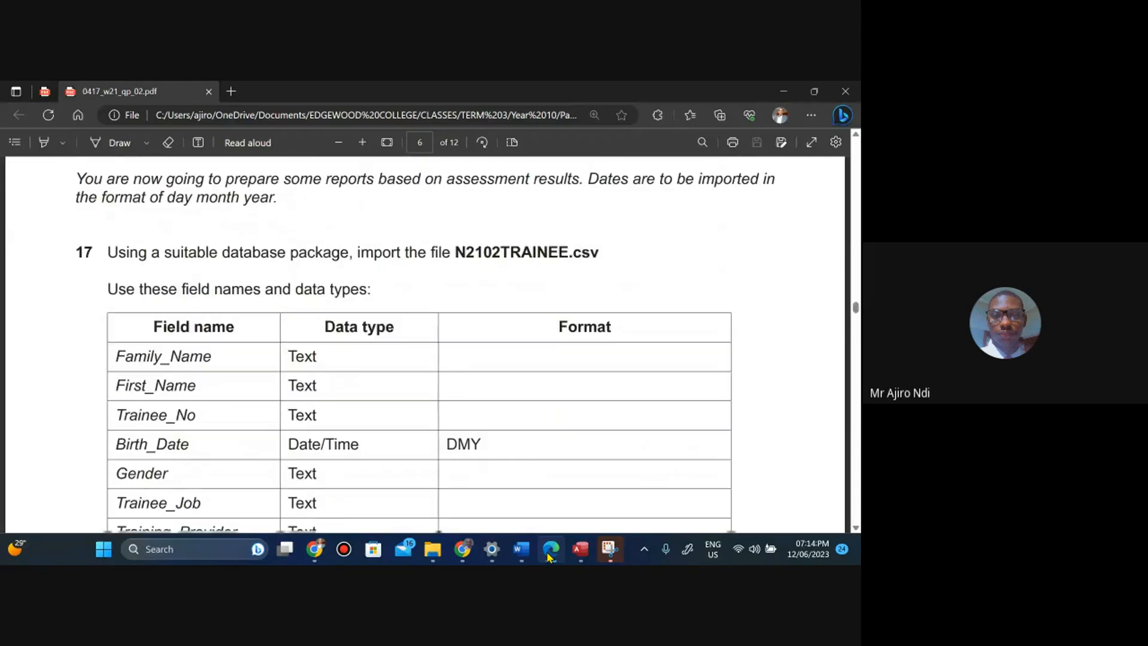
key("Down")
key("Down")
key("Down")
key("Down")
key("Down")
key("Down")
key("Down")
key("Down")
key("Down")
key("Down")
key("Down")
key("Down")
key("Down")
key("Down")
key("Down")
key("Down")
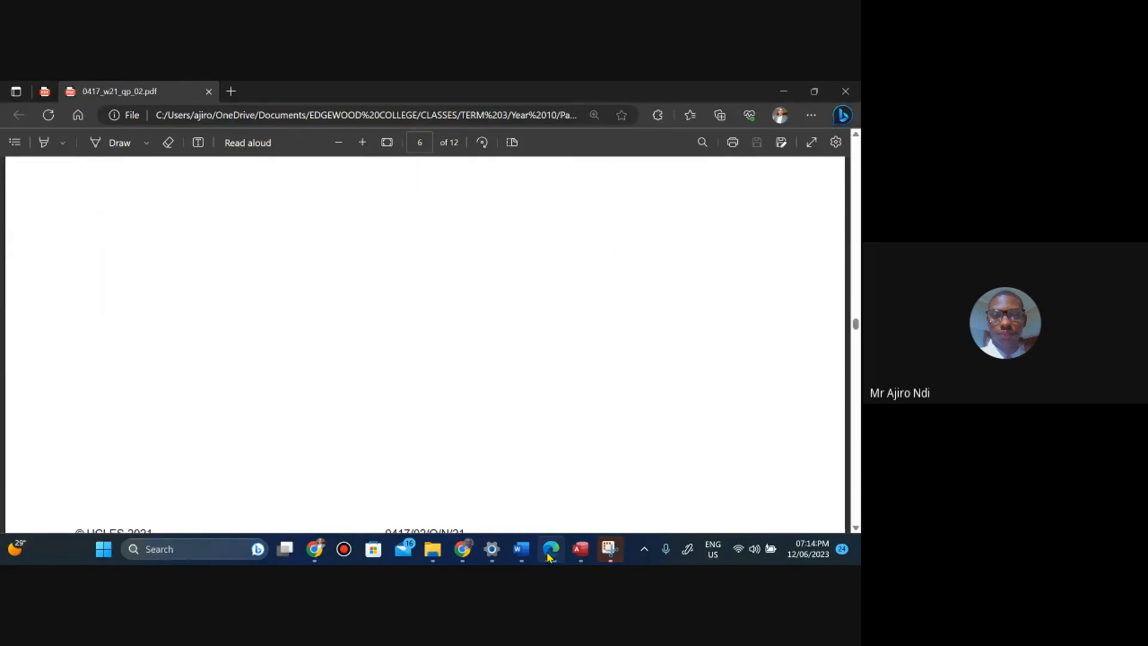
key("Down")
key("Down")
key("Down")
key("Down")
key("Down")
key("Down")
key("Down")
key("Down")
key("Down")
key("Down")
key("Down")
key("Down")
key("Down")
key("Down")
key("Down")
key("Down")
key("Down")
key("Down")
key("Down")
key("Down")
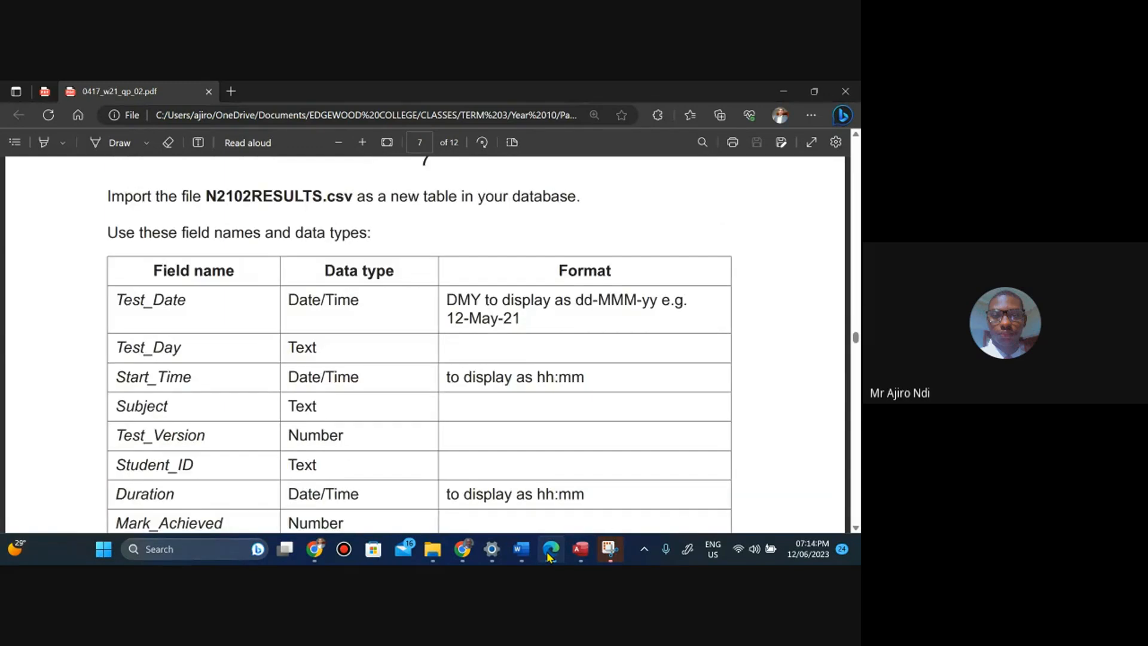
key("Up")
key("Up")
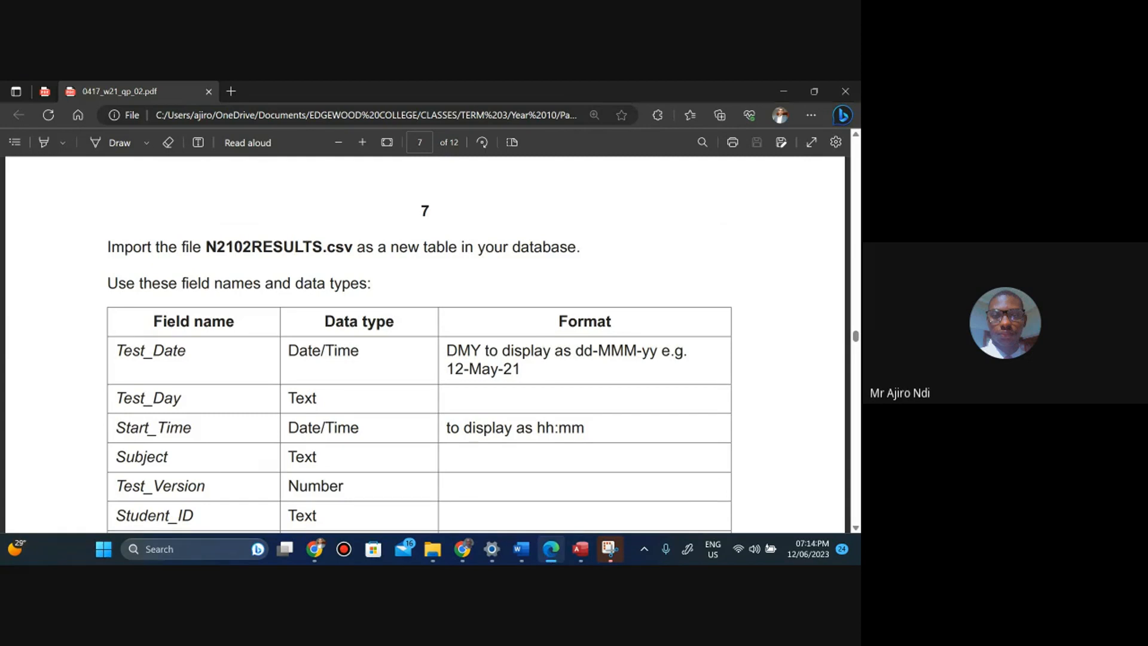
Return to Access and close the N2102TRAINEE table's Design View.
left_click(583, 555)
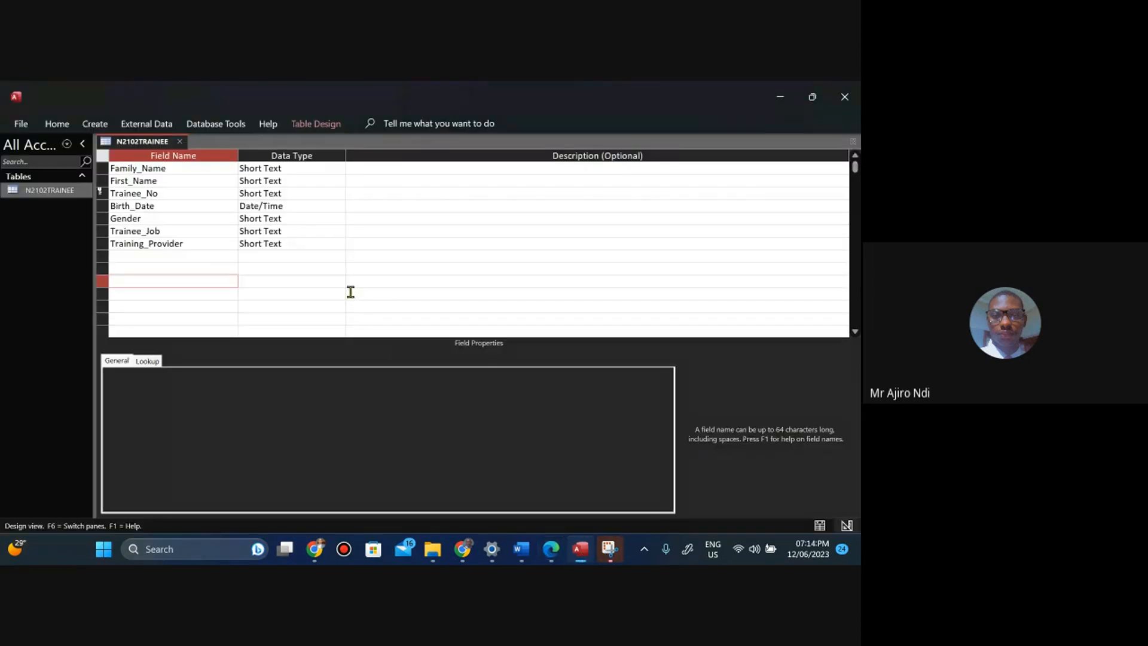
right_click(133, 146)
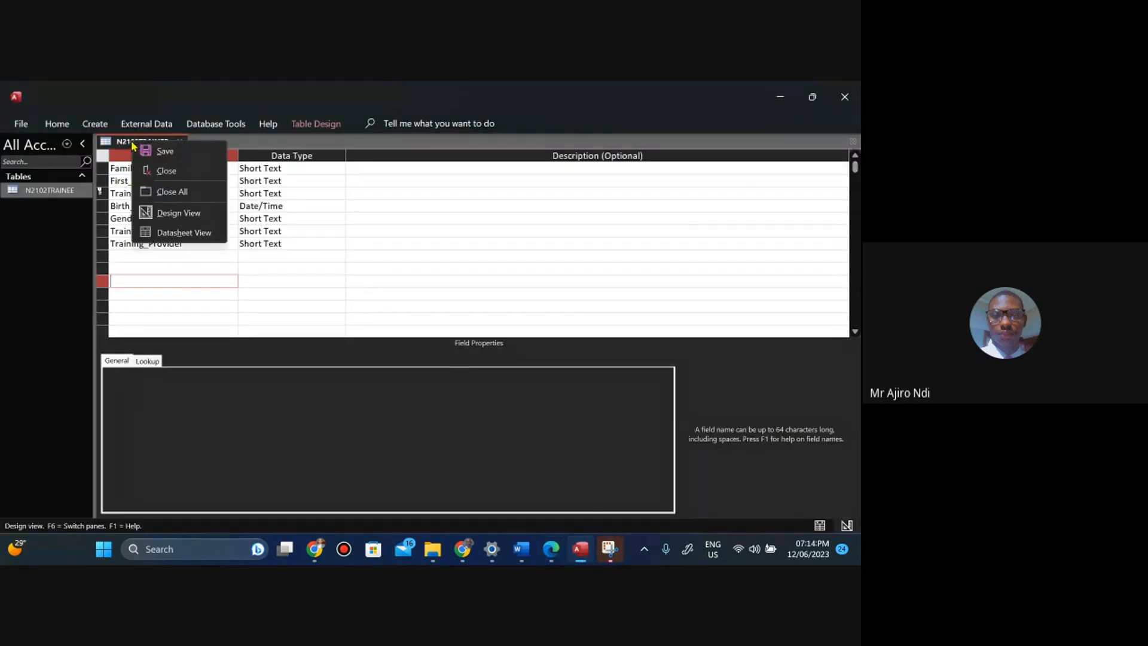
left_click(155, 171)
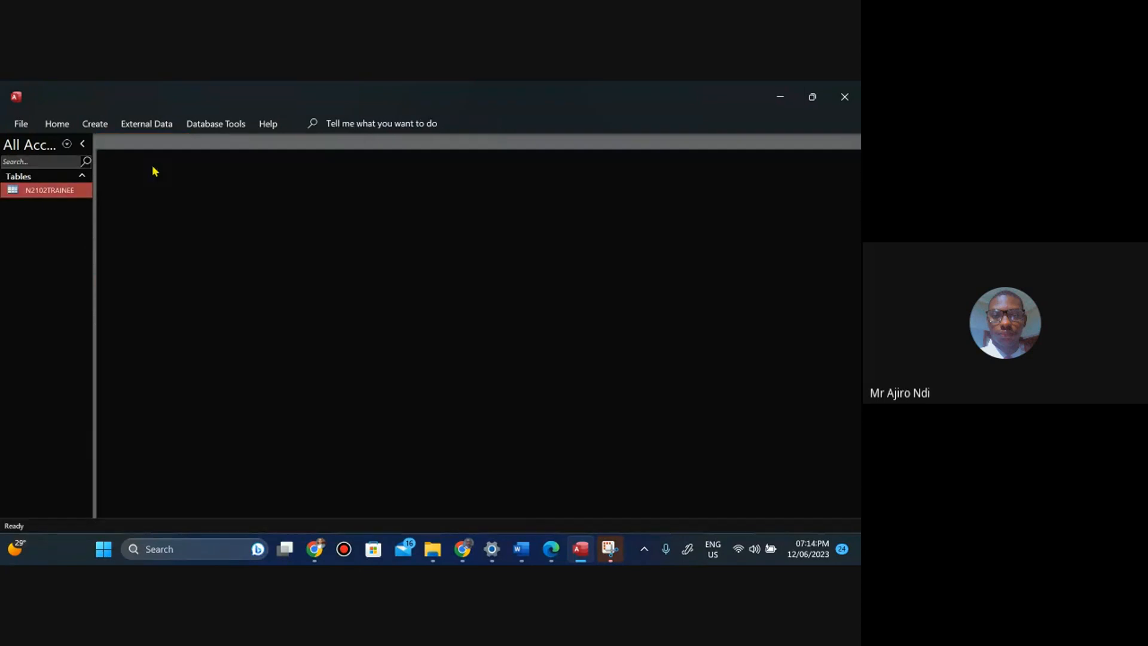
Start importing a new data source from a text file.
left_click(137, 127)
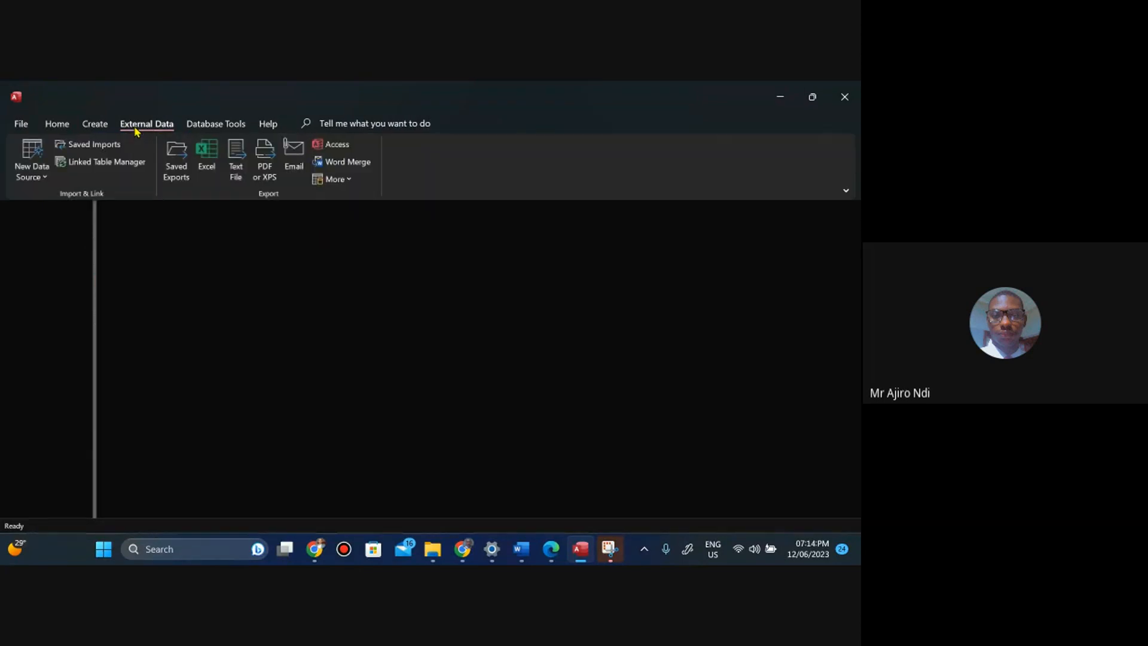
left_click(42, 179)
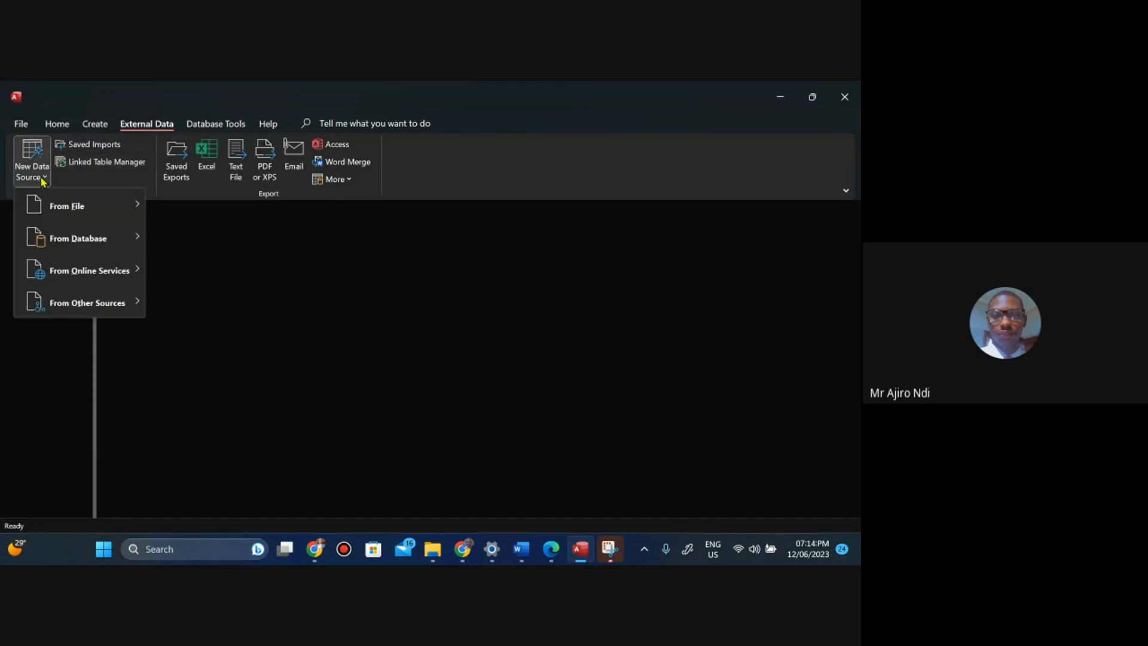
mouse_move(70, 205)
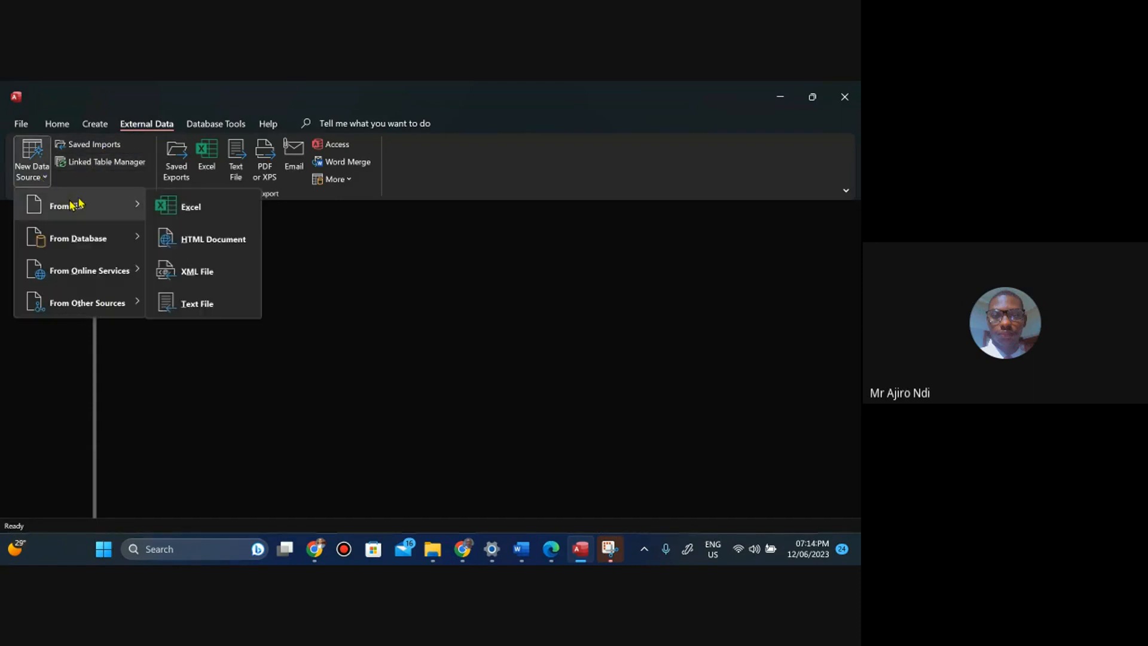
left_click(201, 306)
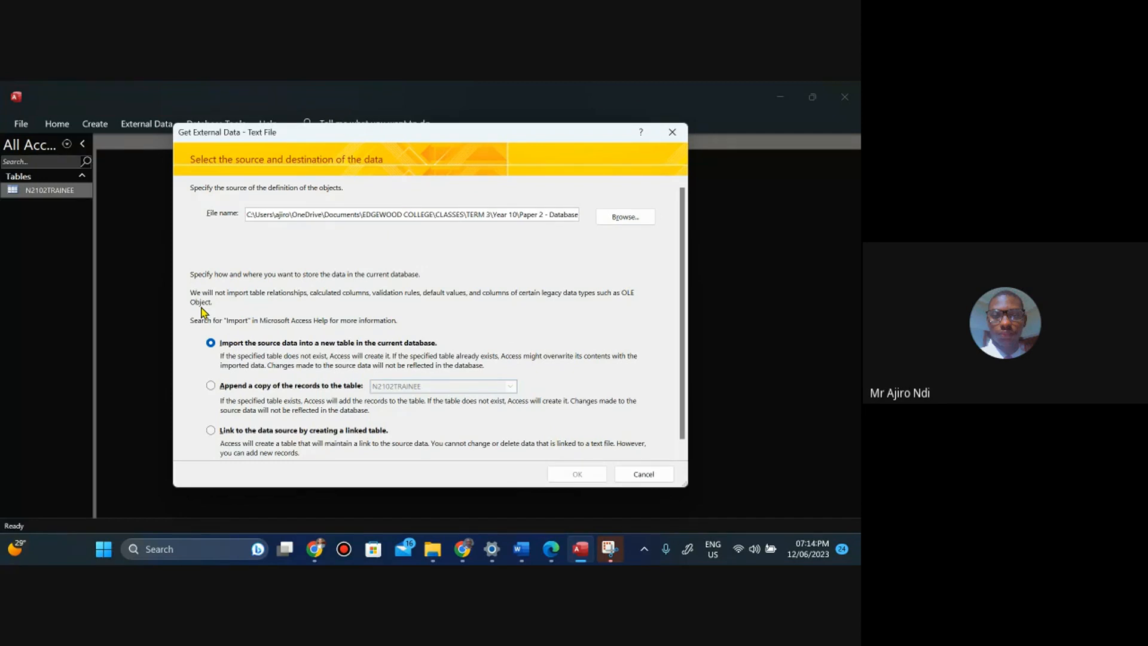
Browse for N2102RESULTS as the text file to import into a new table in the current database.
left_click(551, 549)
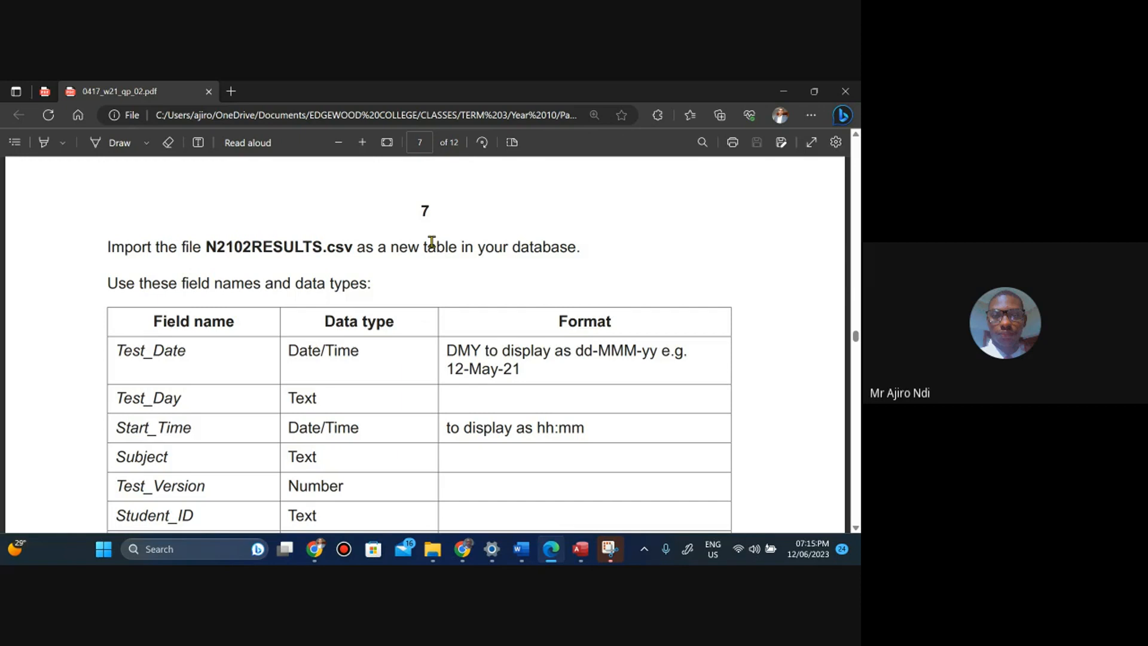
left_click(577, 553)
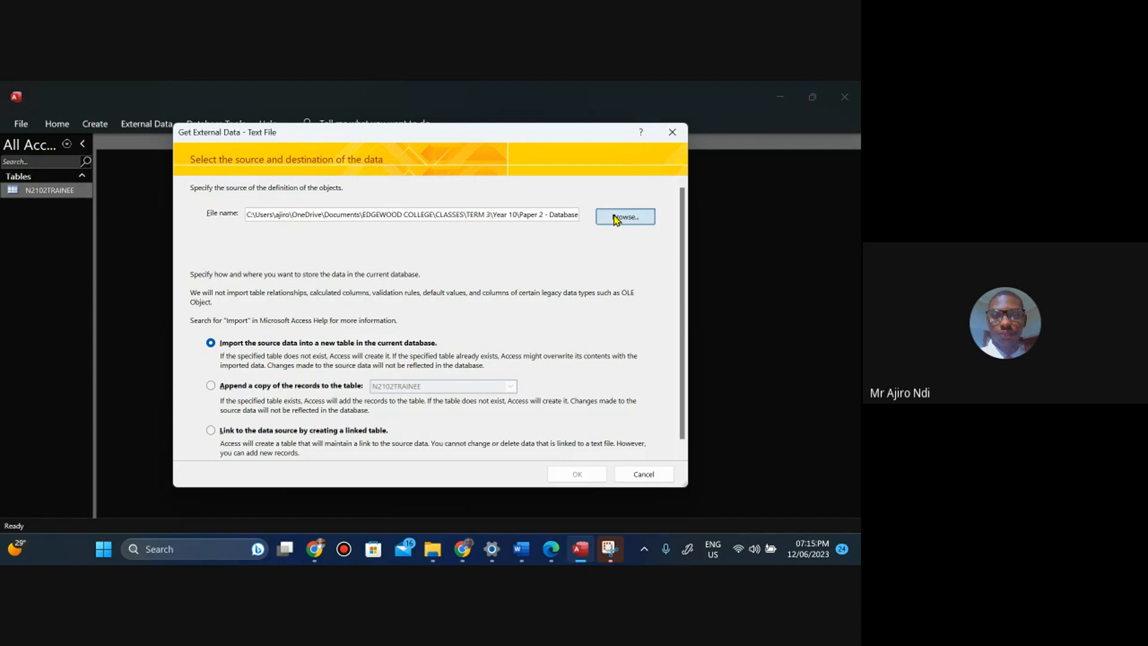
left_click(616, 220)
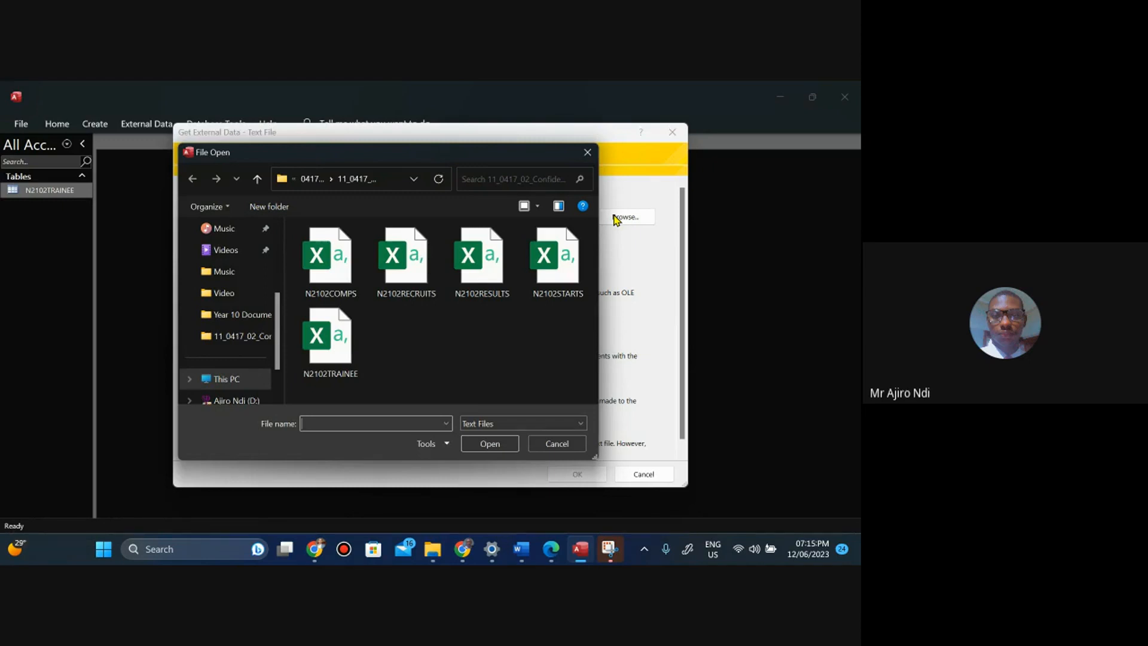
left_click(551, 557)
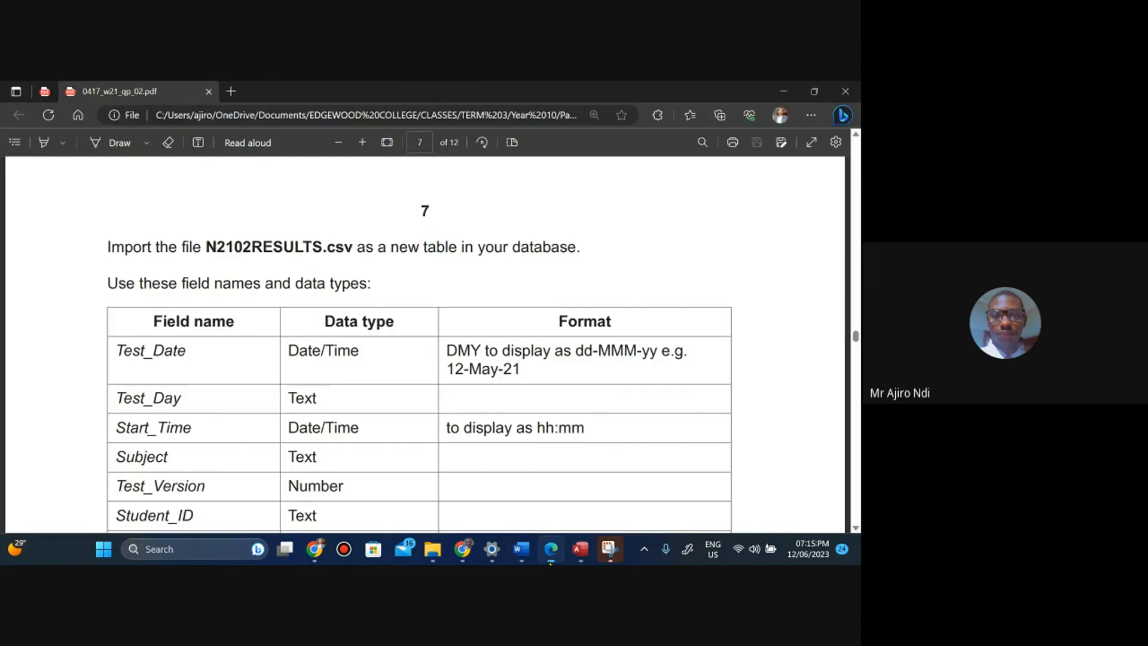
left_click(550, 561)
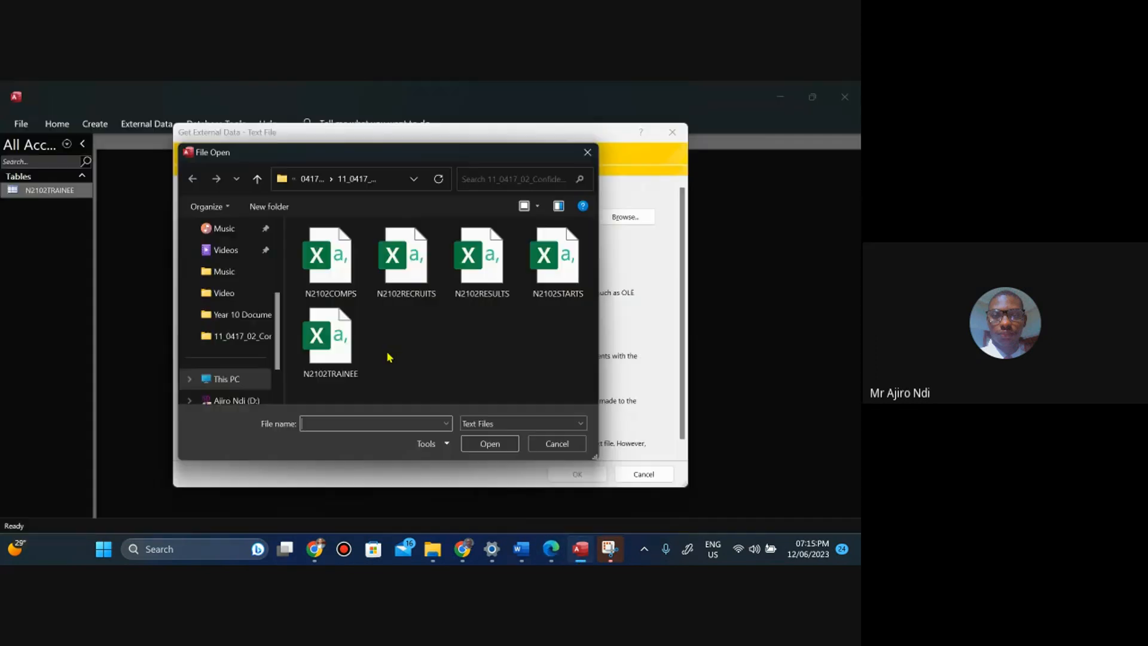
left_click(491, 264)
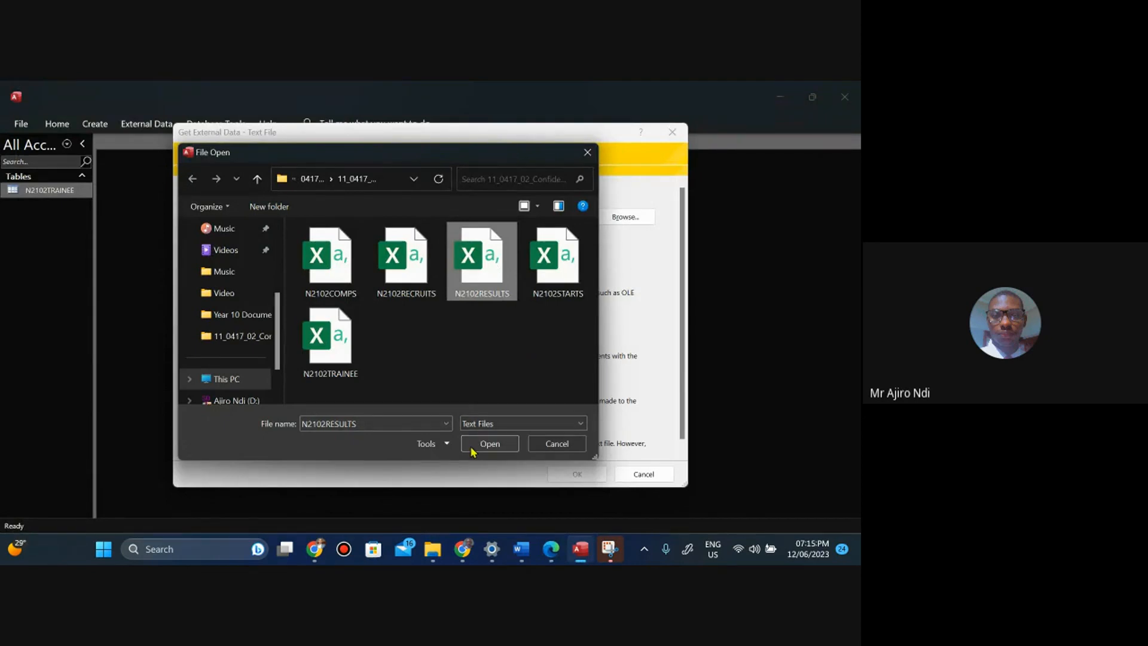
left_click(488, 443)
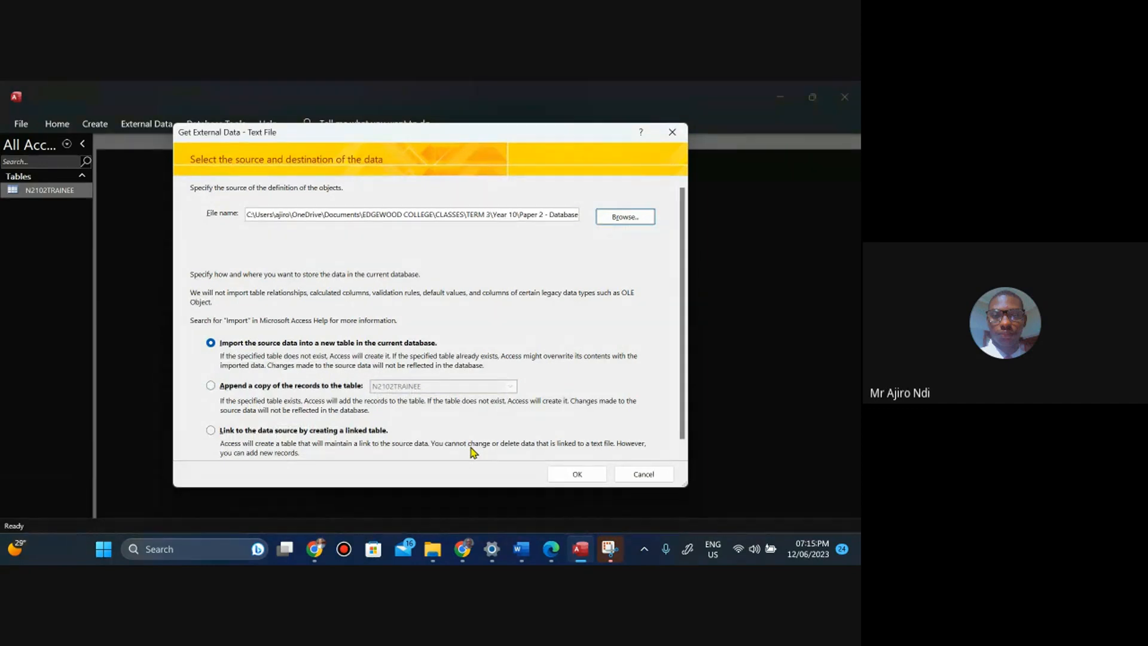
left_click(579, 475)
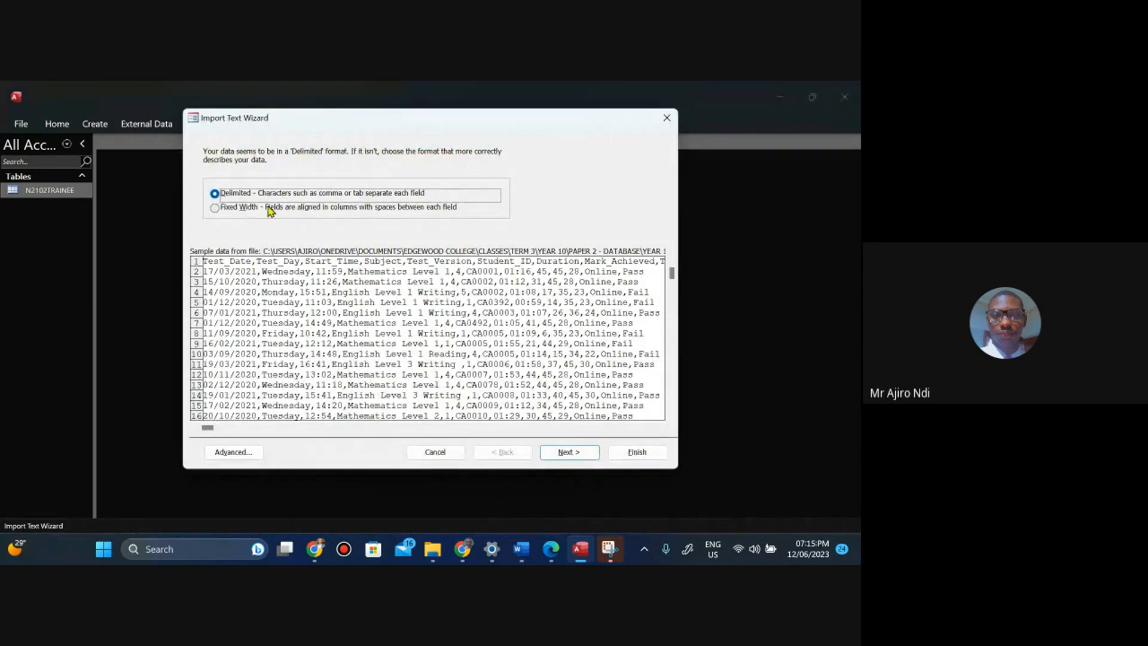
Step through the Import Text Wizard with comma-delimited fields and the first row containing field names.
left_click(556, 454)
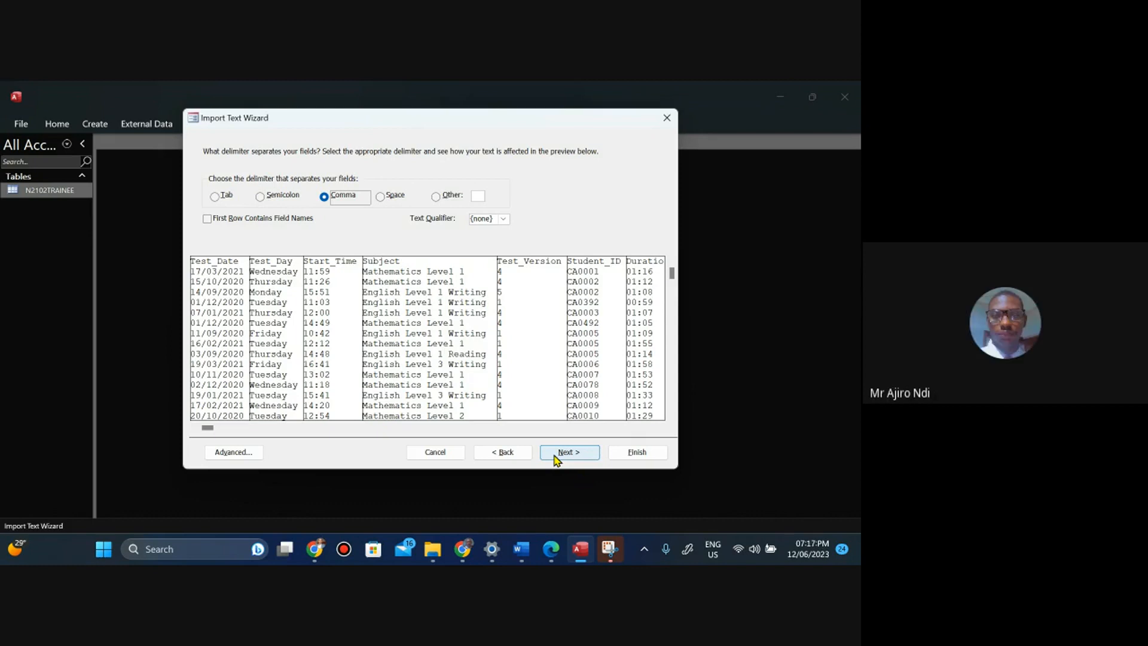
left_click(207, 220)
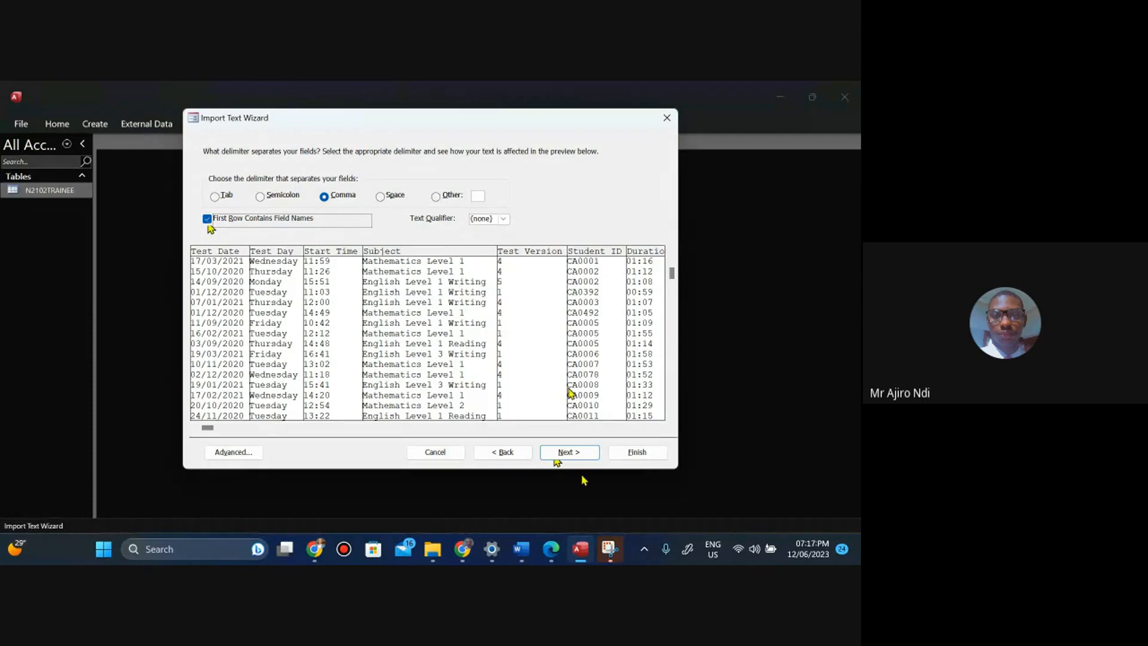
left_click(567, 455)
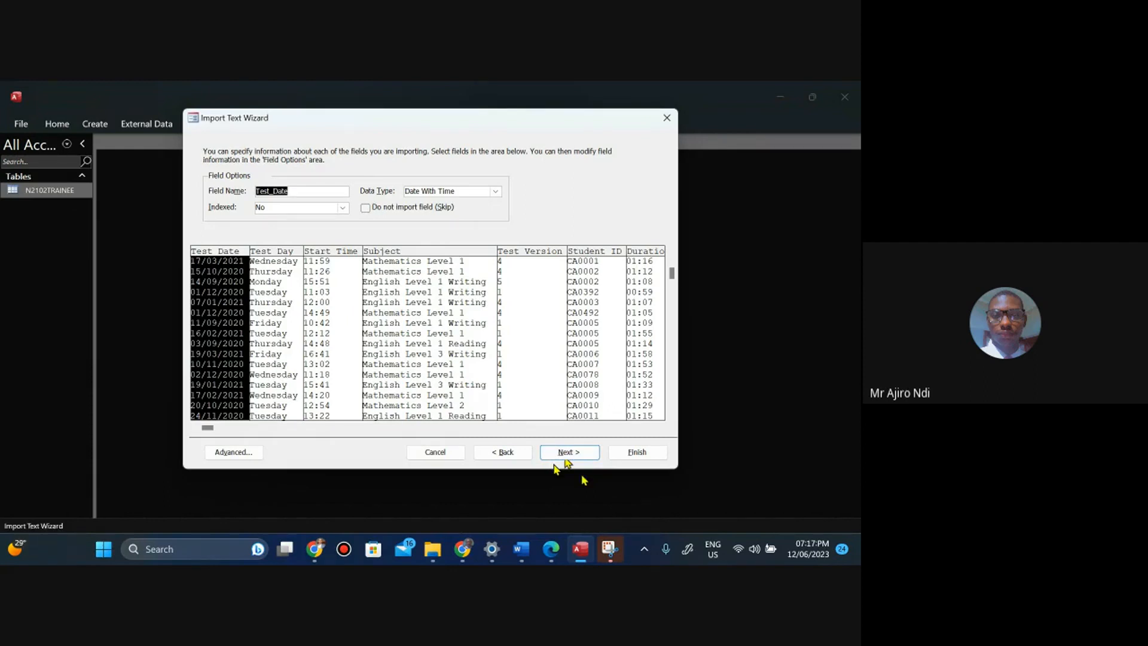
left_click(553, 458)
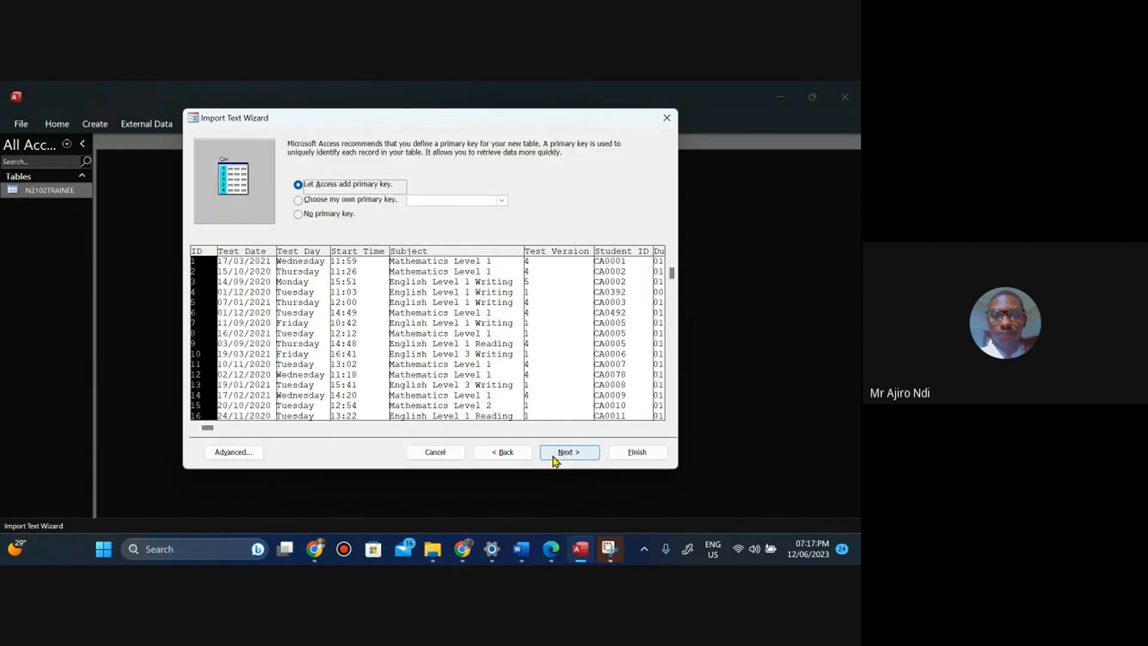
Open the advanced import specification and set the code page to Western European (Windows).
left_click(227, 454)
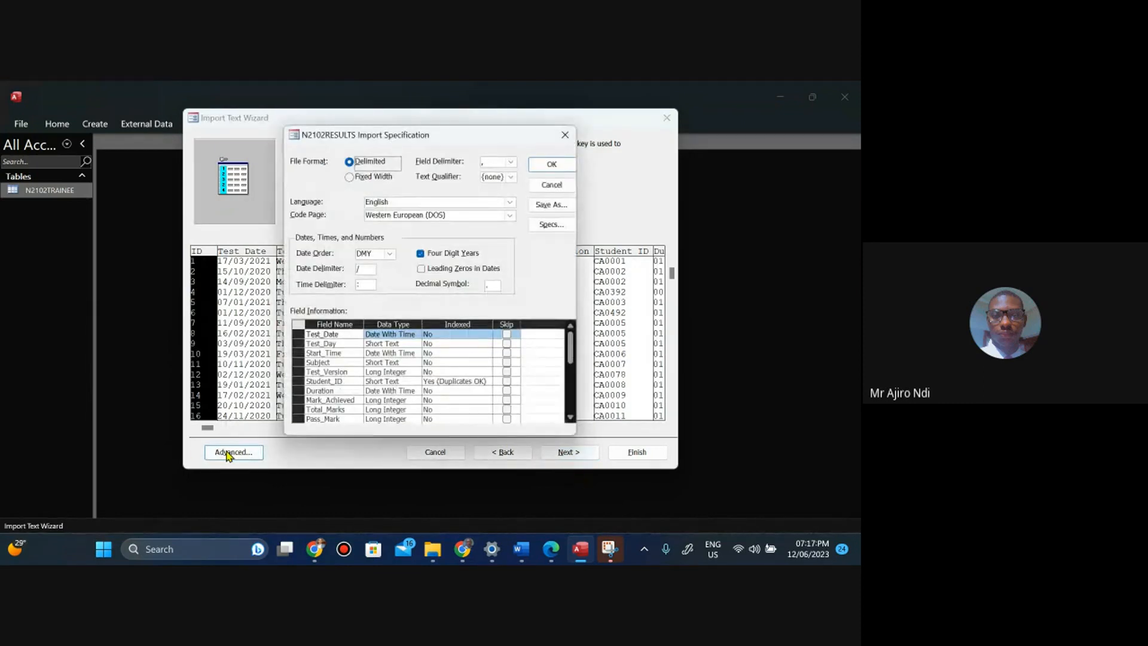
left_click(510, 217)
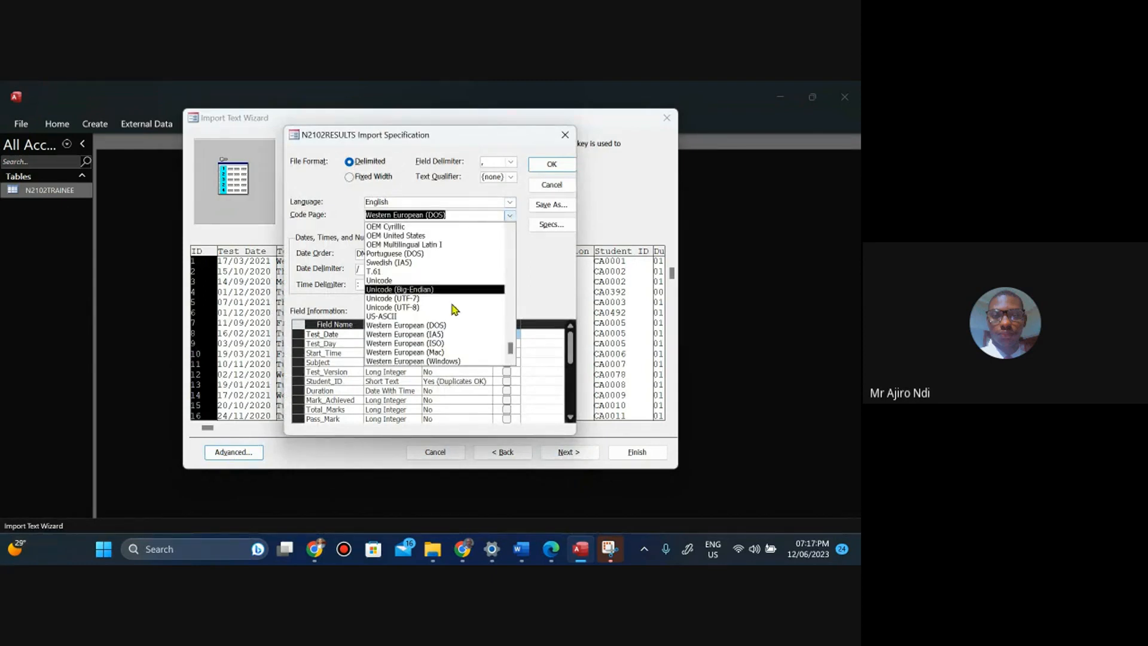
left_click(431, 361)
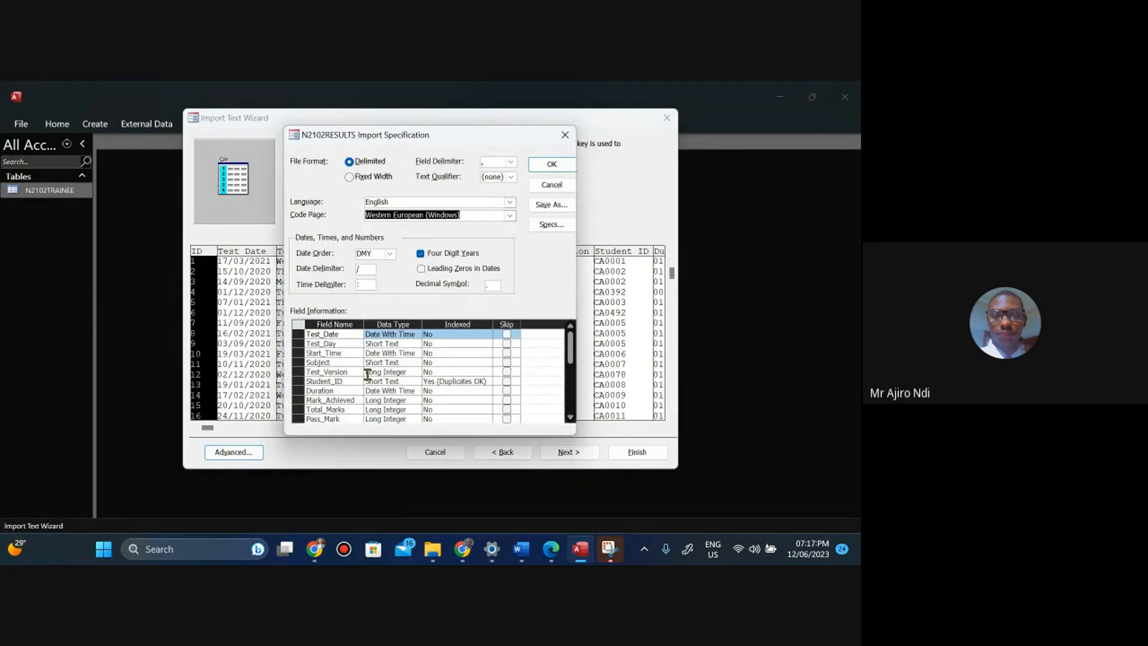
Read the required field names and data types in the task paper and scroll through the specification's field list.
left_click(555, 548)
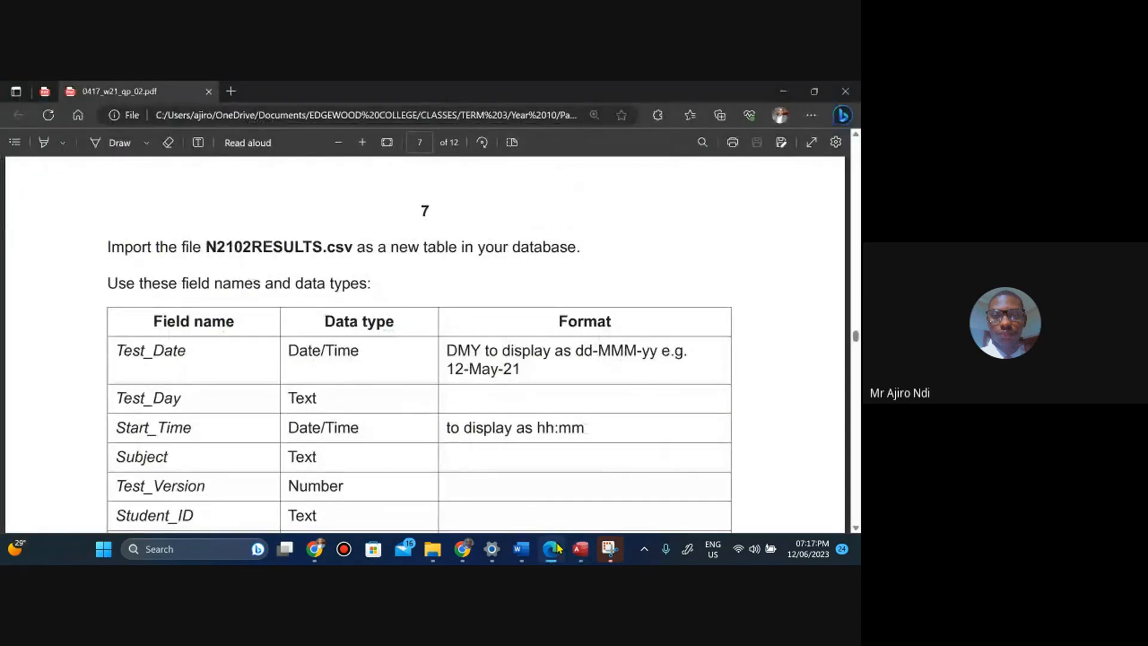
key("Down")
key("Down")
key("Down")
key("Down")
key("Down")
key("Down")
key("Up")
key("Up")
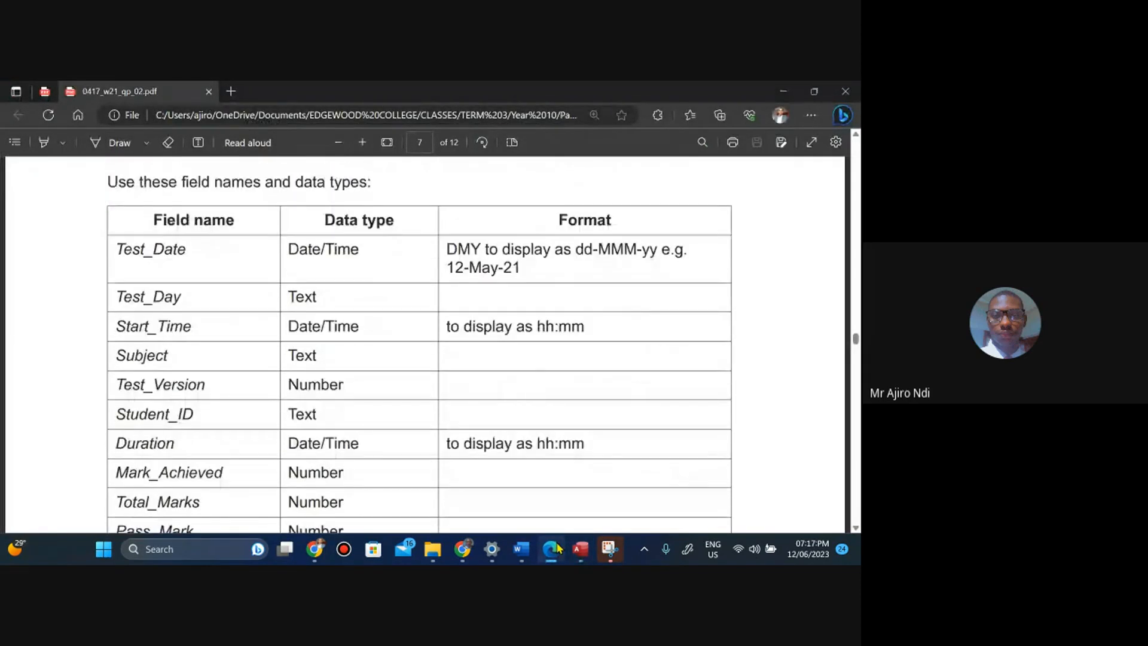
key("Down")
key("Down")
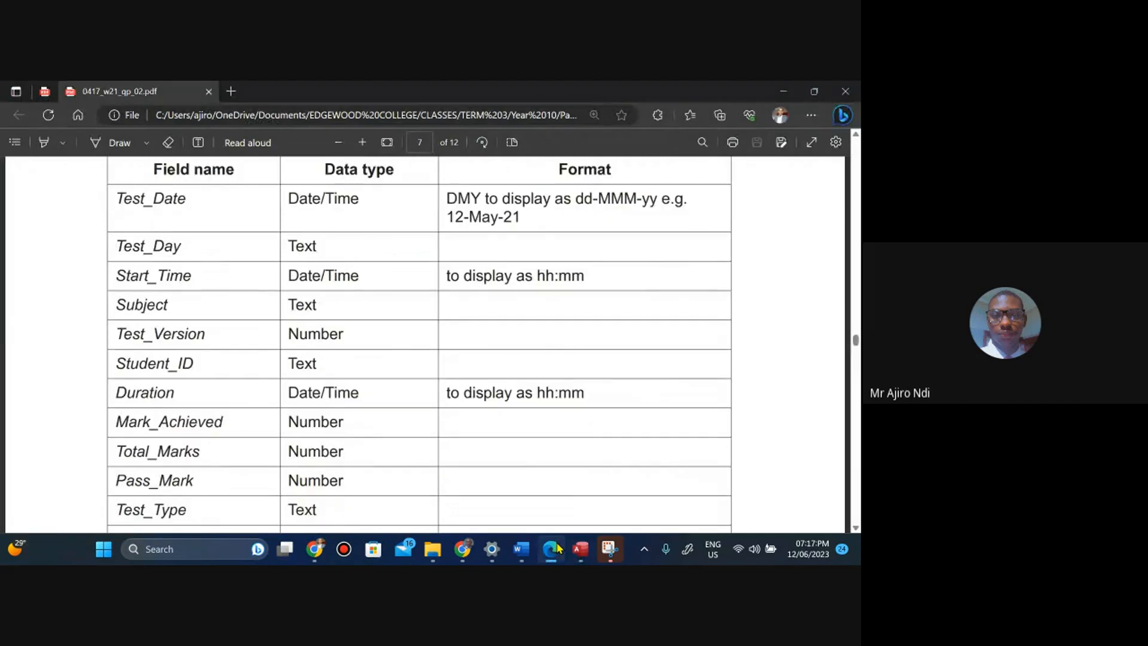
key("Up")
key("Up")
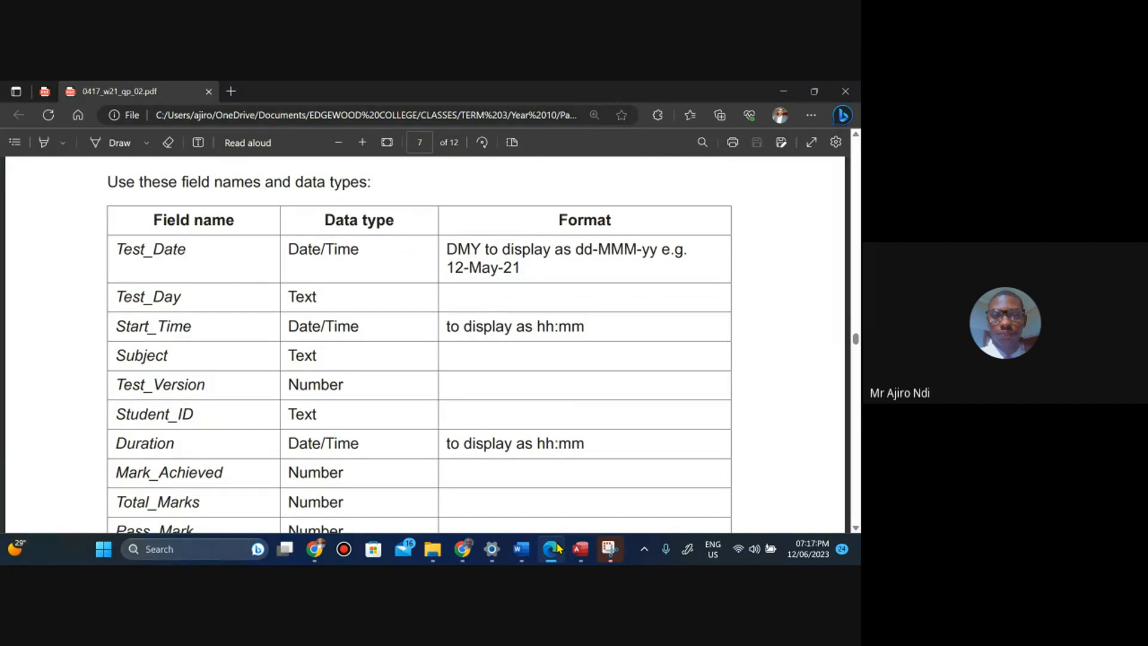
key("Down")
key("Down")
key("Down")
key("Down")
key("Up")
key("Up")
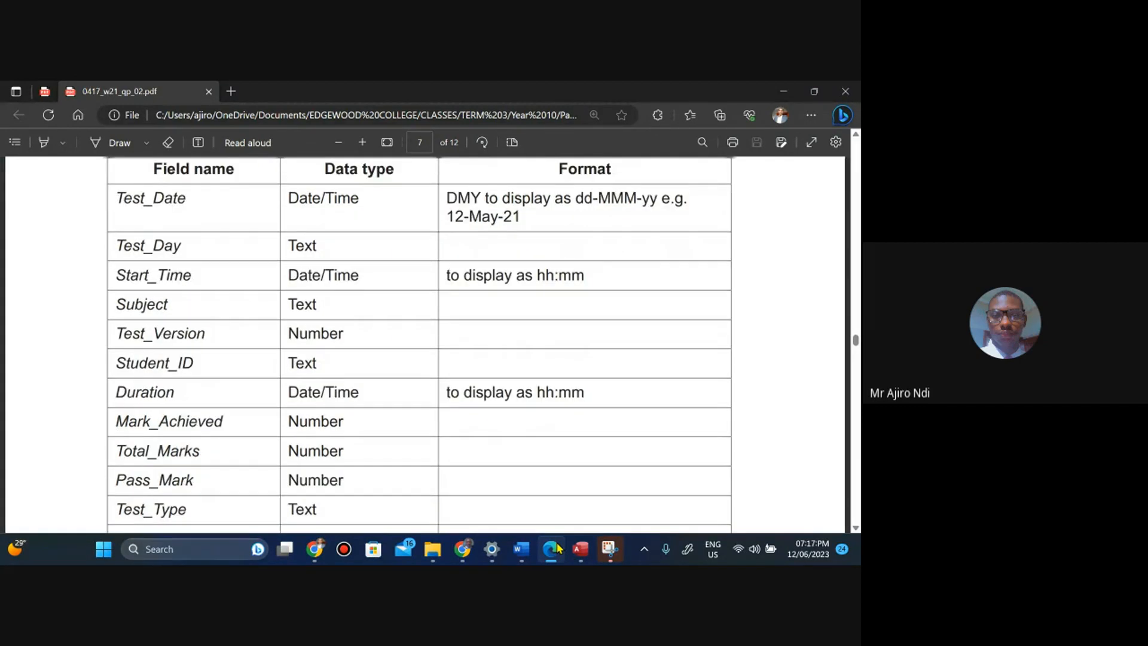
mouse_move(580, 549)
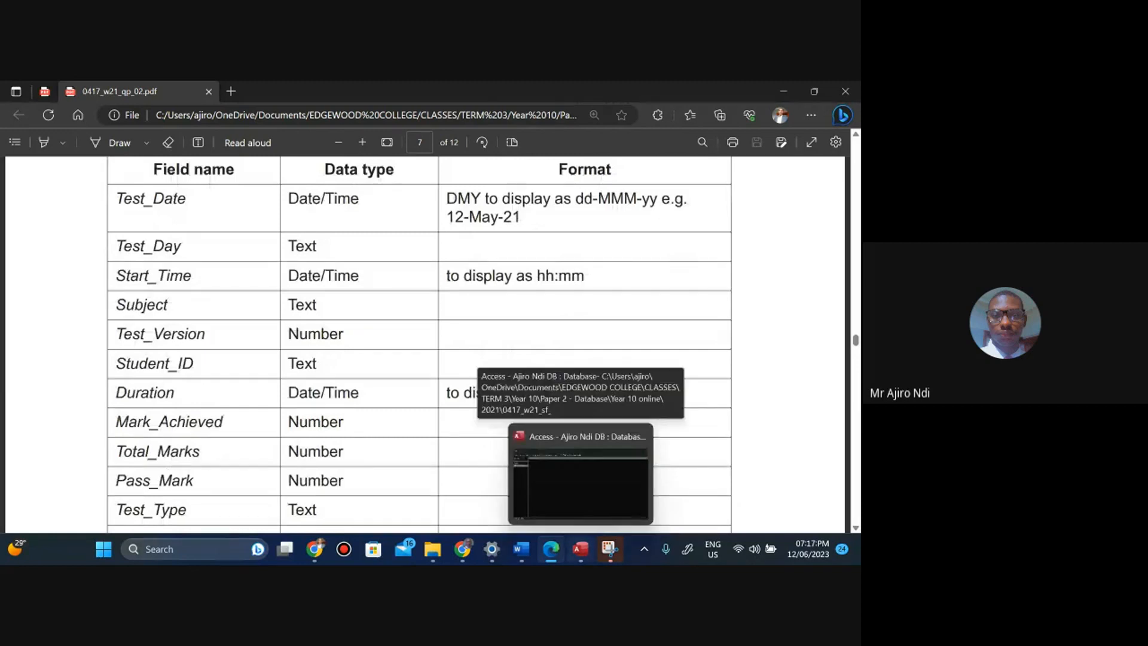
left_click(580, 481)
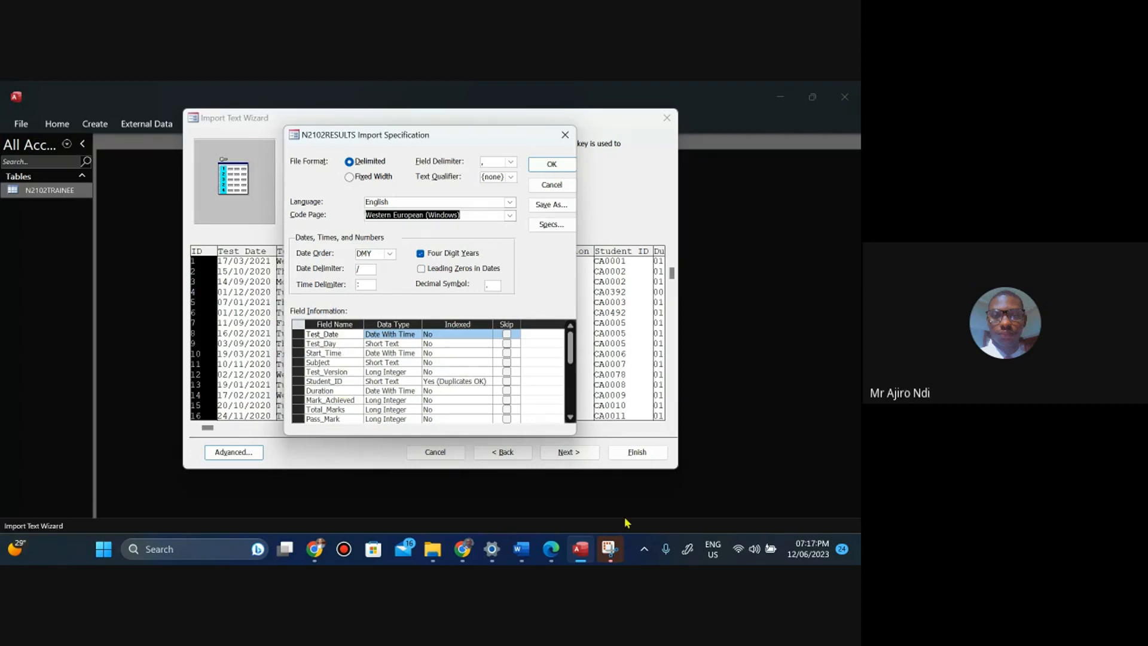
left_click(548, 553)
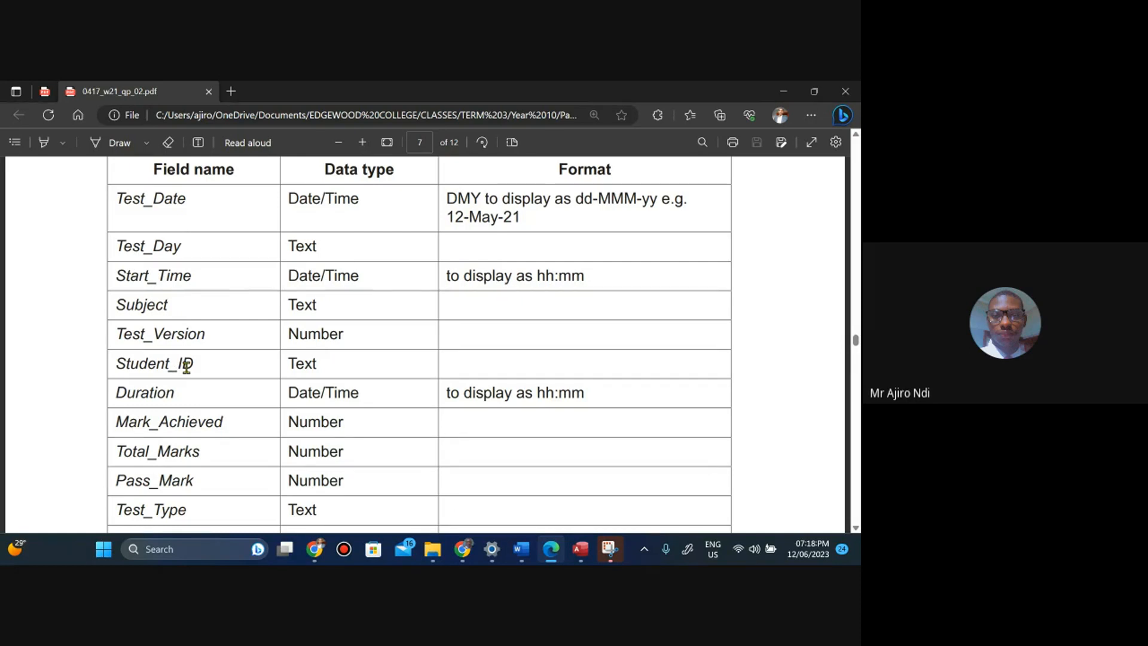
left_click(578, 556)
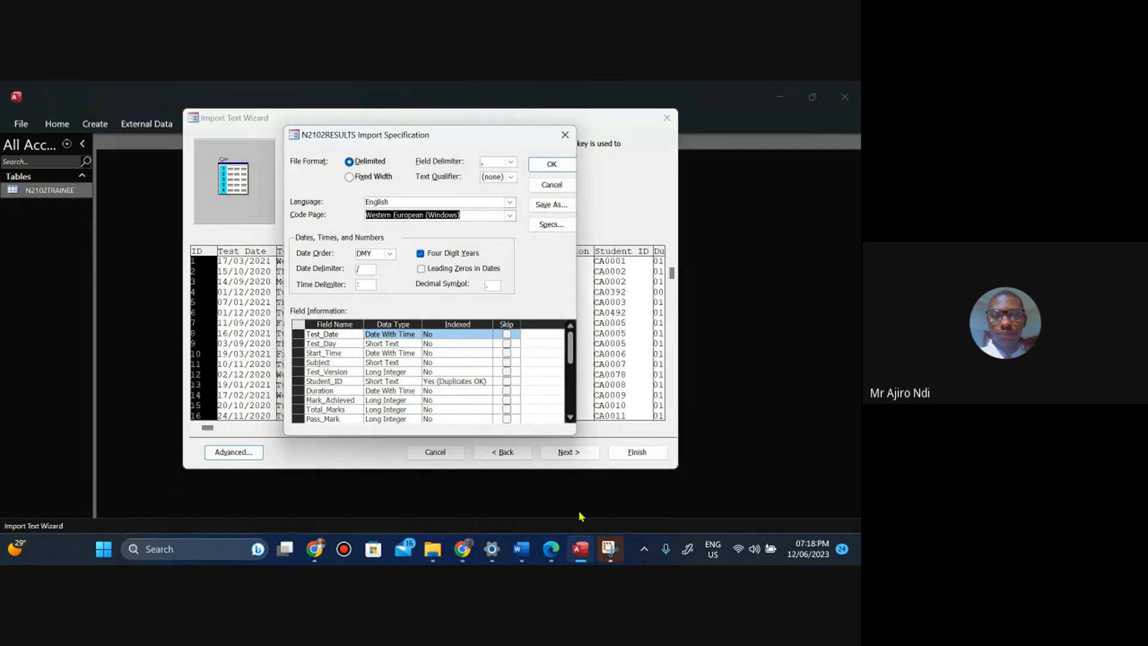
left_click(569, 419)
left_click(569, 419)
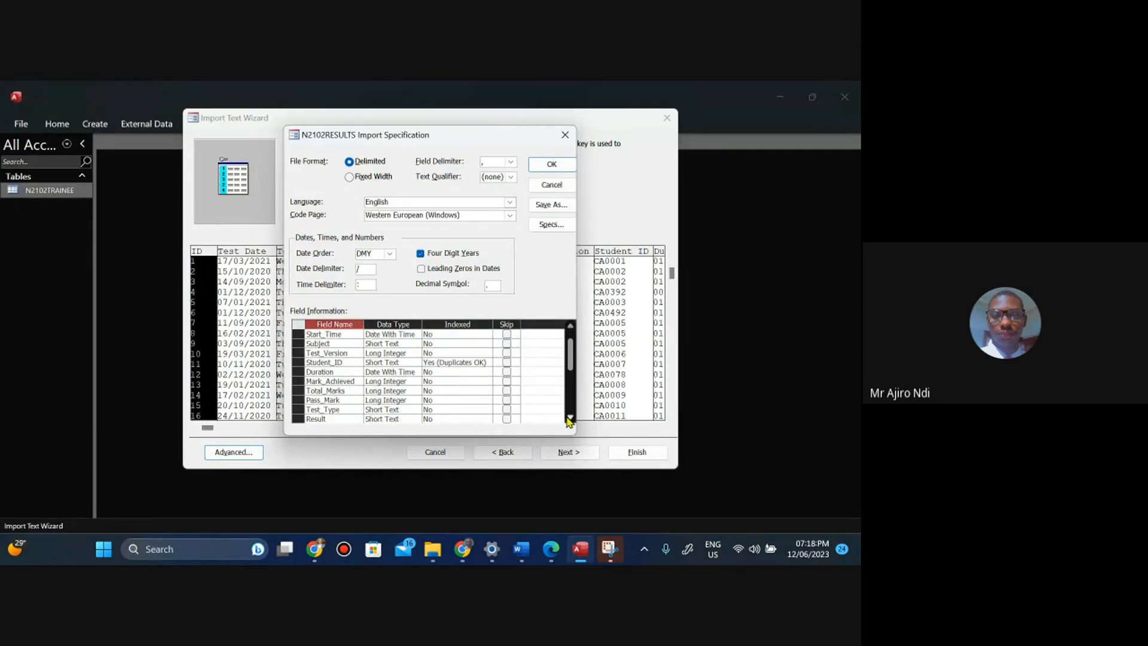
Compare the task paper's field table against the field information in the import specification.
left_click(551, 553)
scroll(597, 461, "down", 1)
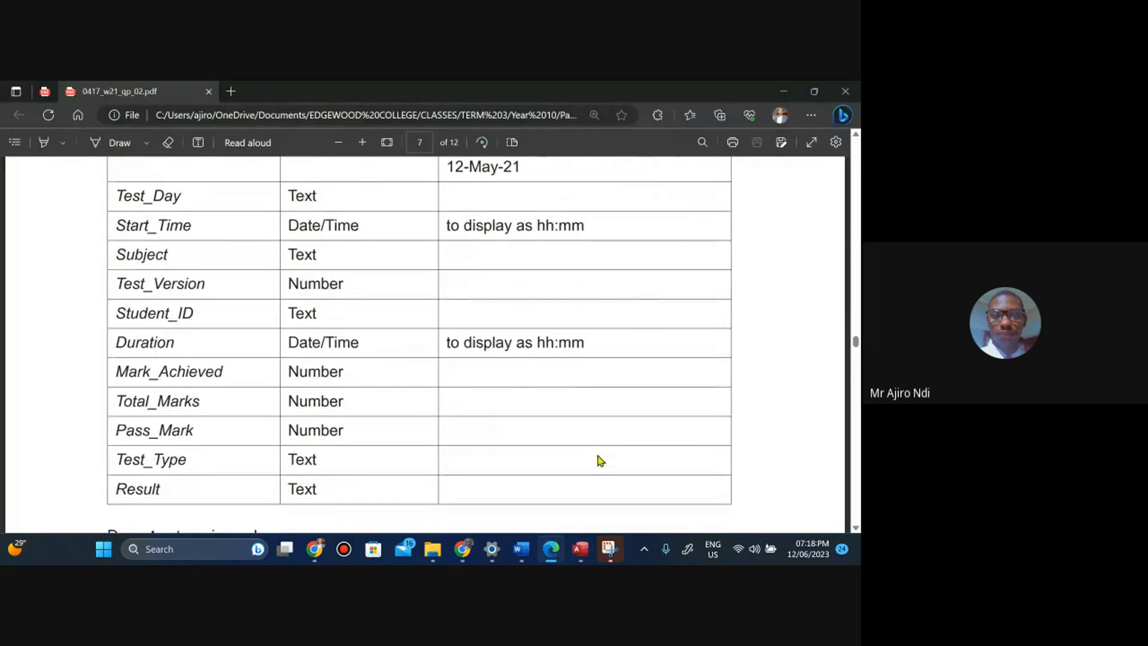
scroll(600, 461, "up", 1)
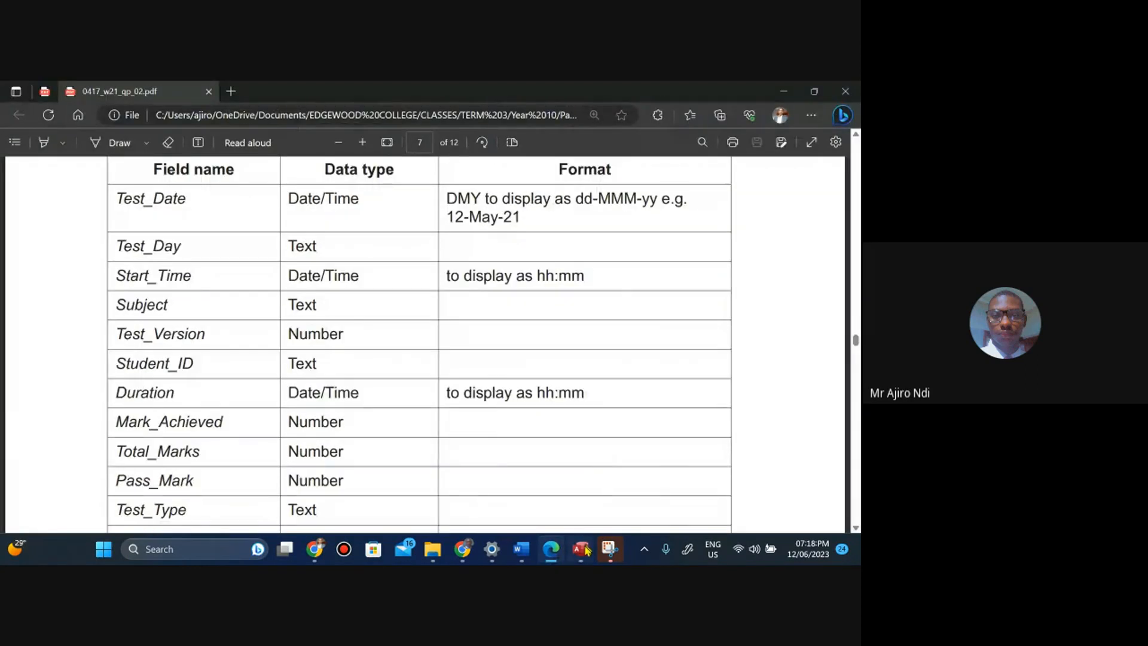
mouse_move(585, 549)
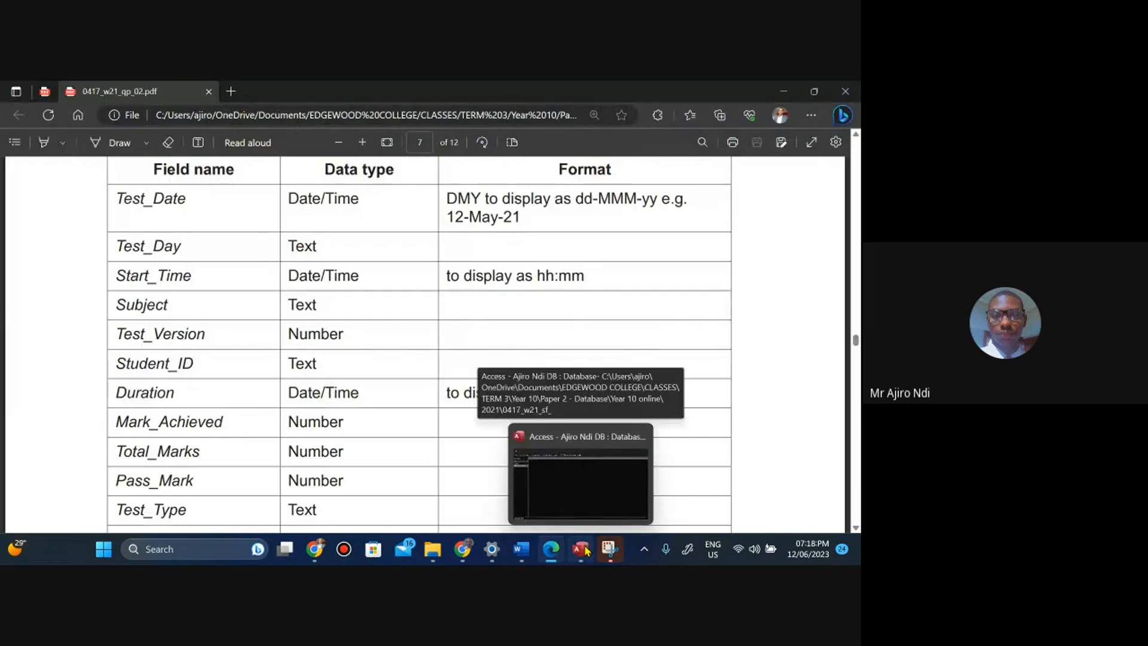
left_click(587, 551)
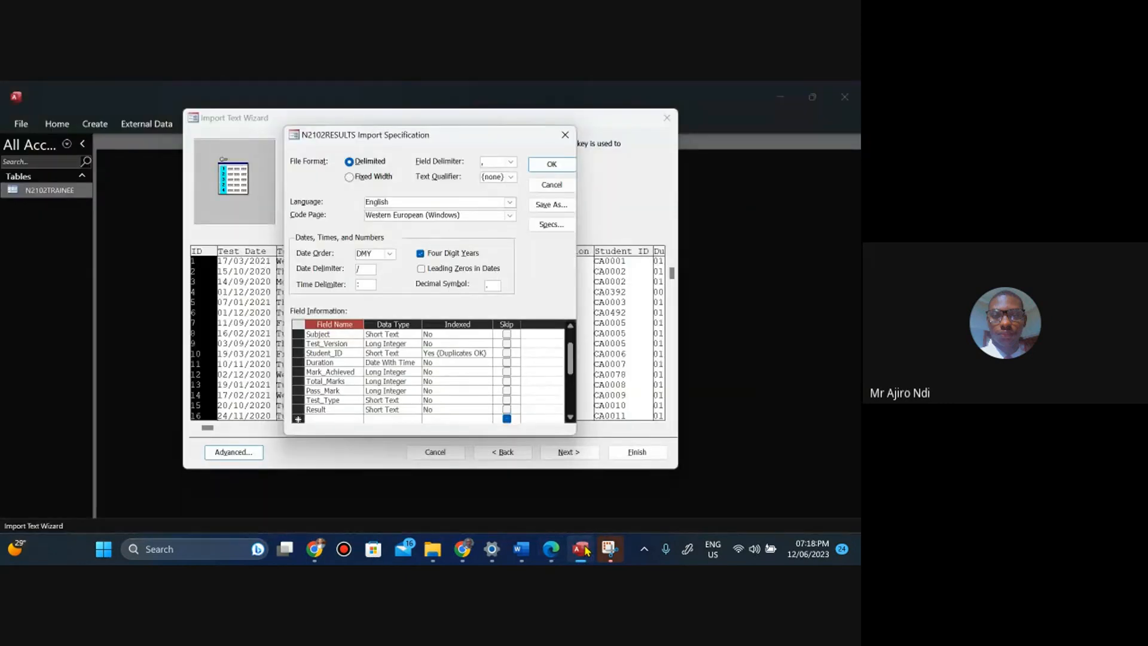
left_click(557, 547)
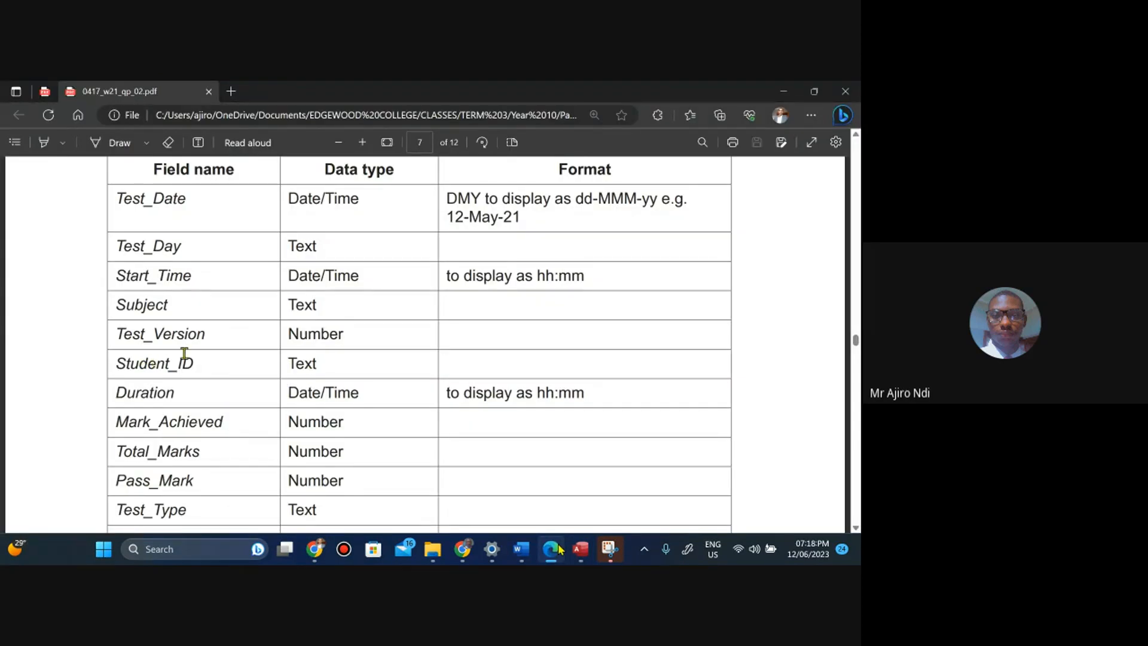
left_click(583, 556)
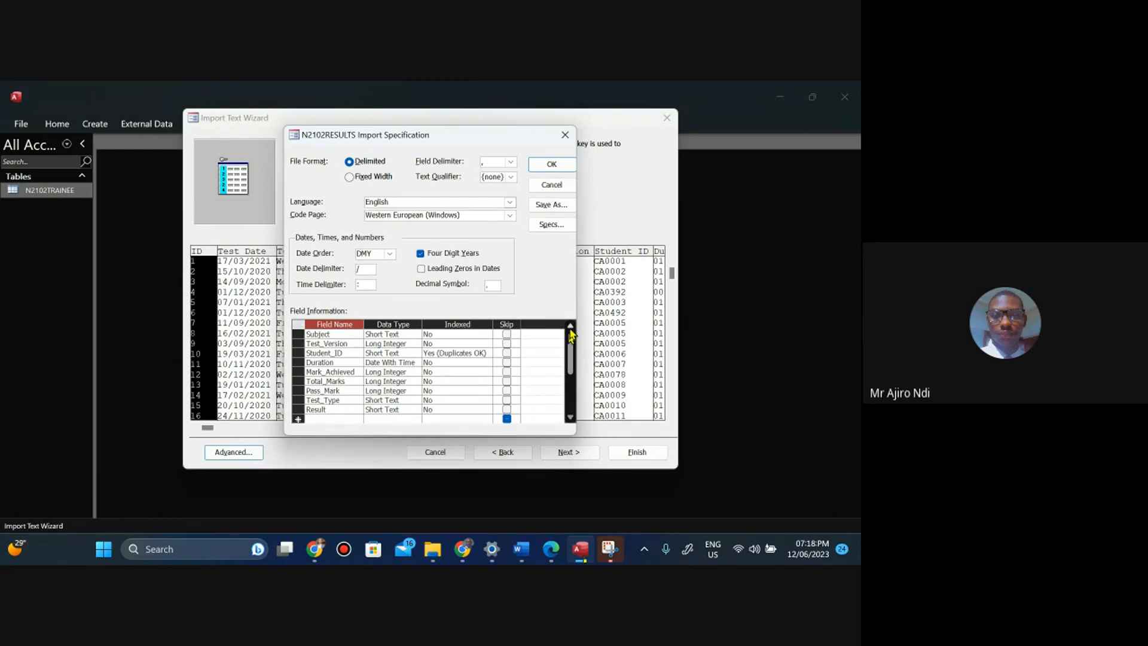
left_click(552, 549)
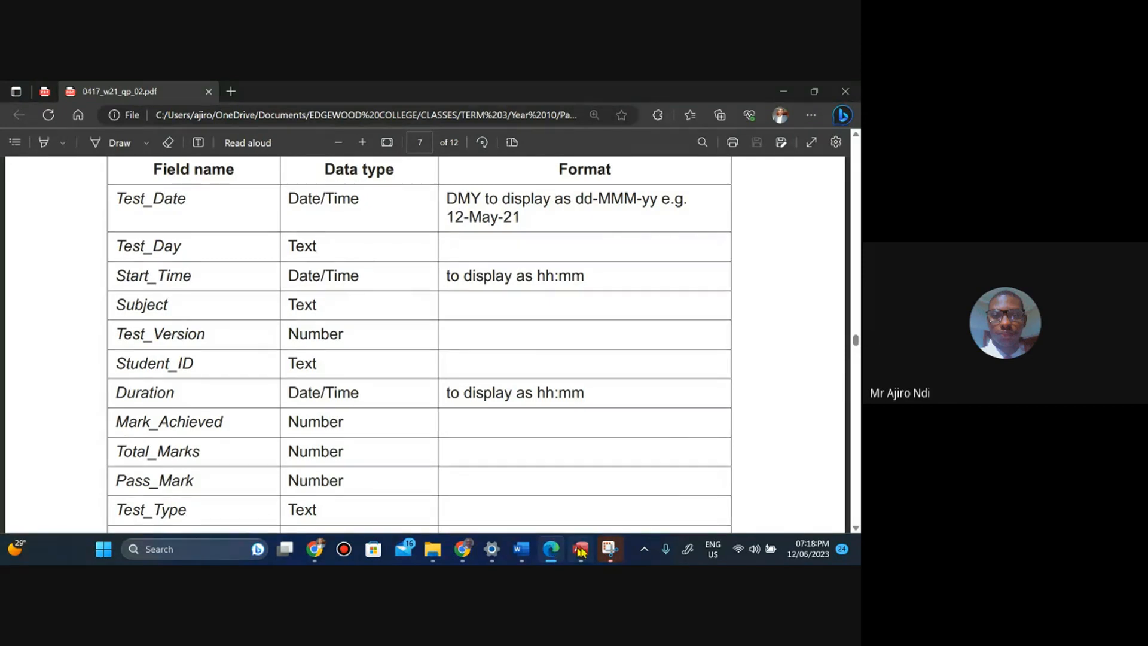
mouse_move(582, 551)
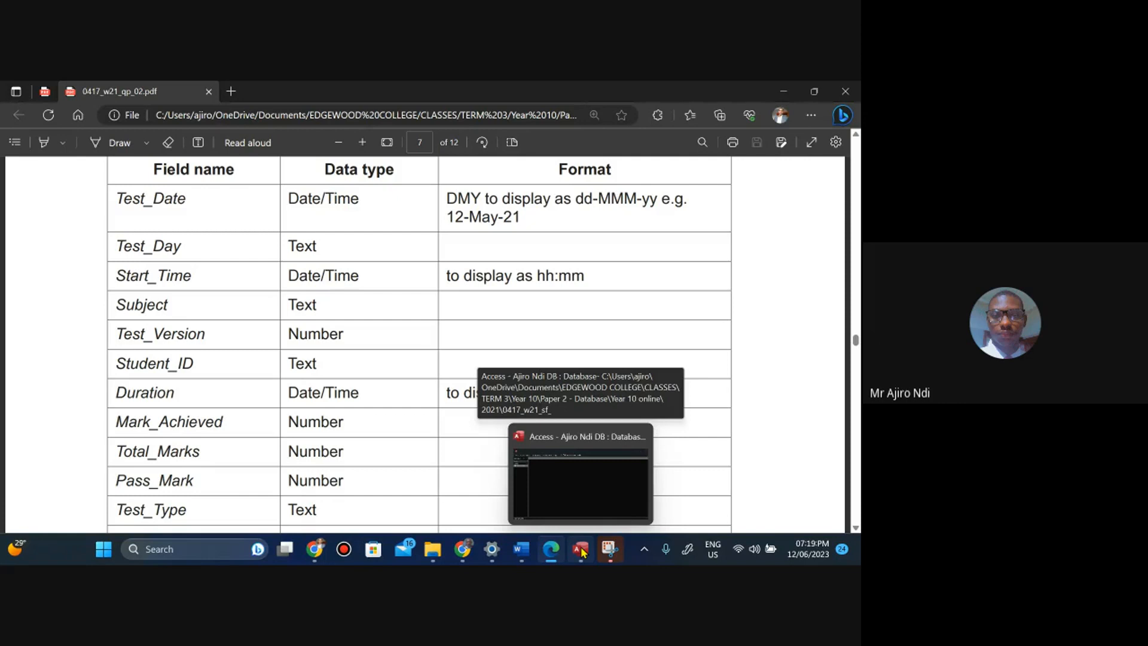
left_click(582, 551)
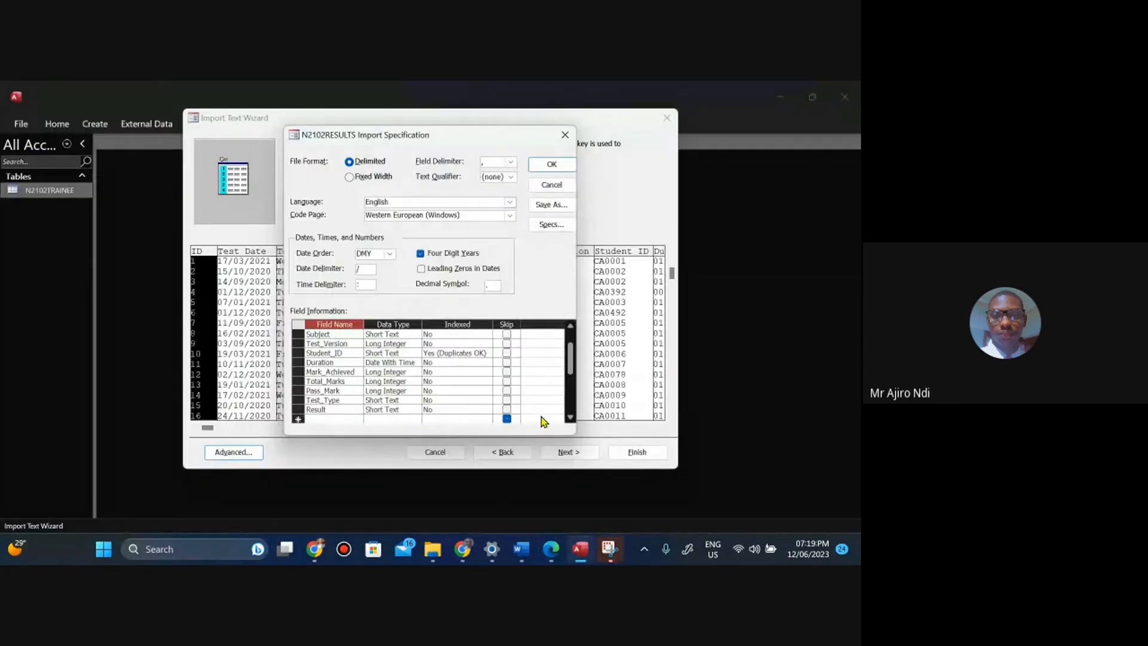
left_click(551, 559)
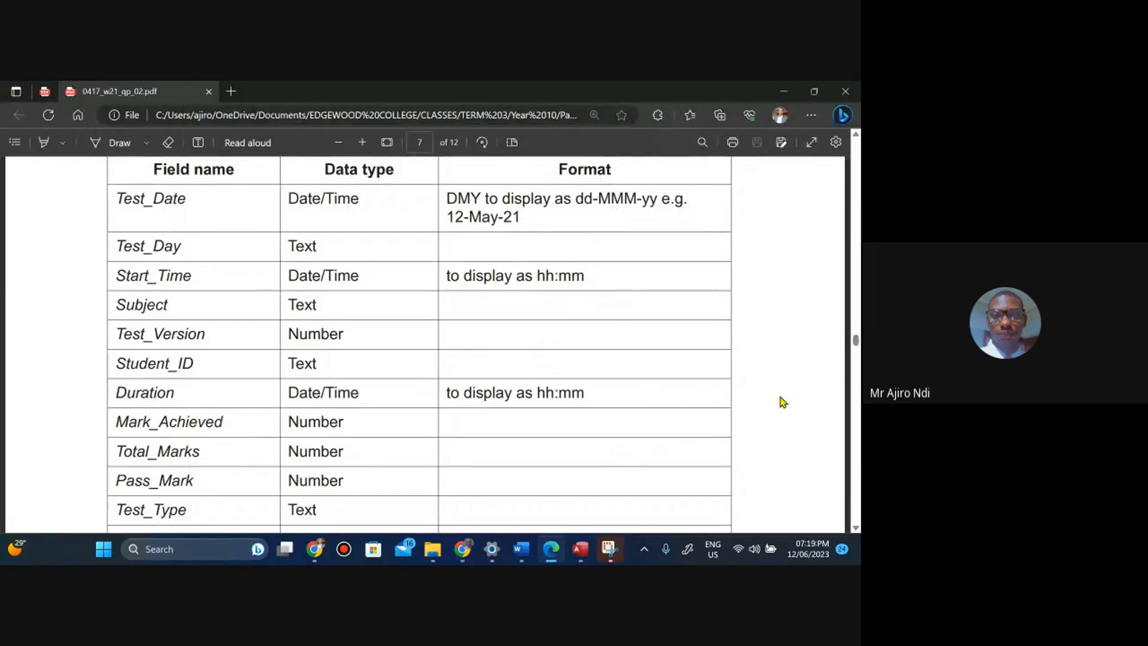
Read the task paper's field table and its primary key instruction, switching between the paper and the import wizard.
scroll(783, 402, "down", 2)
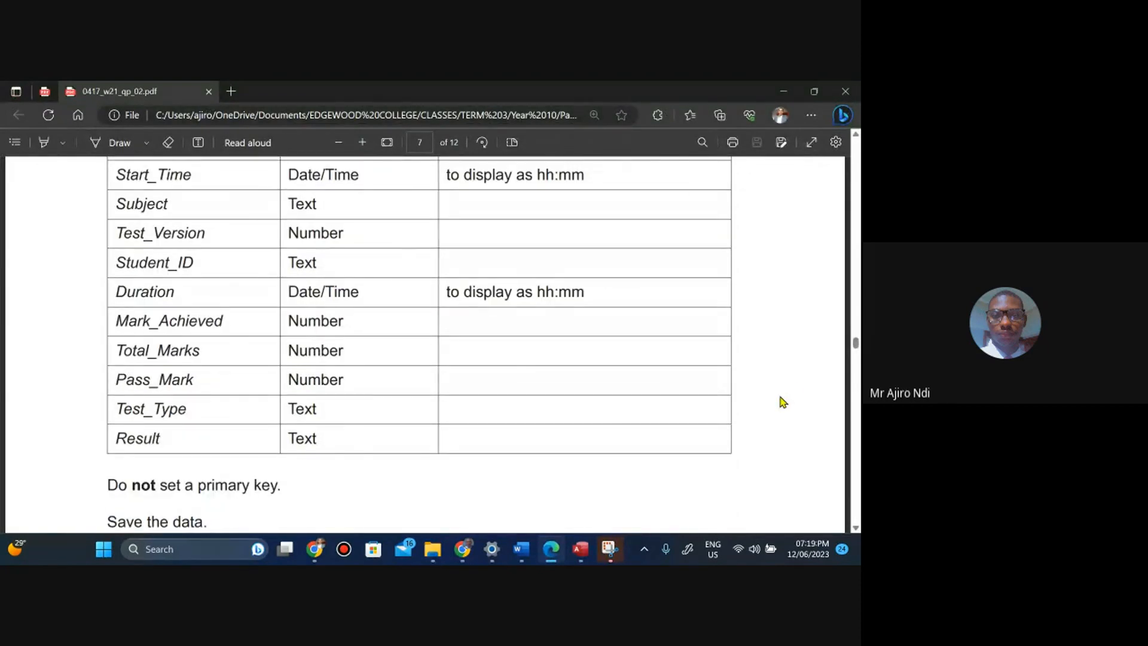
scroll(783, 402, "up", 2)
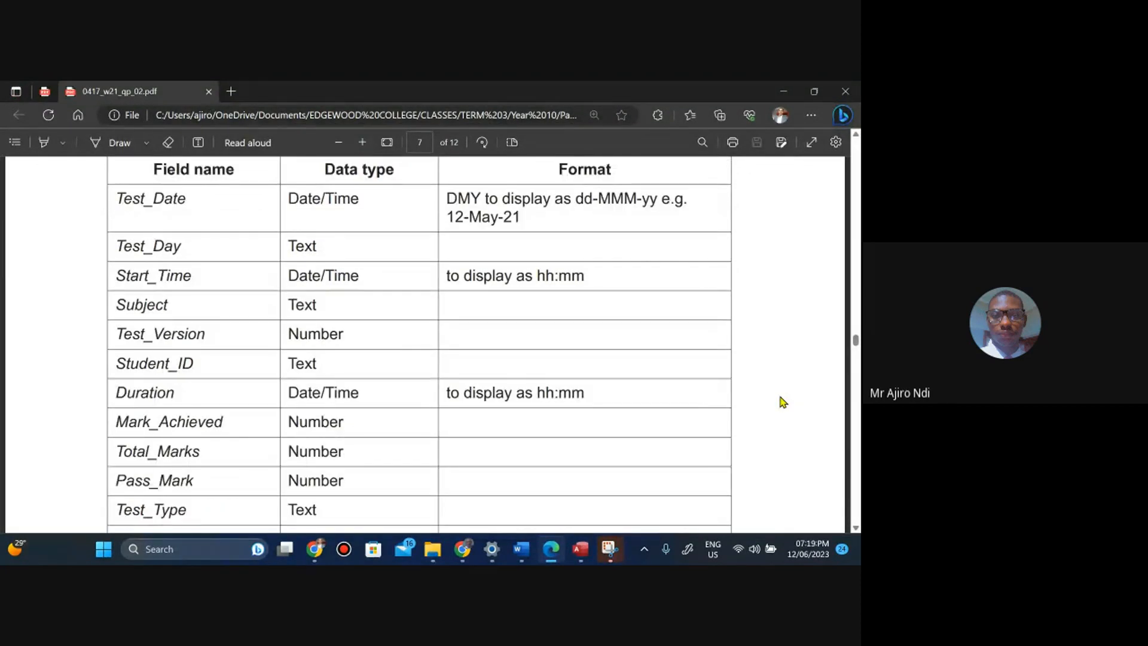
scroll(783, 402, "up", 1)
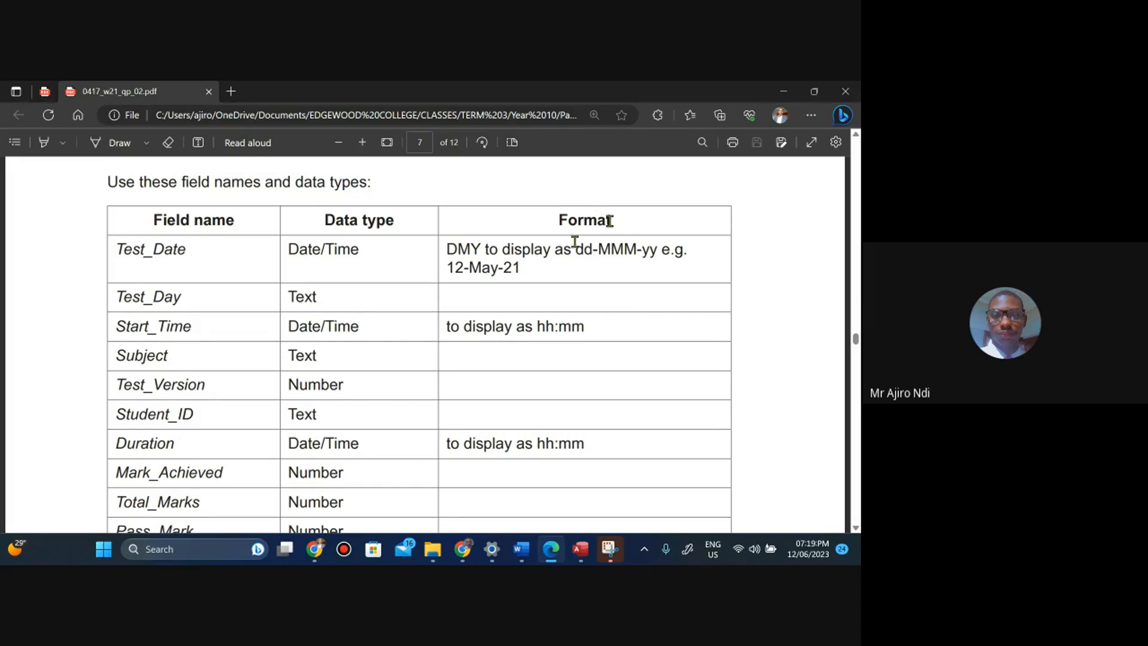
left_click(581, 547)
left_click(544, 166)
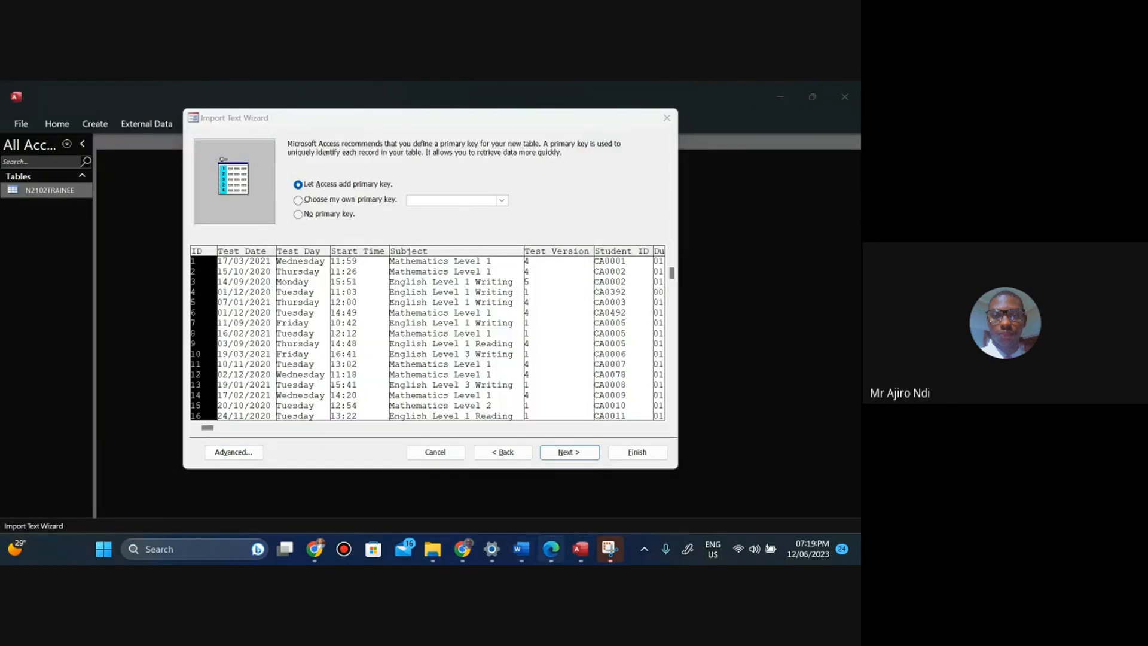
left_click(550, 548)
scroll(425, 344, "down", 3)
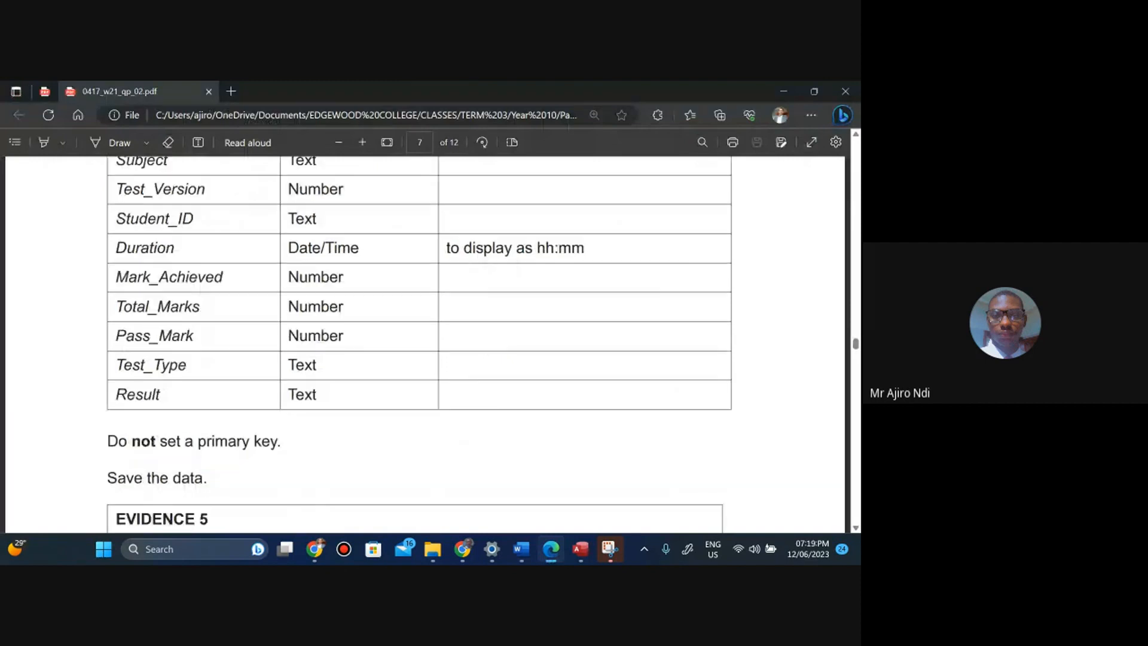
scroll(425, 344, "down", 1)
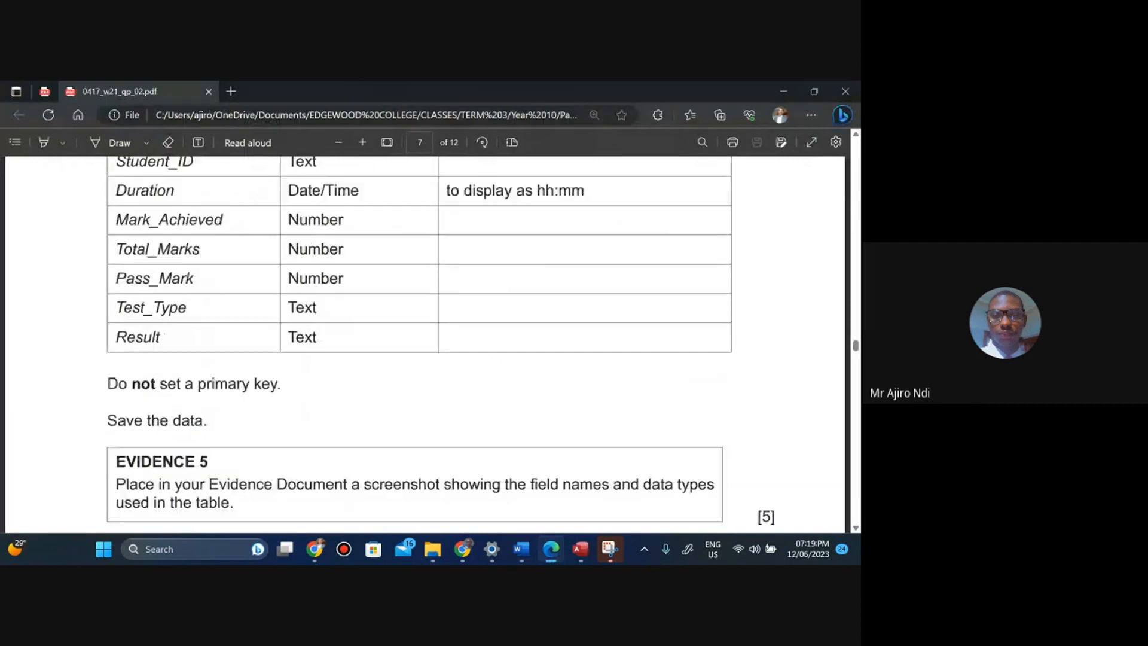
left_click(586, 560)
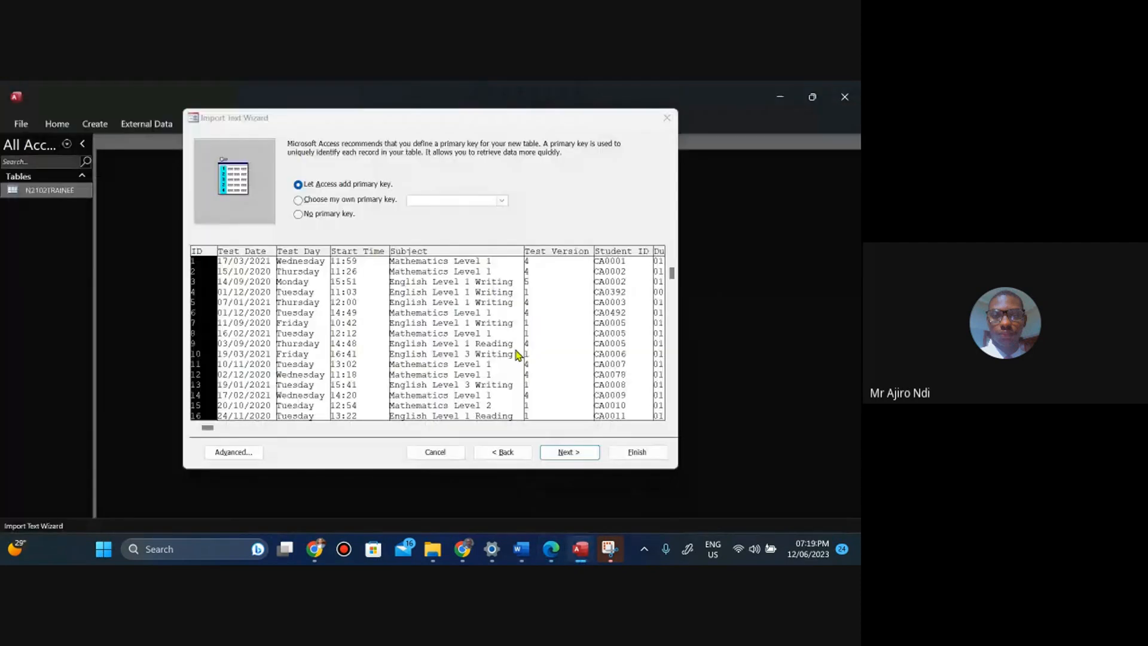
Choose no primary key, finish importing into the table N2102RESULTS, and close without saving the import steps.
left_click(298, 217)
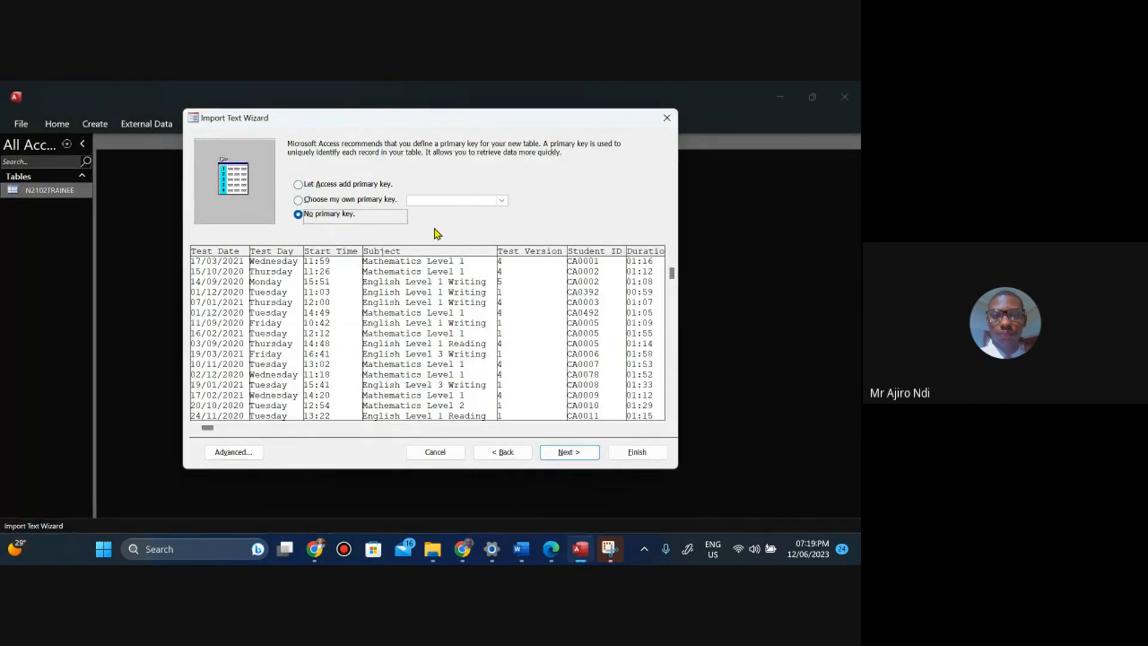
left_click(565, 450)
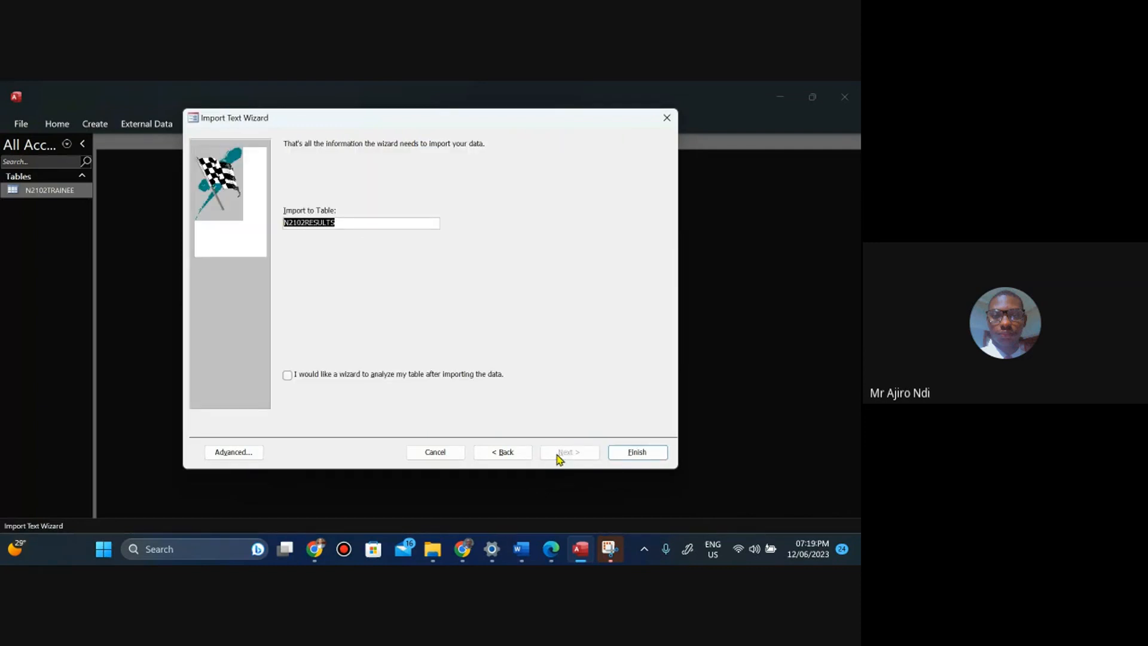
left_click(633, 453)
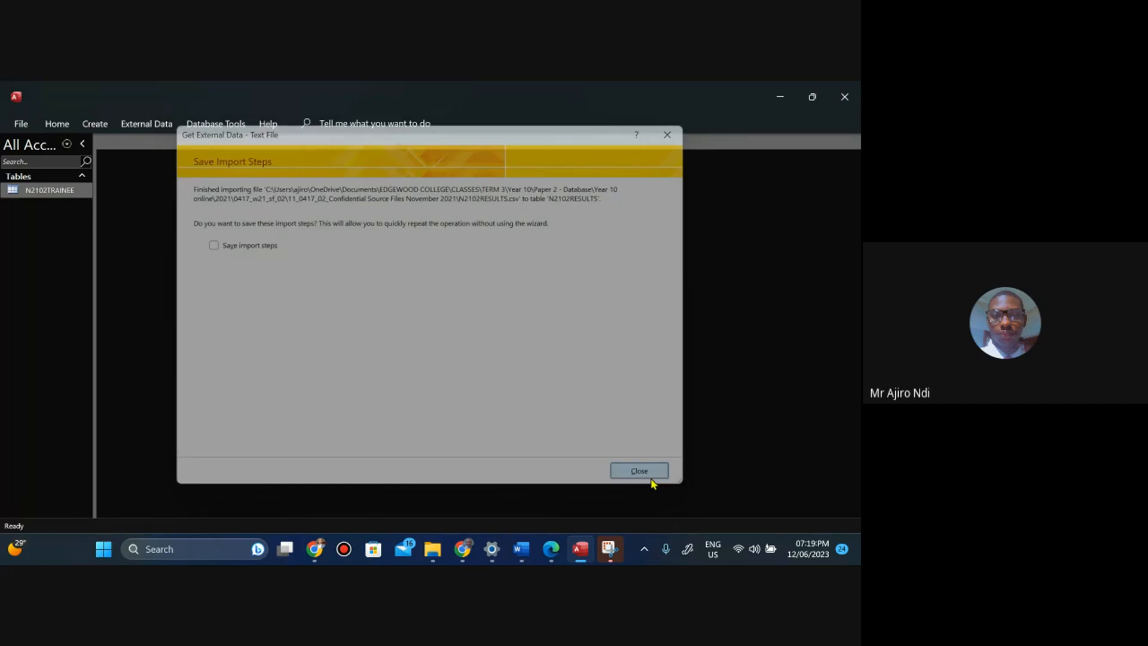
left_click(652, 477)
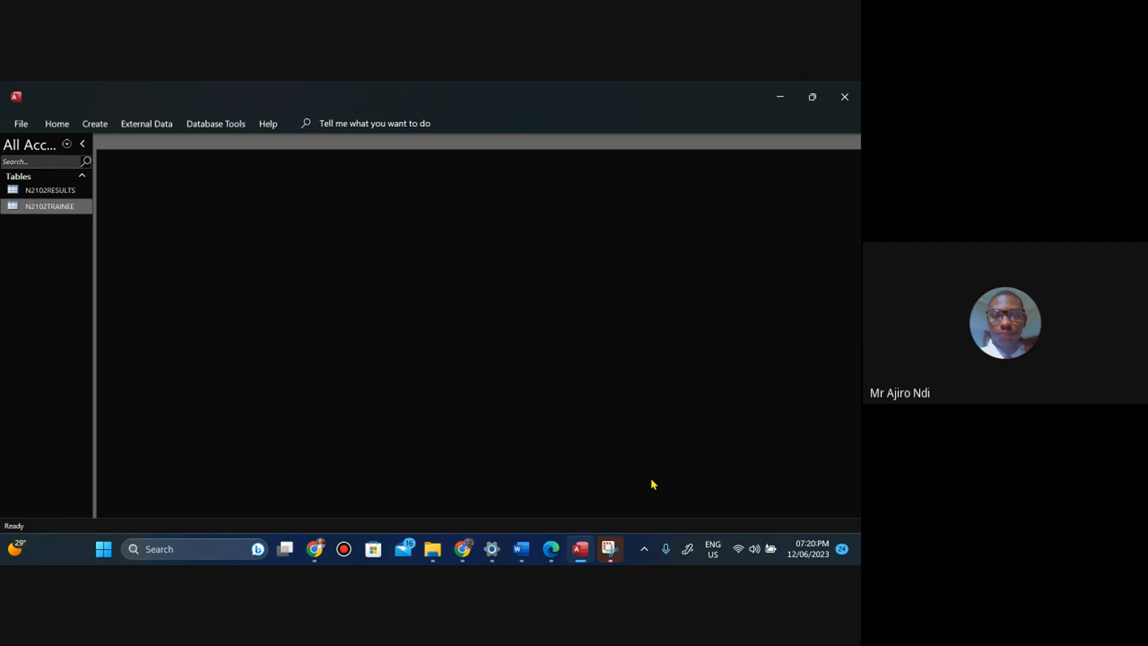
left_click(70, 210)
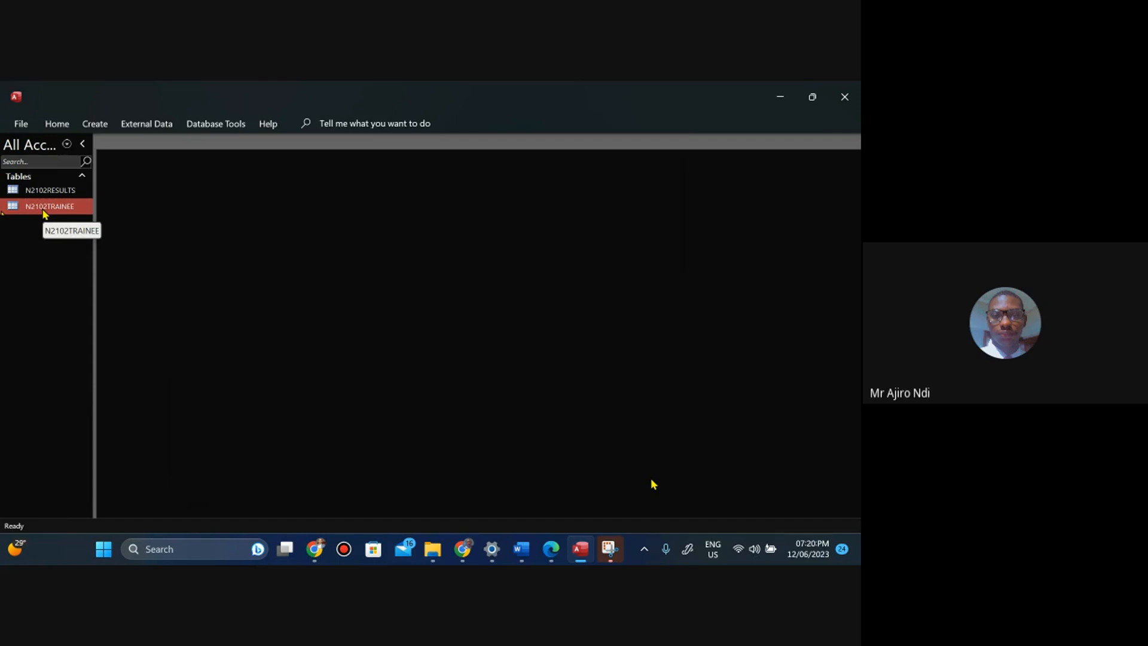
double_click(44, 210)
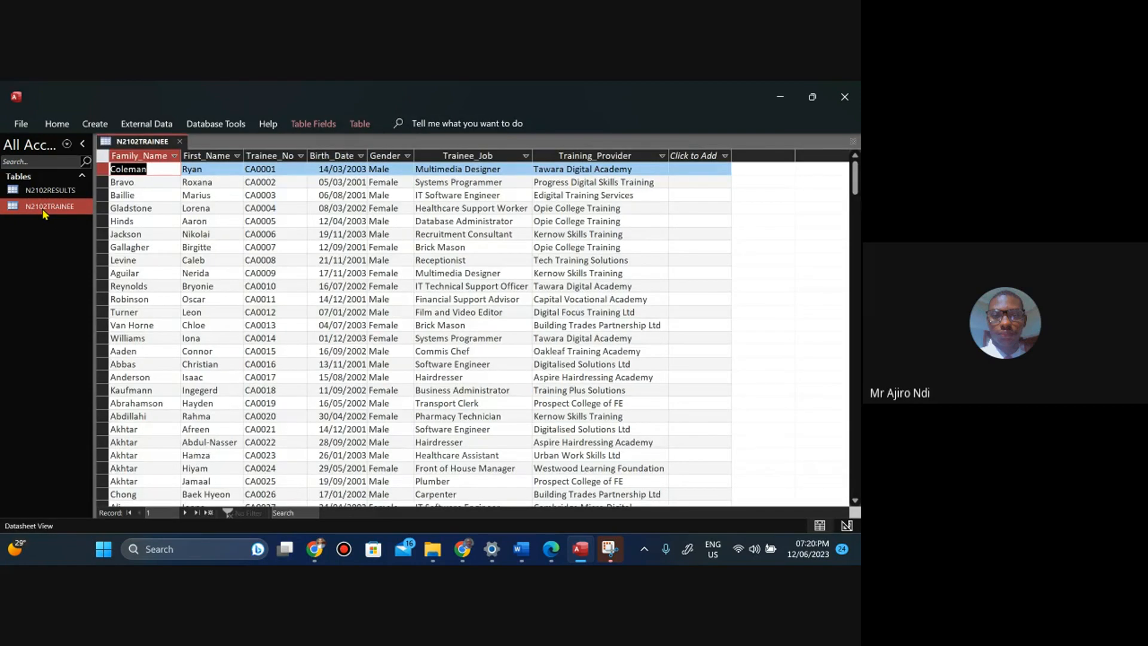
right_click(44, 209)
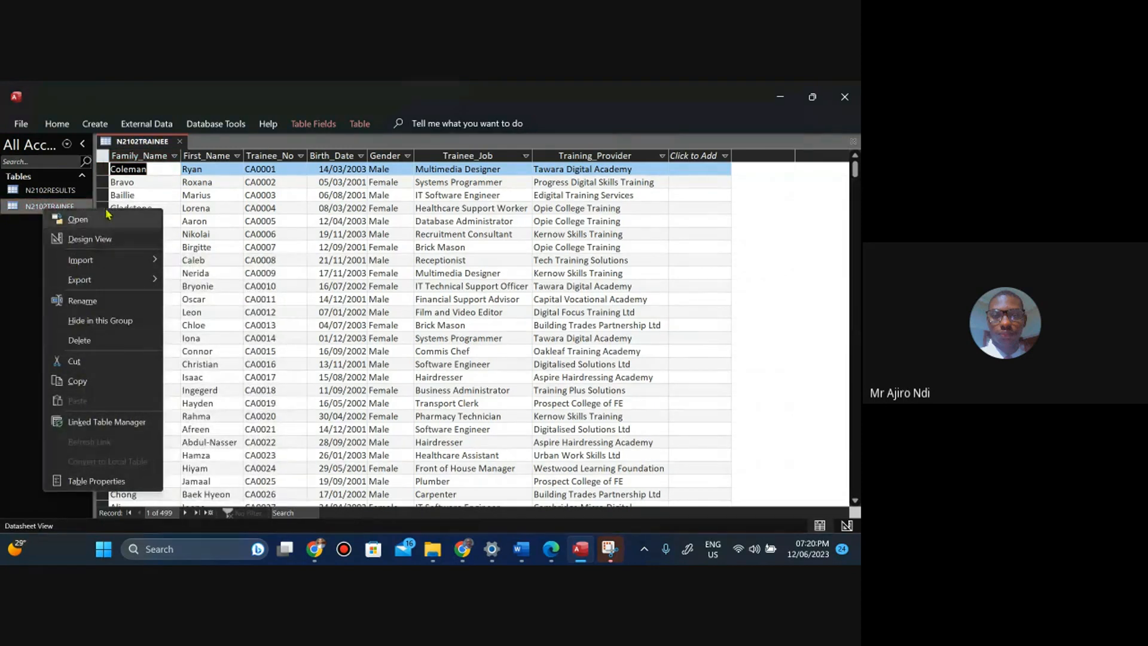
left_click(145, 169)
right_click(142, 142)
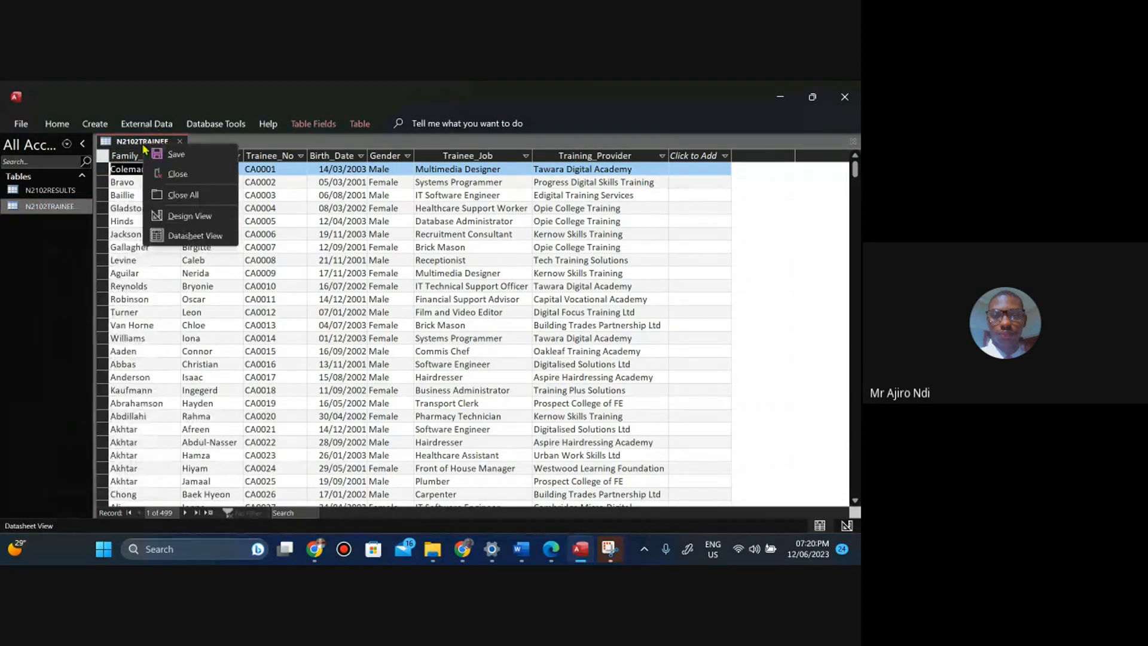
left_click(168, 173)
Open the N2102RESULTS table in datasheet view and select all of its records.
double_click(52, 192)
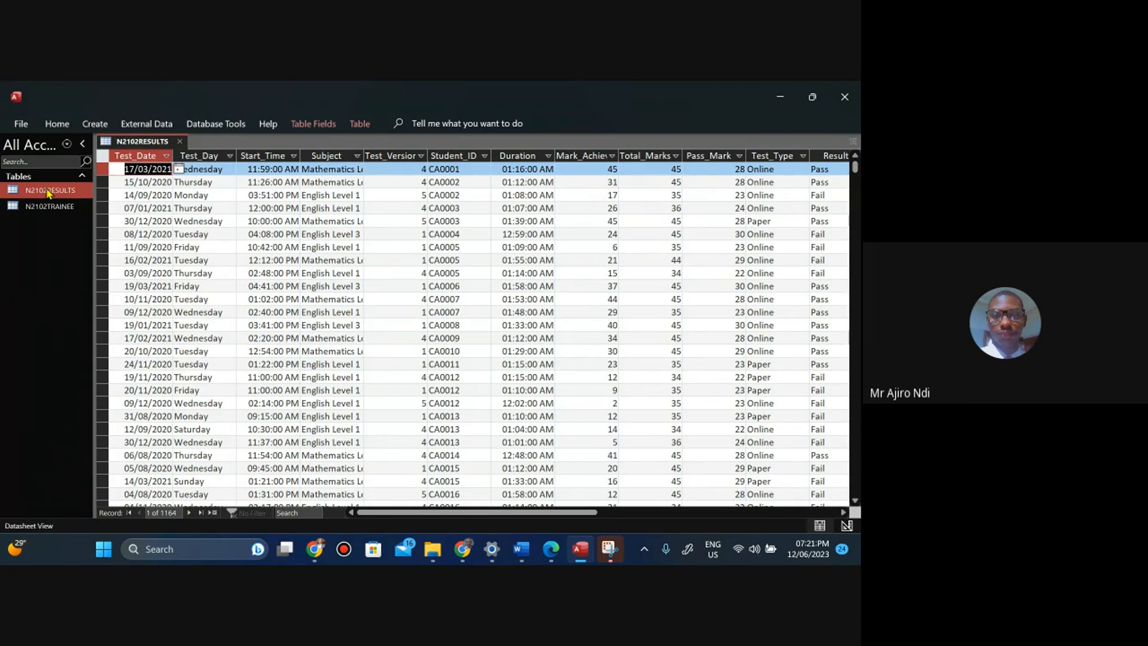
left_click(99, 158)
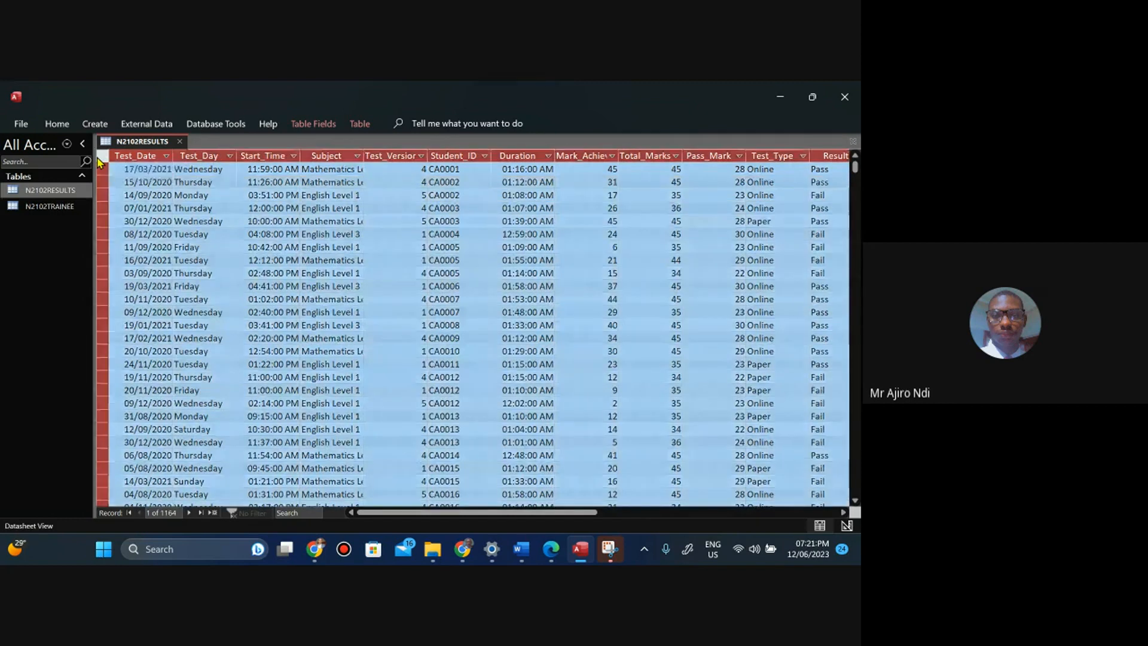
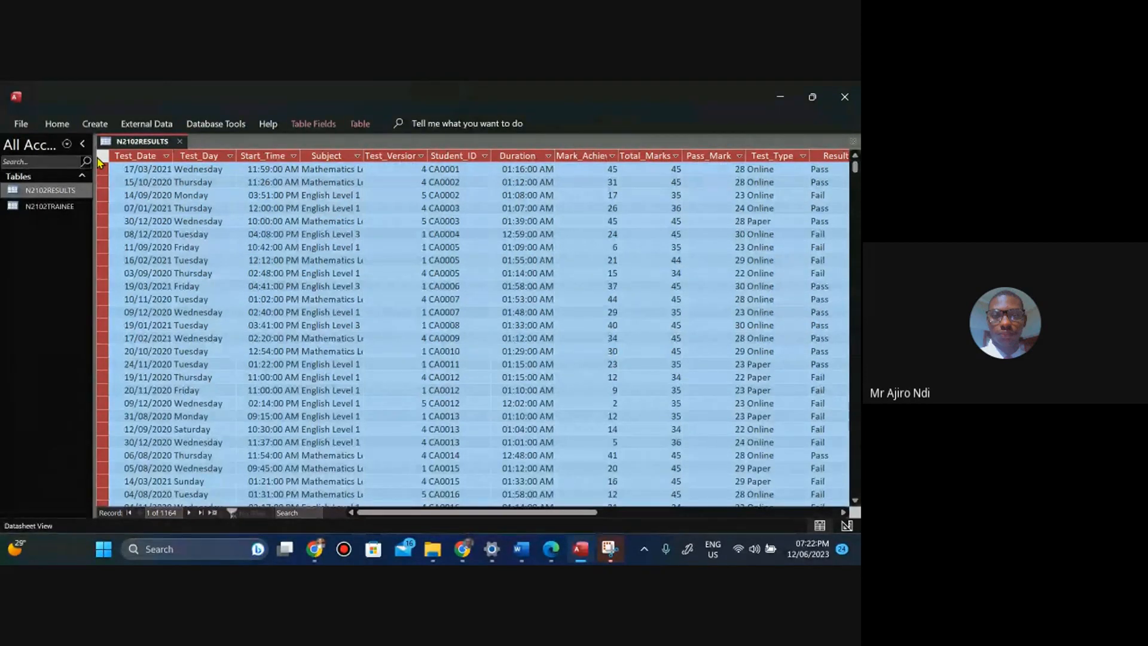
Autofit all datasheet column widths to their contents and save the N2102RESULTS table layout.
left_click_drag(172, 156, 173, 155)
double_click(173, 156)
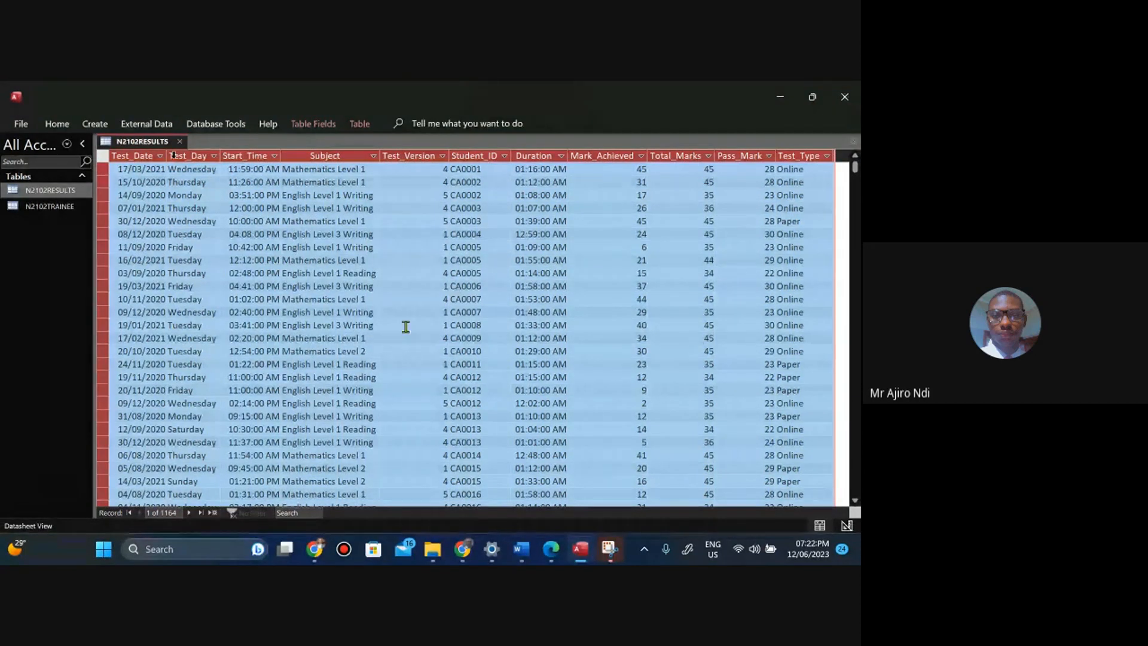
left_click(413, 288)
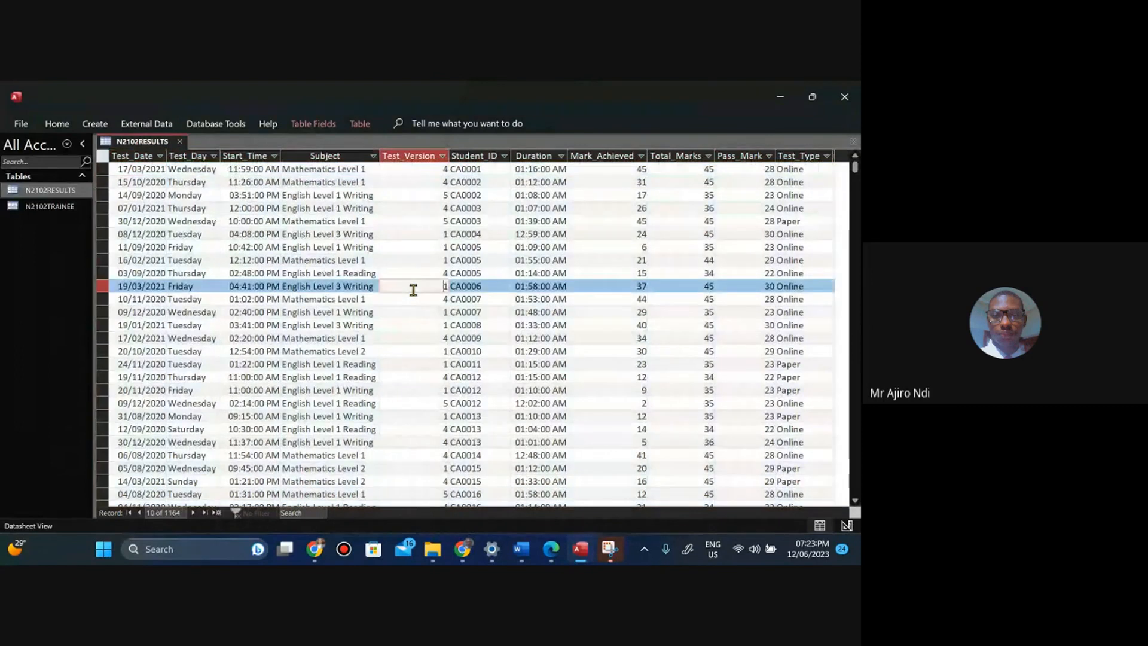
right_click(125, 143)
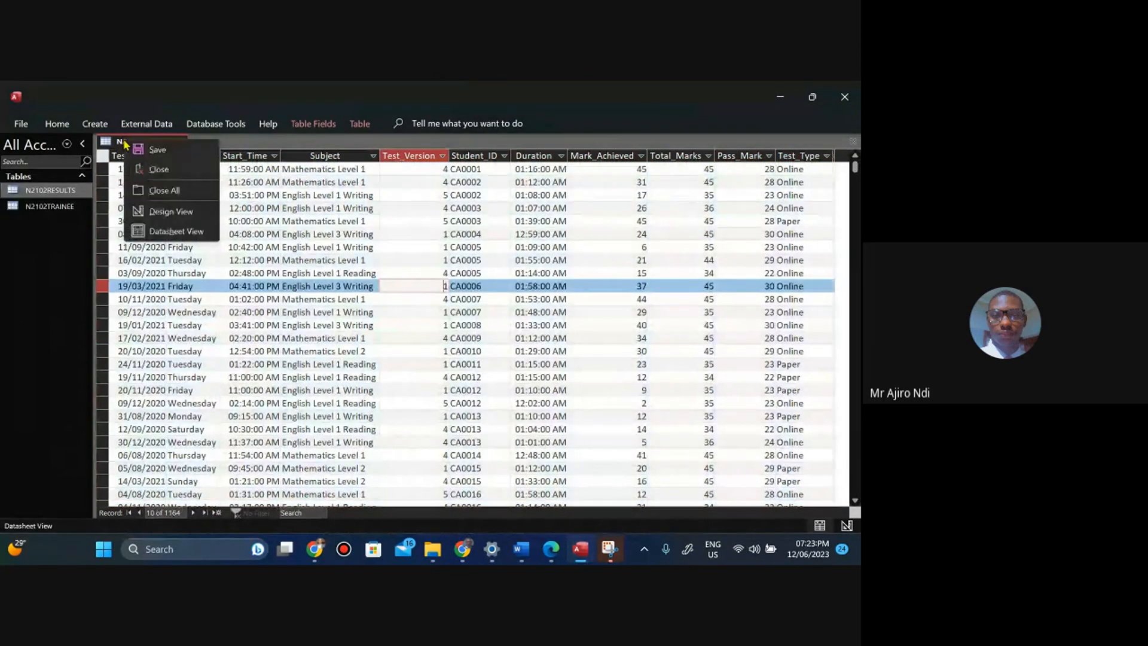
left_click(155, 150)
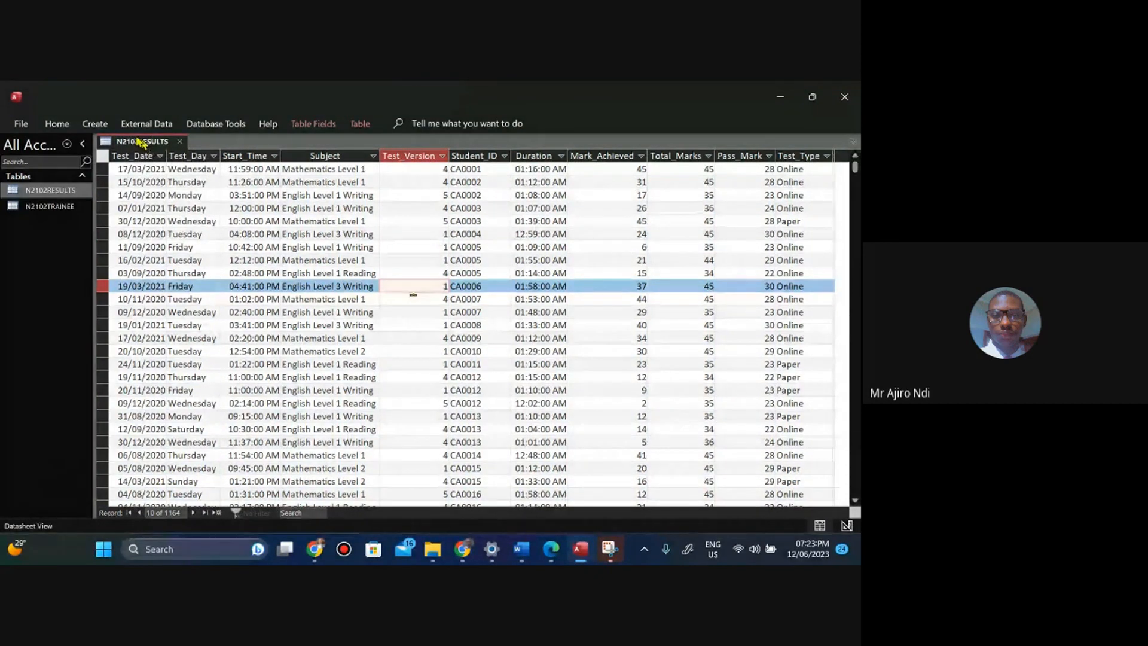
Close the datasheet and open the N2102RESULTS table in Design View.
right_click(139, 141)
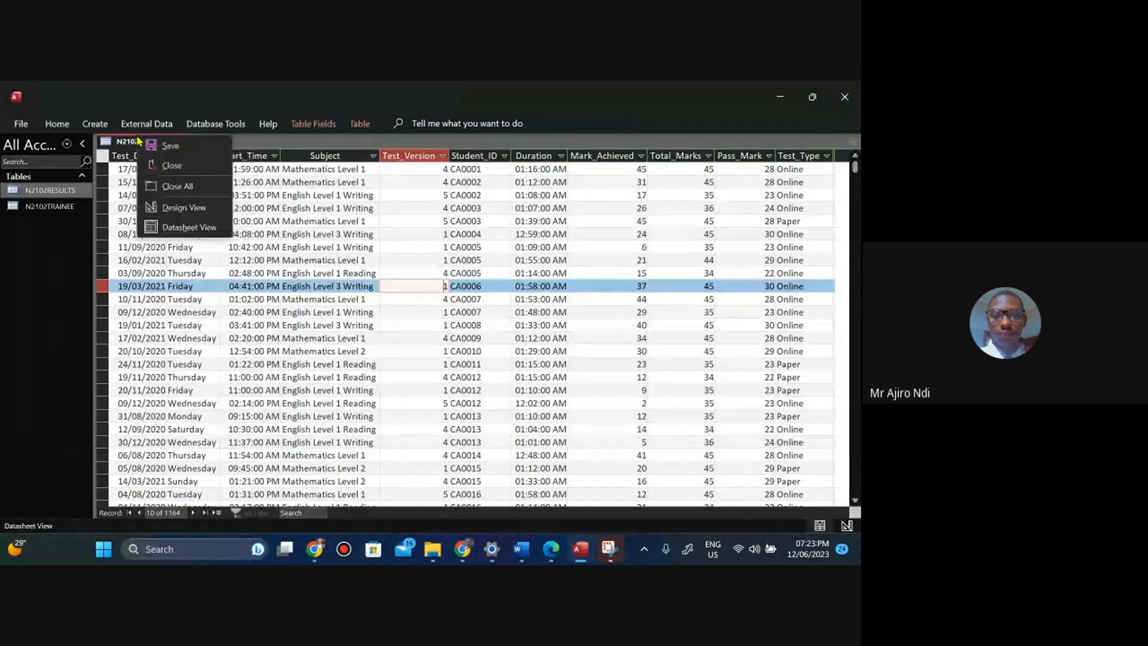
left_click(160, 168)
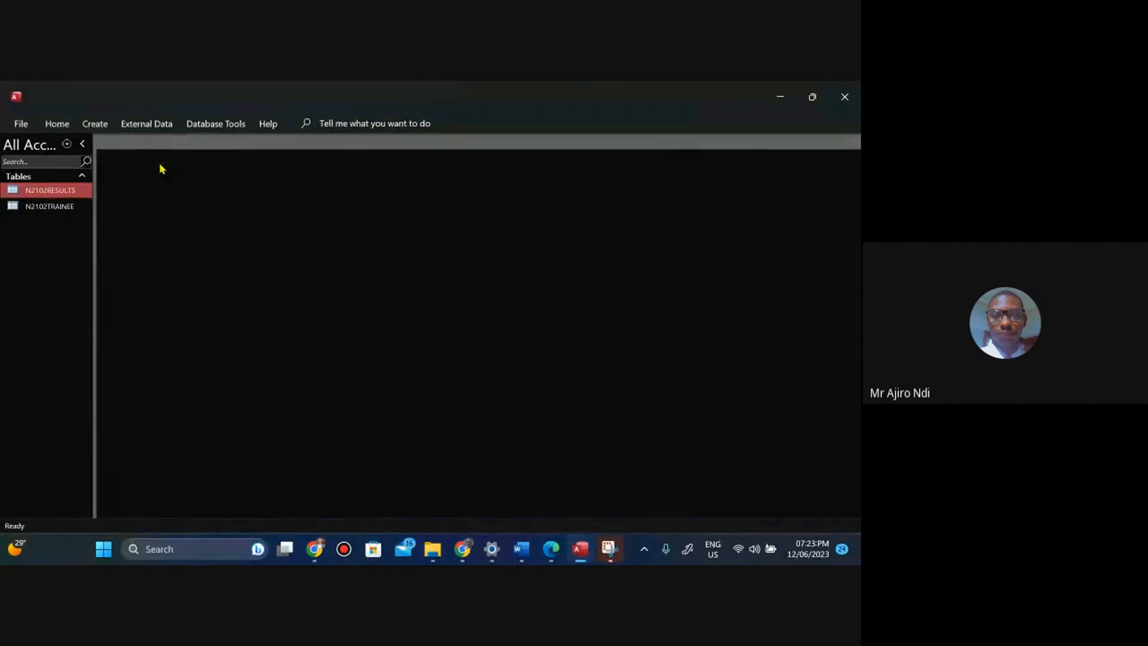
double_click(61, 195)
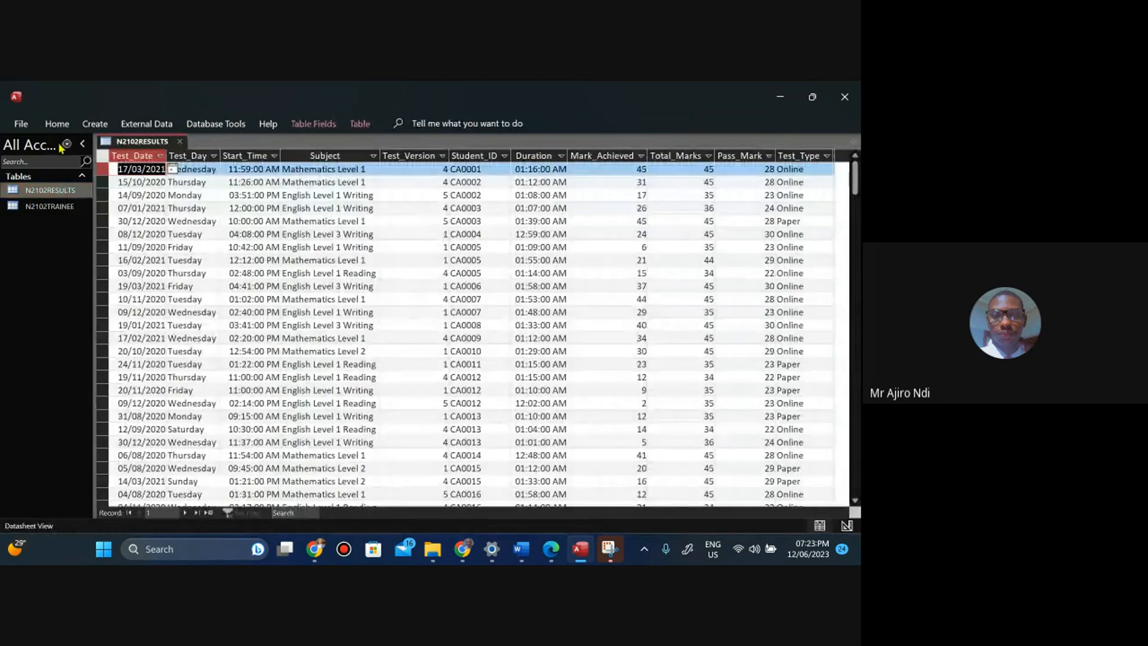
left_click(56, 124)
left_click(65, 171)
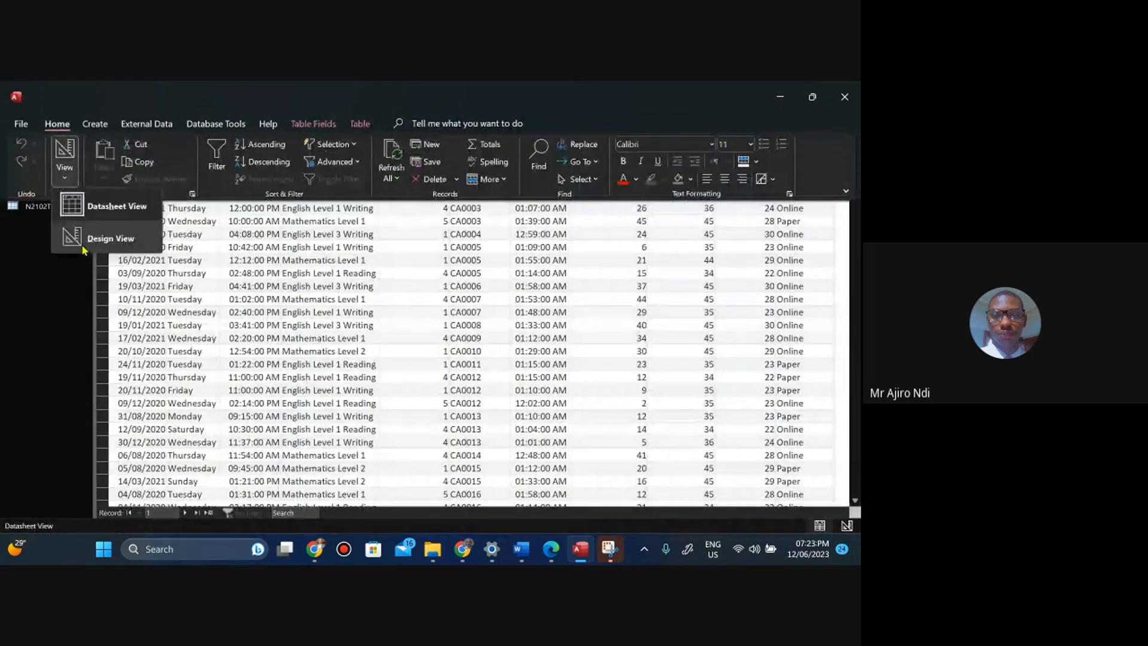
left_click(110, 239)
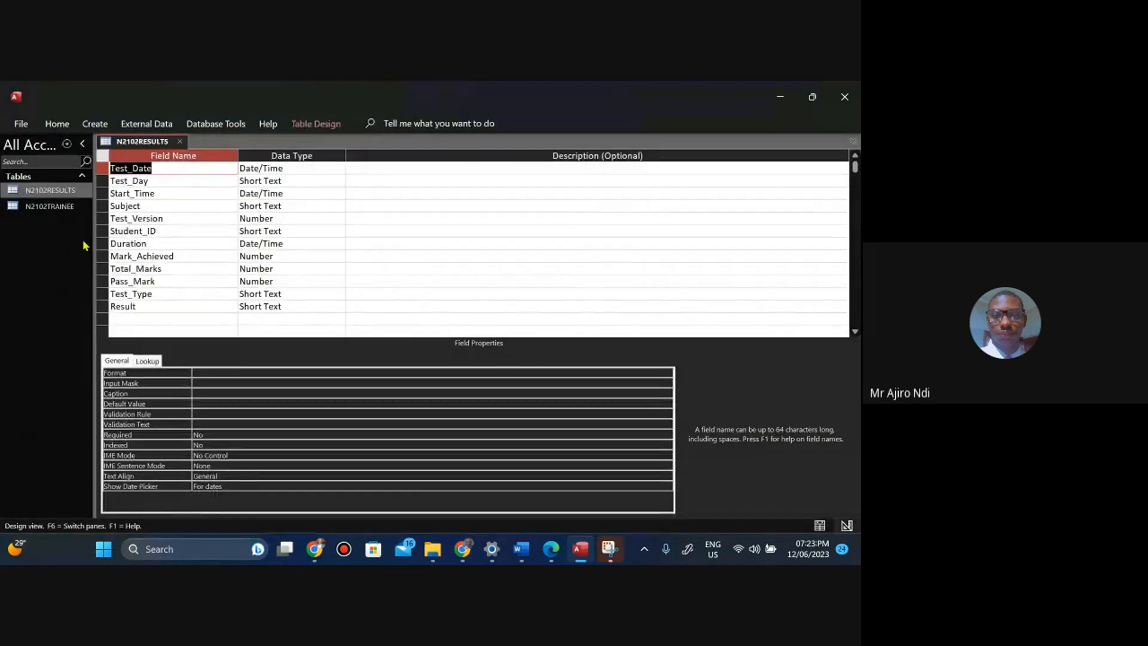
right_click(128, 143)
left_click(144, 172)
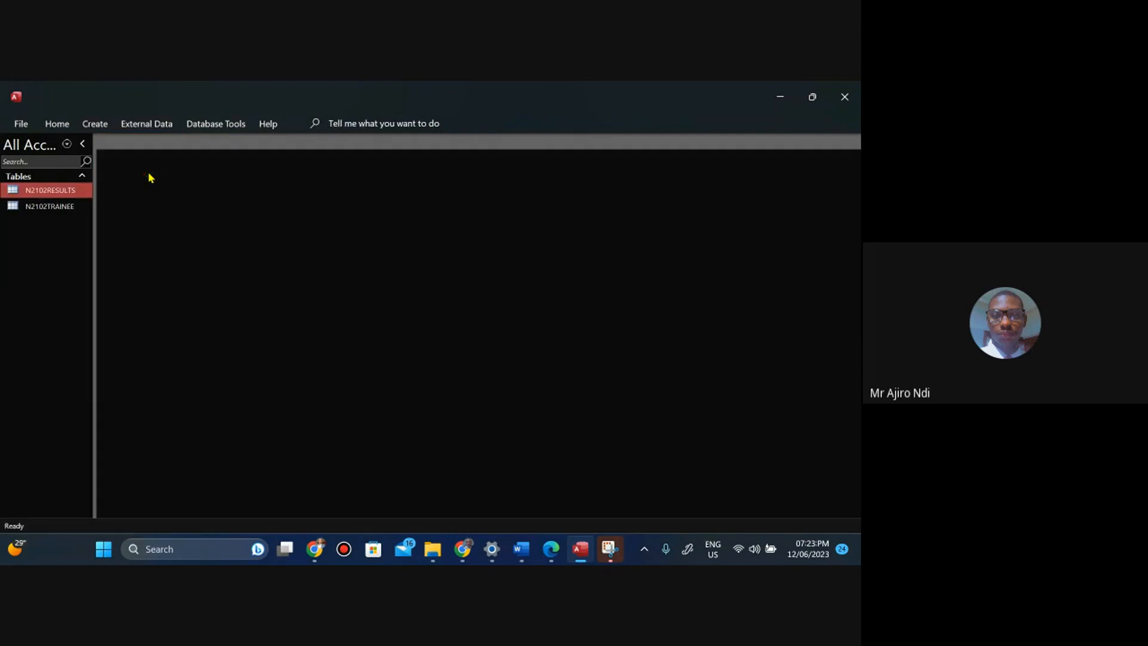
right_click(60, 191)
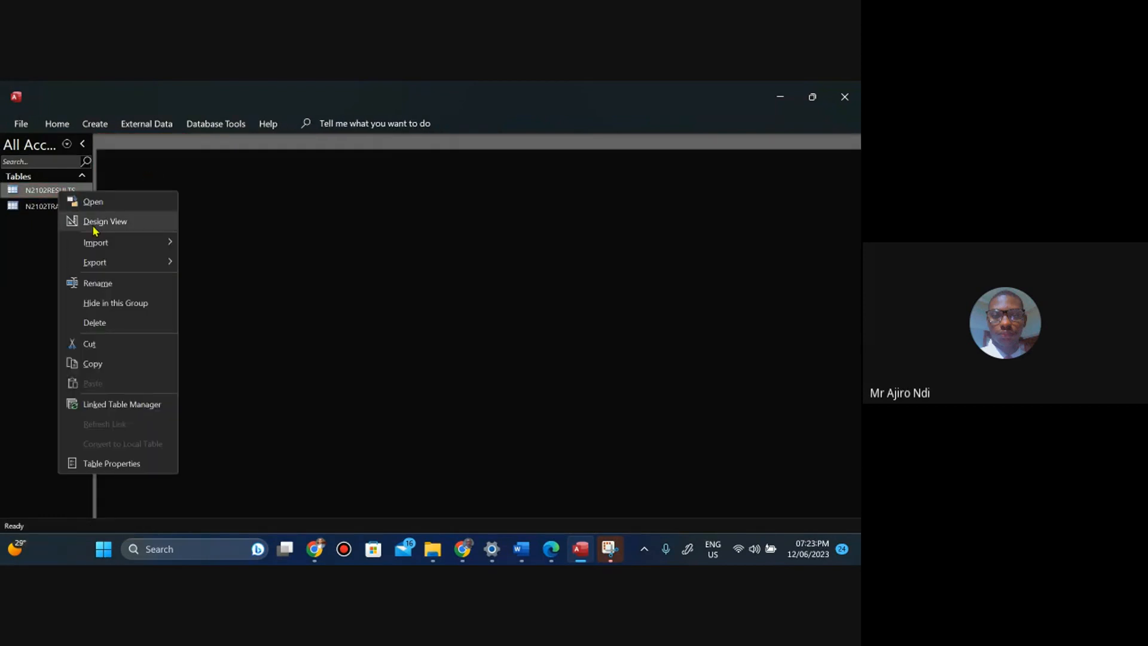
left_click(94, 227)
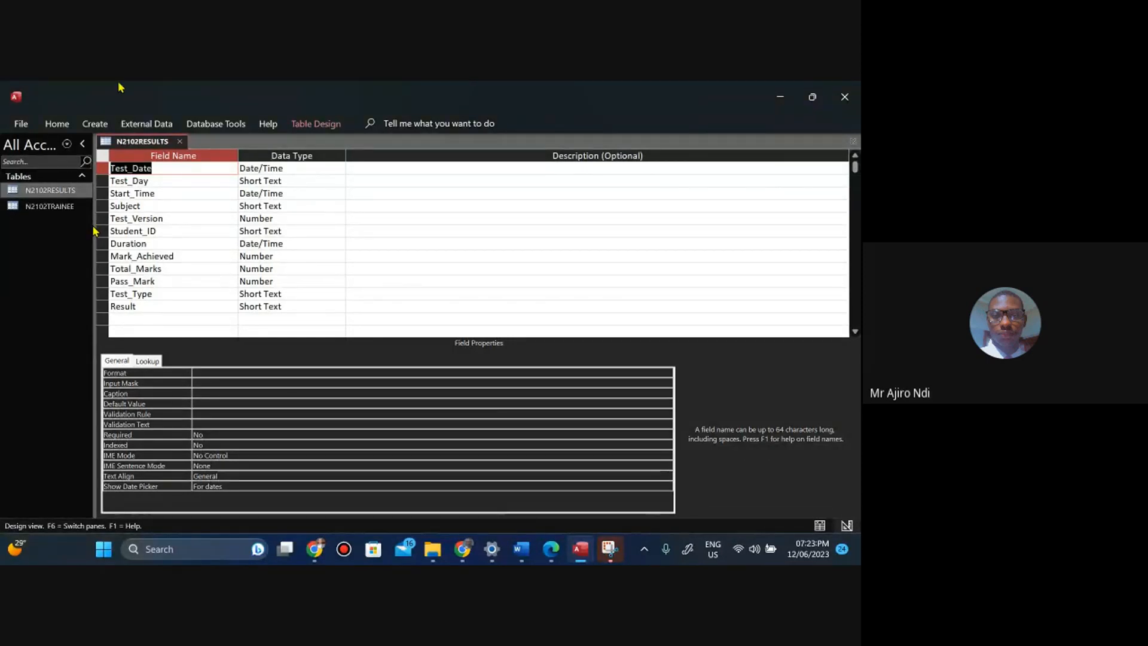
left_click(227, 126)
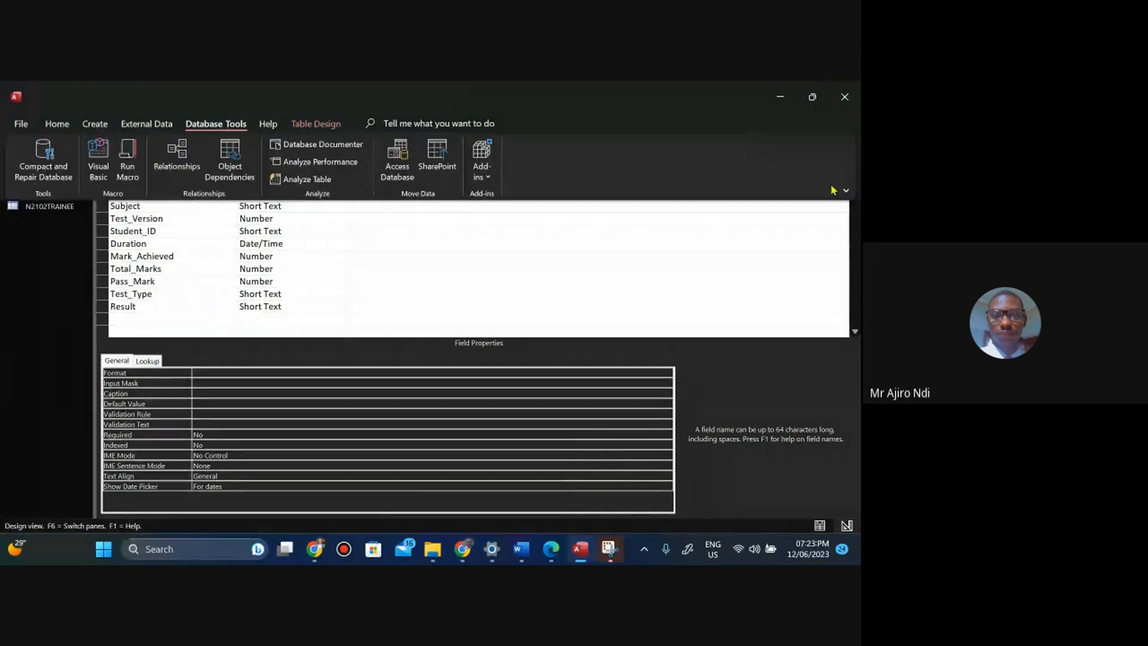
left_click(845, 191)
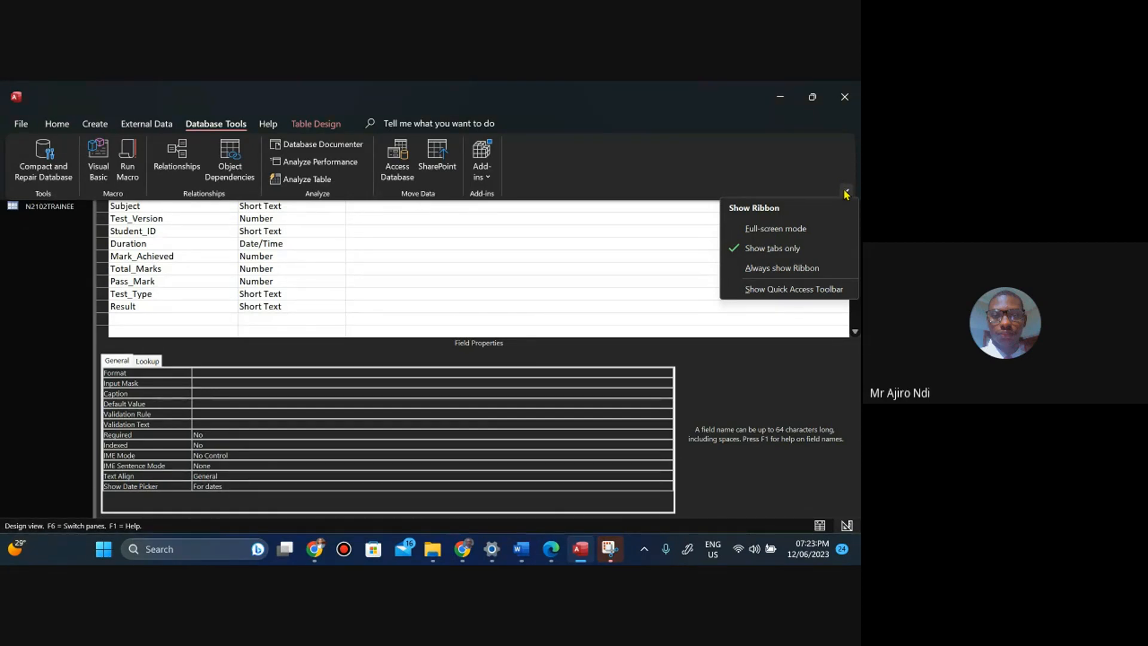
left_click(753, 267)
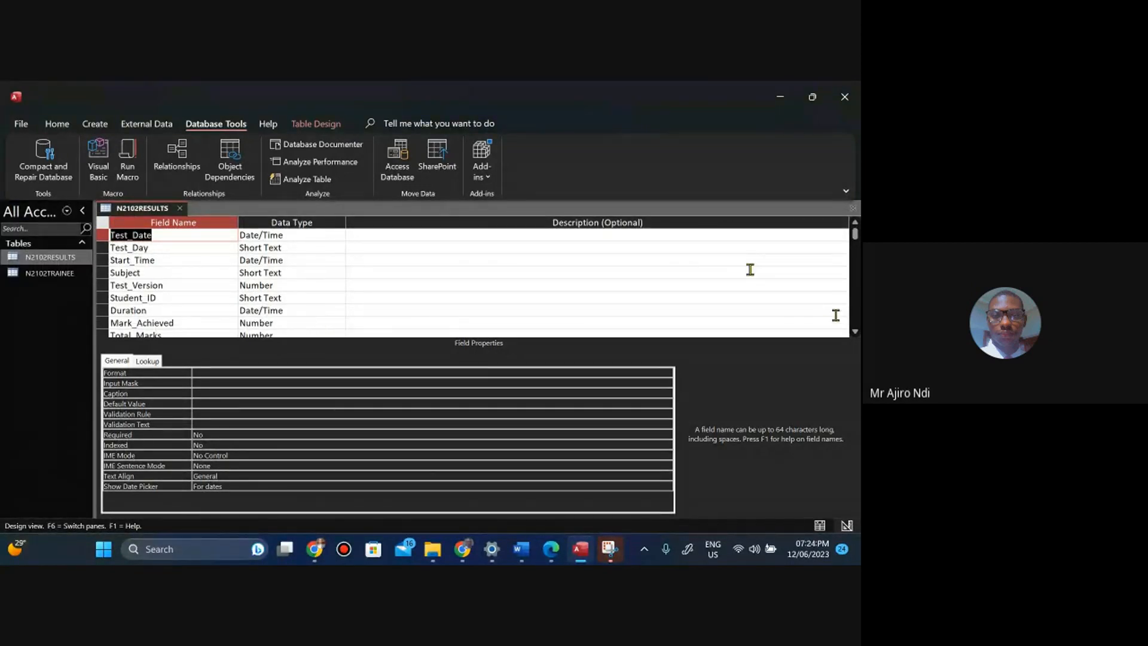
left_click(856, 332)
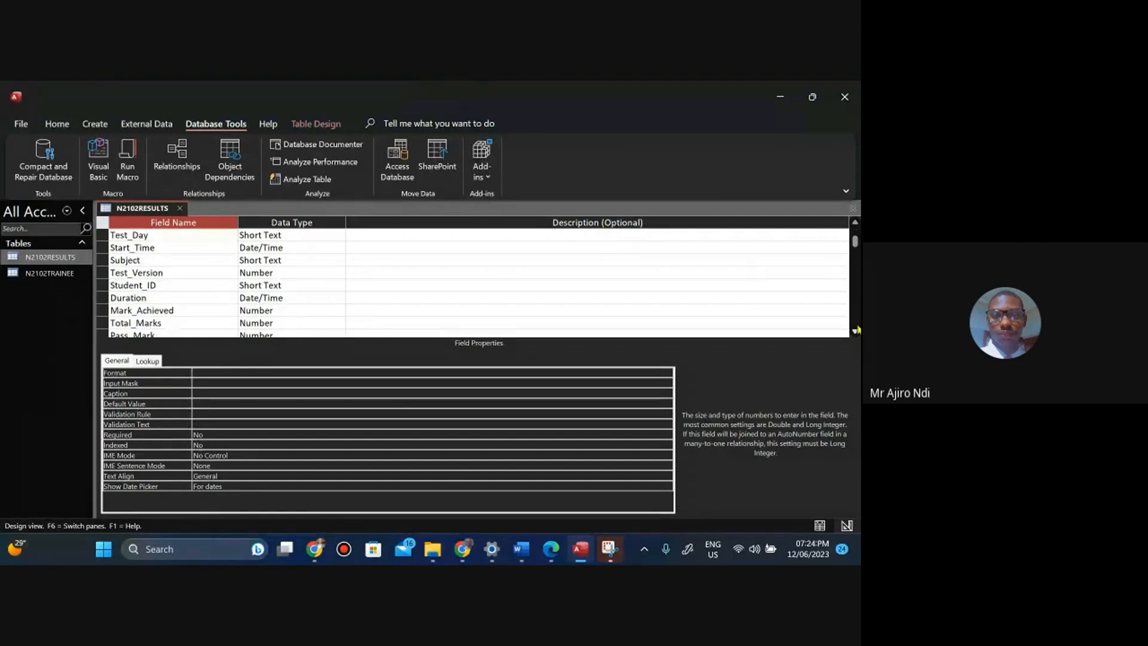
left_click(855, 222)
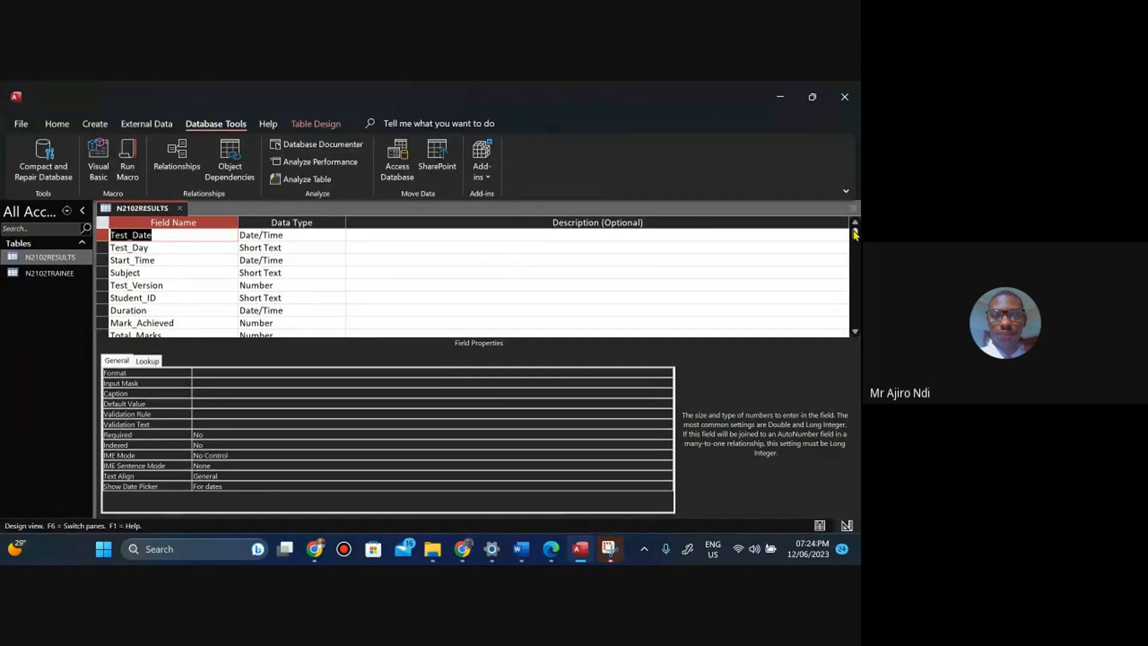
left_click(847, 192)
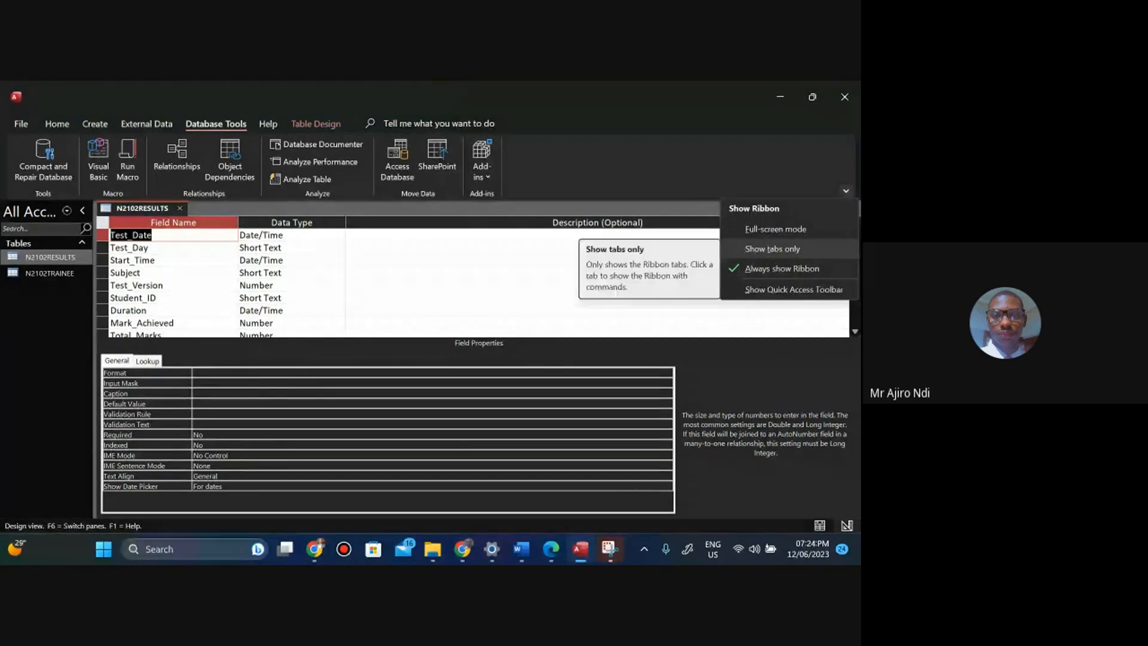
left_click(758, 252)
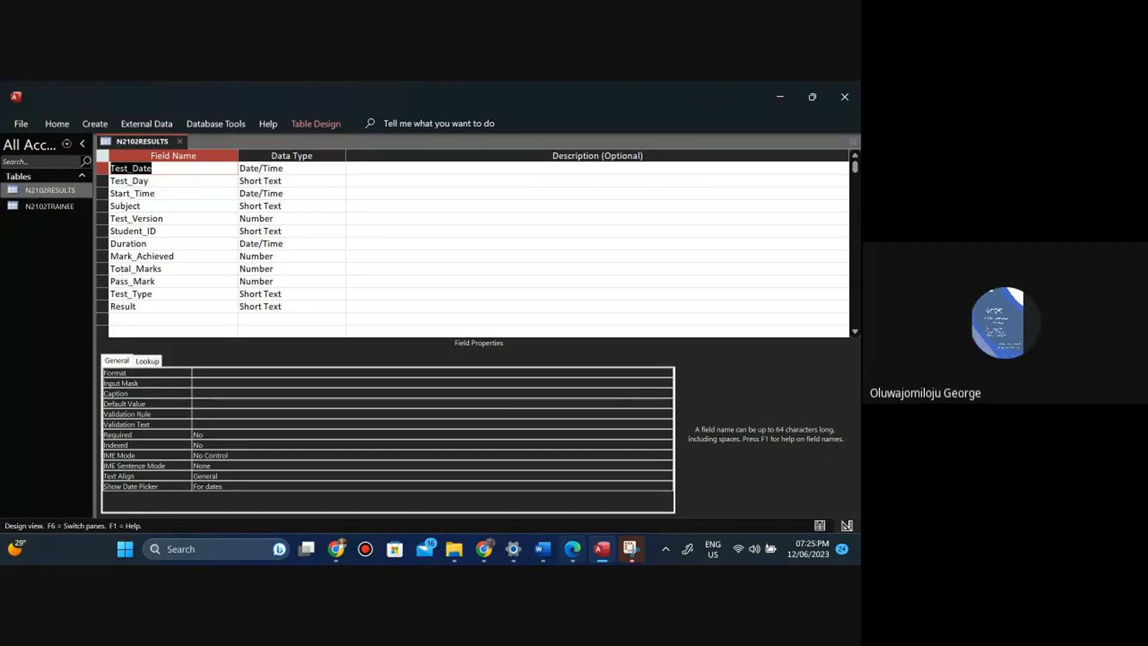
Review the task paper's field table for the required data types and formats, switching between the paper and Access.
mouse_move(572, 549)
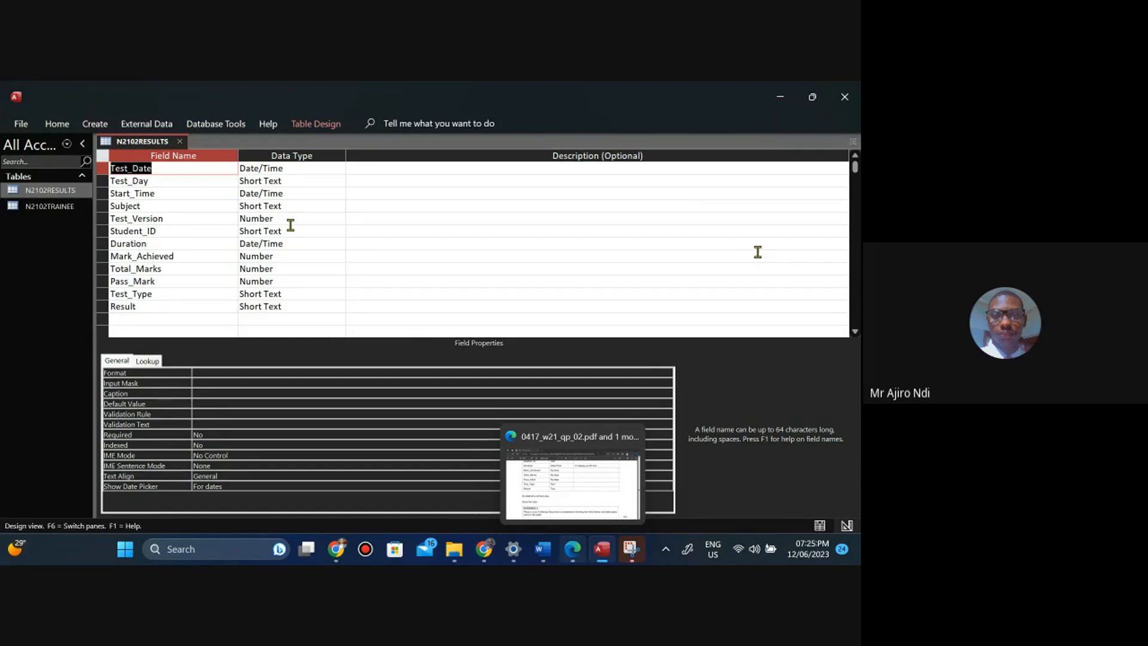
left_click(572, 549)
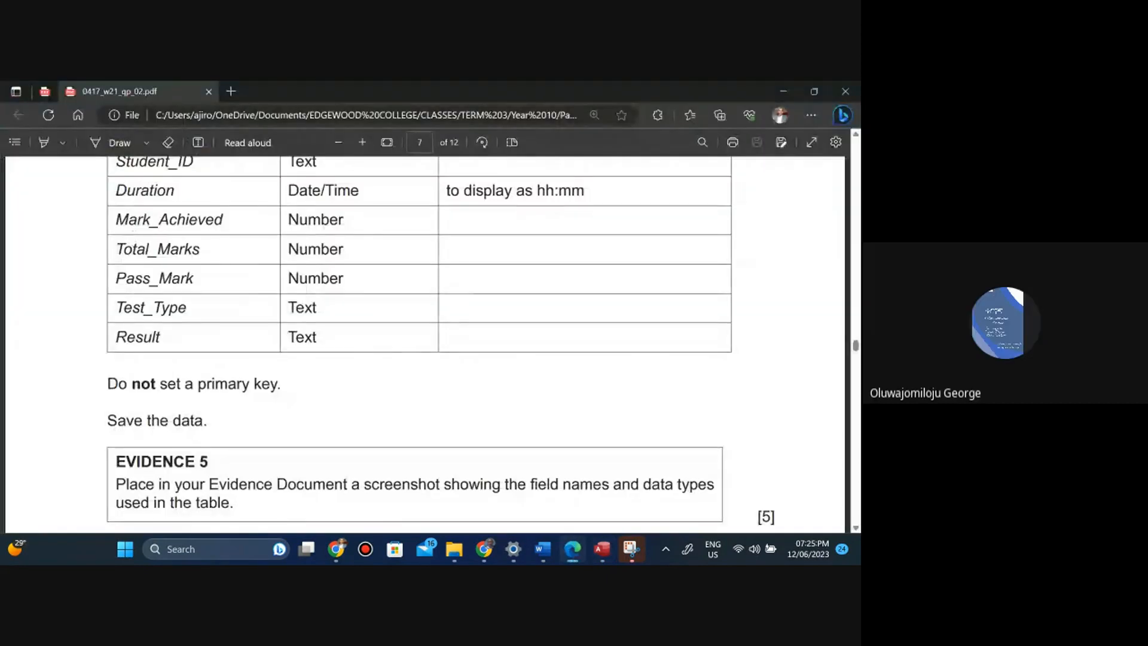
scroll(419, 344, "up", 1)
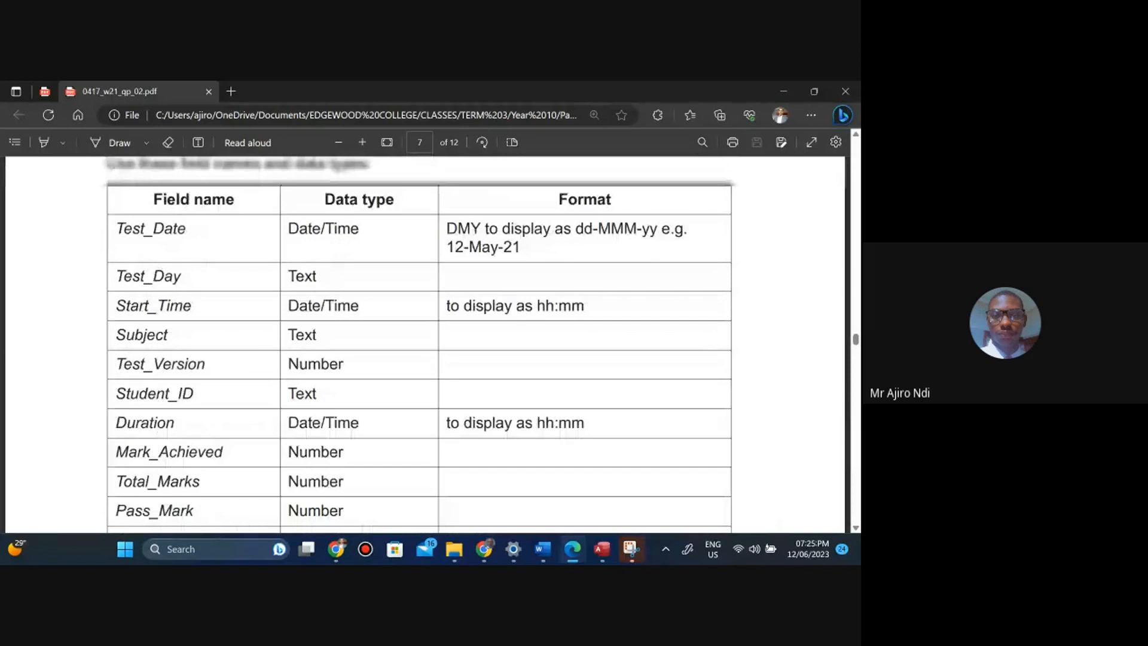
scroll(418, 343, "up", 1)
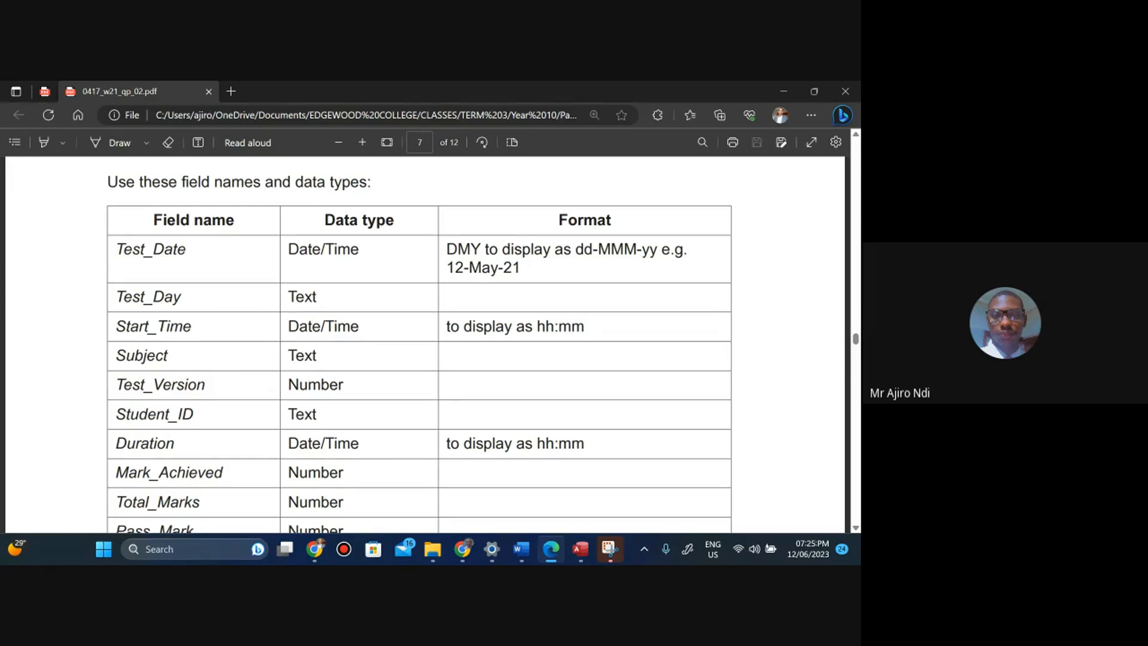
left_click(580, 549)
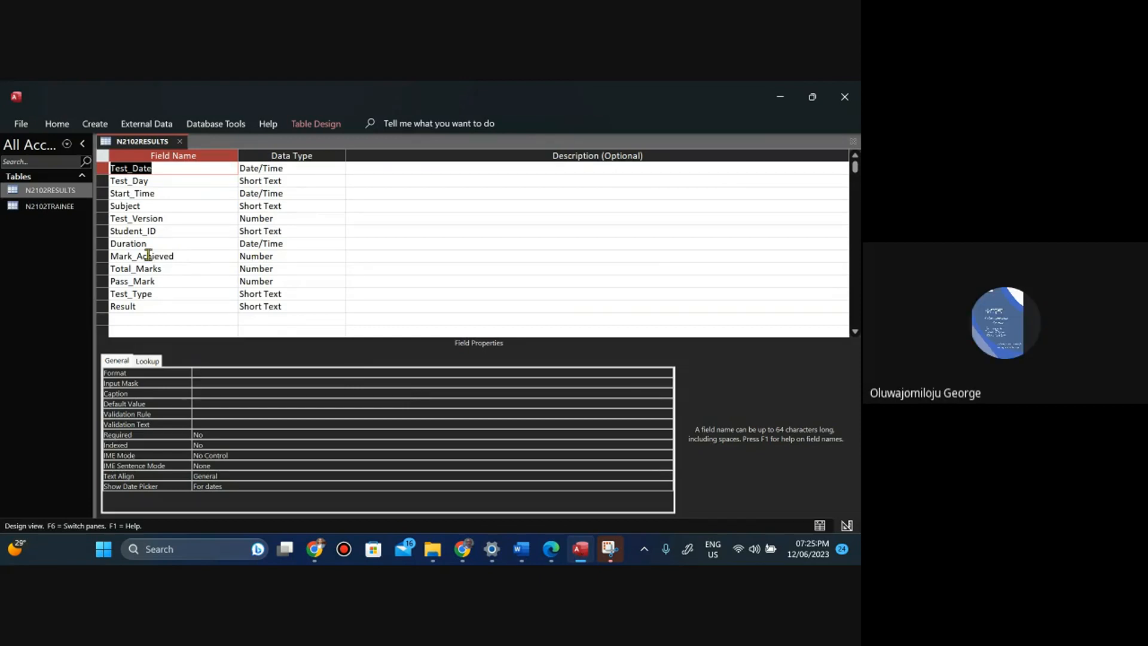
left_click(543, 554)
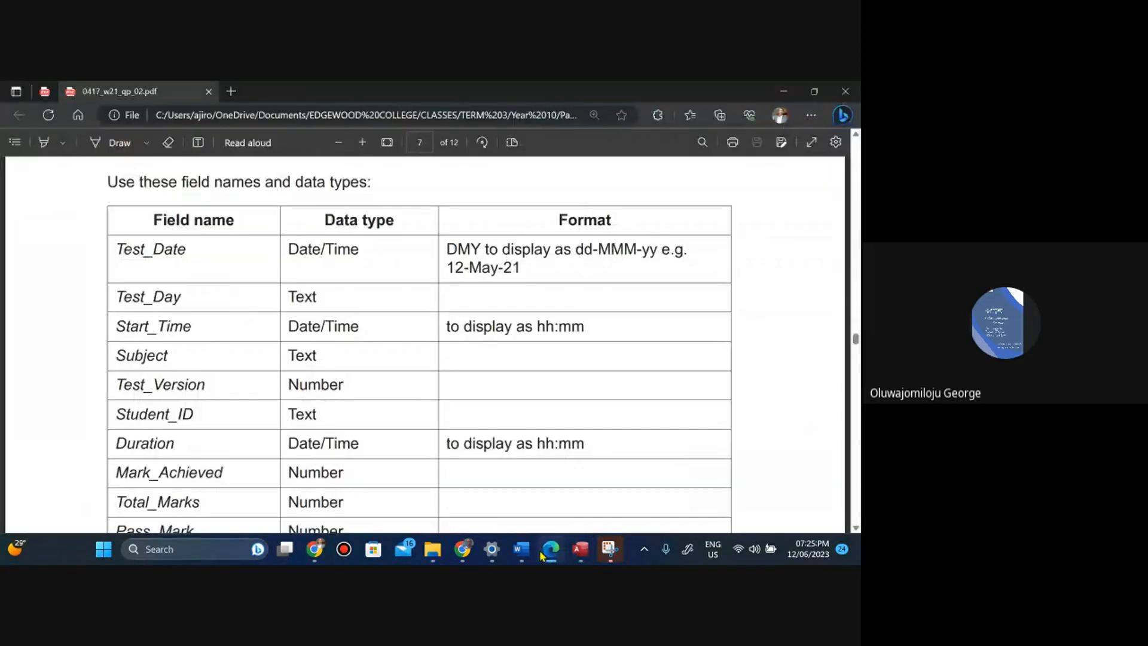
left_click(542, 554)
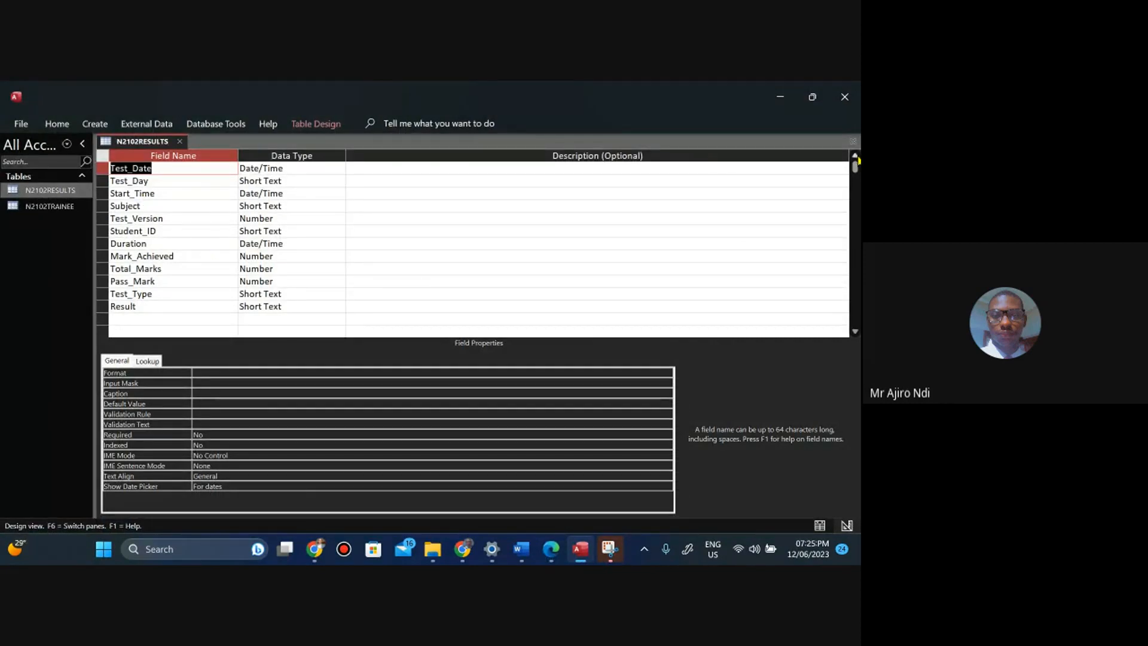
Set the Test_Date field's format to Medium Date.
left_click(276, 166)
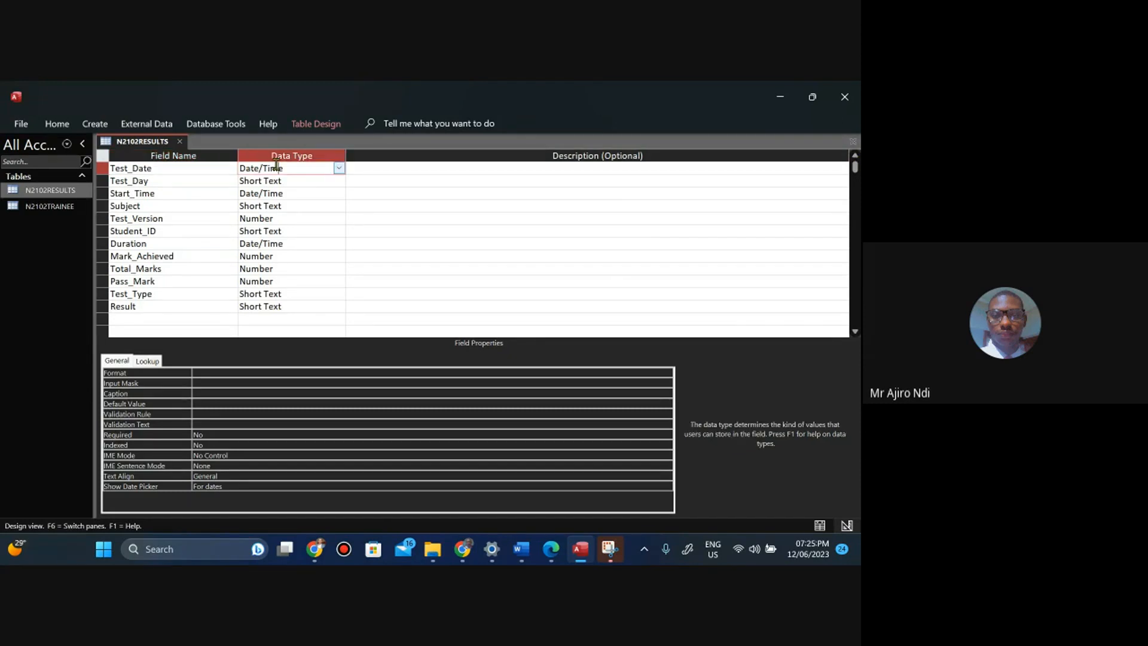
left_click(171, 171)
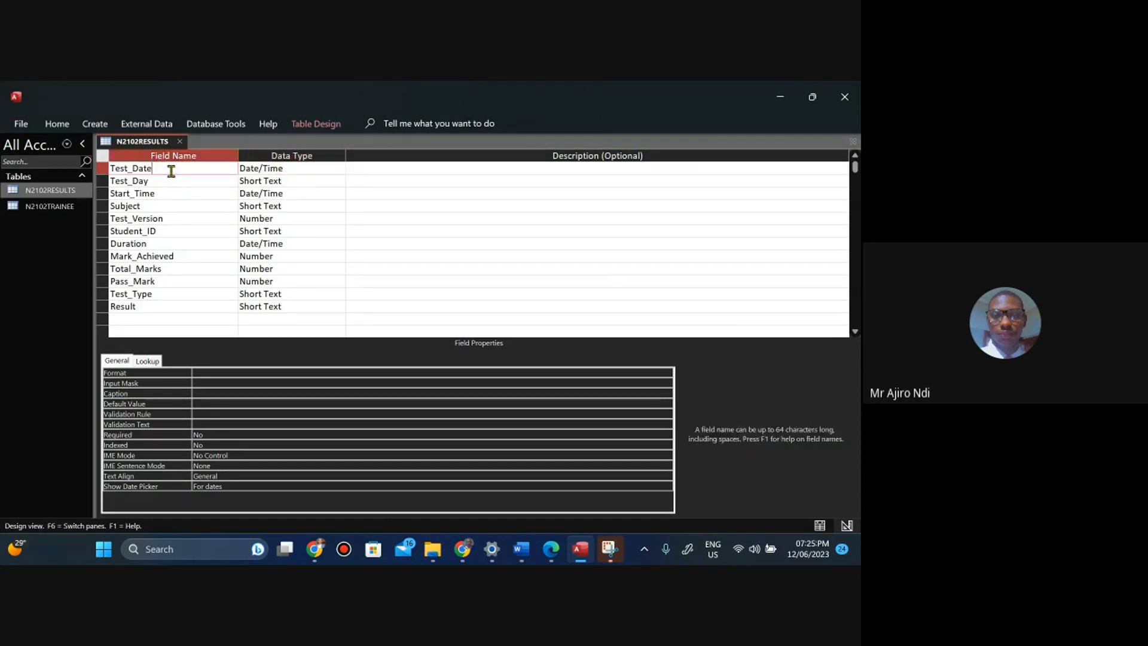
left_click(264, 167)
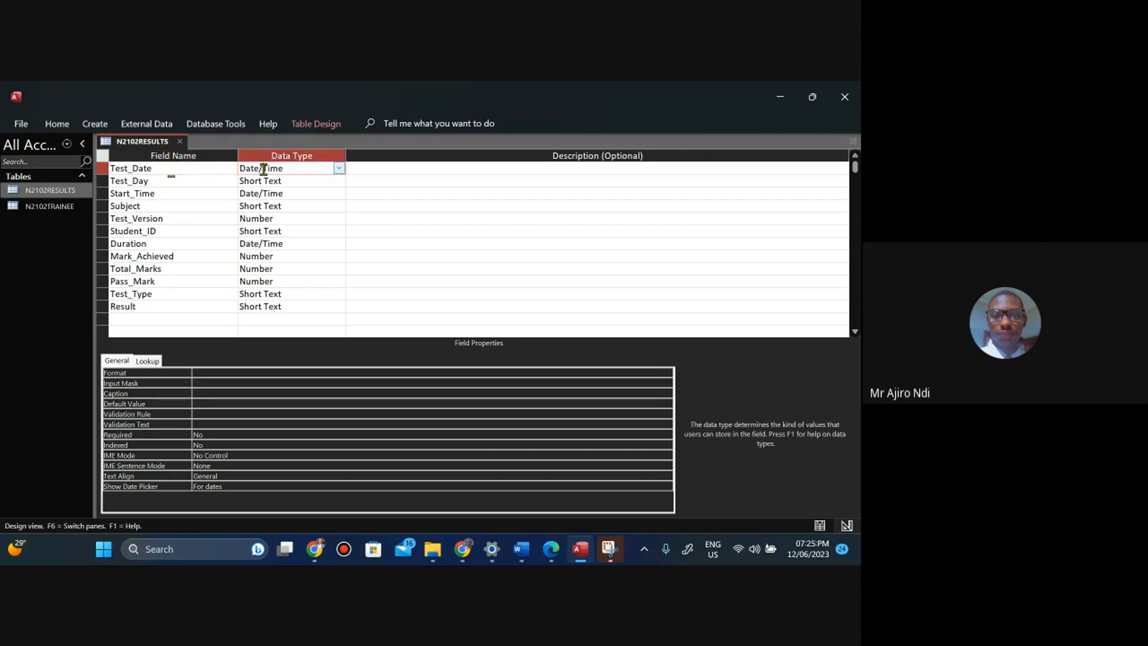
key("F6")
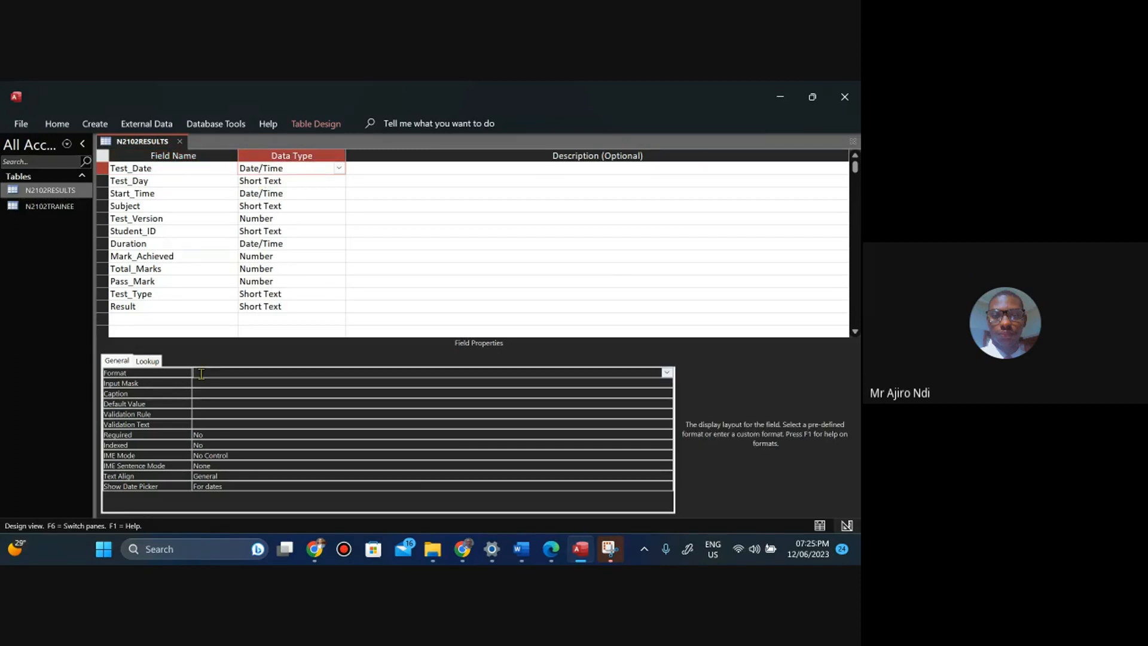
left_click(666, 372)
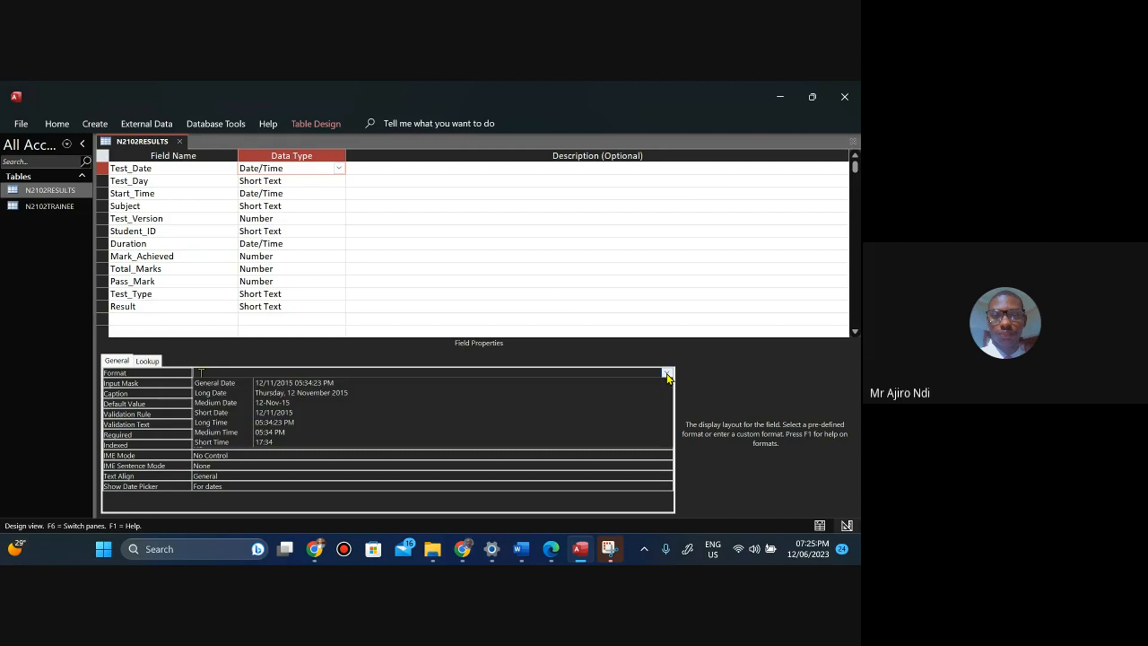
left_click(393, 403)
Compare the task paper's Test_Date format requirement with the format chosen in Design View.
left_click(550, 551)
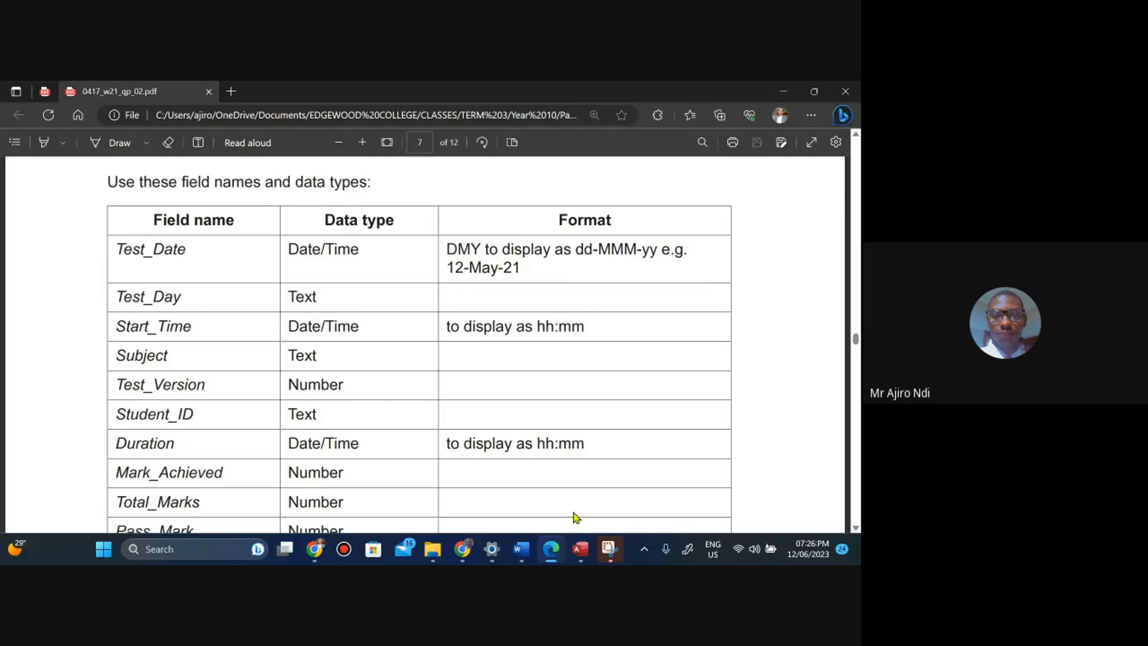
left_click(580, 556)
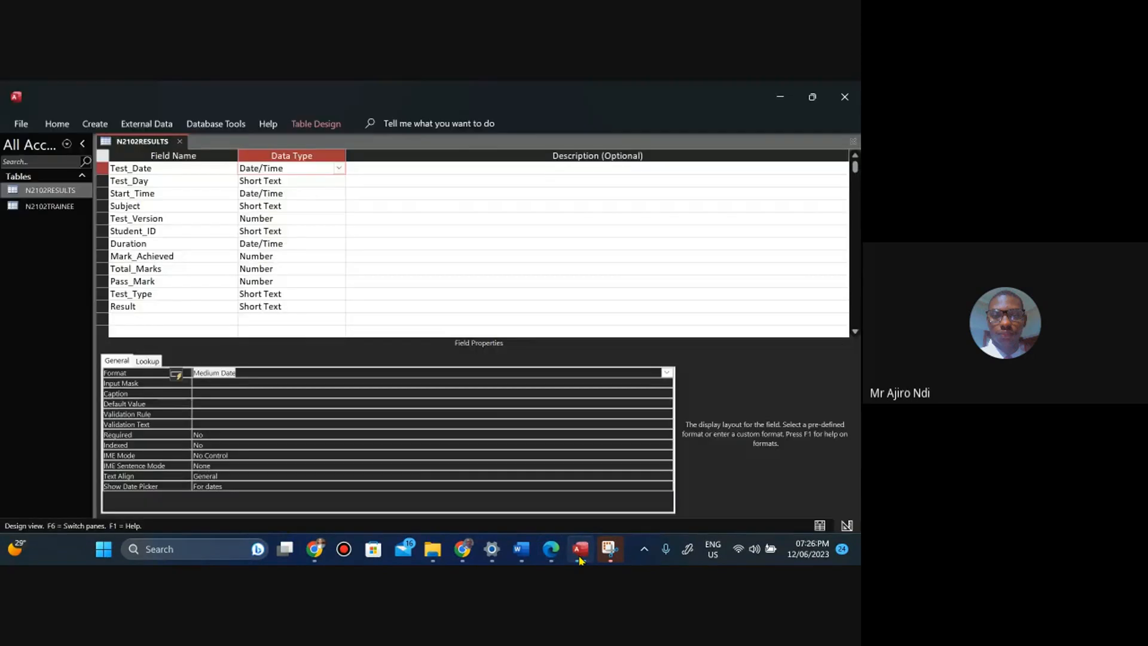
left_click(579, 556)
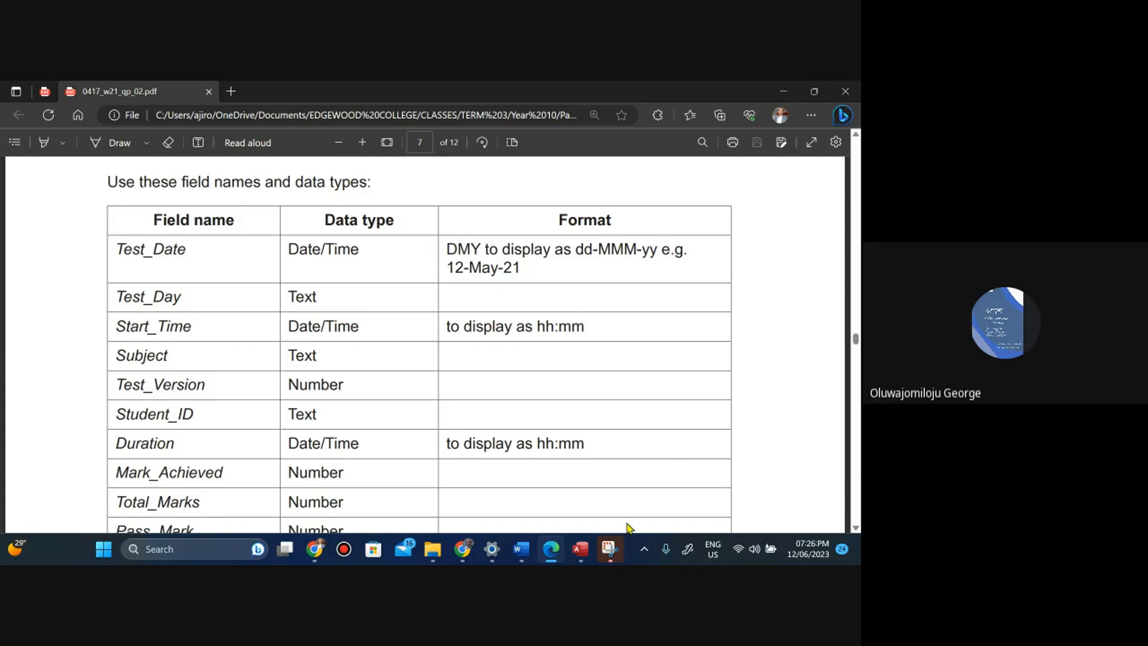
left_click(579, 549)
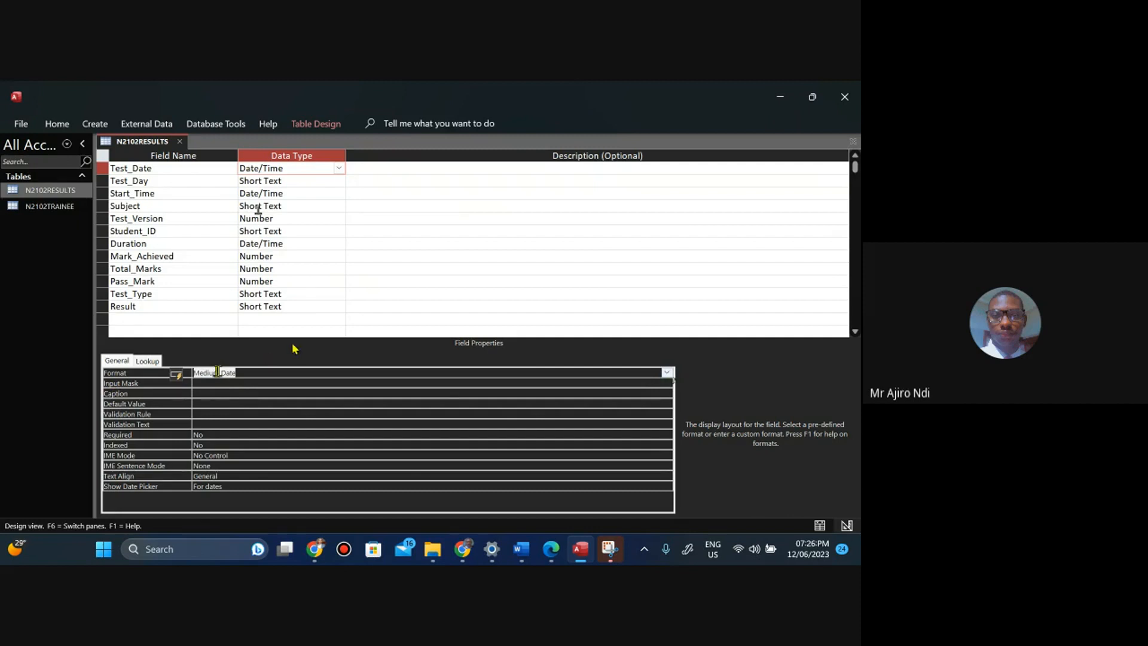
left_click(549, 557)
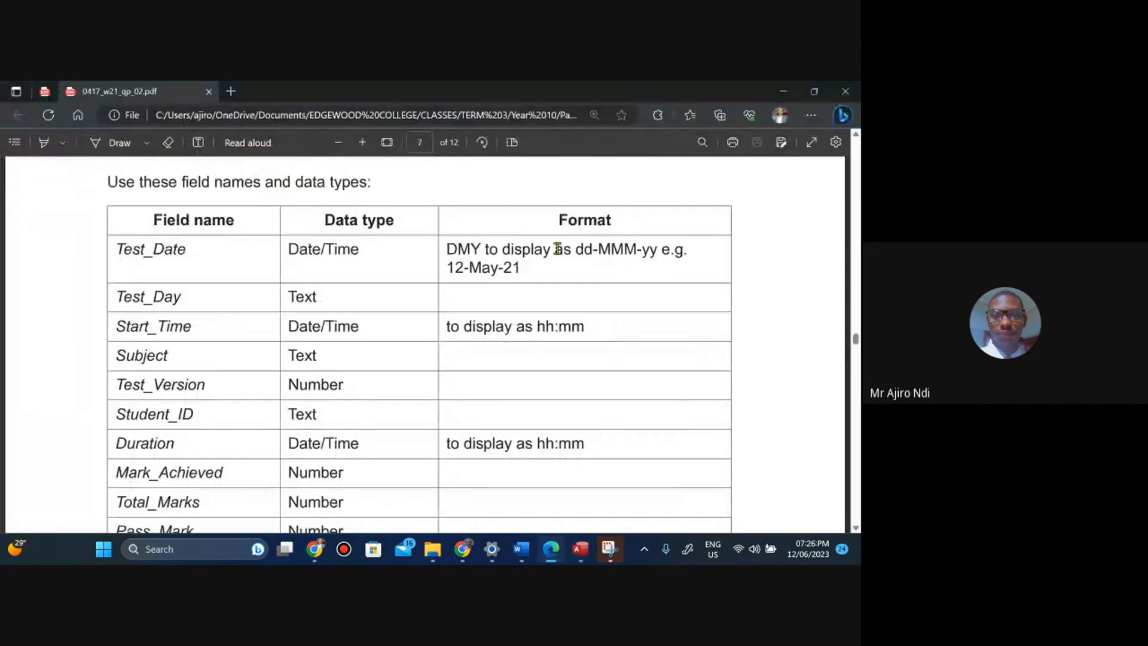
Set the Start_Time field's format to hh:mm, checking the requirement against the task paper.
left_click(578, 471)
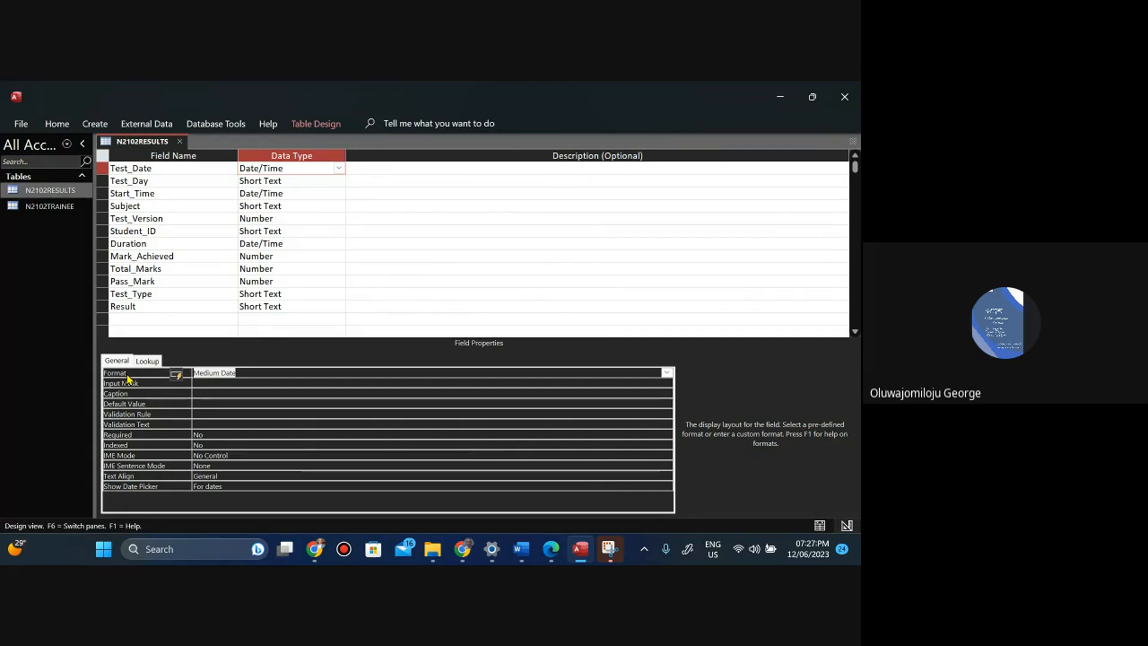
left_click(549, 559)
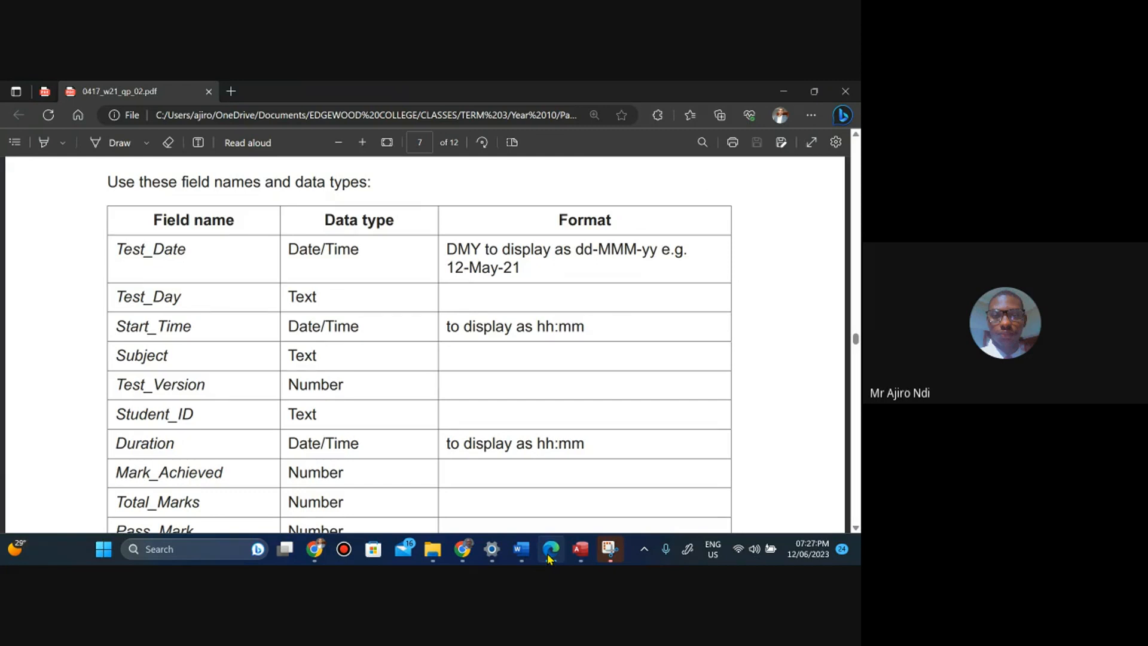
left_click(549, 558)
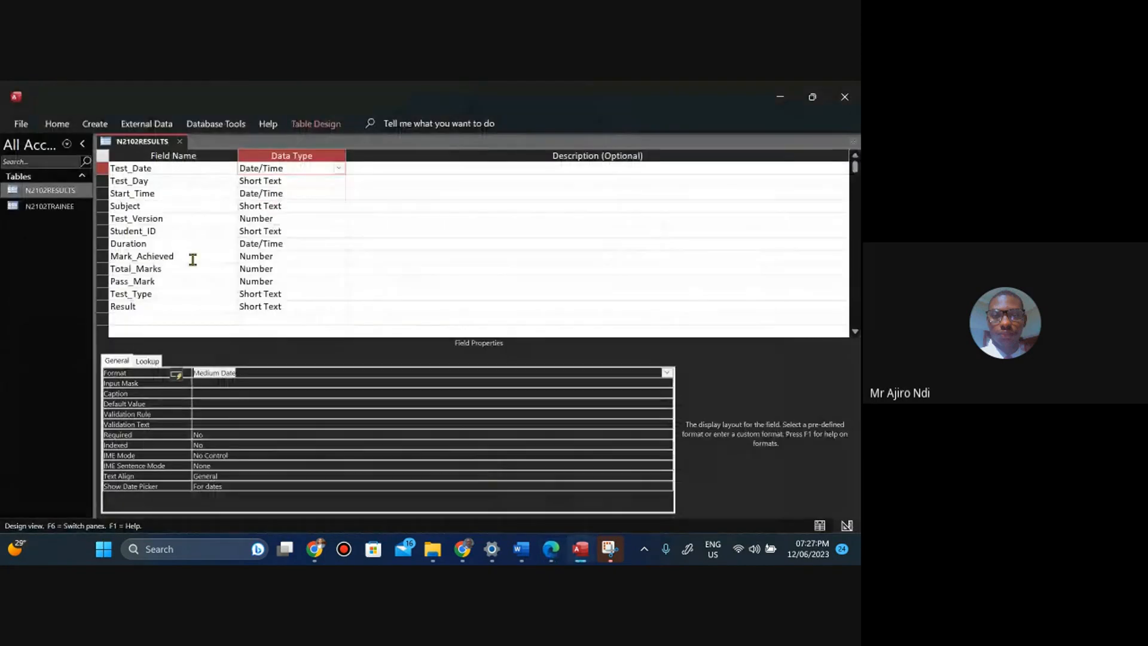
left_click(273, 192)
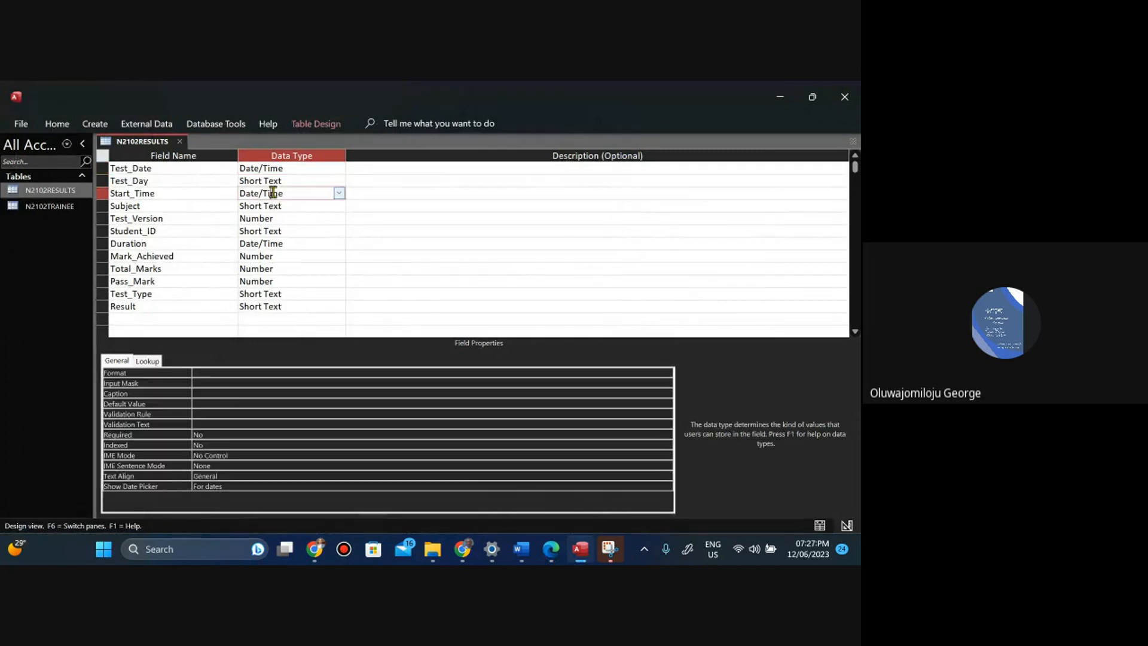
left_click(204, 371)
left_click(550, 550)
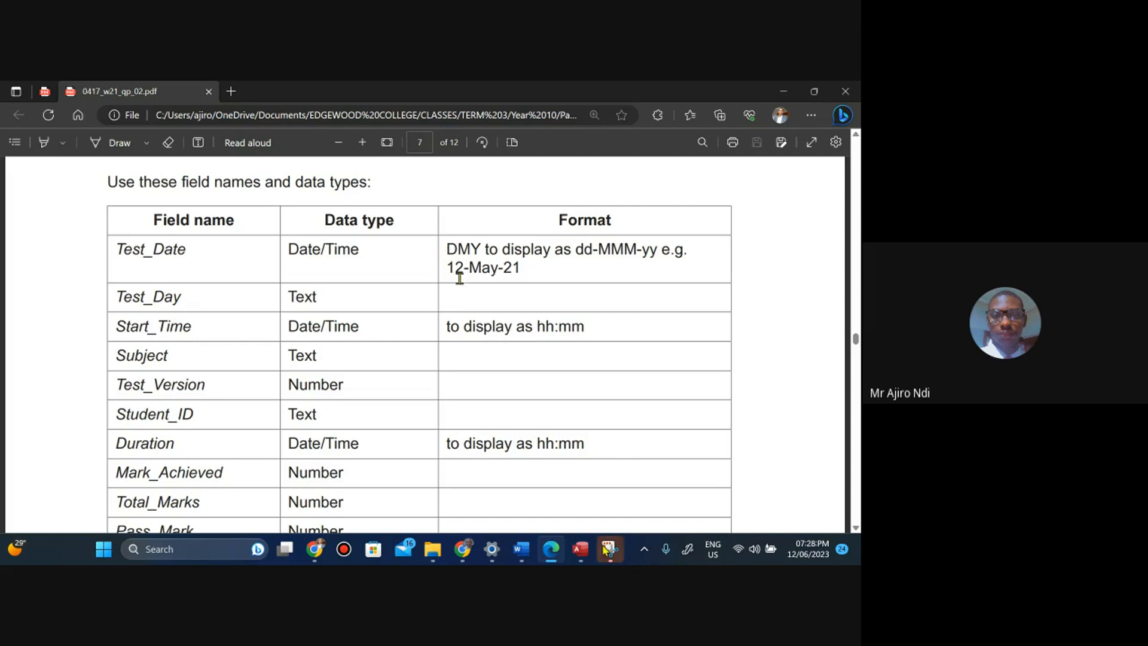
left_click(580, 549)
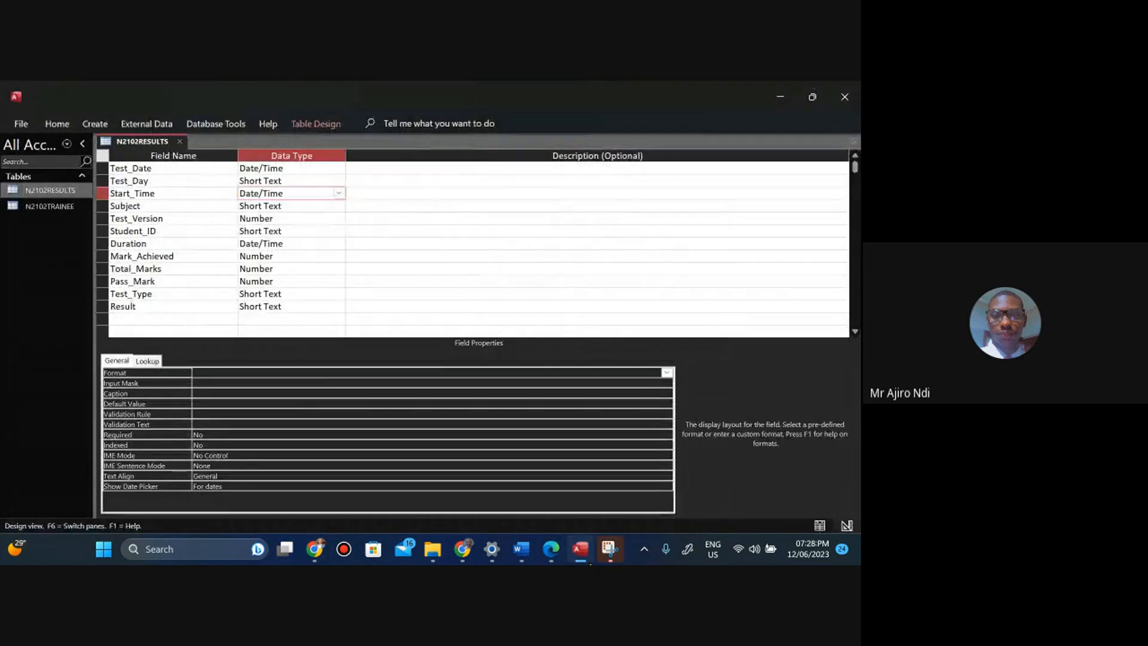
left_click(590, 563)
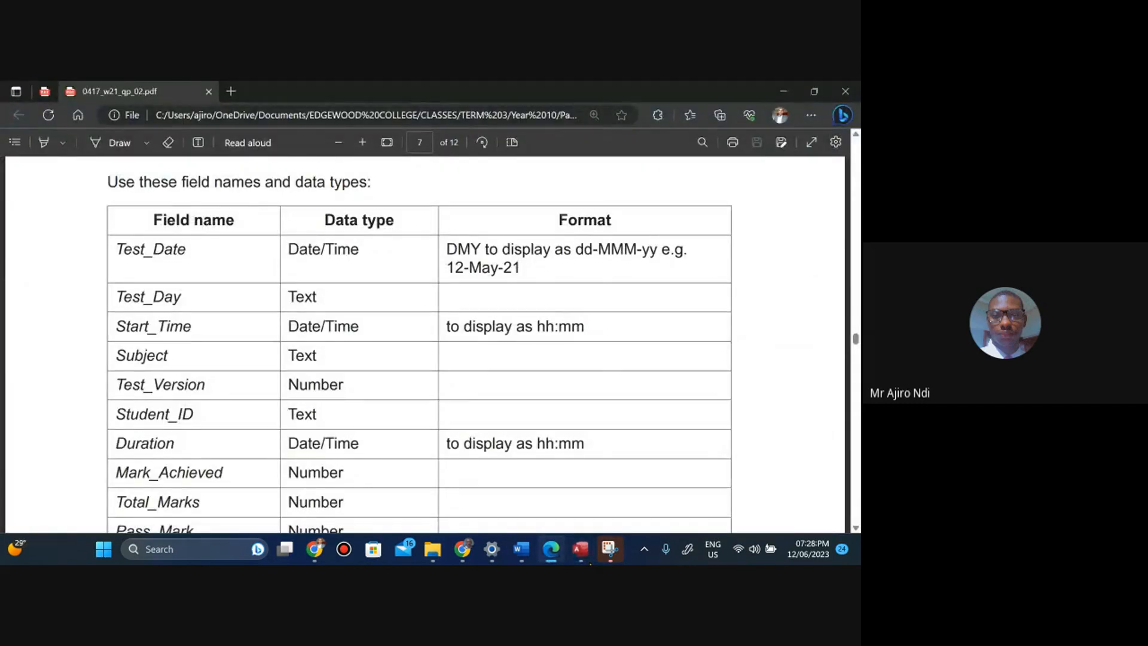
left_click(582, 550)
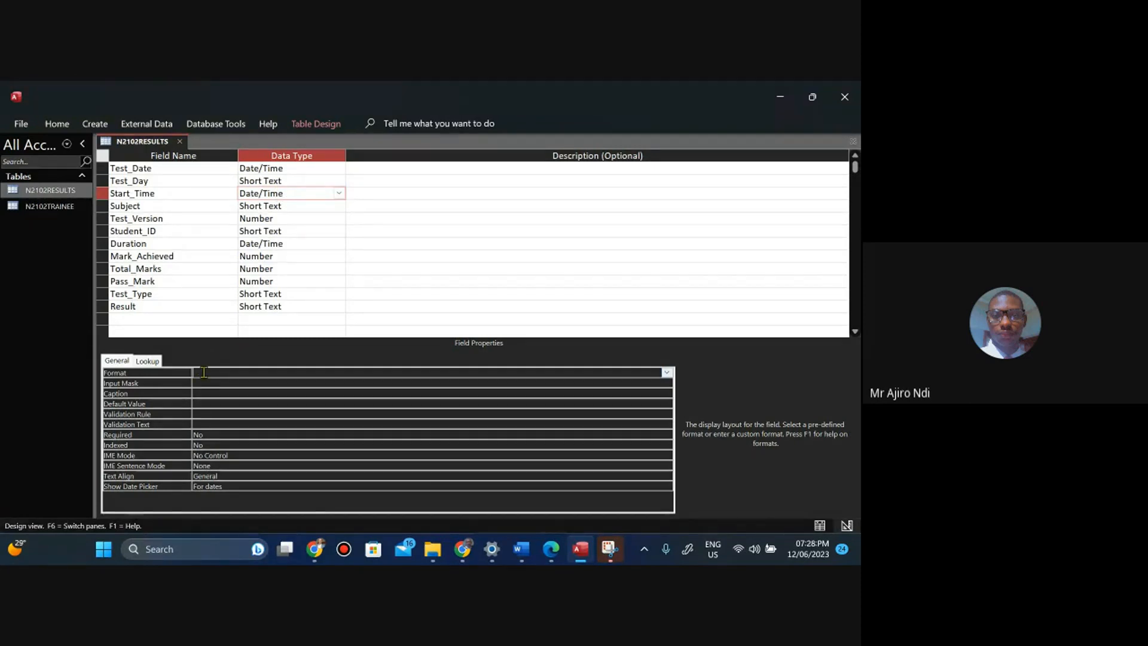
type("hh:mm")
mouse_move(550, 549)
left_click(551, 549)
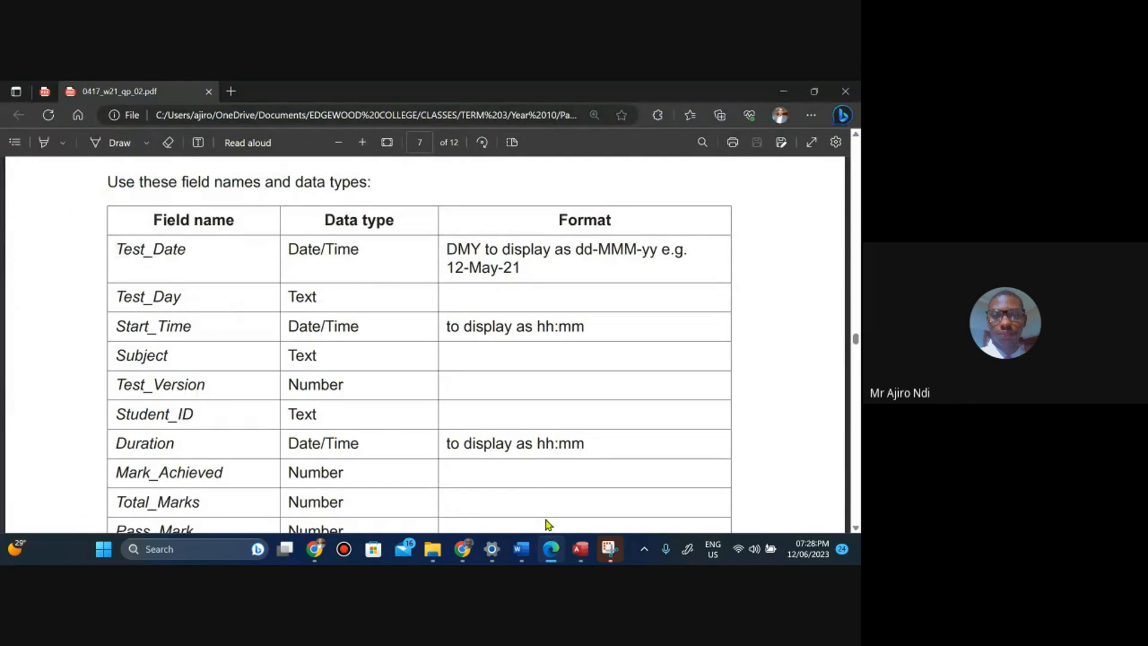
left_click(580, 549)
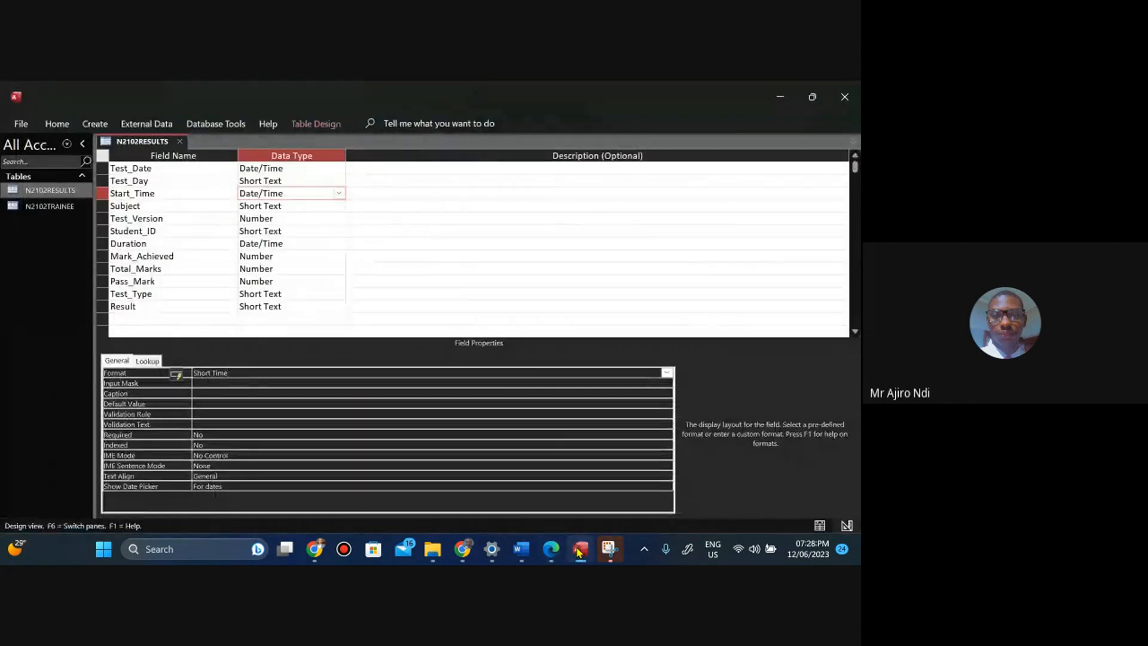
Set the Duration field's format to hh:mm.
left_click(268, 245)
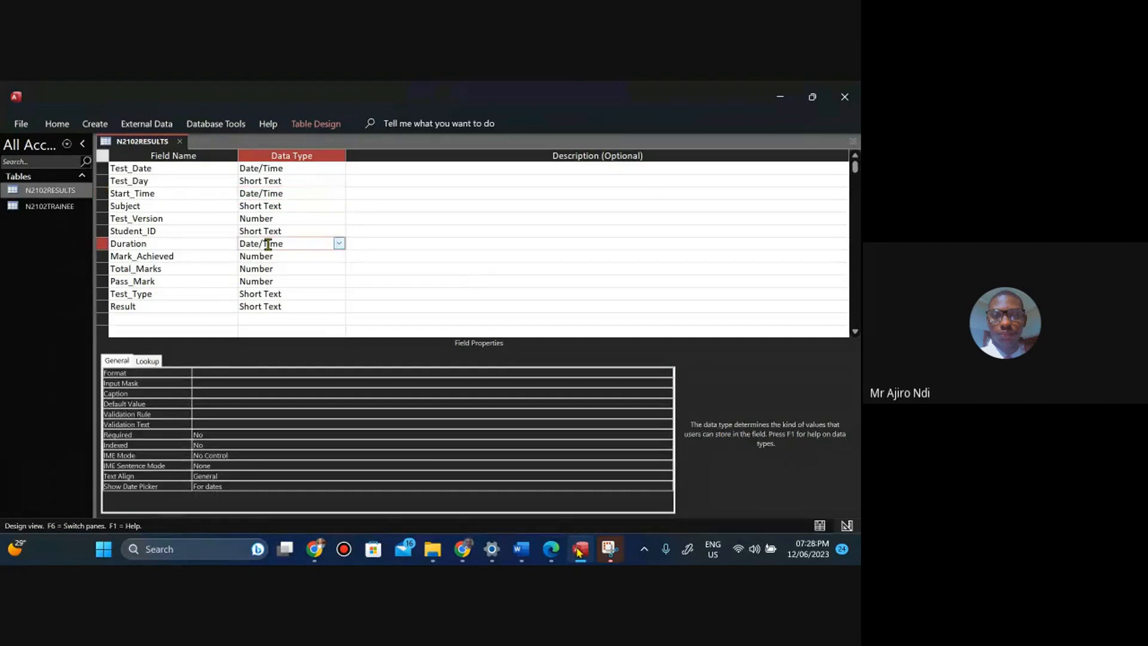
left_click(195, 373)
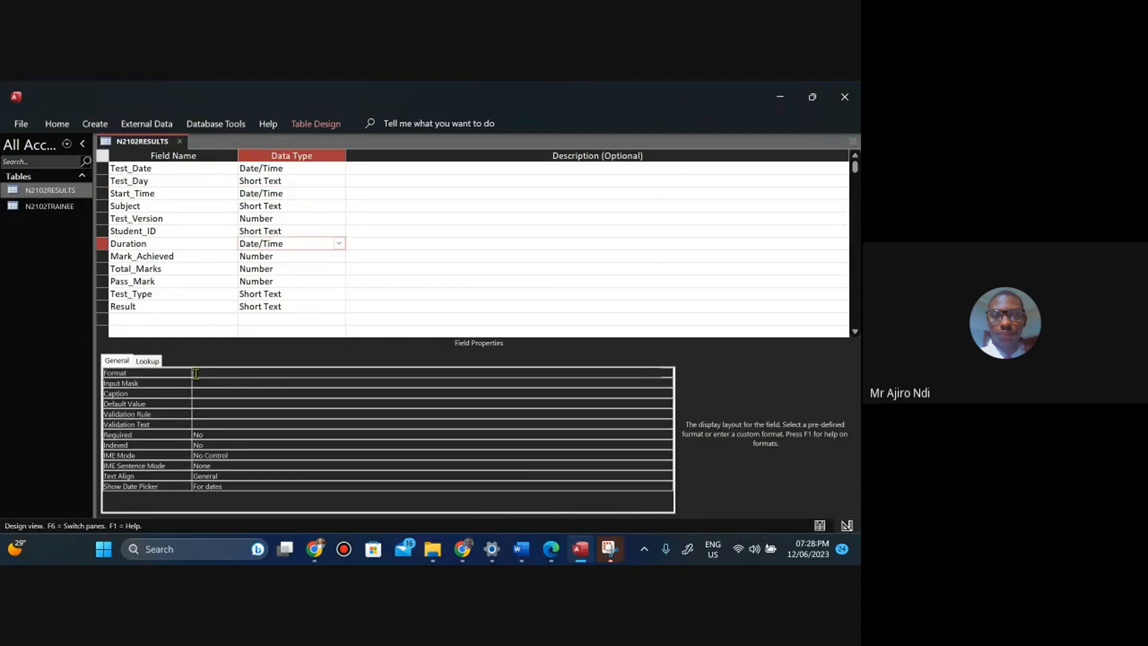
type("h:mm")
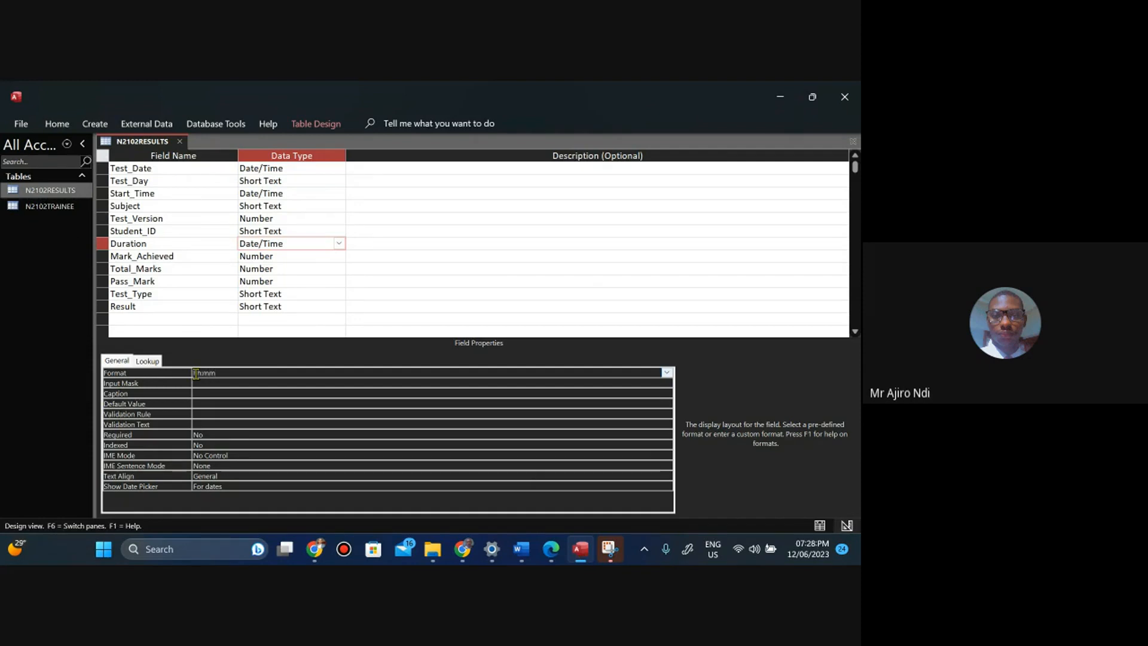
Scroll through the task paper's field table to check the remaining fields' required formats.
left_click(554, 559)
key("Down")
key("Down")
key("Down")
key("Down")
key("Down")
key("Down")
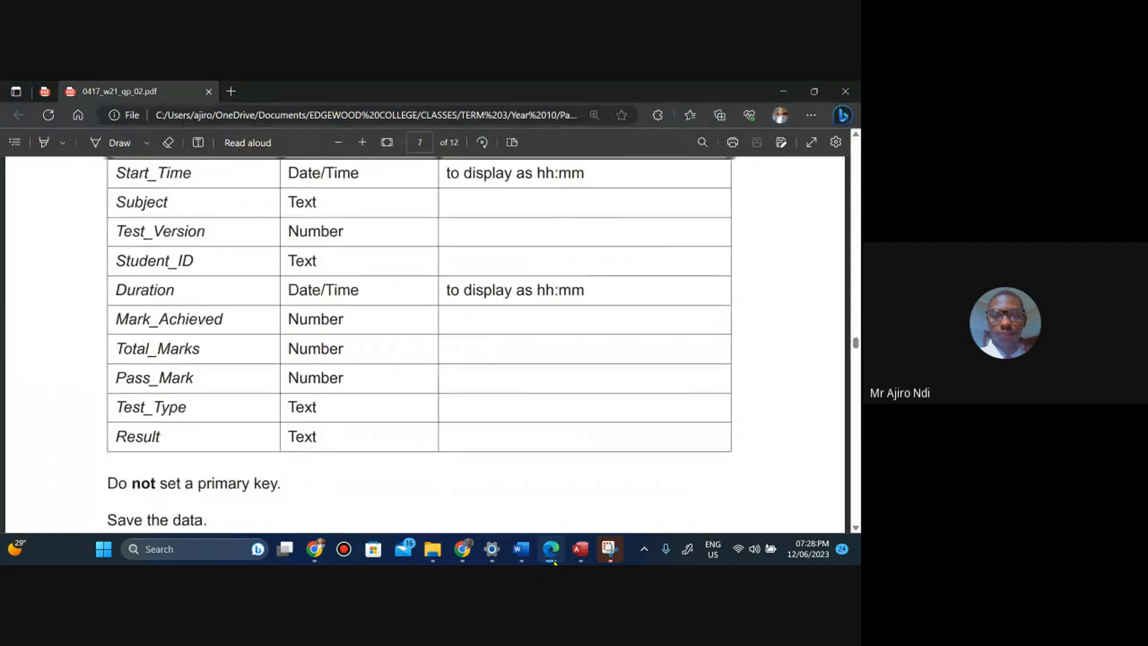
key("Up")
key("Up")
key("Up")
key("Up")
key("Up")
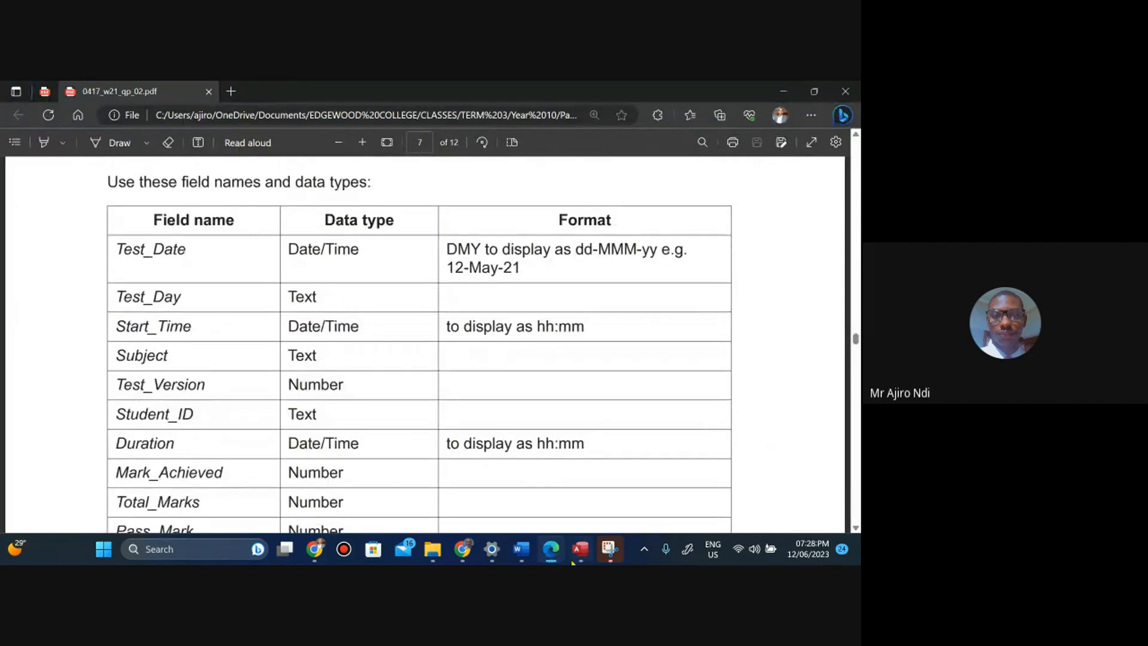
left_click(579, 560)
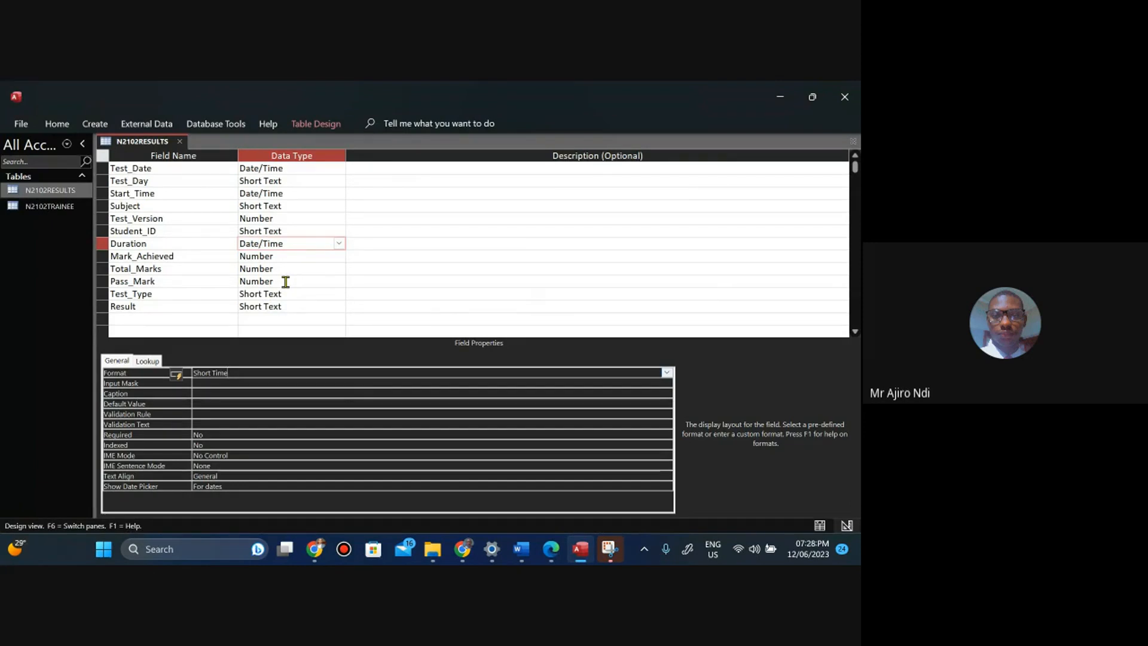
Check the Duration and Start_Time field formats and save the table design.
left_click(262, 256)
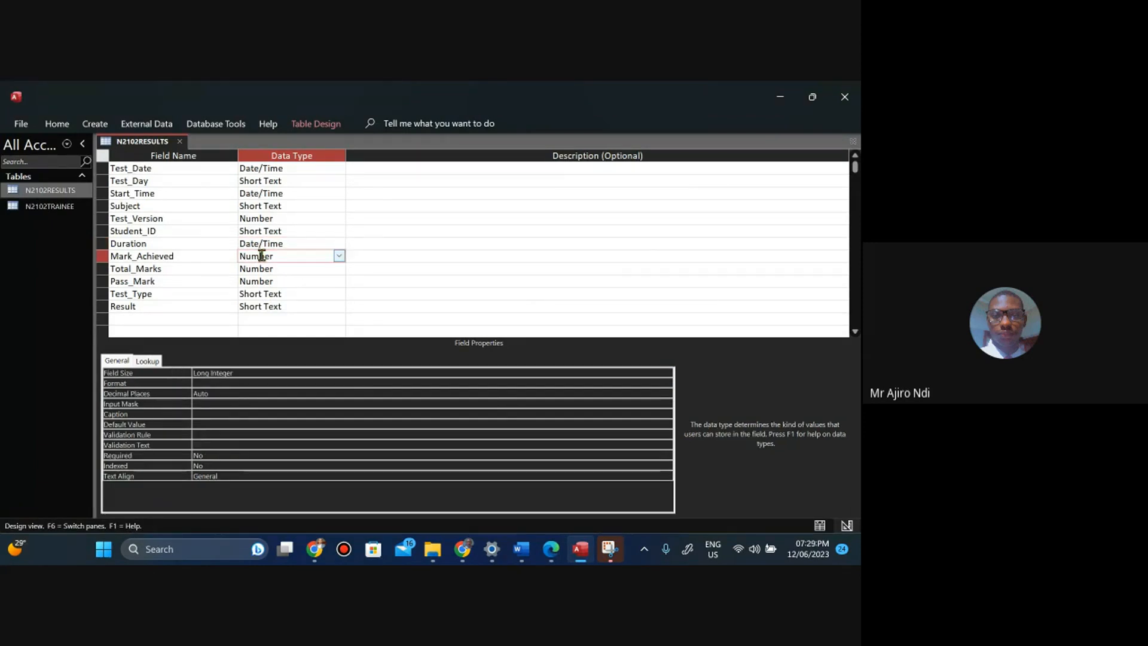
left_click(258, 244)
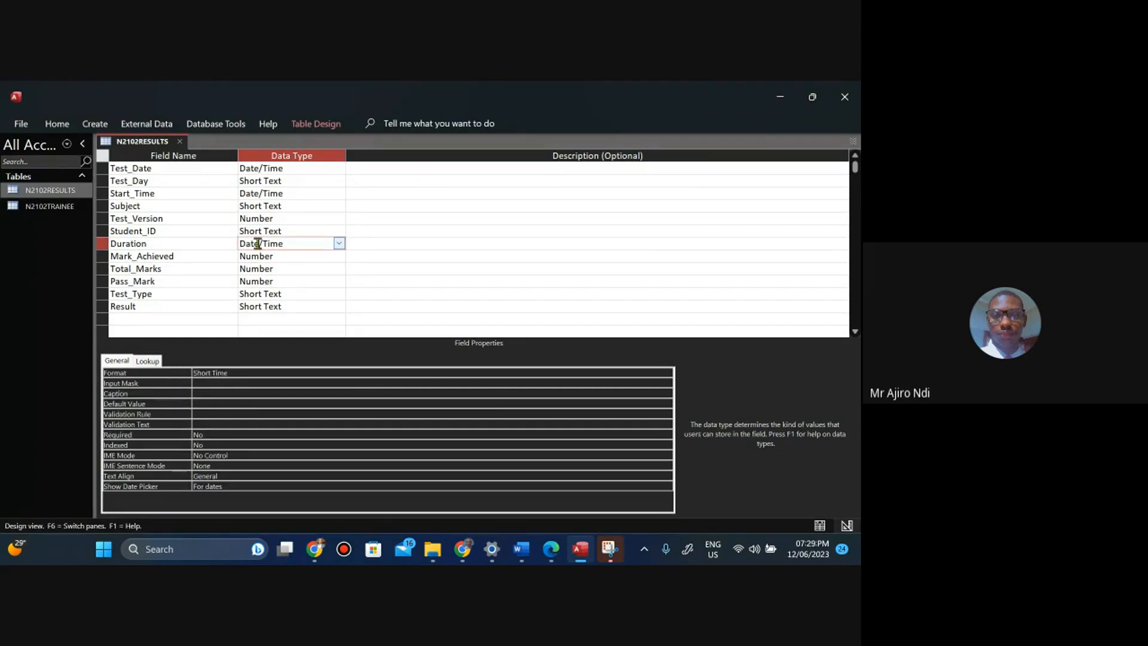
left_click(263, 194)
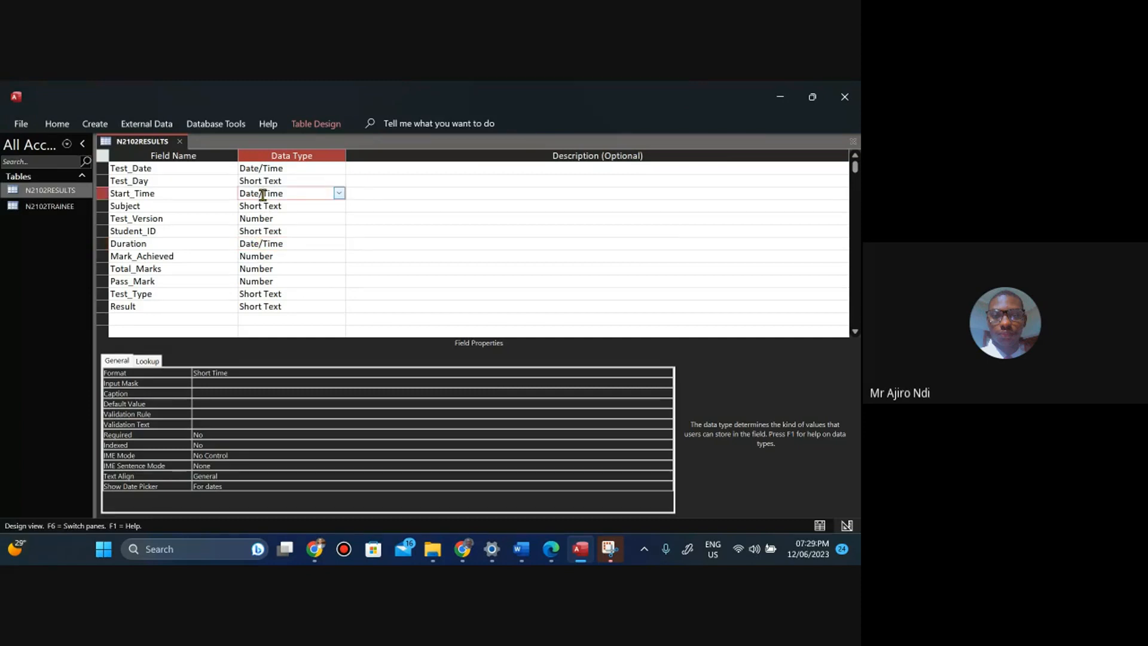
right_click(145, 145)
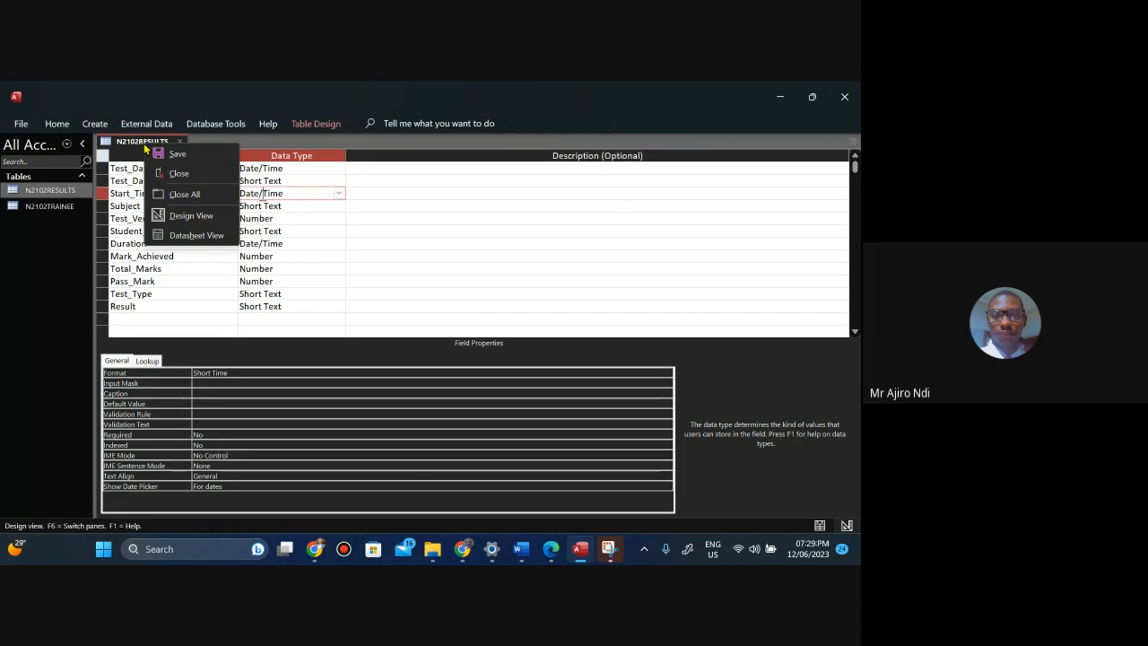
left_click(173, 156)
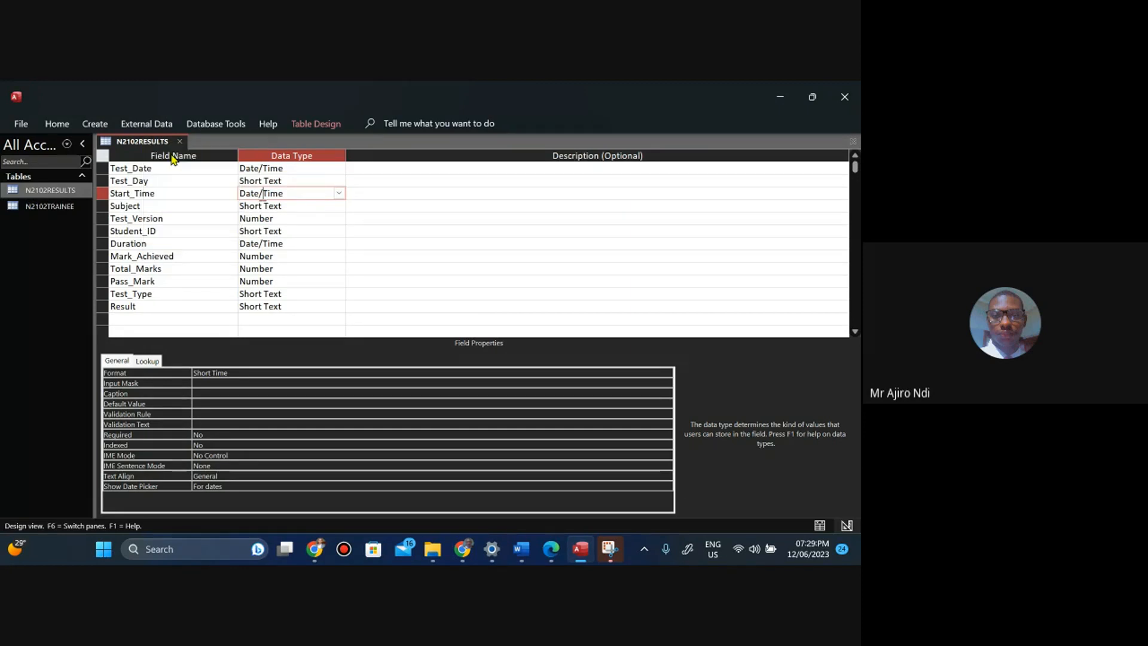
Switch the table to Datasheet View and compare its columns with the task paper's field list.
right_click(129, 145)
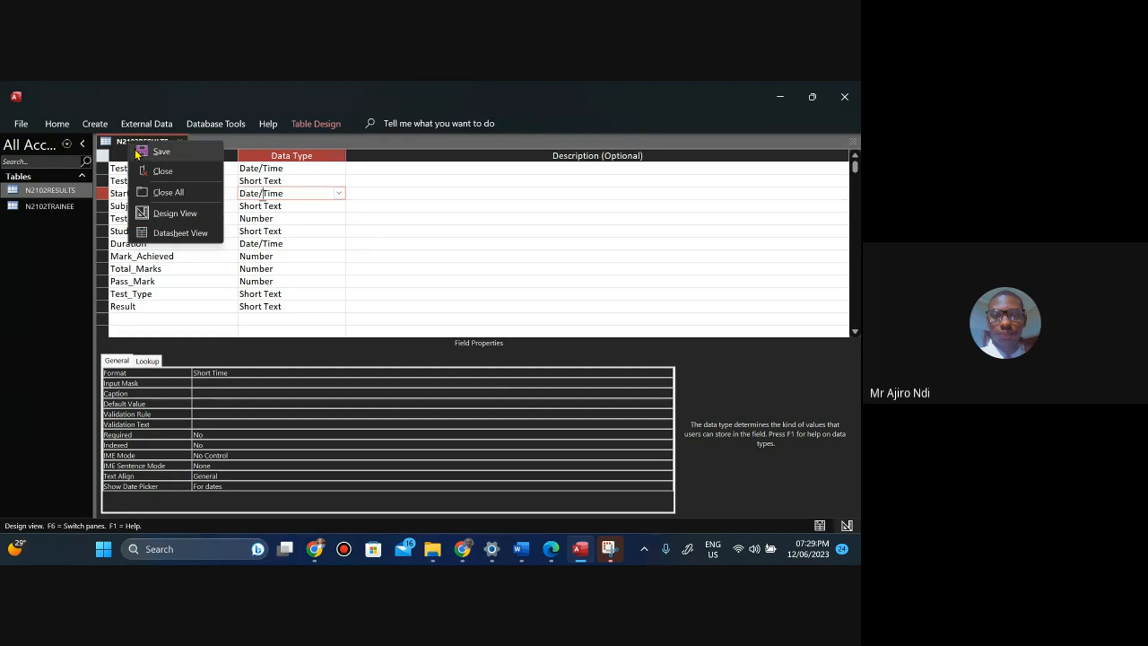
left_click(174, 234)
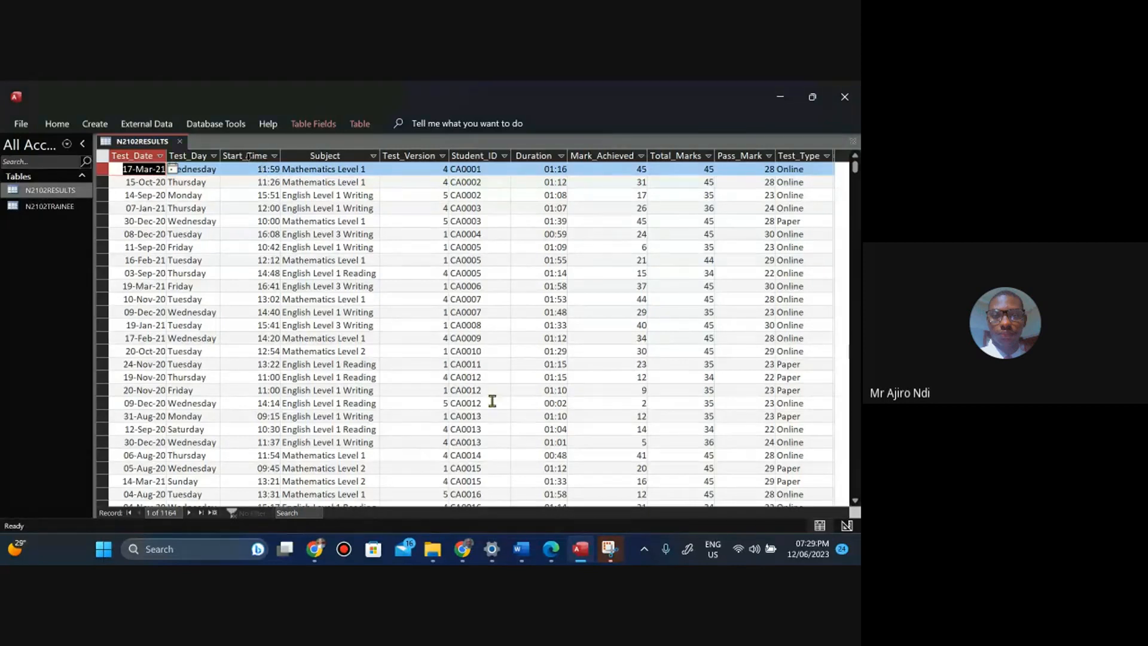
left_click(552, 555)
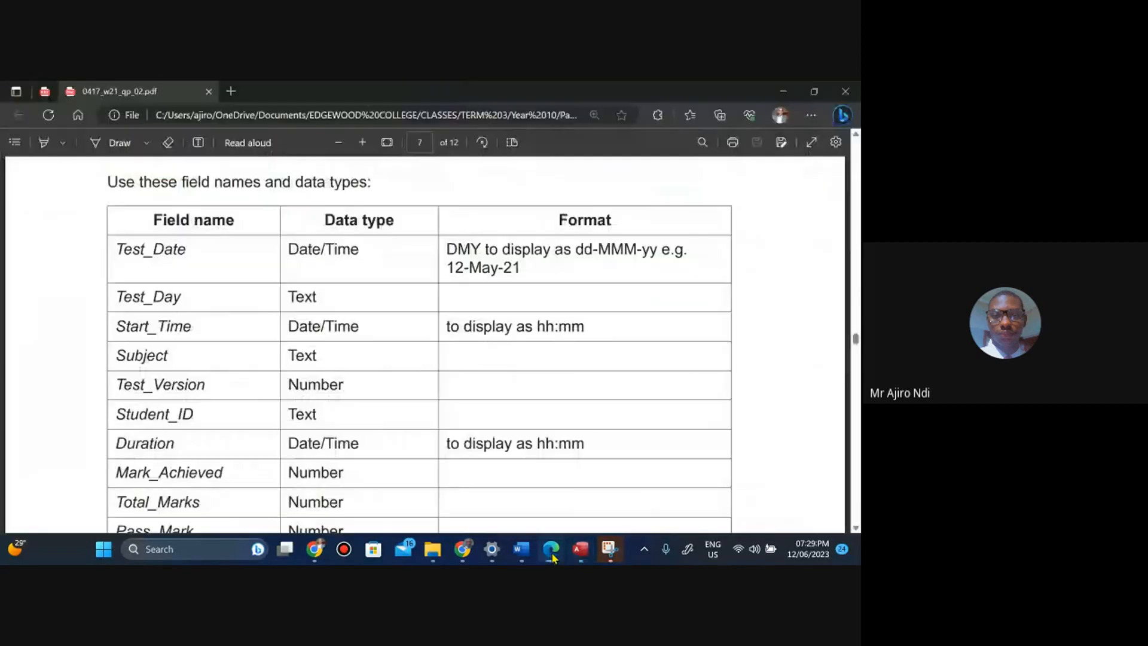
key("Down")
key("Down")
key("Down")
key("Down")
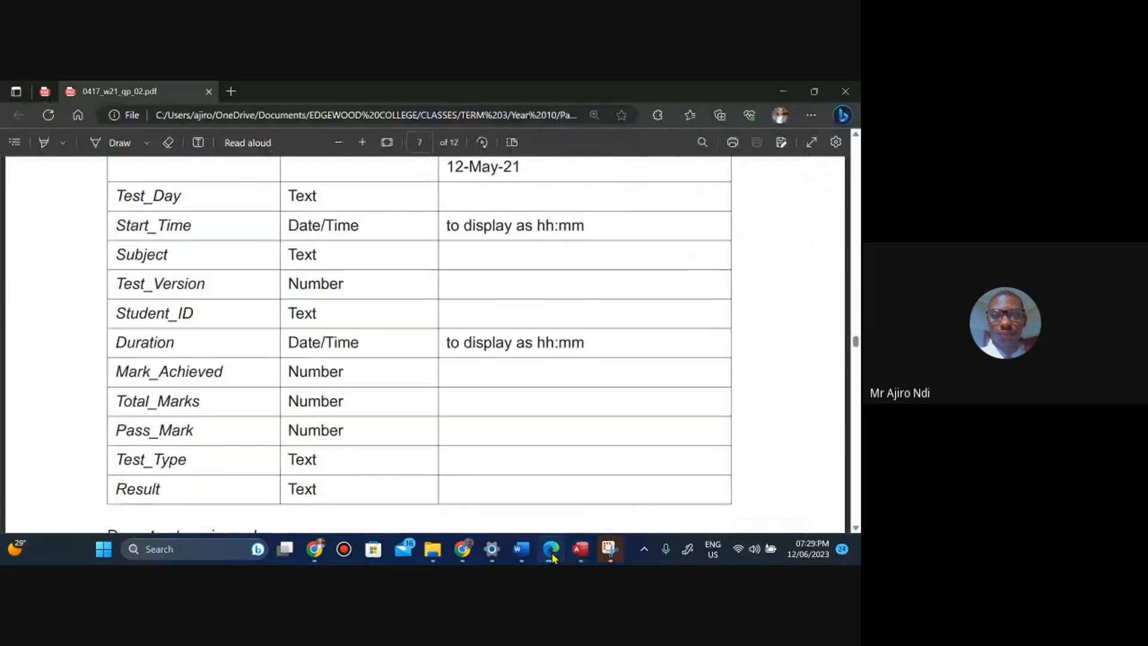
left_click(552, 556)
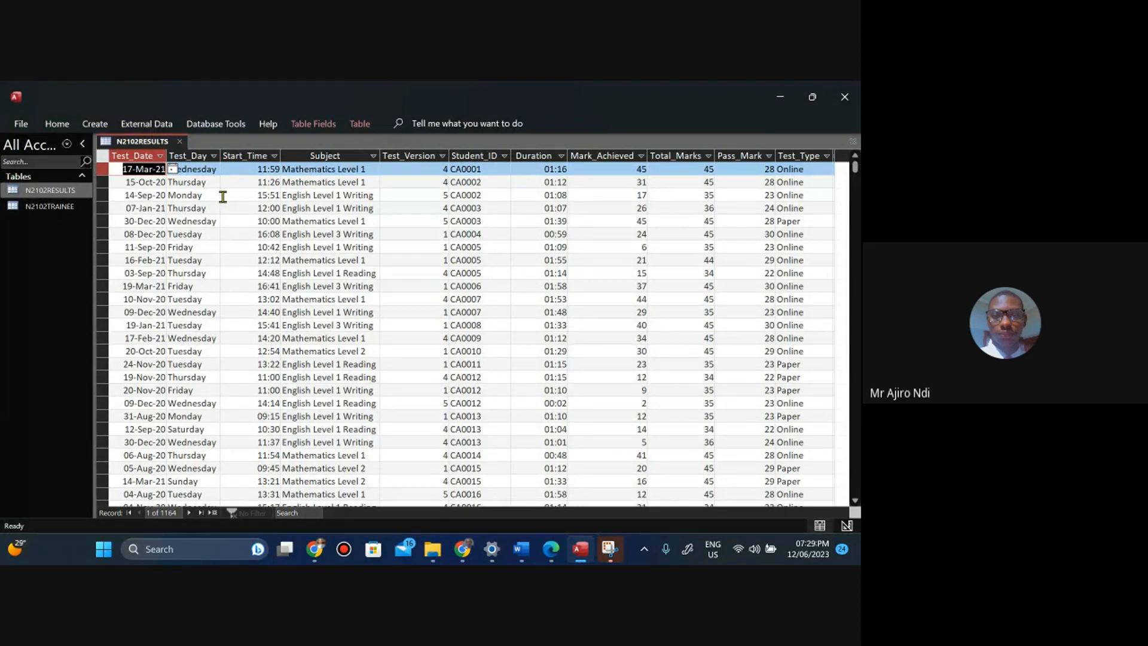
Close the N2102RESULTS table.
mouse_move(454, 559)
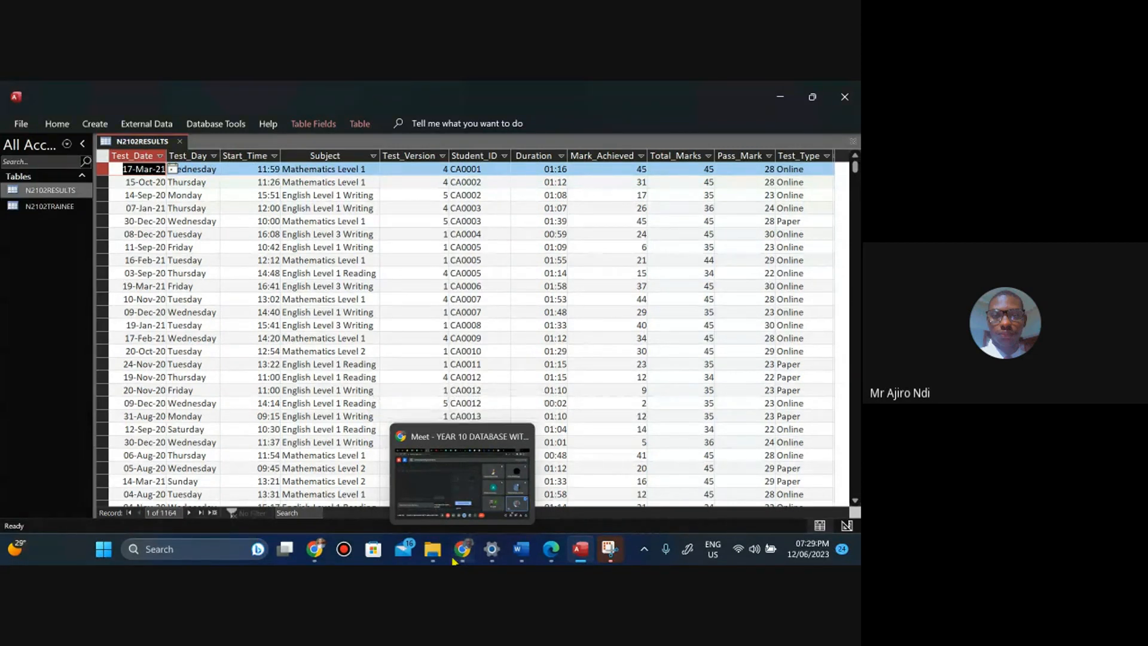
right_click(140, 142)
left_click(160, 176)
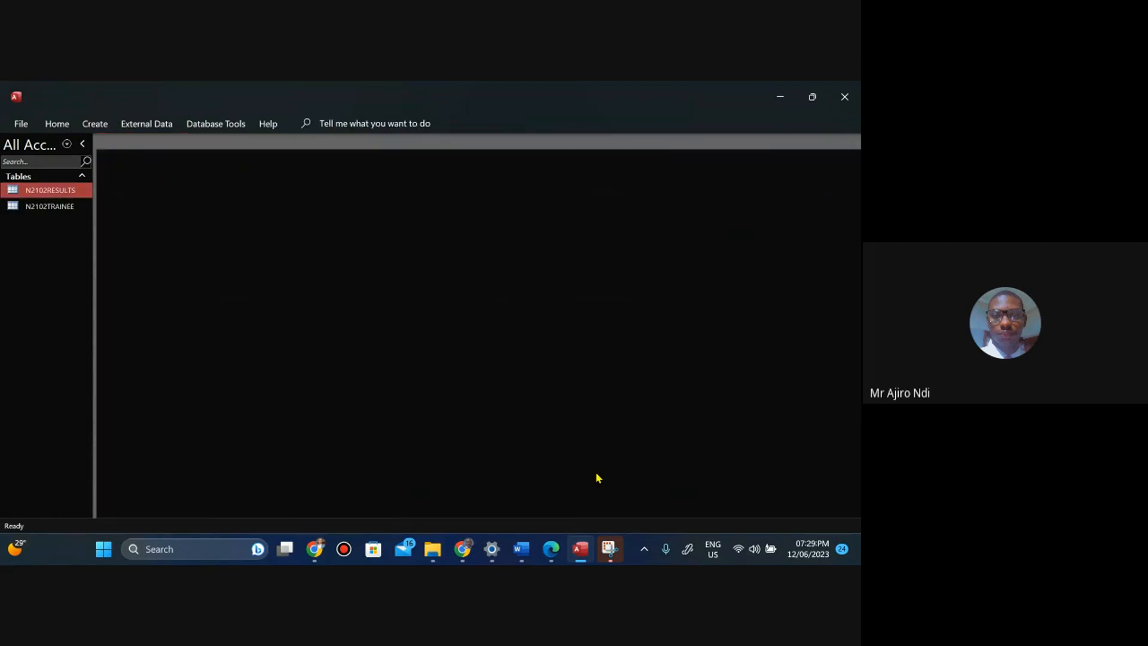
Read the Evidence 5 instructions in the task paper and reopen N2102RESULTS in Design View.
left_click(550, 555)
key("Down")
key("Down")
key("Down")
key("Down")
key("Down")
key("Down")
key("Down")
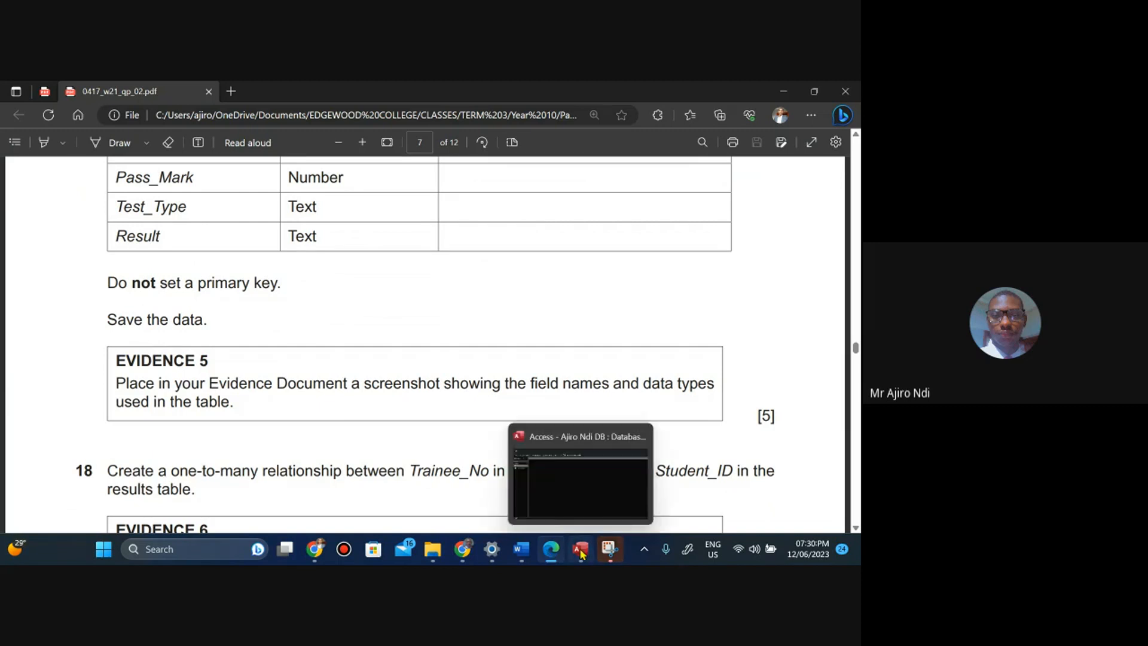
left_click(576, 546)
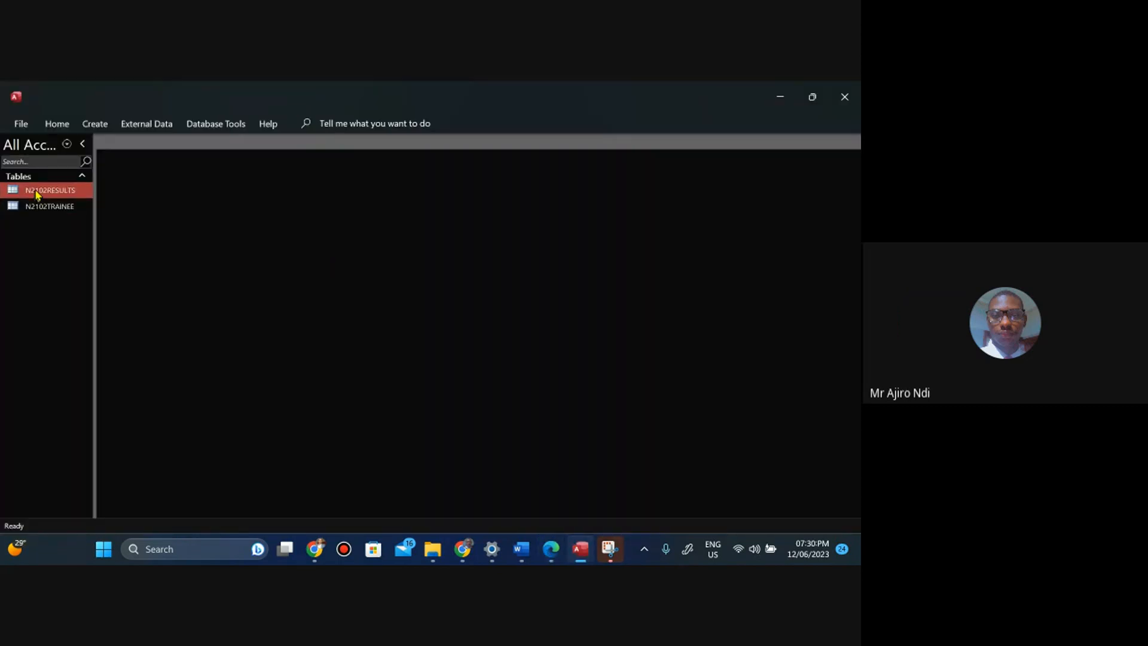
right_click(38, 194)
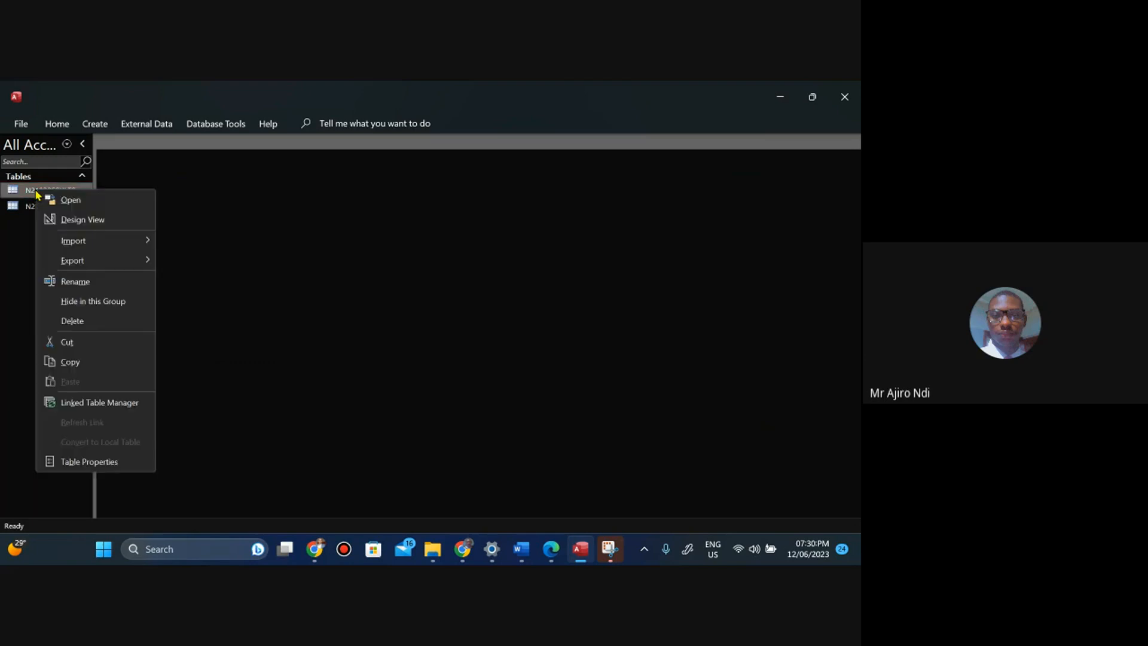
left_click(60, 224)
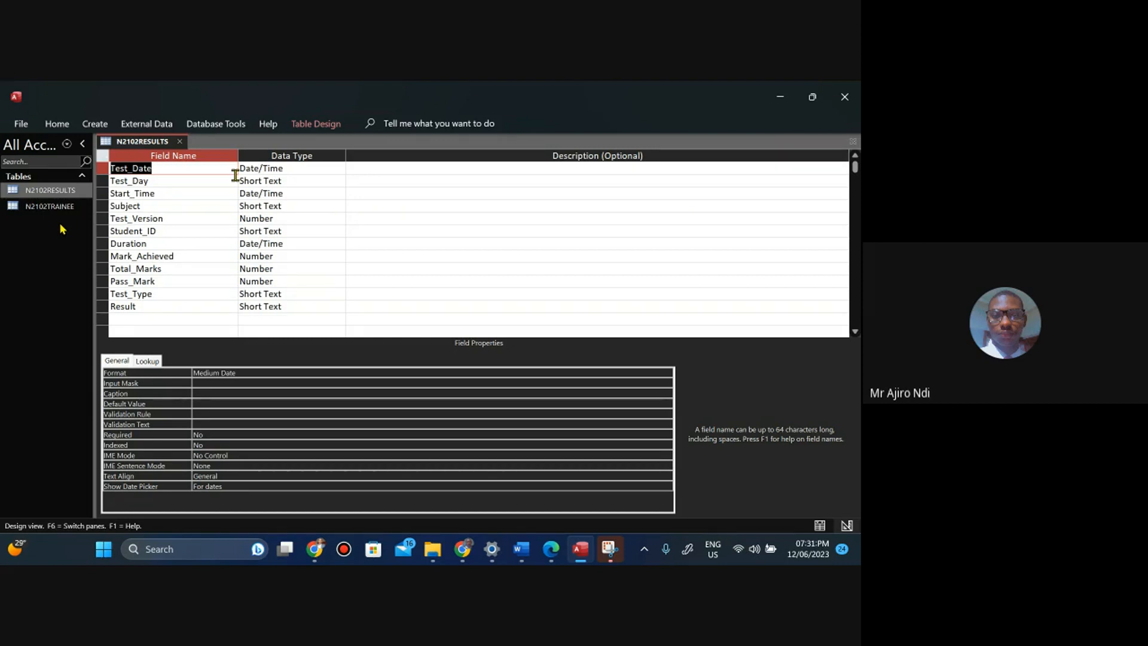
Capture a screenshot of the table's field names and data types with Snipping Tool.
left_click(137, 330)
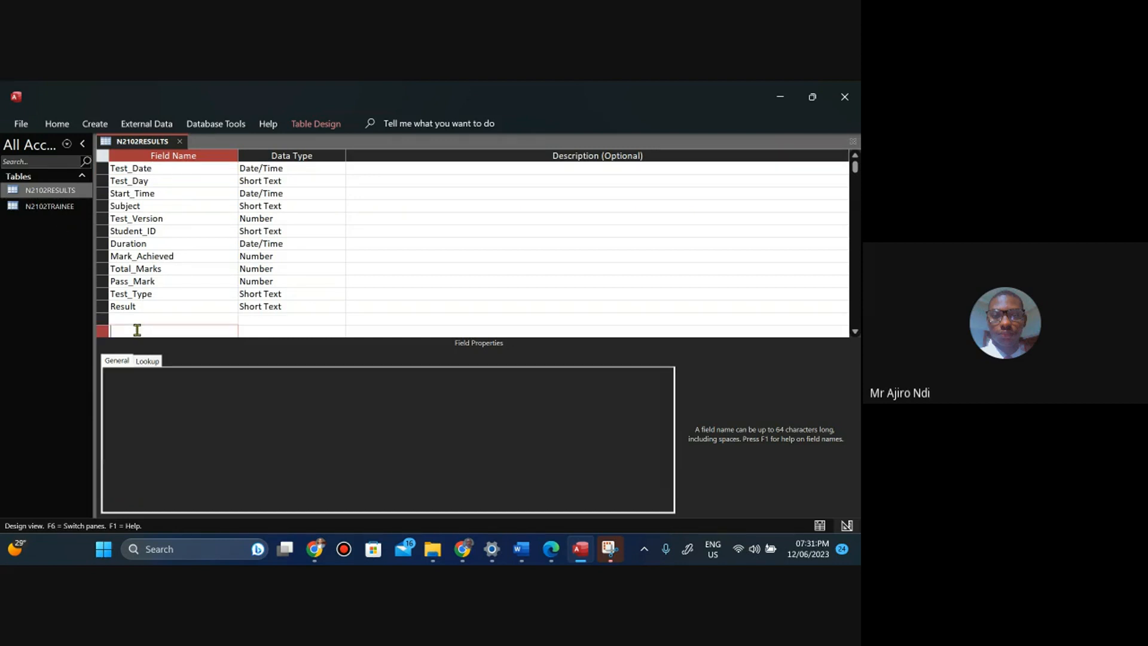
left_click(609, 550)
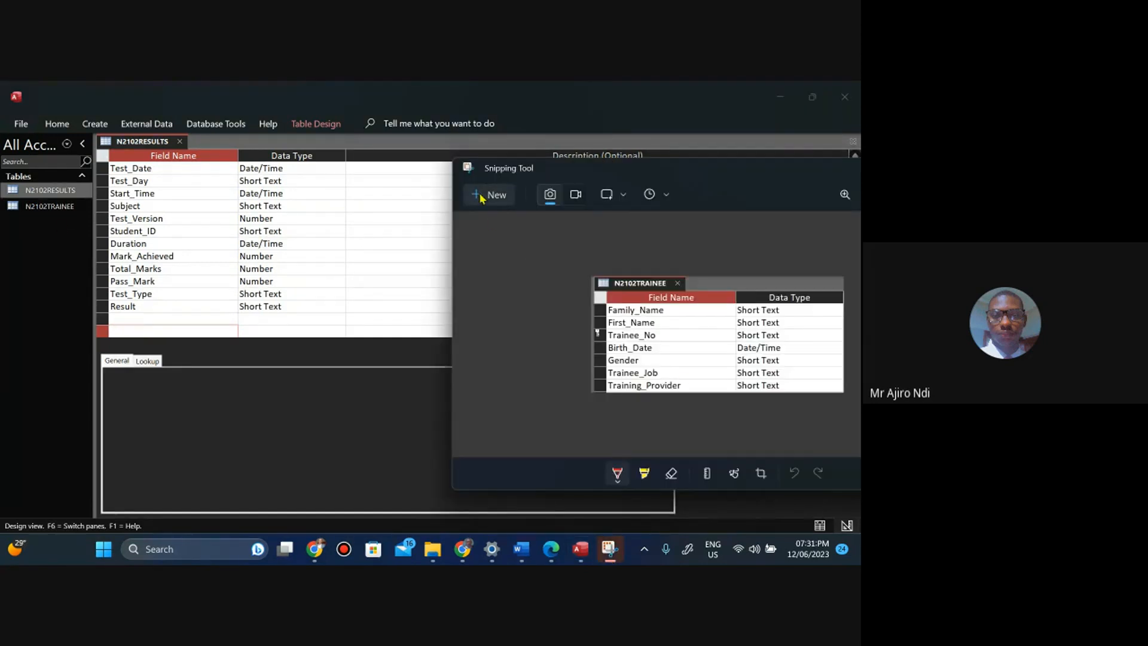
left_click(485, 196)
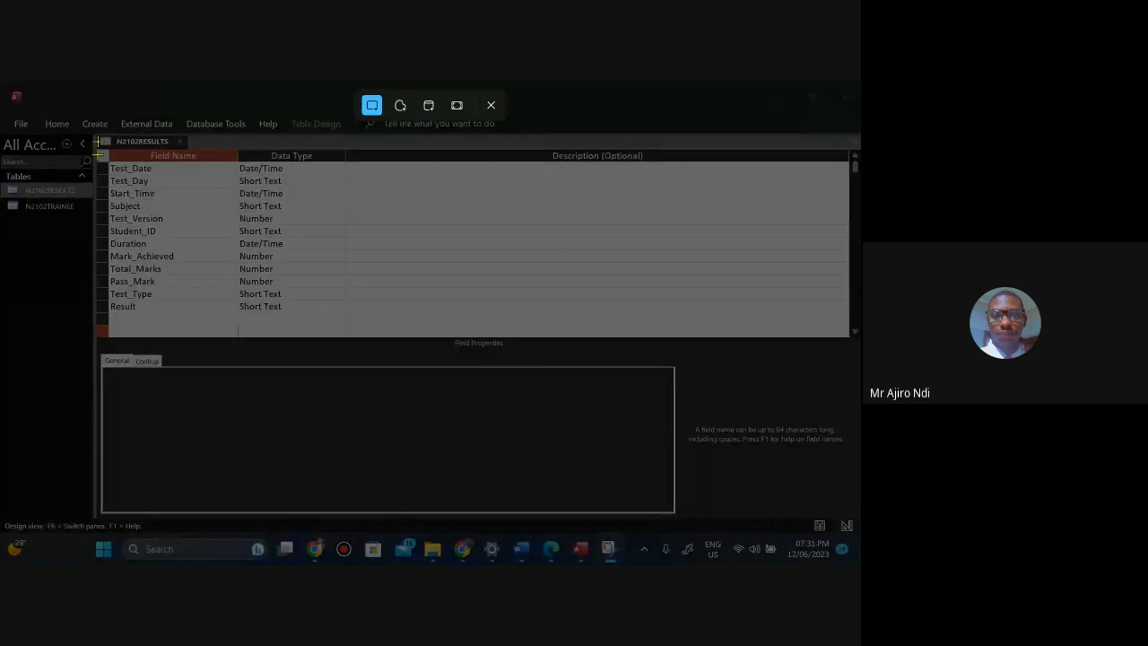
left_click_drag(93, 133, 346, 312)
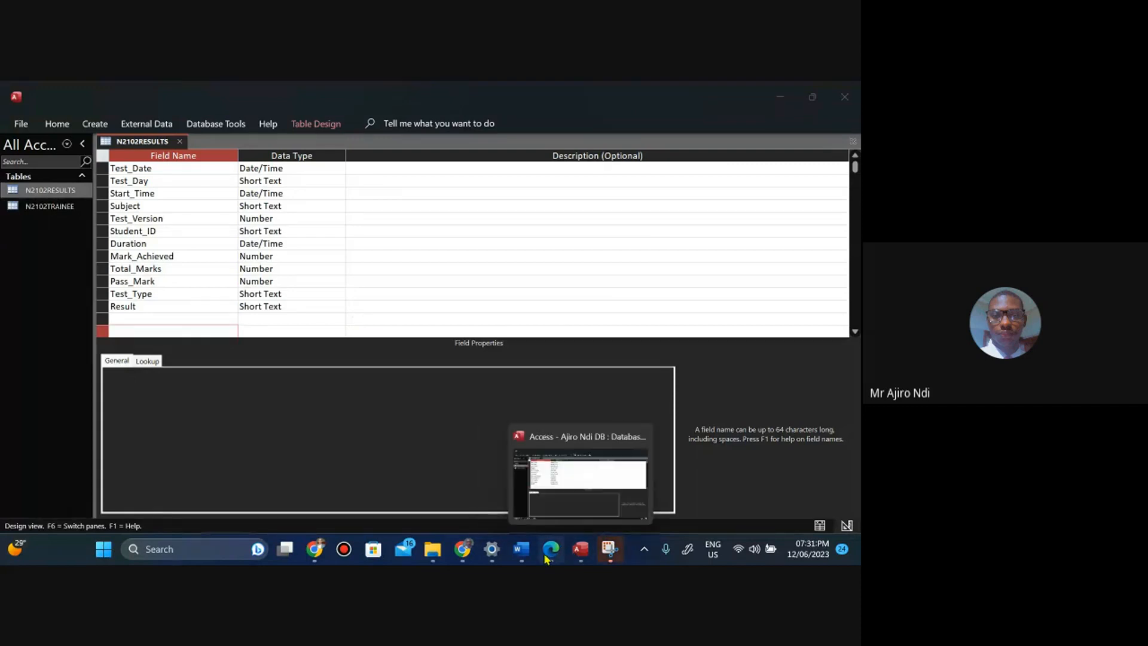
Paste the captured field-name and data-type screenshot under Step 17 Evidence 5 in the evidence document.
left_click(521, 549)
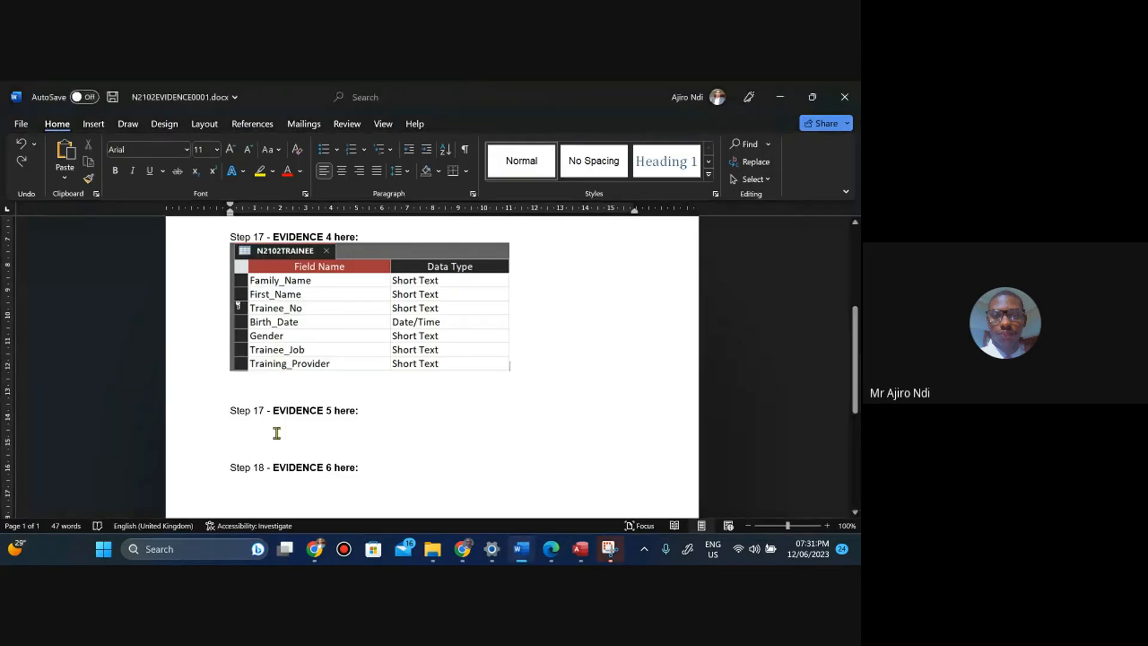
left_click(235, 425)
right_click(234, 424)
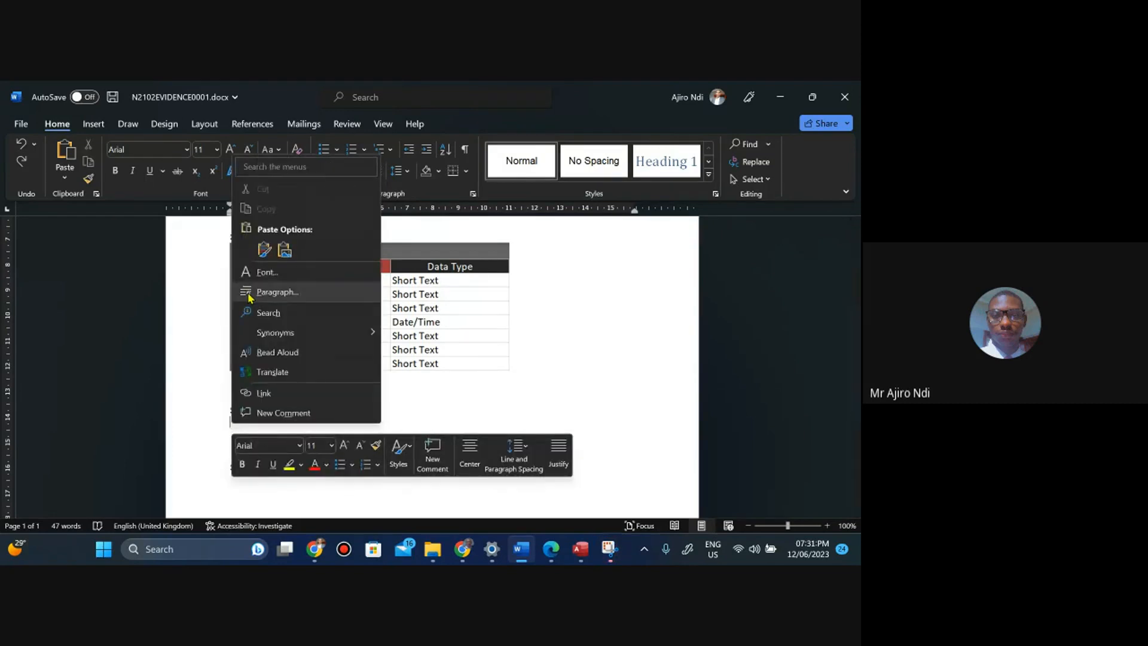
left_click(265, 247)
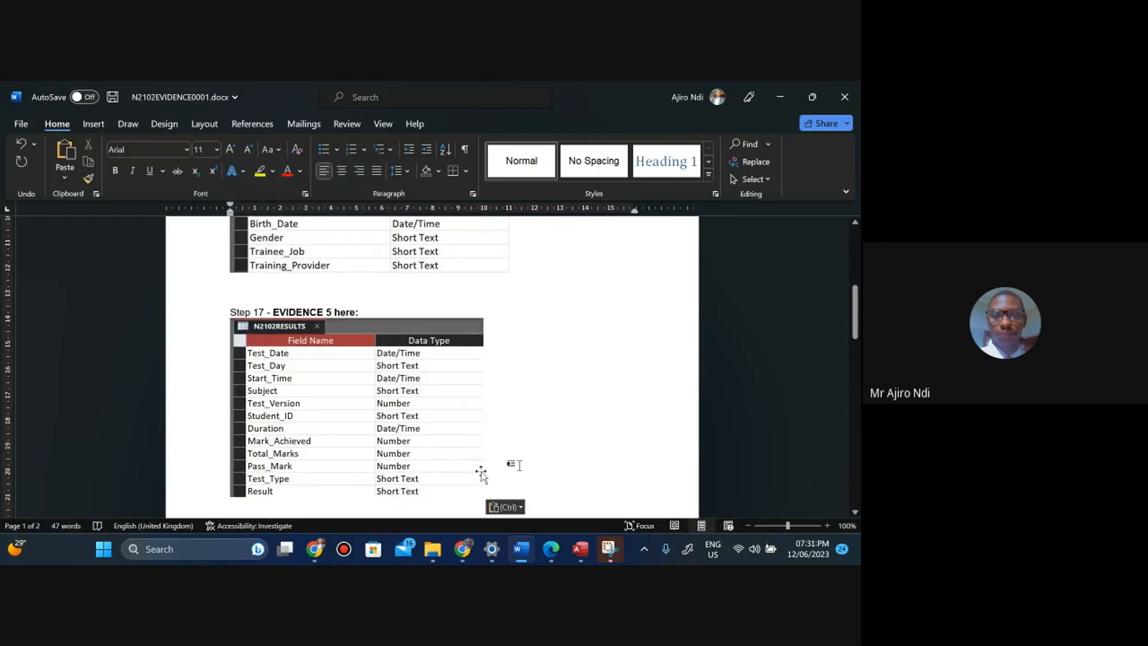
Enlarge the Evidence 5 screenshot to a width of 11 cm.
left_click(446, 453)
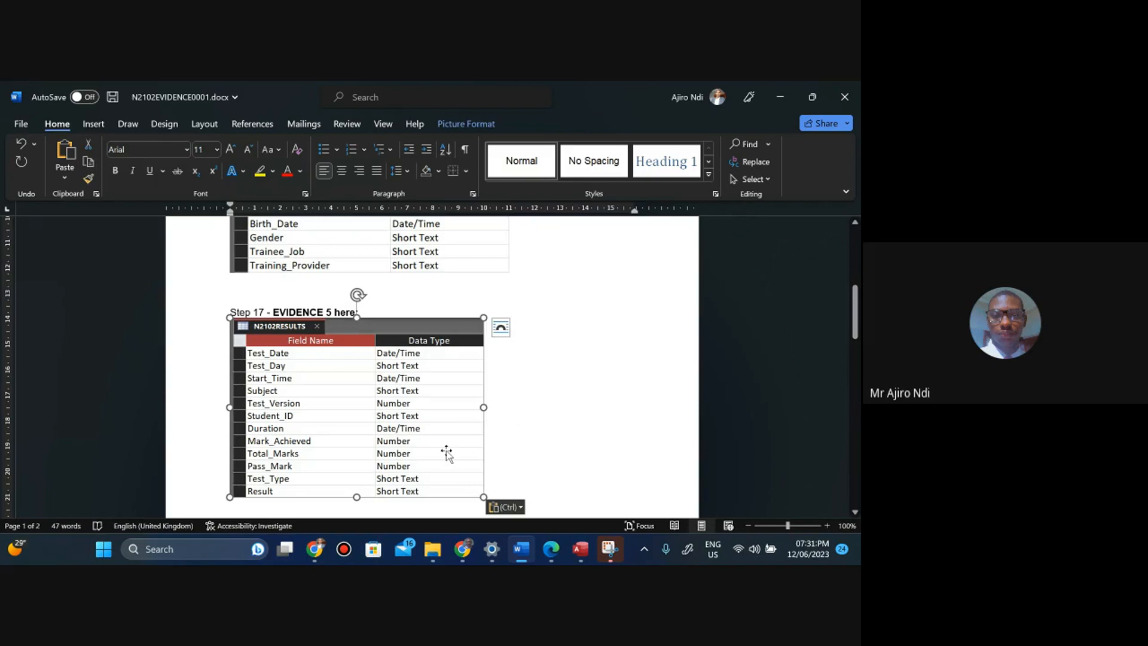
left_click(469, 125)
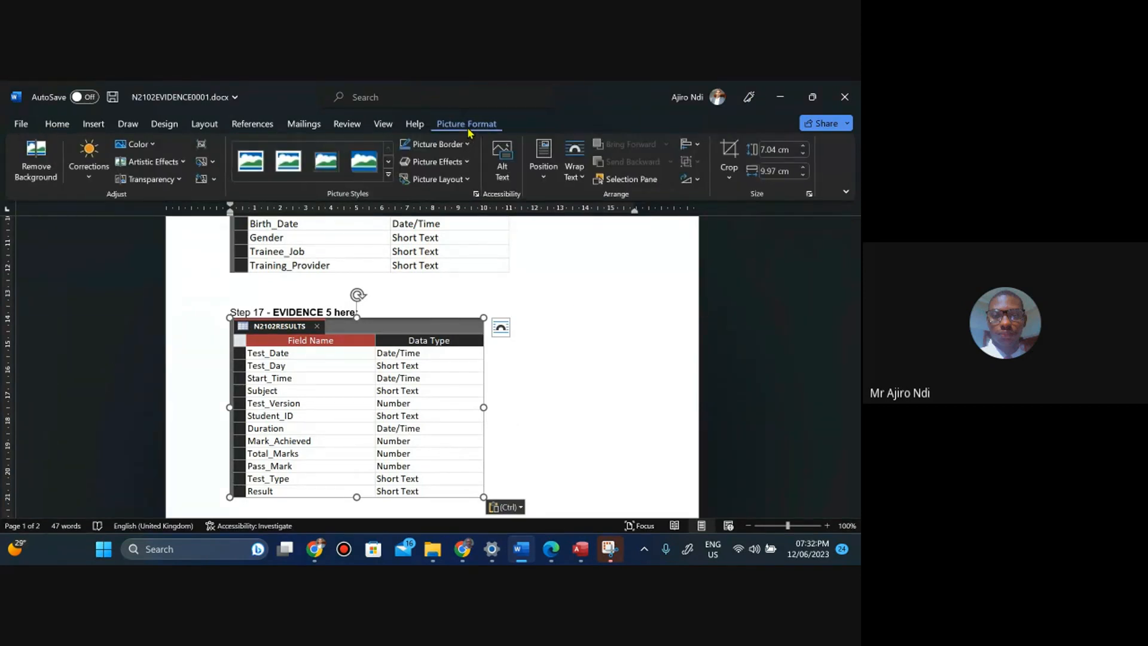
left_click(805, 171)
left_click(805, 172)
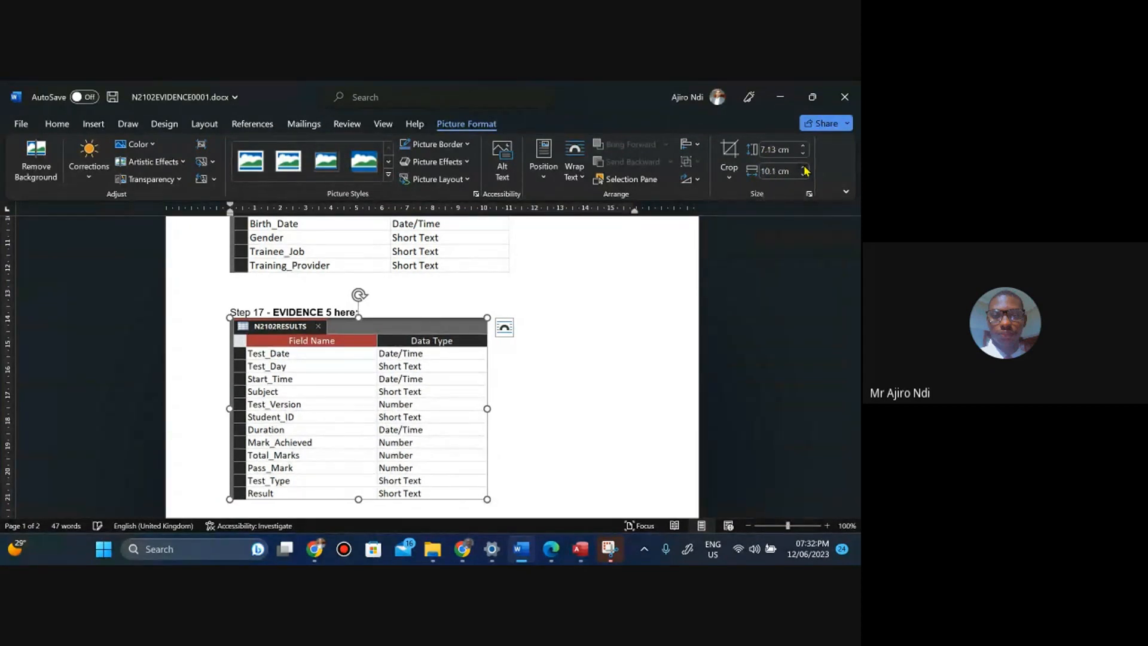
left_click(806, 171)
left_click(806, 171)
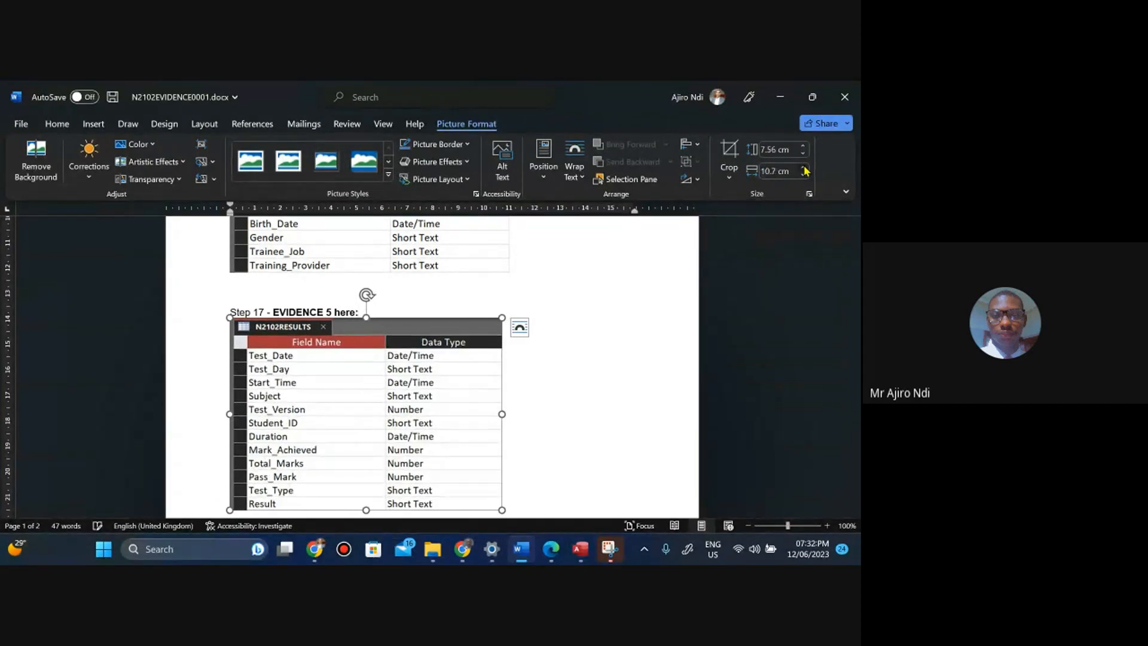
left_click(806, 171)
left_click(806, 171)
left_click(806, 171)
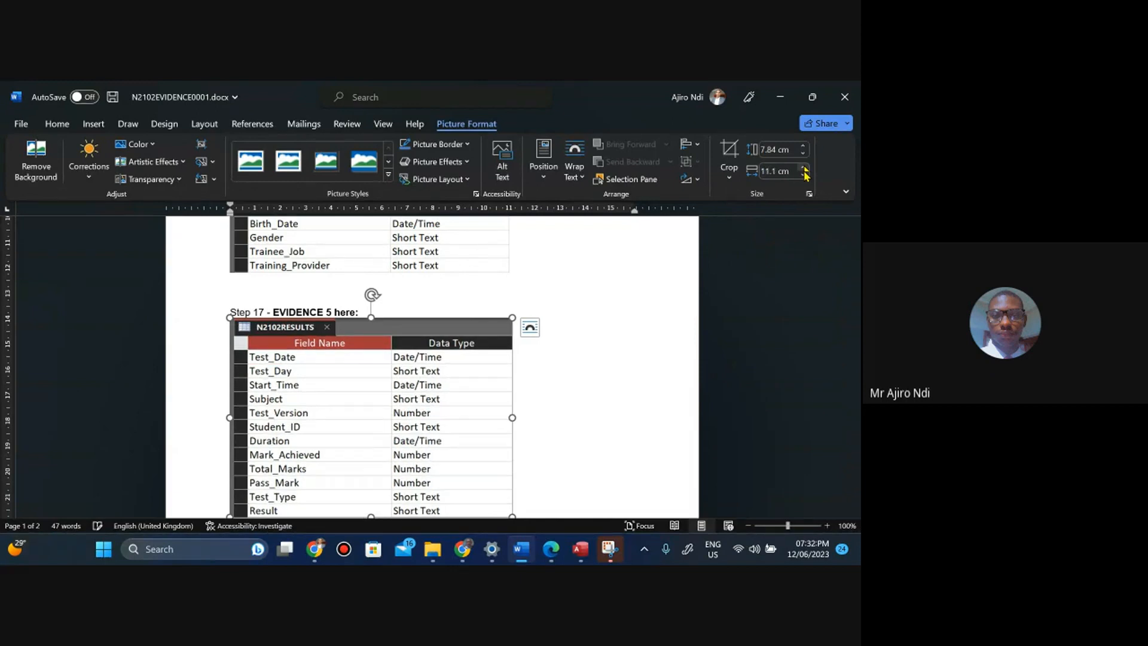
left_click(805, 176)
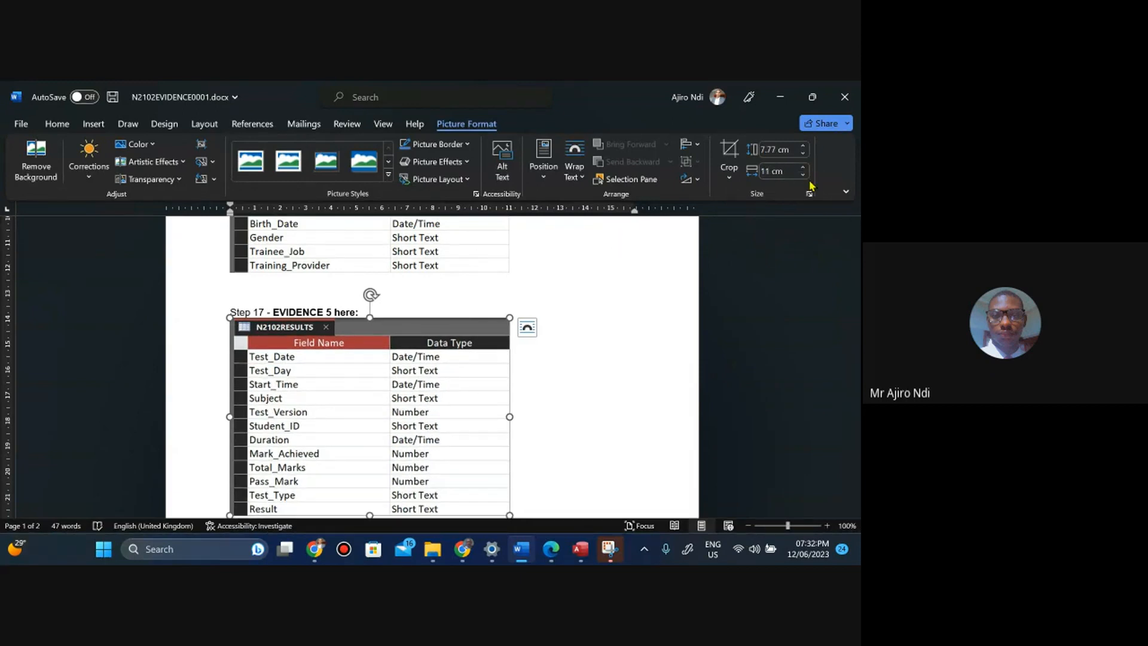
left_click(563, 480)
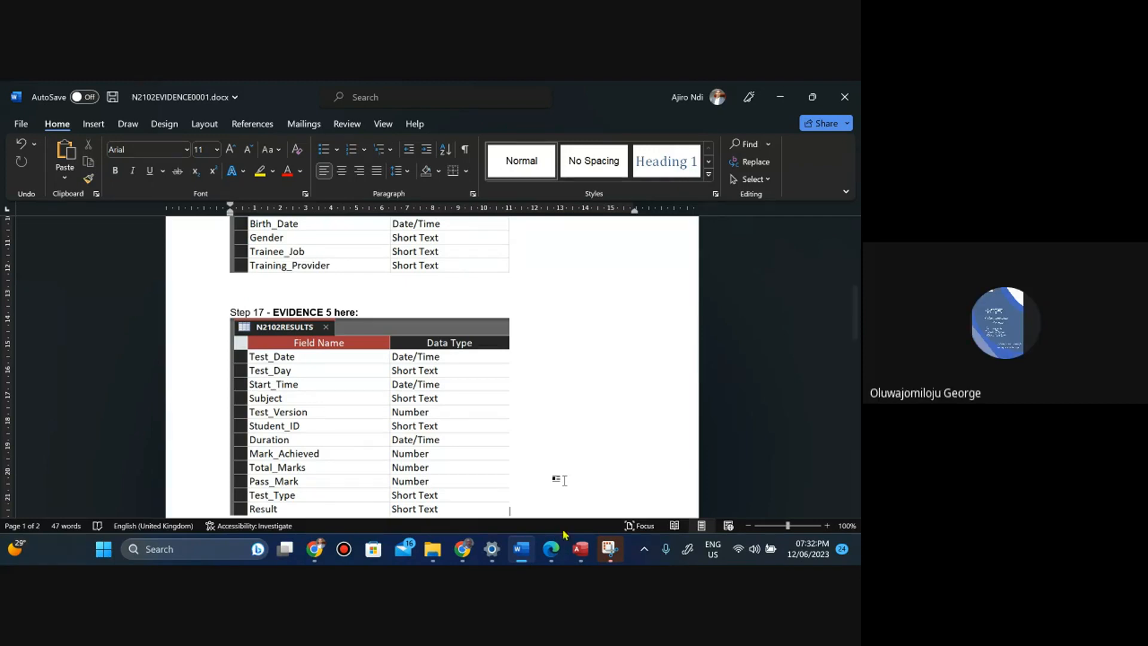
Read the Evidence 5 and Step 18 sections of the task paper.
left_click(552, 549)
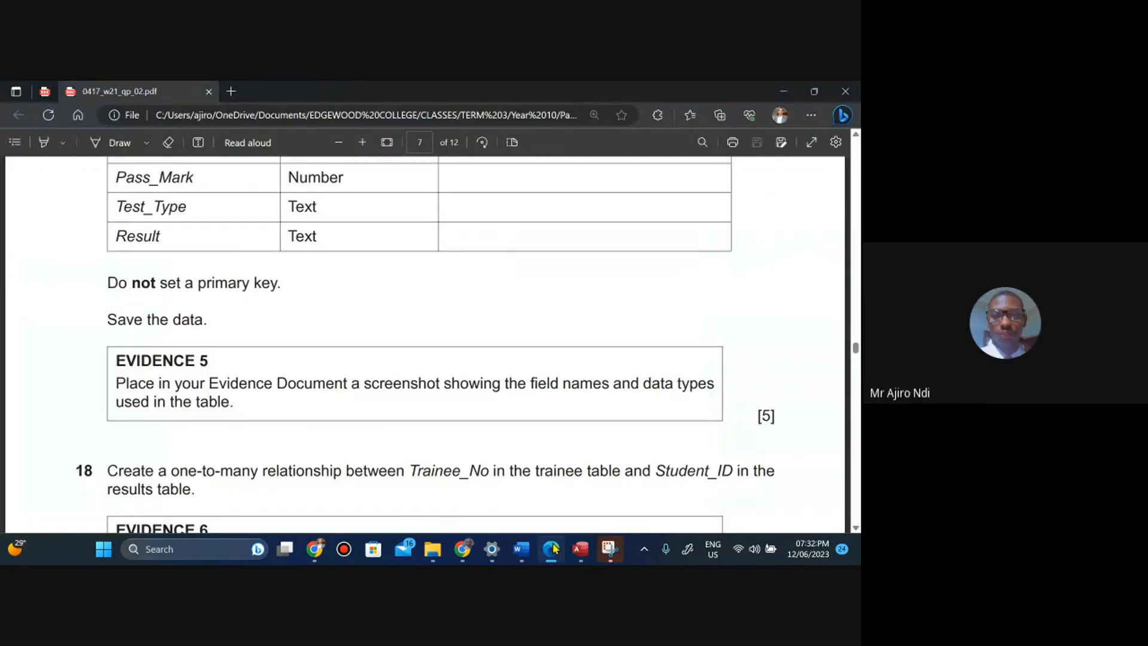
key("Down")
key("Down")
key("Down")
key("Down")
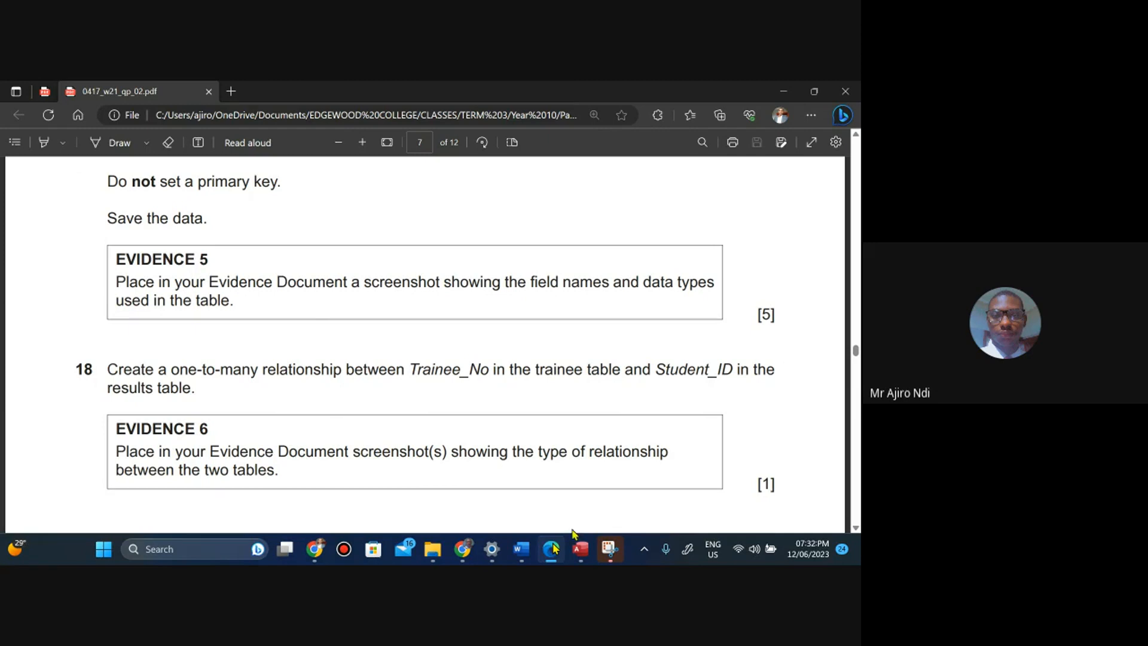
Close the N2102RESULTS table in Access.
left_click(580, 549)
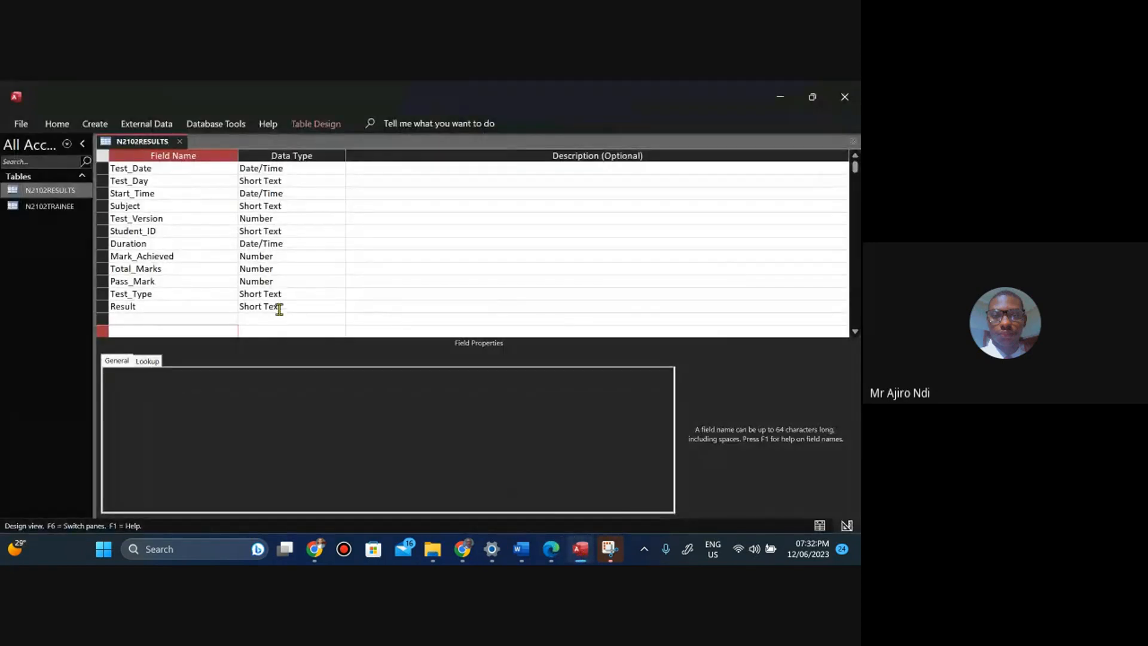
right_click(133, 145)
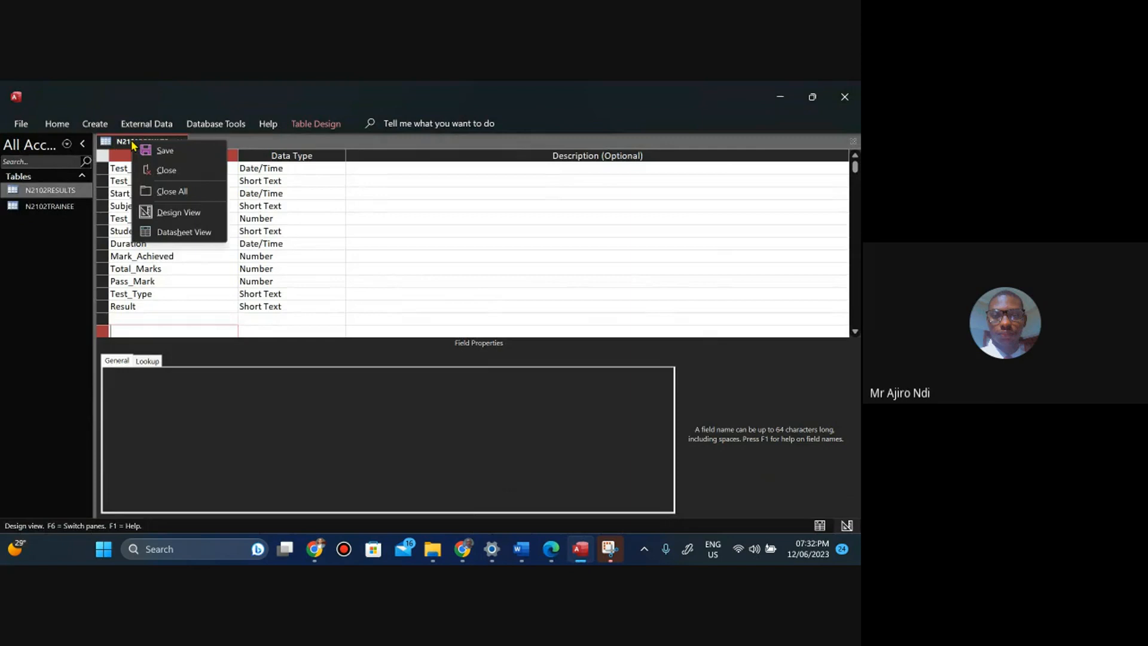
left_click(162, 171)
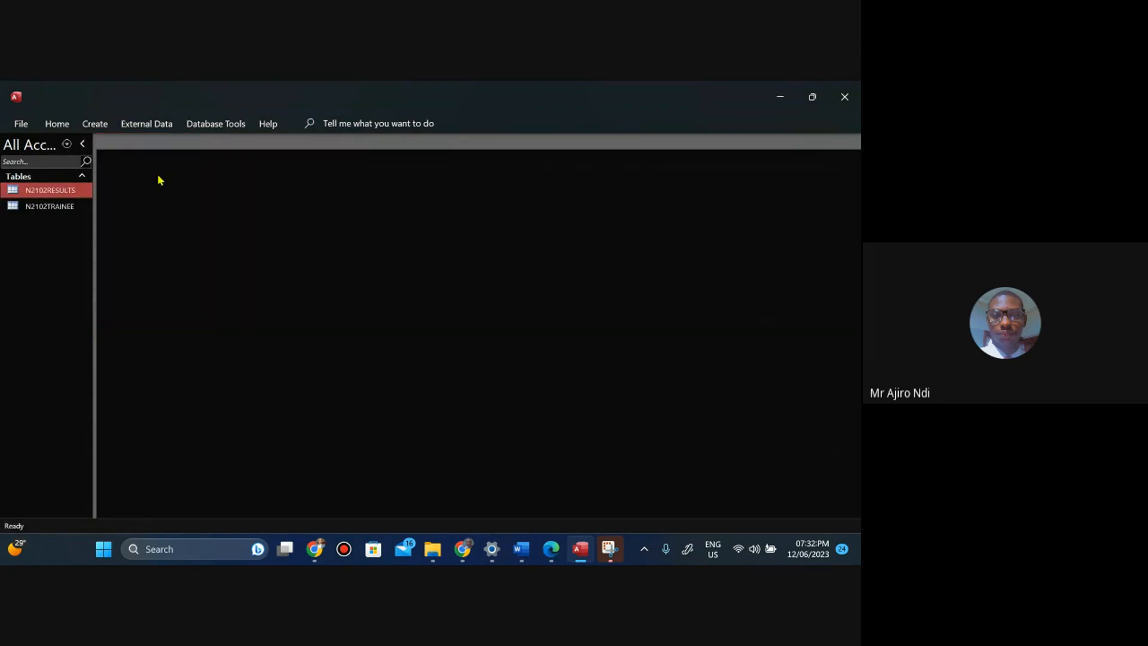
Review the Step 18 relationship task and Evidence 6 requirement in the task paper.
left_click(552, 554)
key("Down")
key("Down")
key("Down")
key("Down")
key("Down")
key("Down")
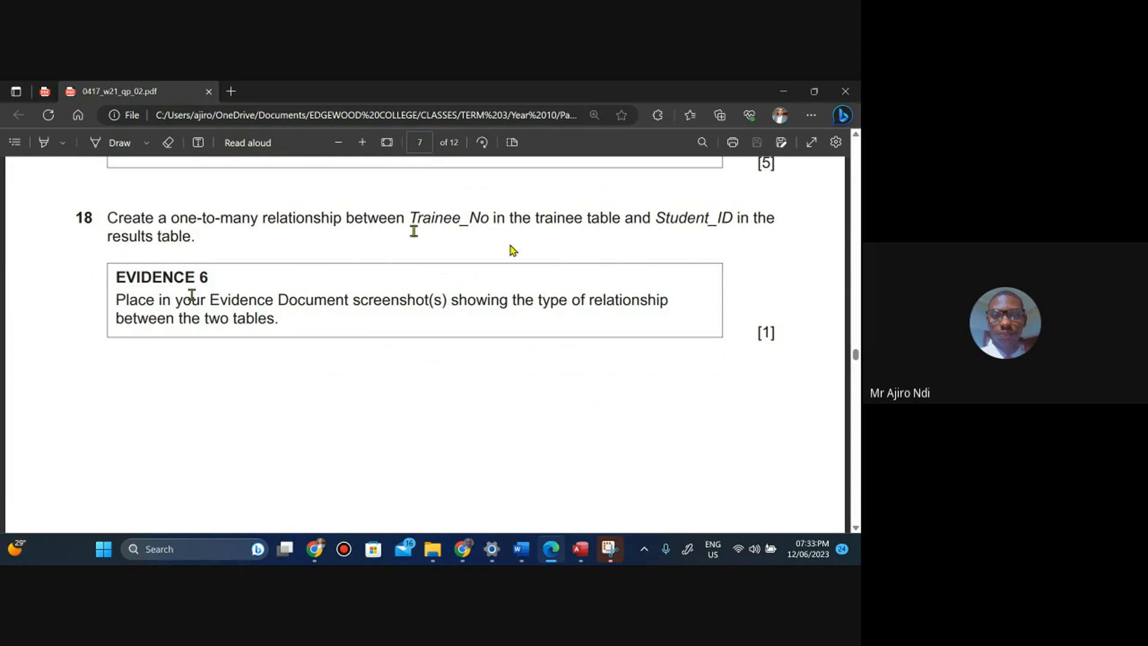
Open the Relationships window, add the N2102RESULTS and N2102TRAINEE tables, and expand both field lists.
left_click(579, 549)
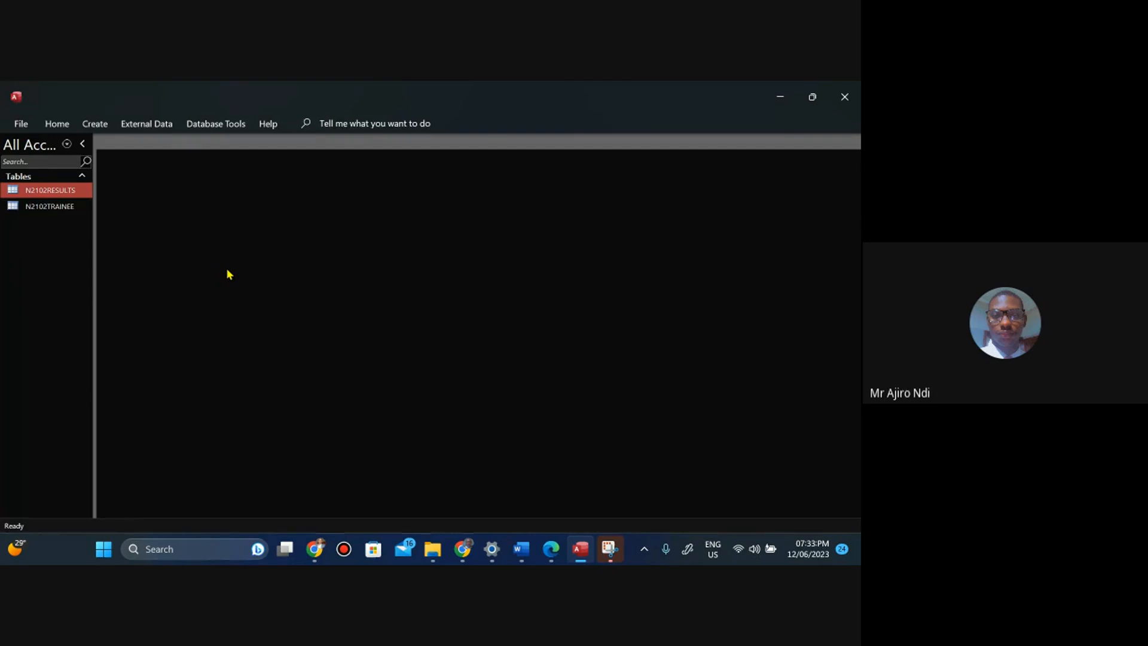
left_click(210, 126)
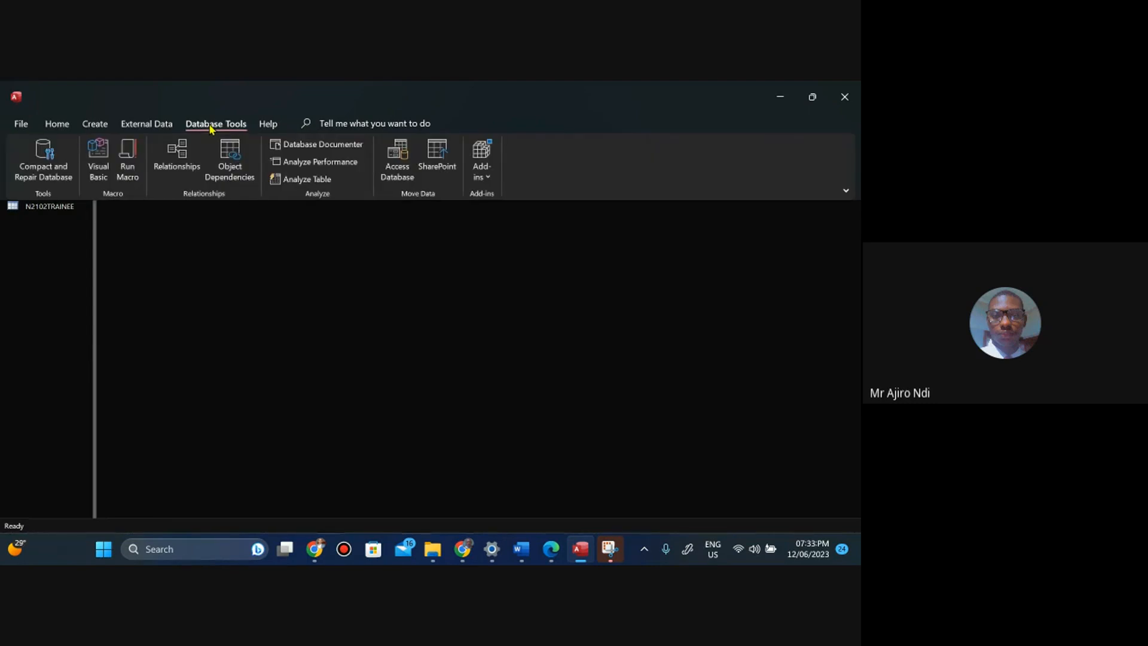
left_click(176, 154)
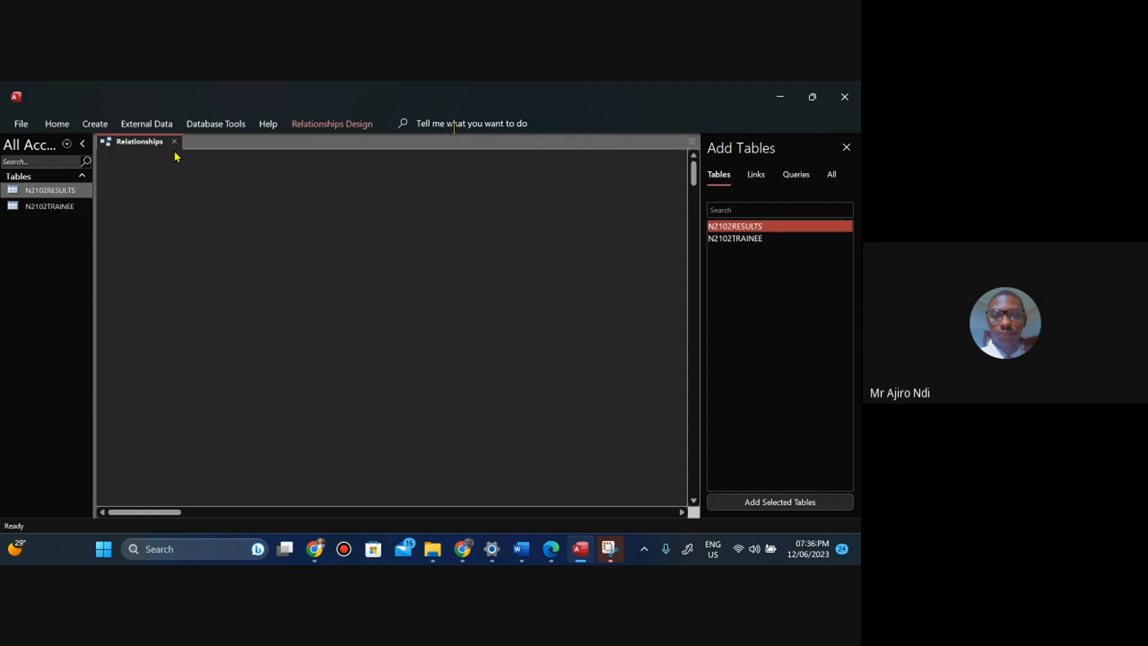
left_click(730, 239, "ctrl")
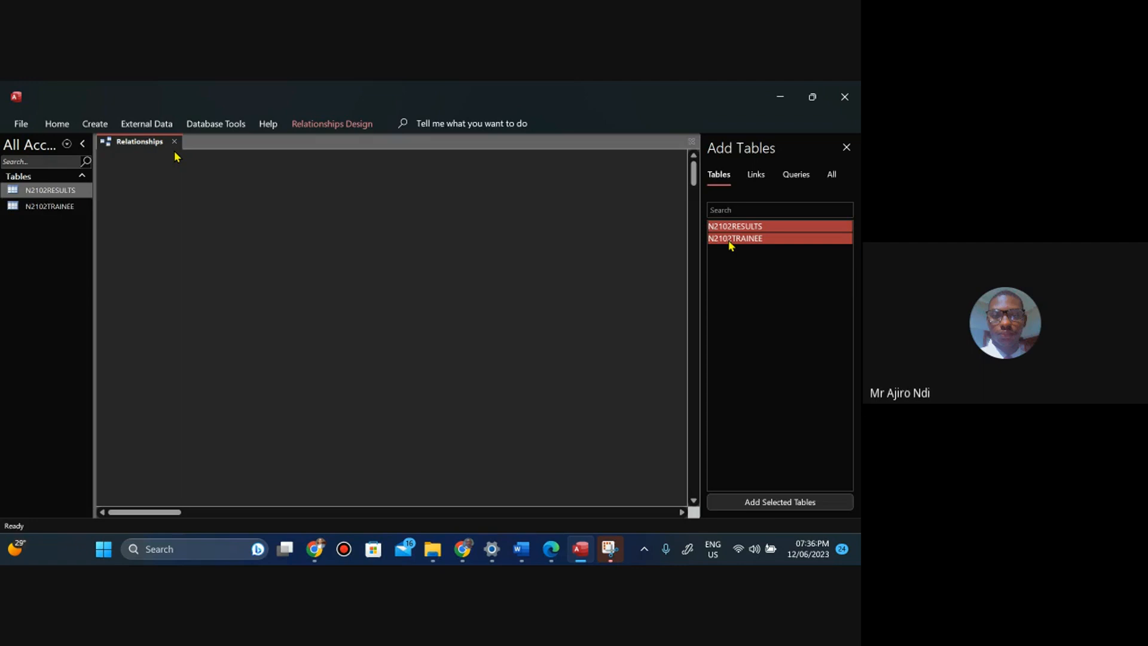
left_click(752, 505)
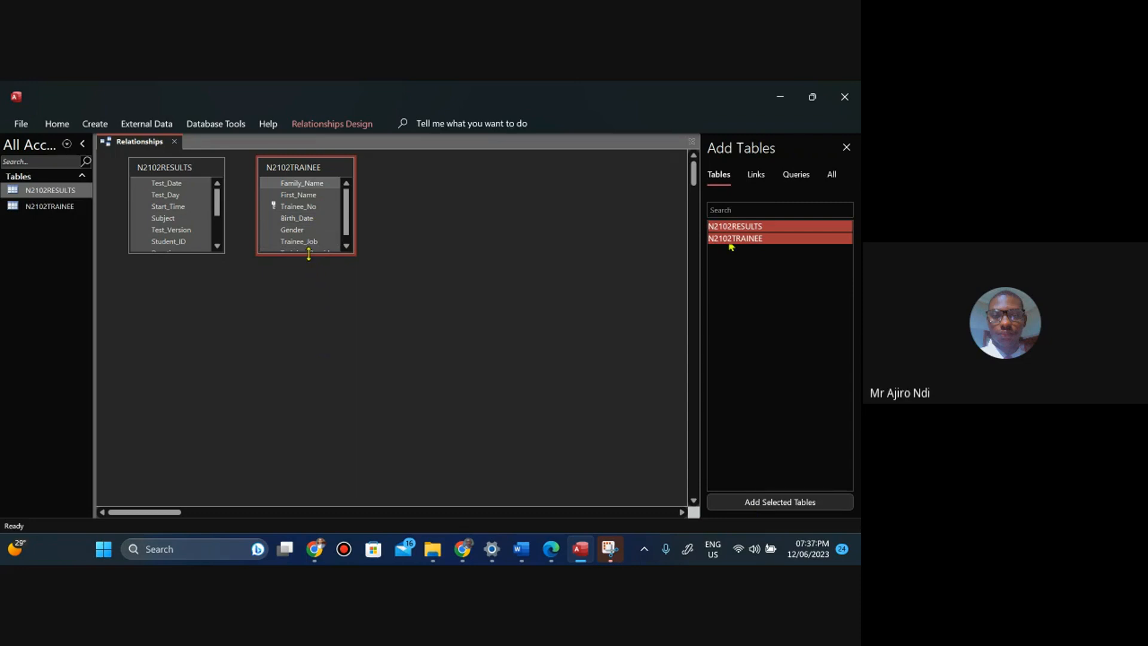
left_click_drag(309, 254, 309, 271)
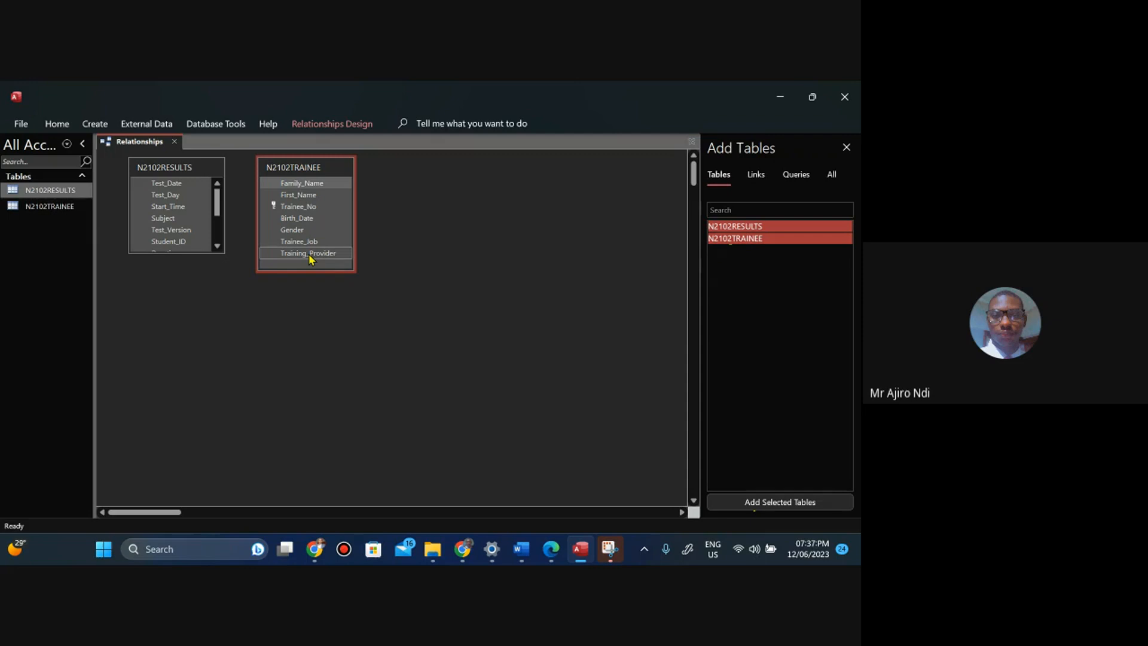
double_click(182, 253)
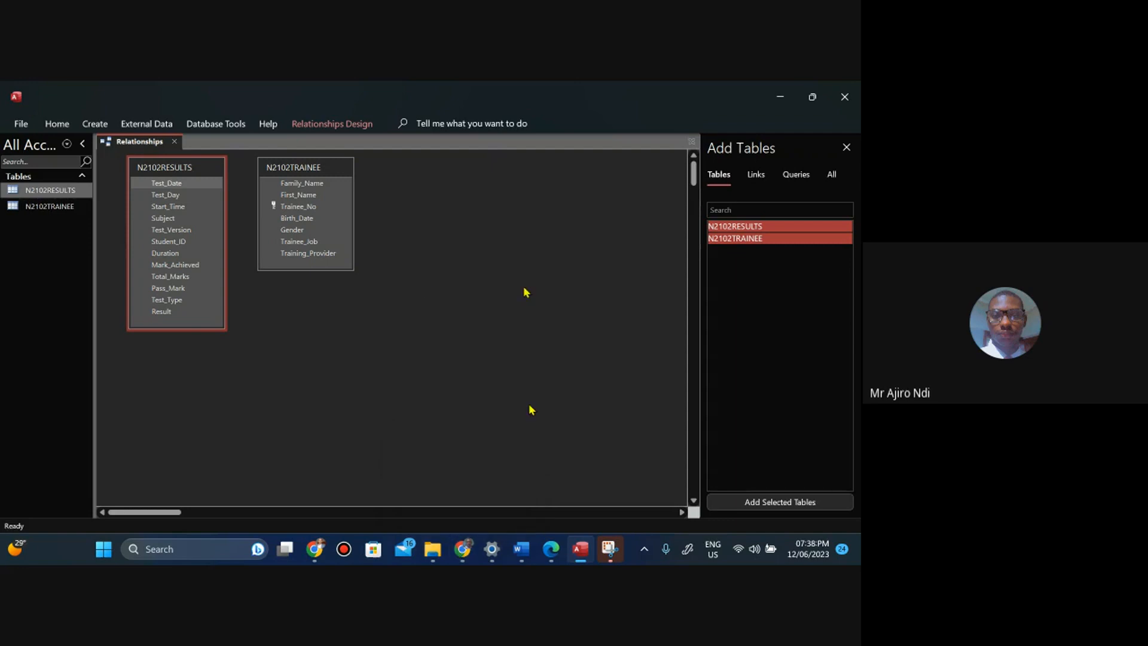
Check the Step 18 requirement in the task paper again.
left_click(551, 549)
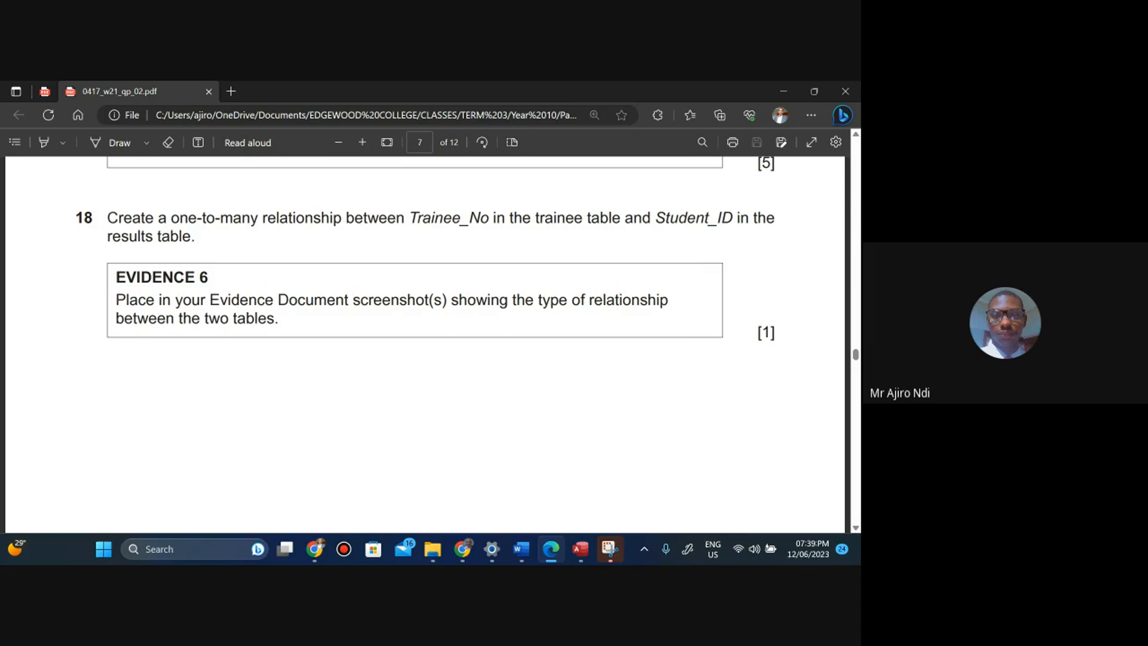
mouse_move(580, 549)
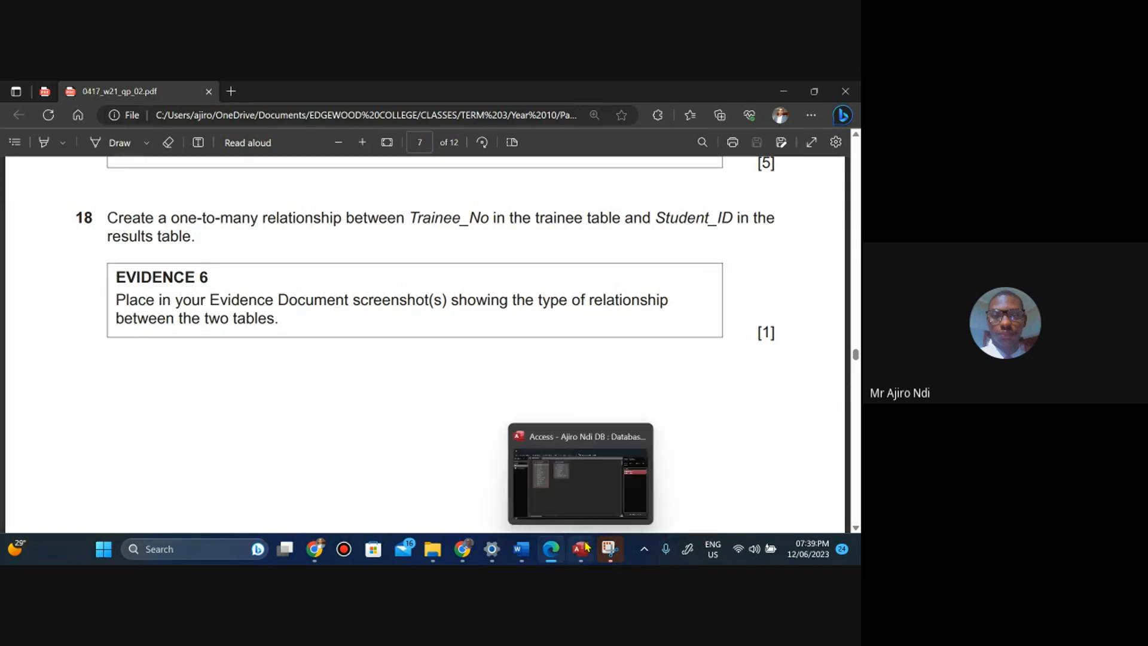
left_click(583, 472)
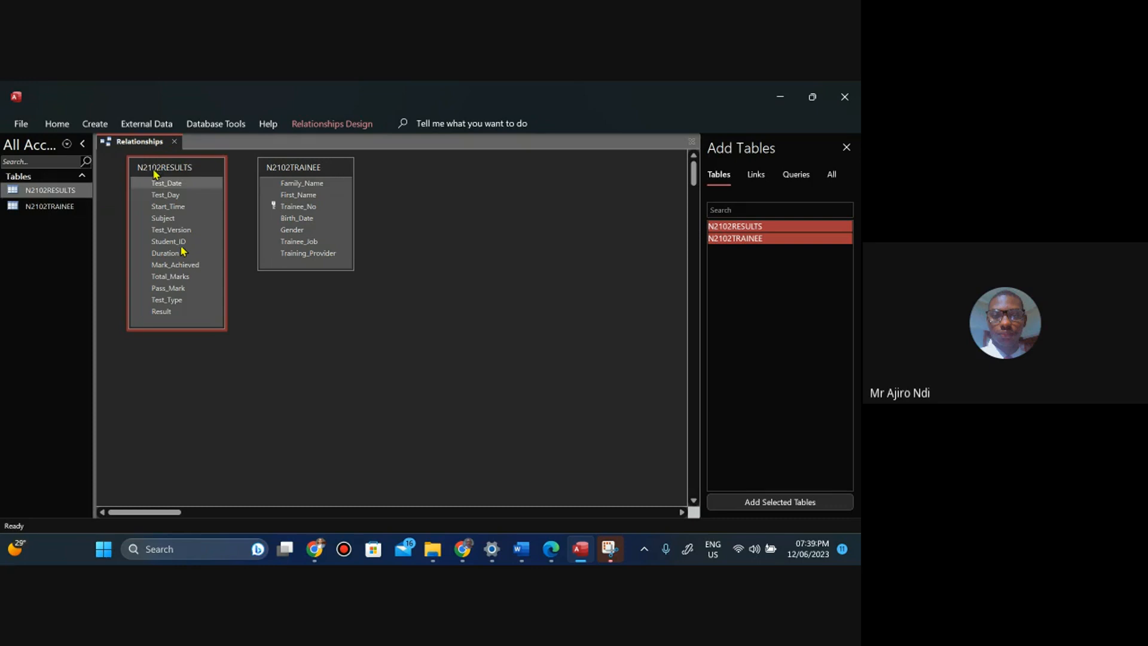
Rearrange the table boxes so N2102TRAINEE sits on the left with N2102RESULTS beside it.
left_click_drag(154, 173, 421, 173)
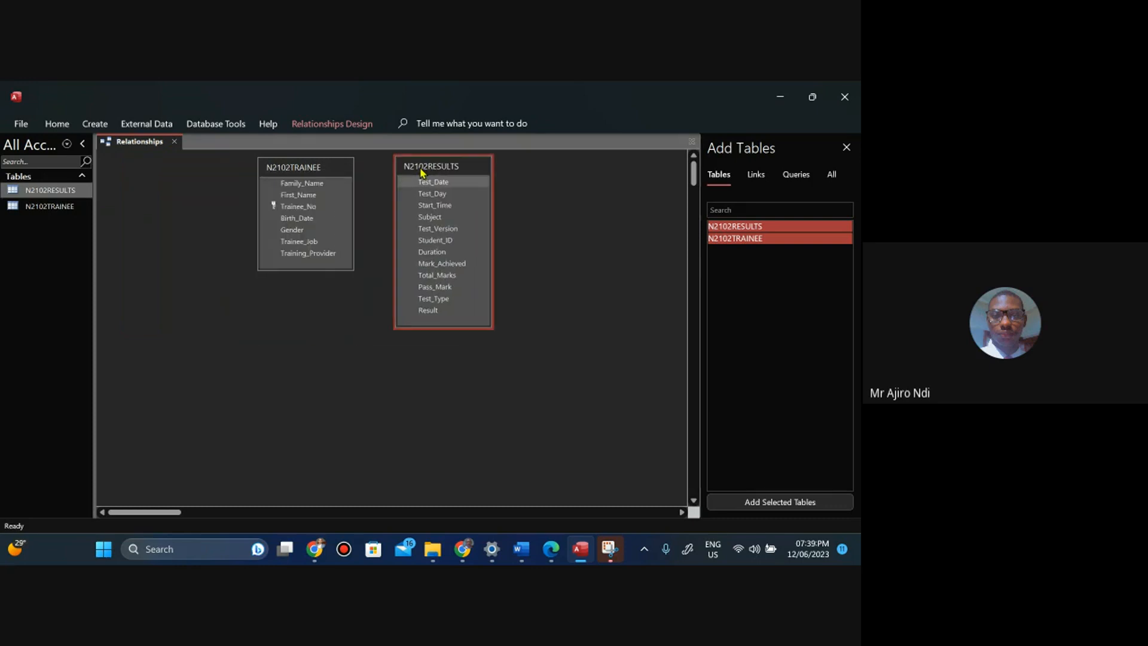
left_click_drag(311, 174, 177, 181)
left_click_drag(431, 174, 307, 185)
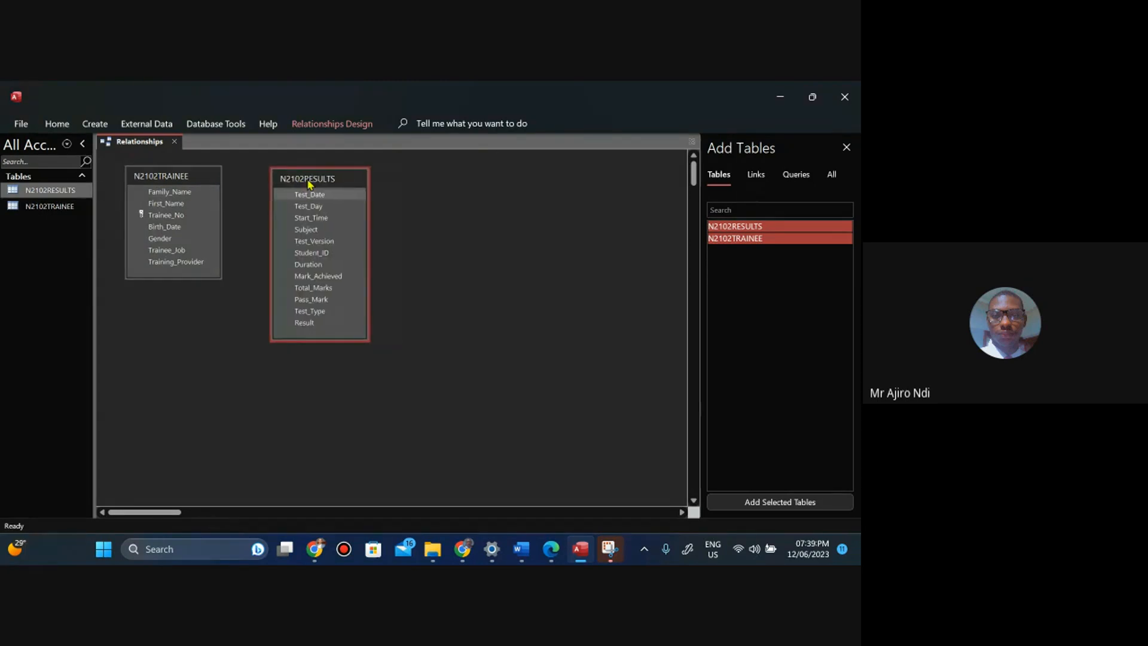
left_click_drag(199, 179, 173, 179)
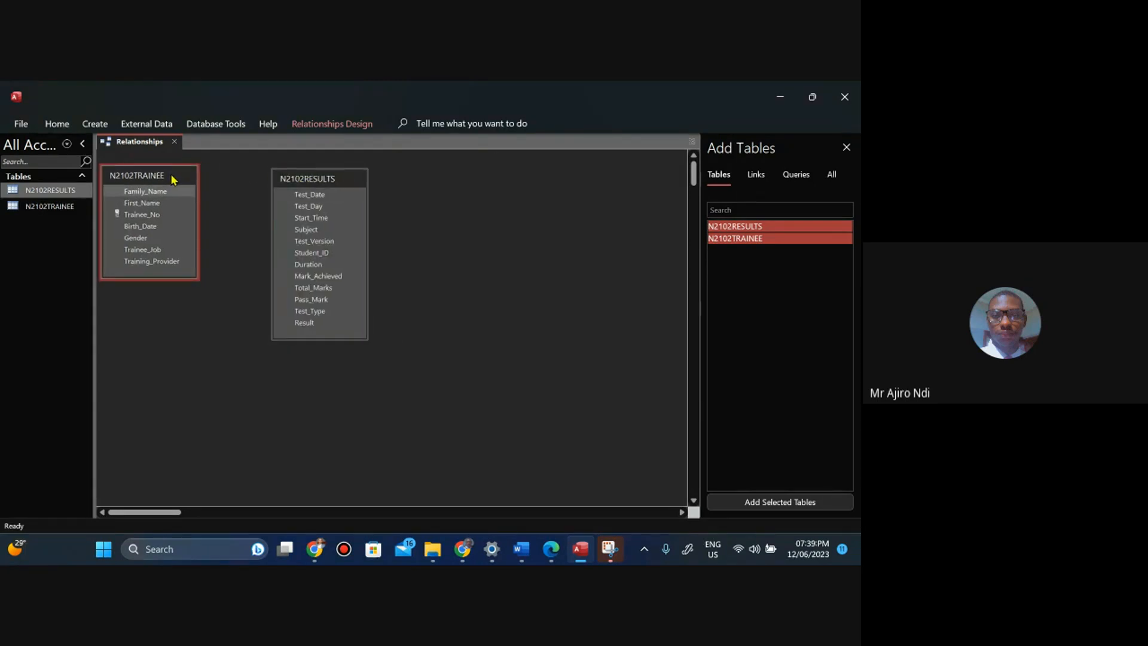
left_click(140, 214)
left_click_drag(139, 216, 299, 253)
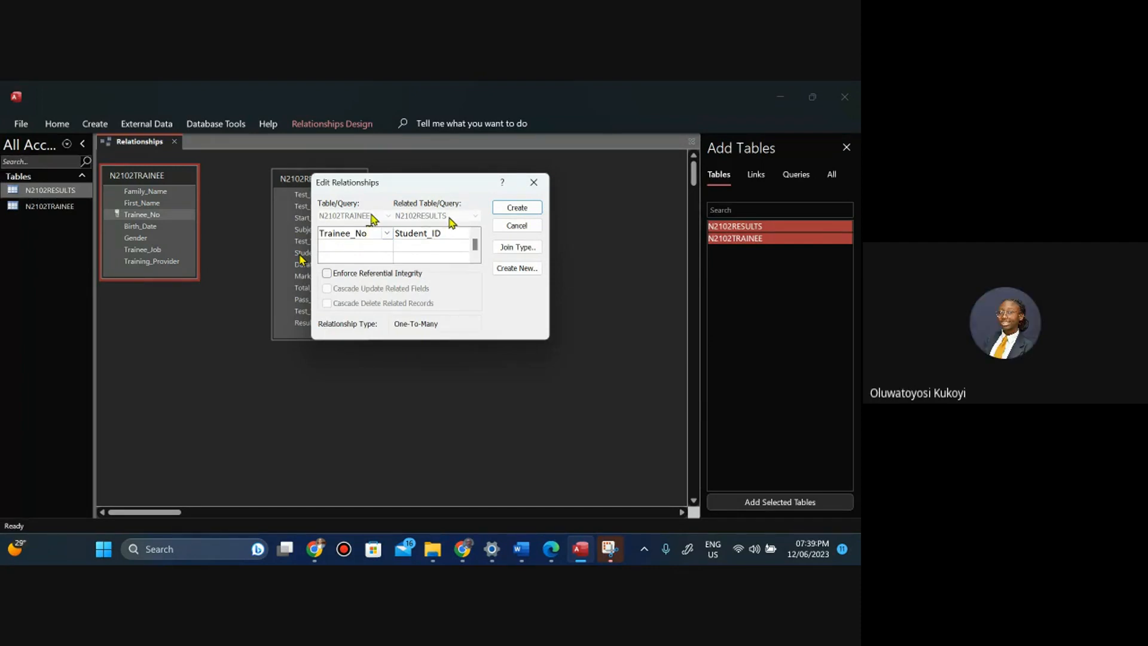
left_click(534, 182)
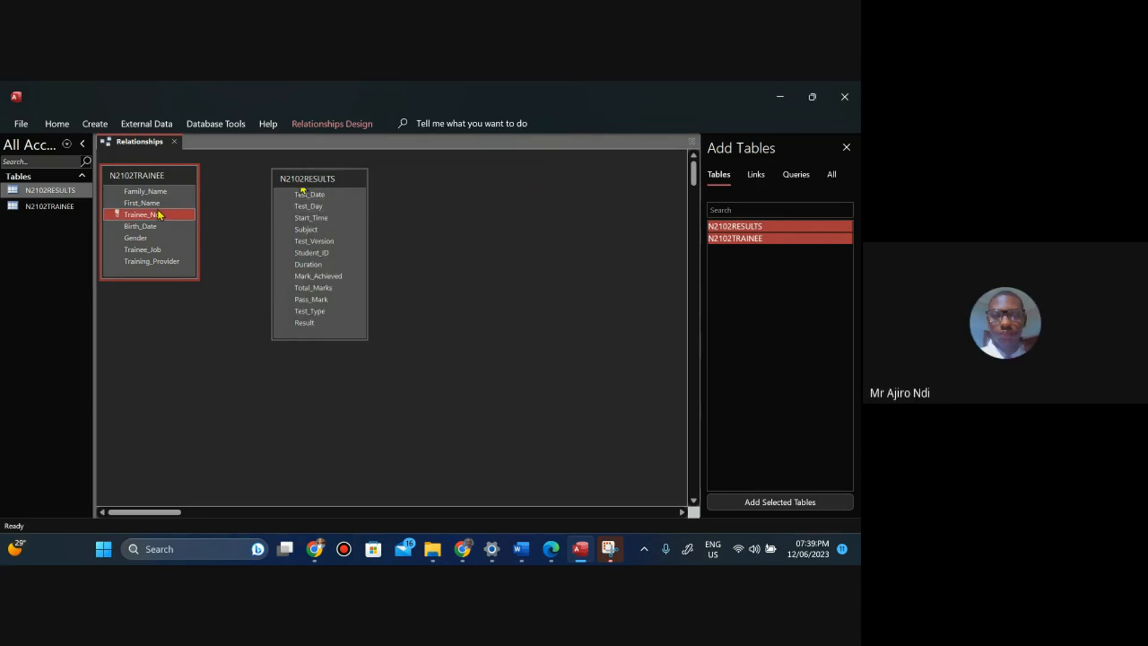
Create a one-to-many relationship linking Trainee_No in N2102TRAINEE to Student_ID in N2102RESULTS.
left_click(550, 554)
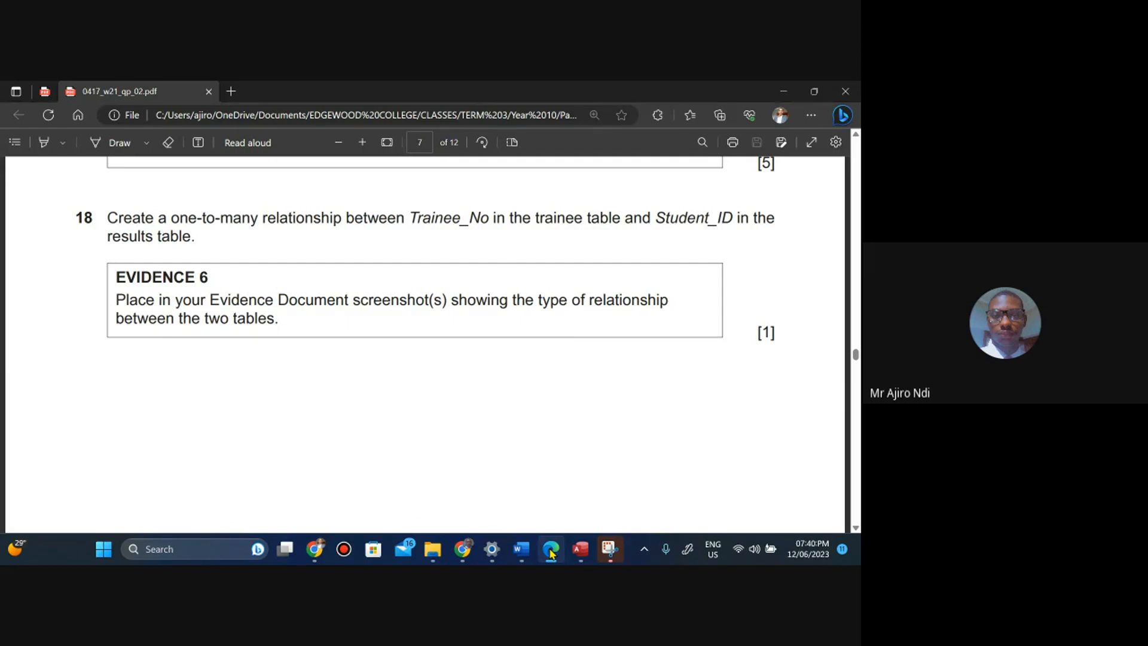
left_click(580, 549)
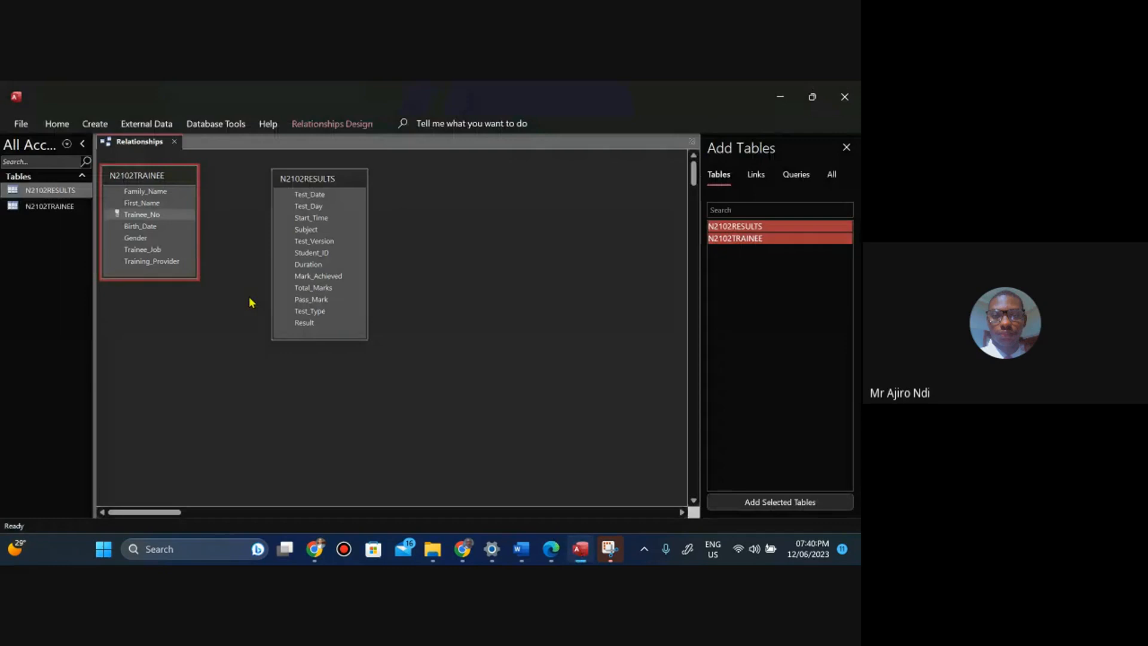
left_click(141, 215)
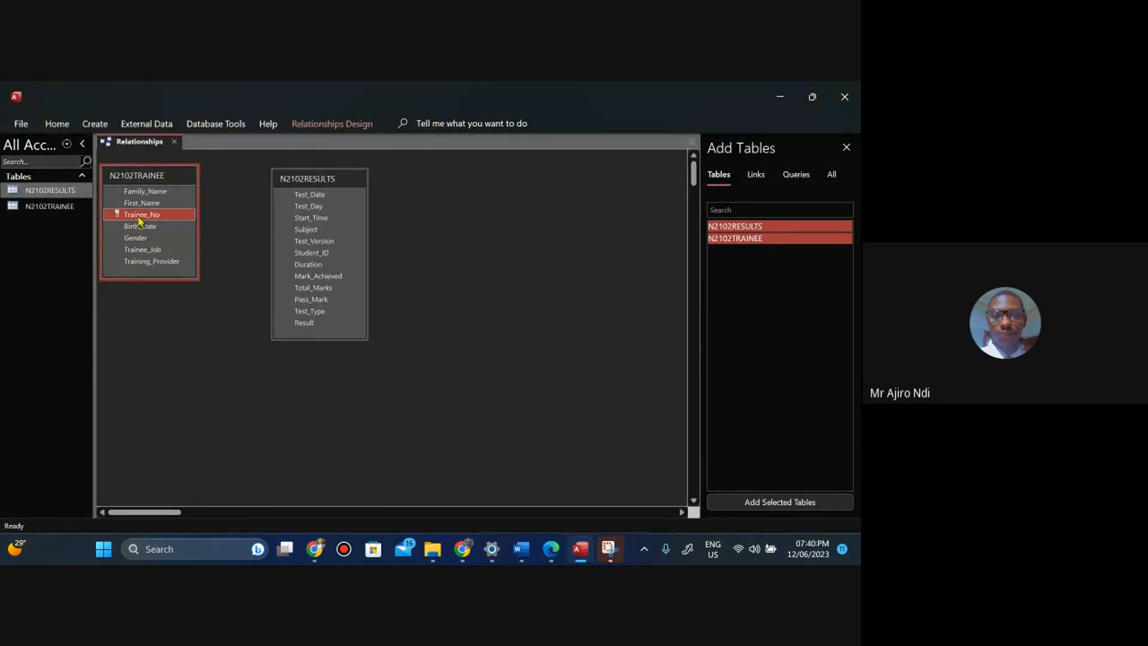
left_click_drag(139, 222, 297, 253)
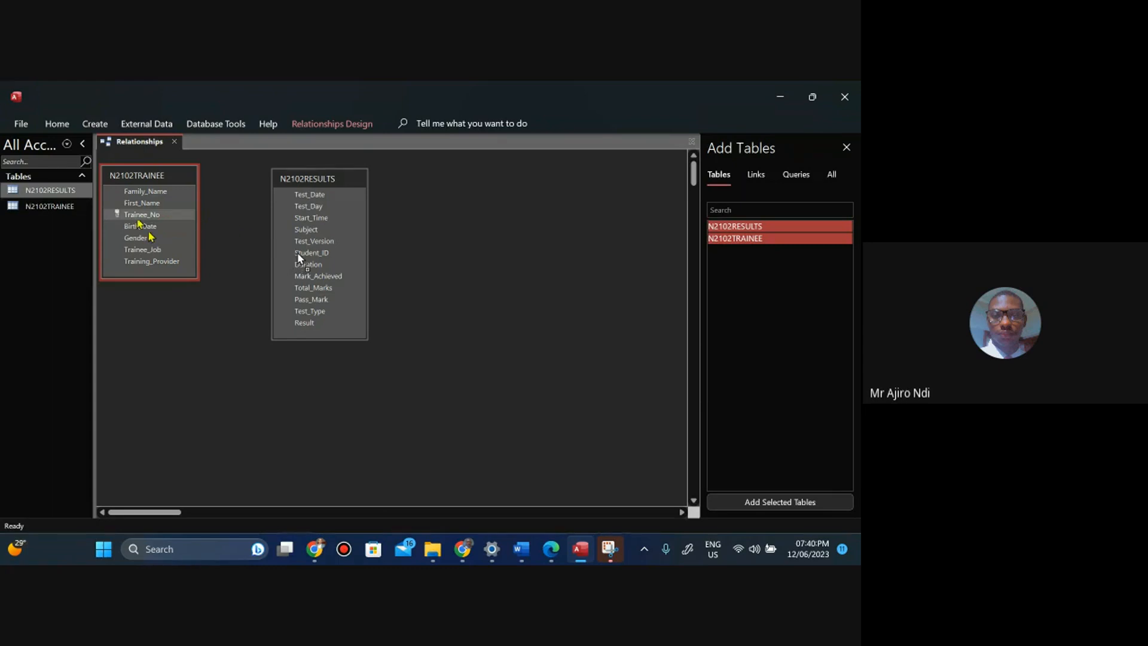
left_click_drag(298, 254, 297, 253)
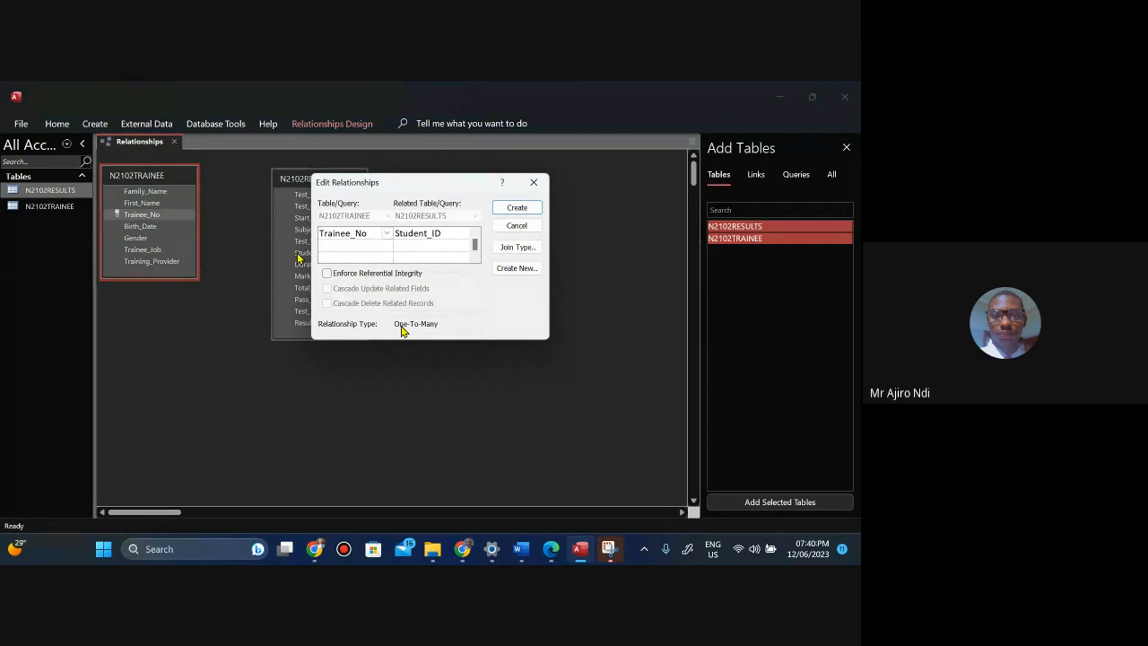
left_click(508, 209)
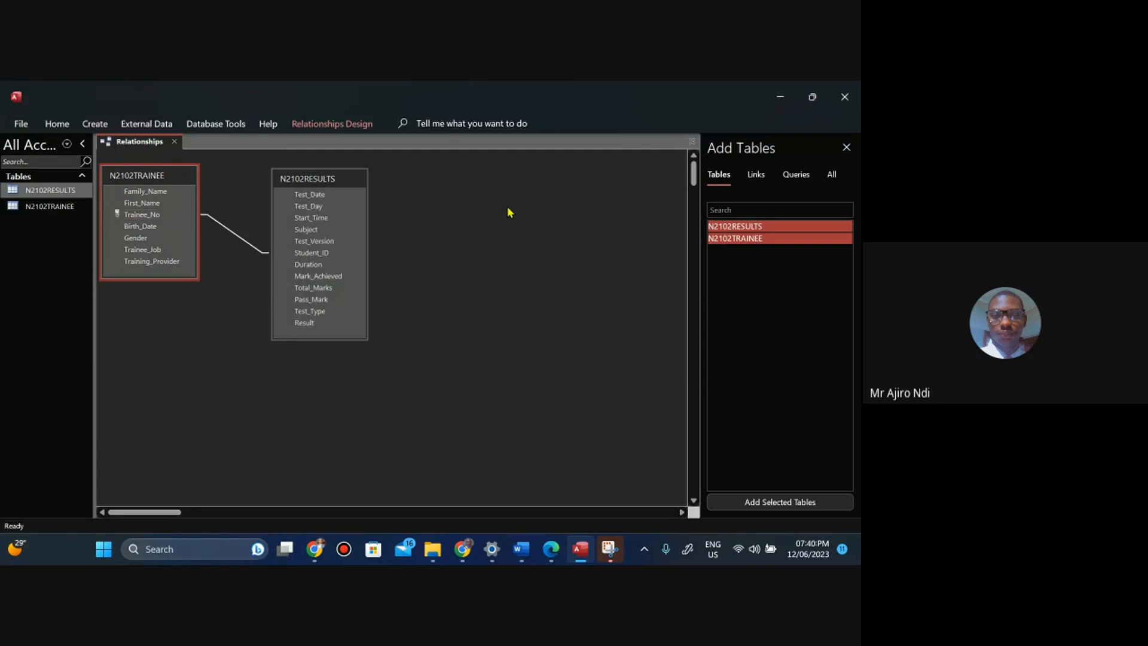
Reposition the N2102RESULTS and N2102TRAINEE table boxes so the relationship line between them is clearly visible.
left_click_drag(336, 184, 389, 241)
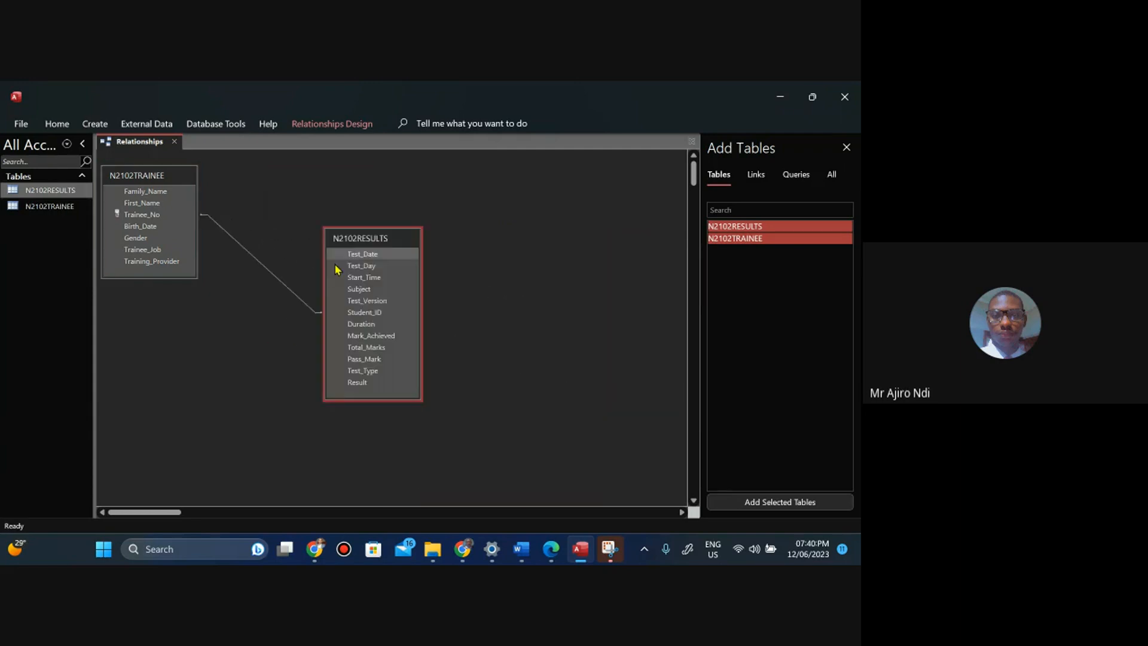
left_click_drag(337, 270, 288, 246)
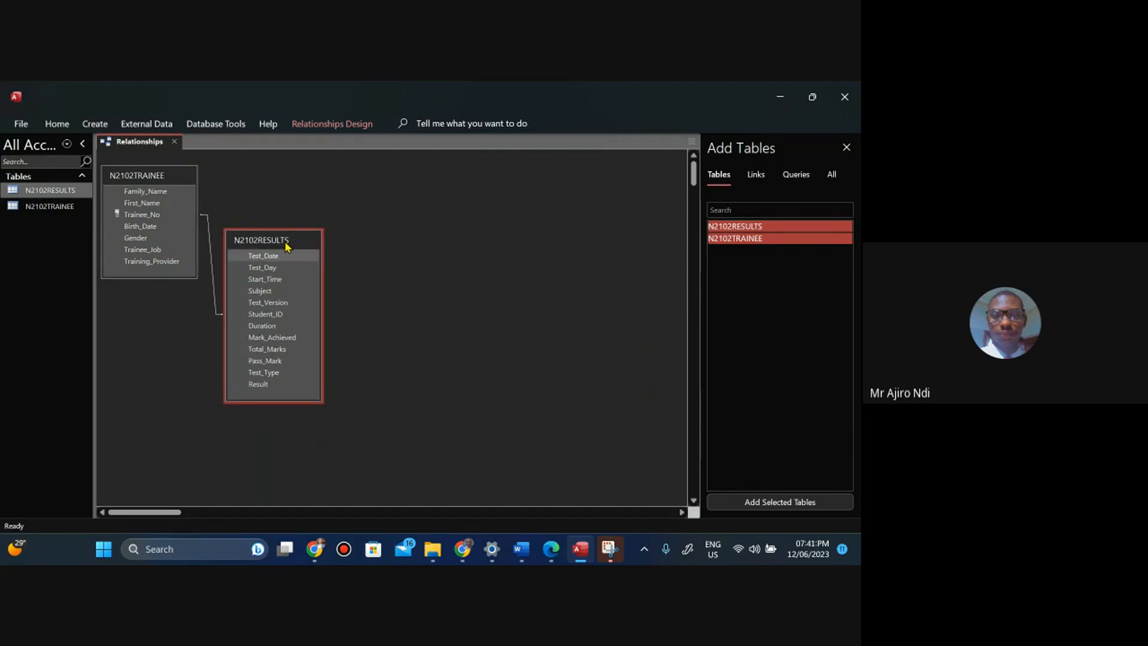
left_click_drag(285, 244, 326, 229)
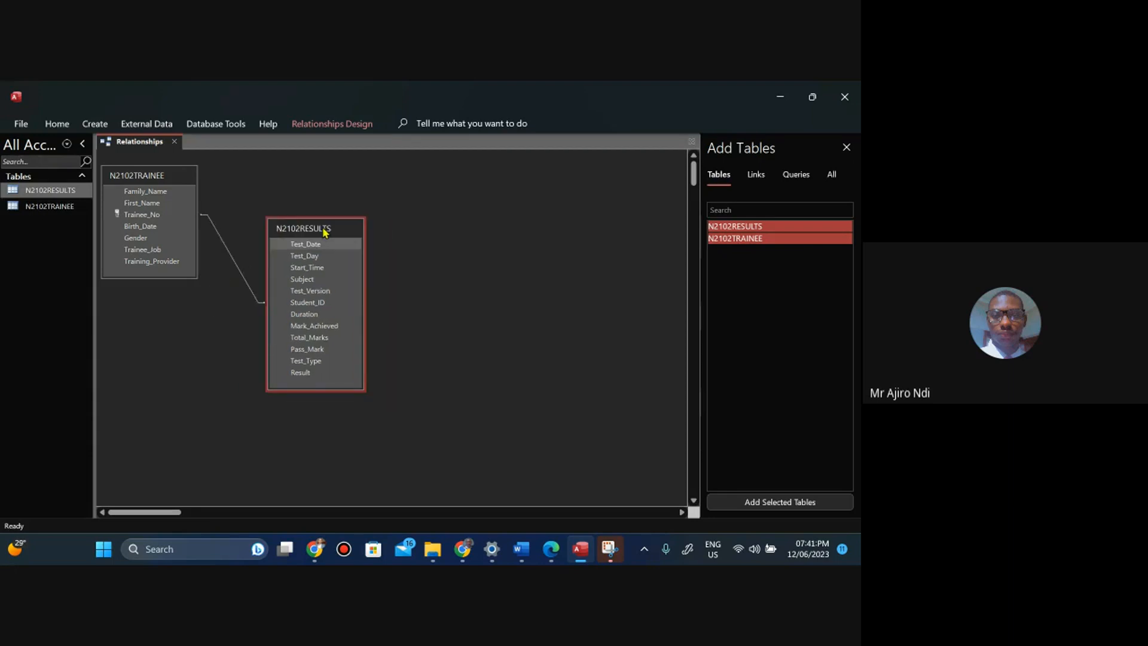
left_click_drag(174, 182, 199, 184)
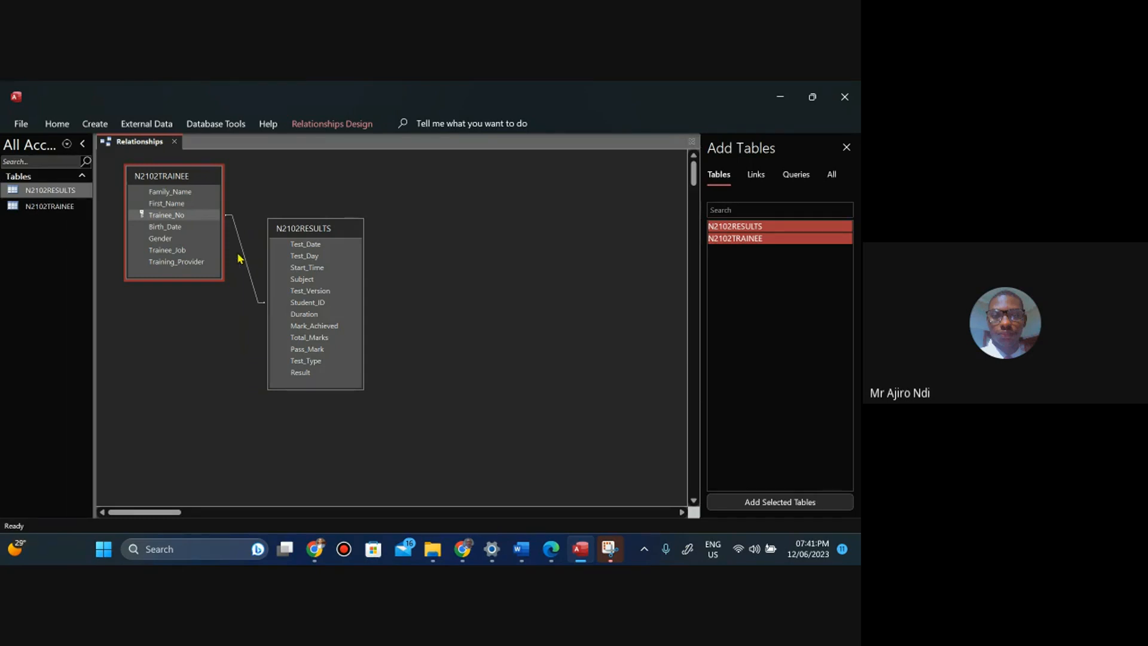
Open the relationship's Edit Relationships dialog twice to review its settings and type, closing it each time.
right_click(245, 255)
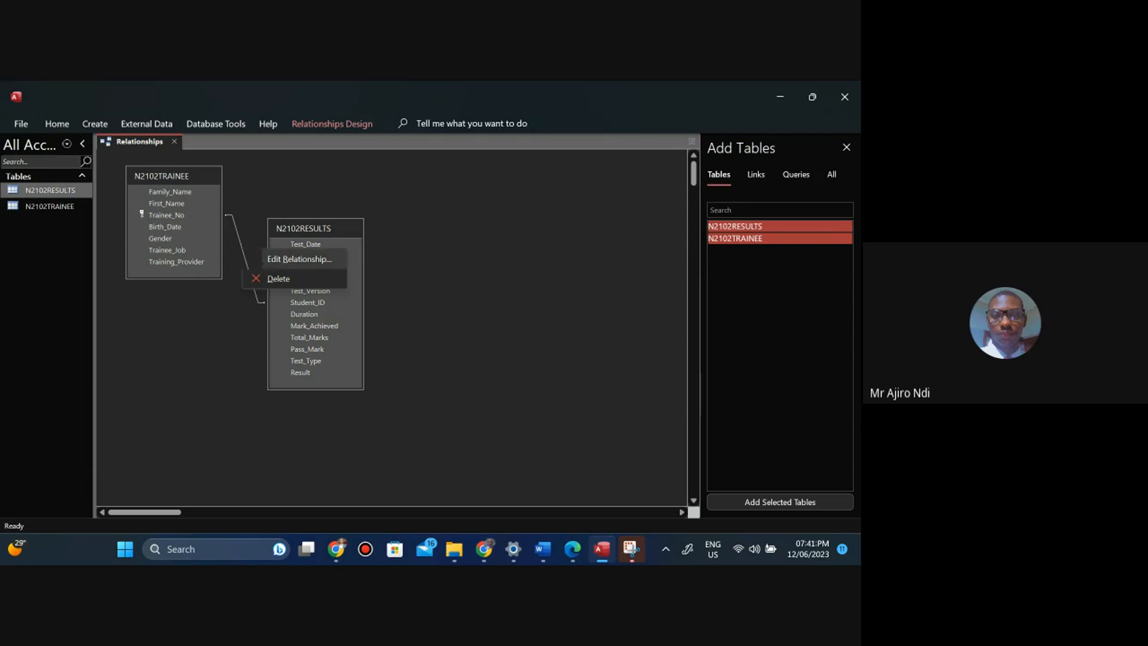
left_click(263, 260)
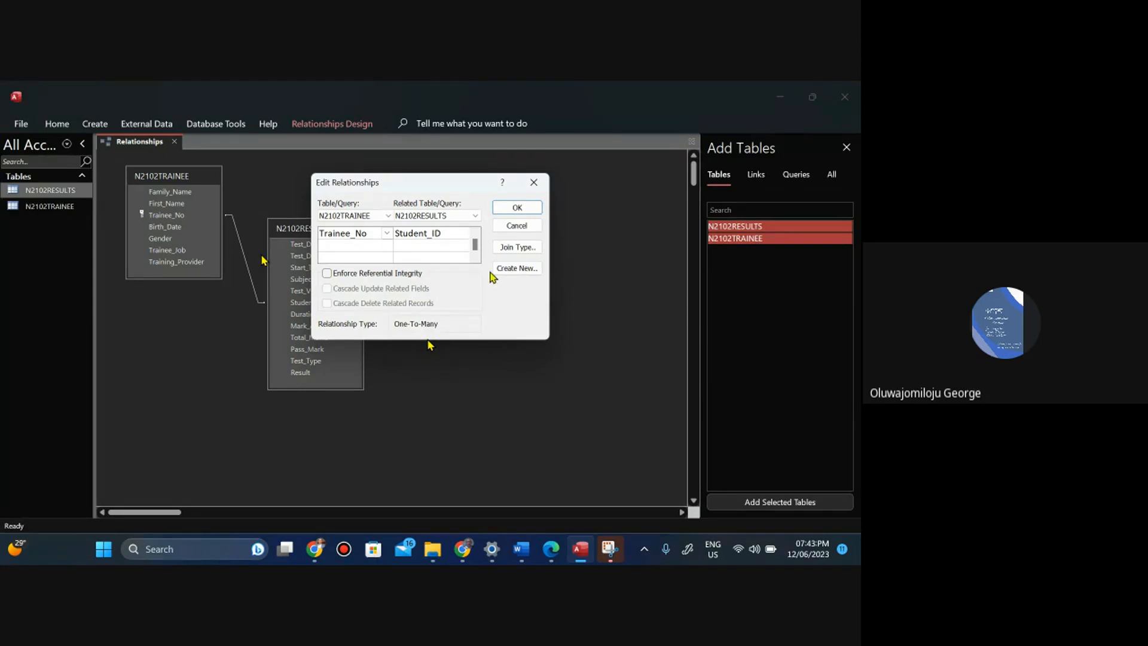
left_click(536, 184)
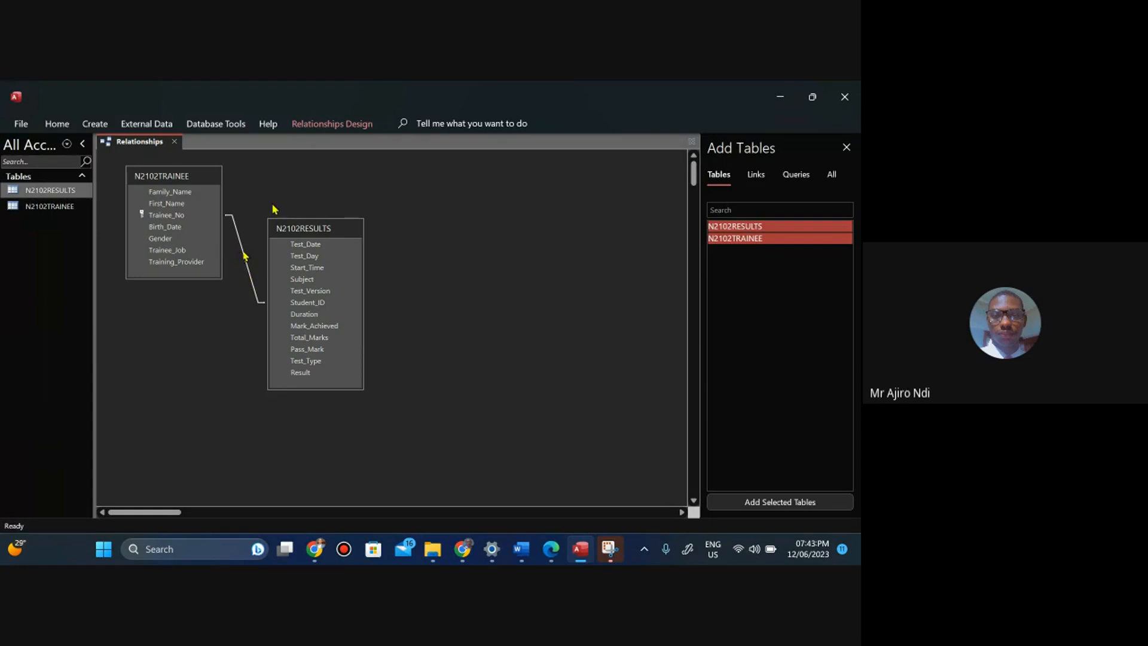
left_click(330, 125)
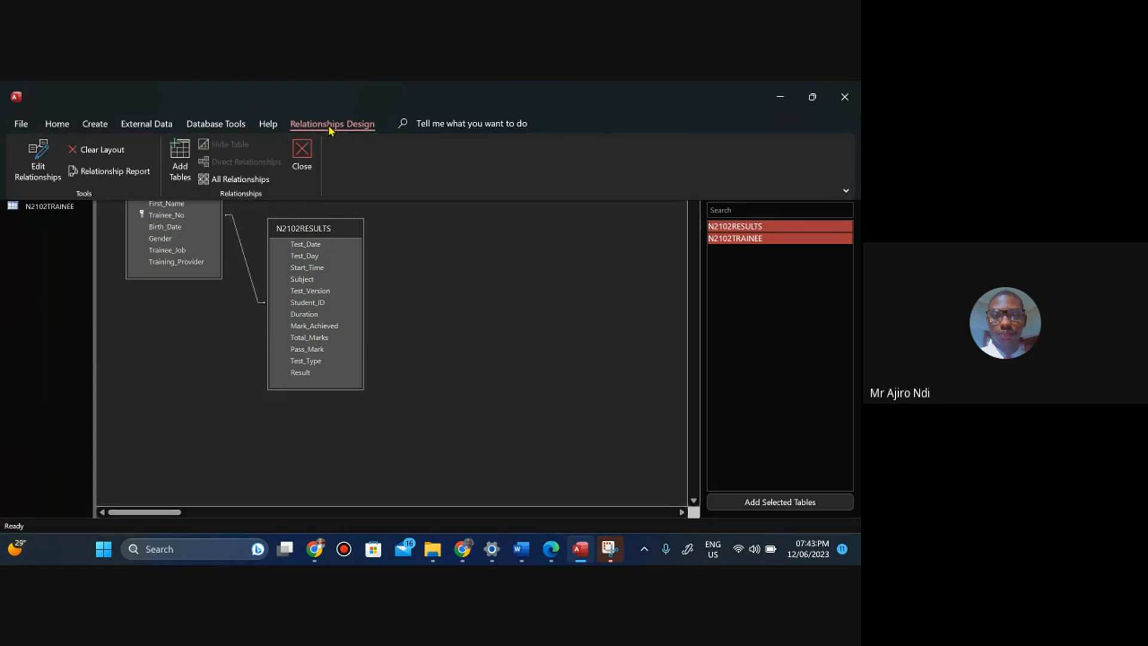
left_click(31, 172)
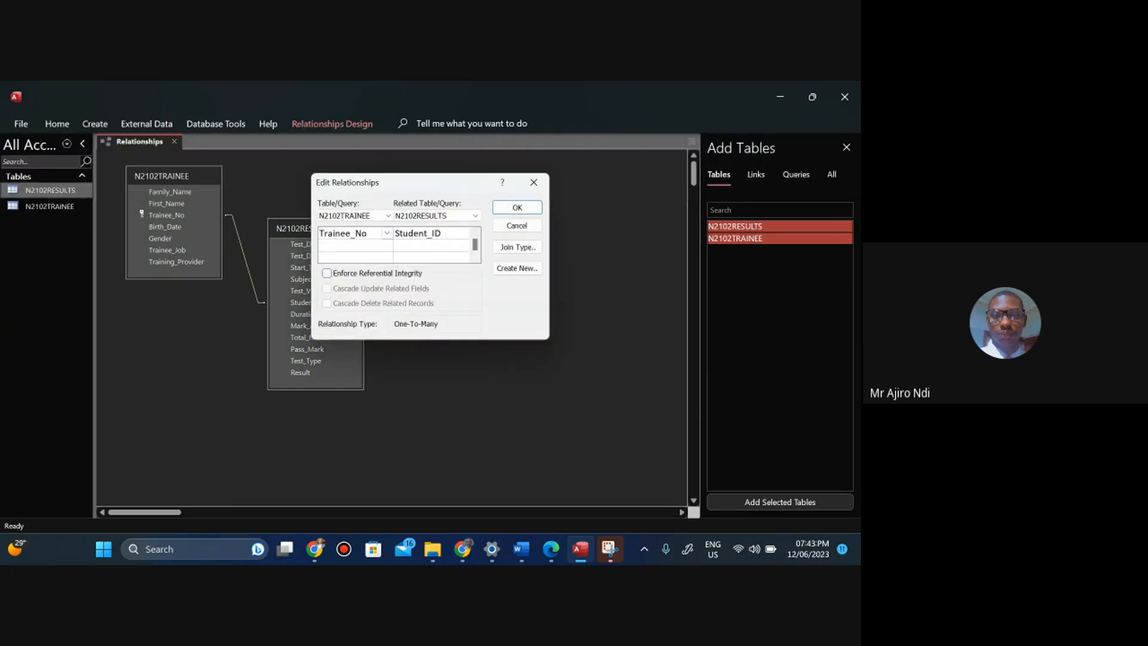
left_click(534, 183)
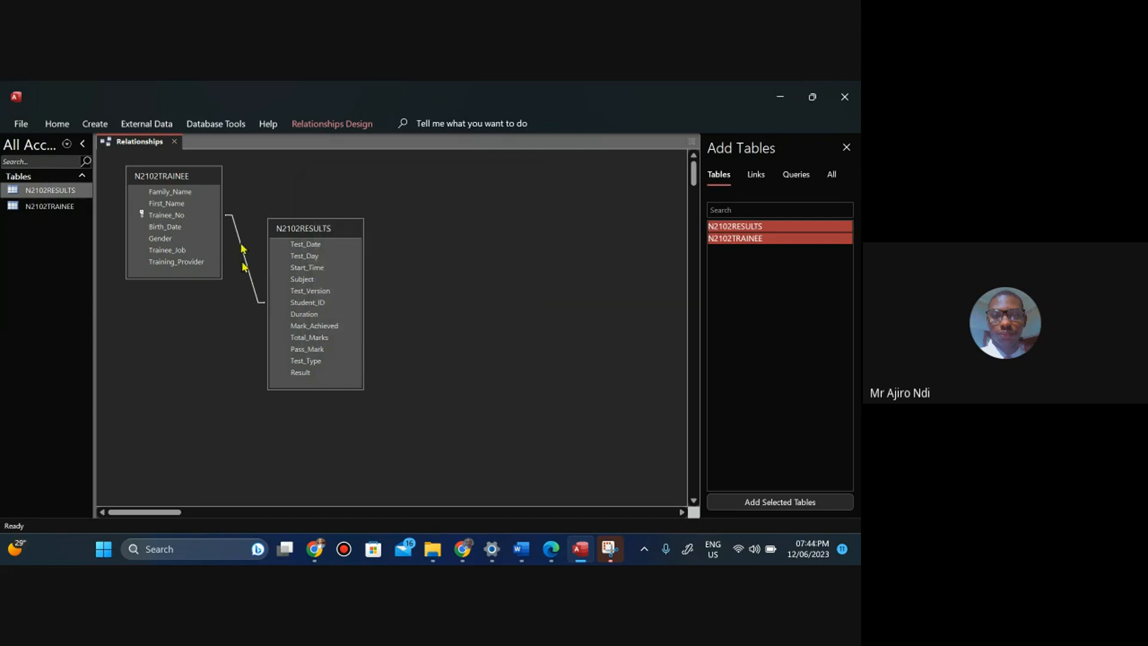
Open the Edit Relationships dialog, capture a screenshot of it with the snipping tool, and close the dialog.
left_click(333, 123)
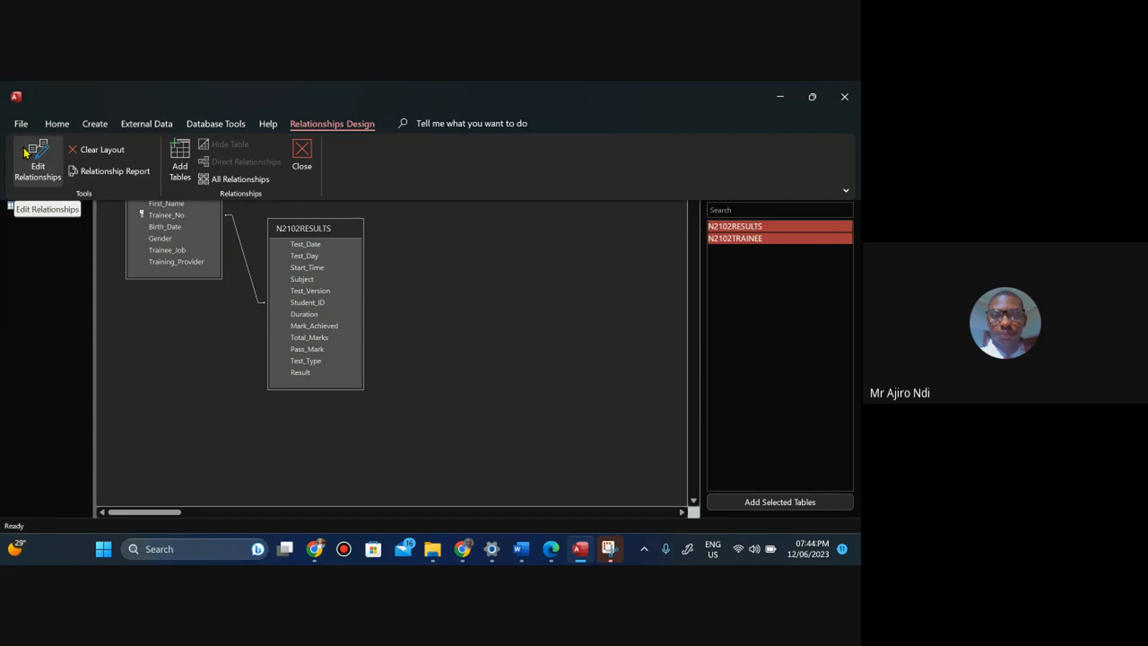
left_click(25, 153)
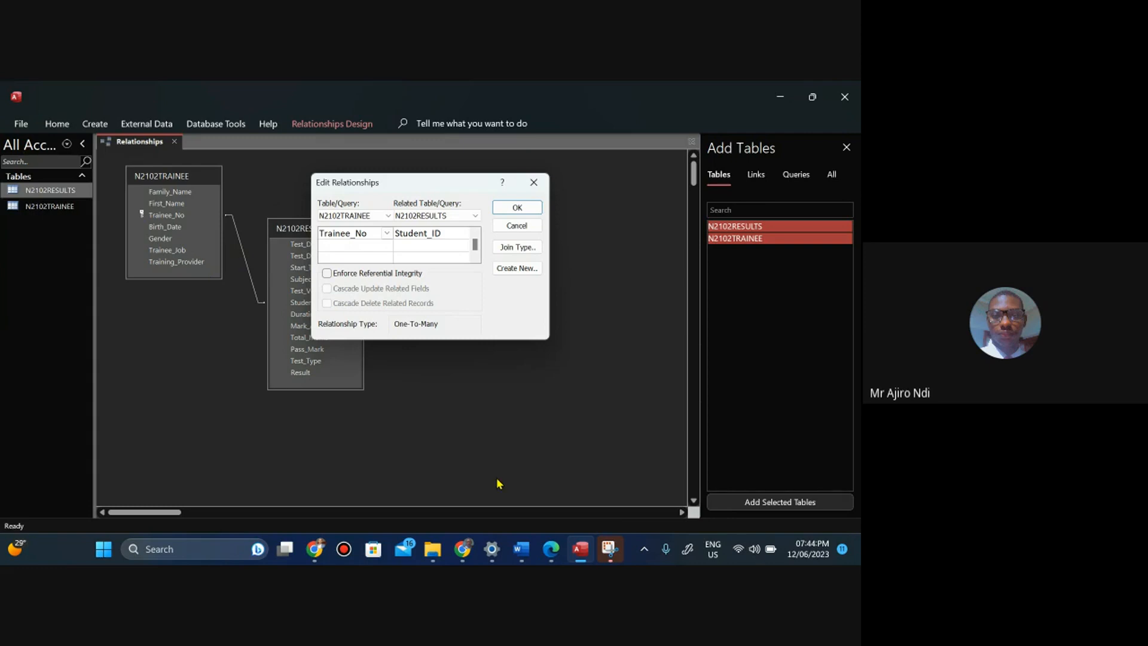
left_click(610, 549)
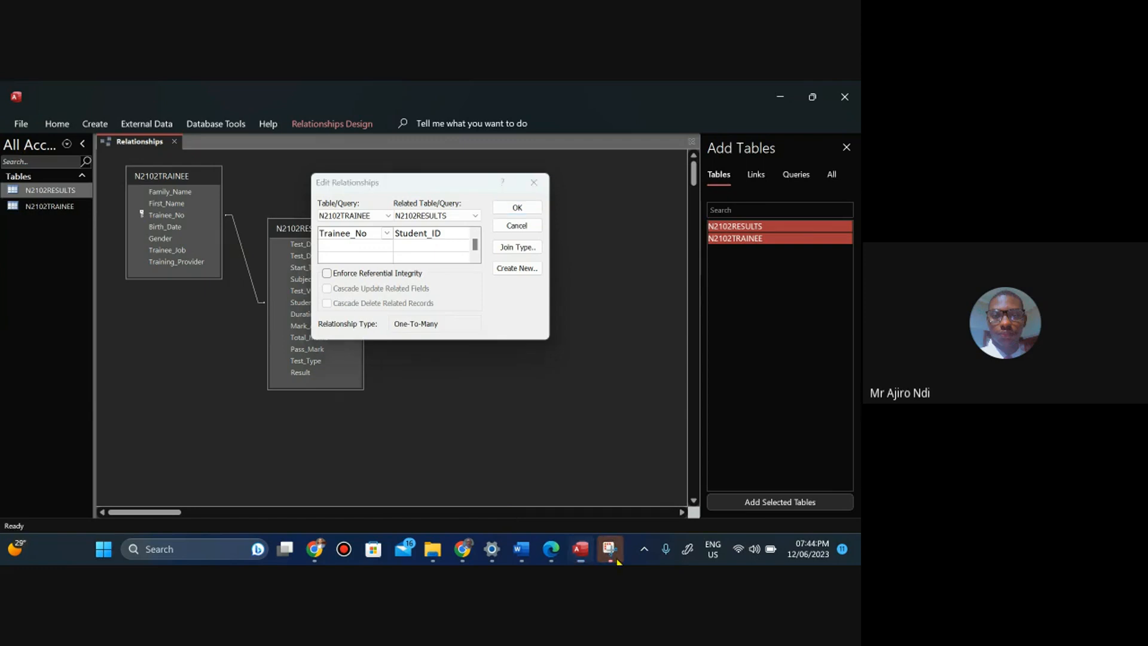
left_click(491, 194)
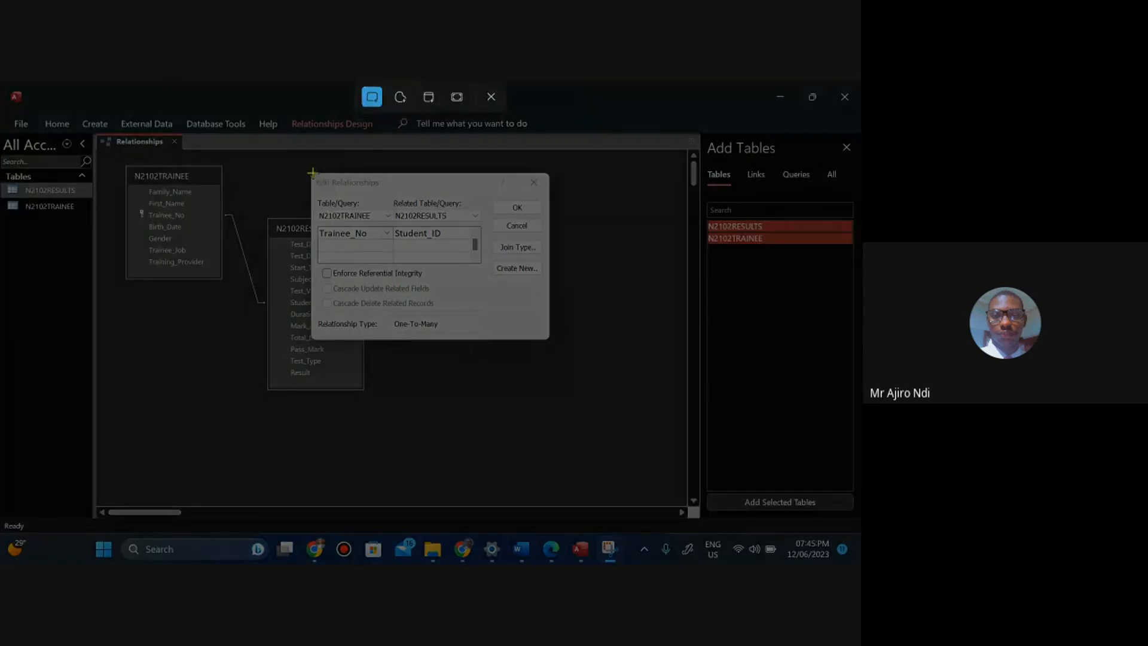
left_click_drag(310, 172, 549, 340)
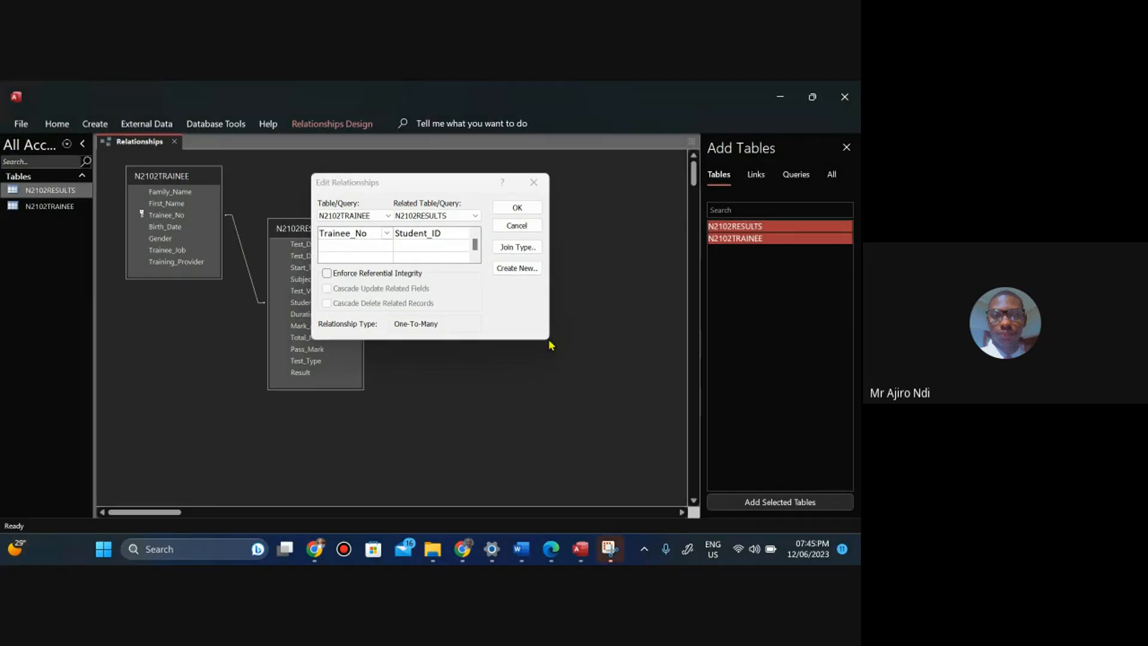
left_click(515, 214)
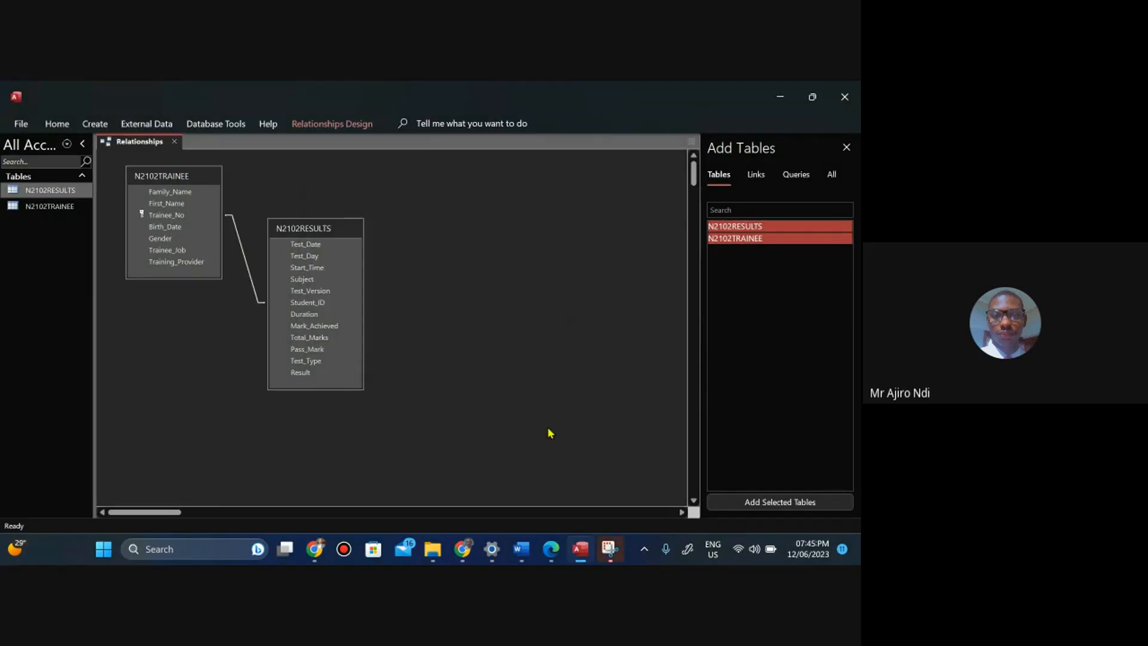
Switch to the Word evidence document and insert a page break before the Step 18 – EVIDENCE 6 heading.
left_click(546, 556)
left_click(547, 554)
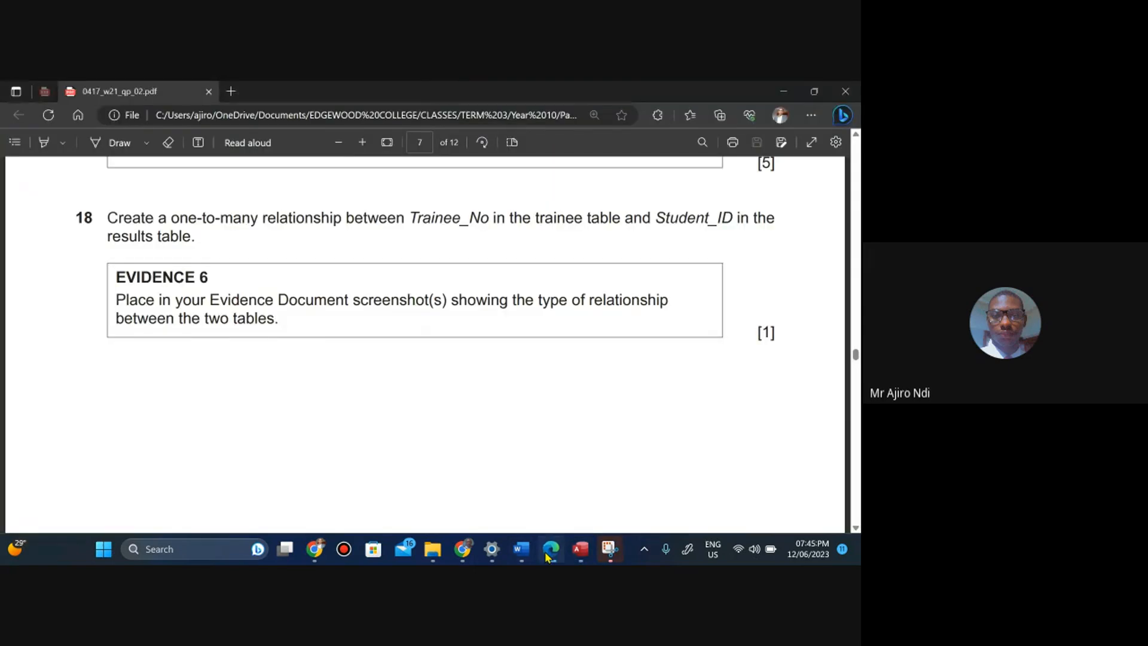
left_click(518, 549)
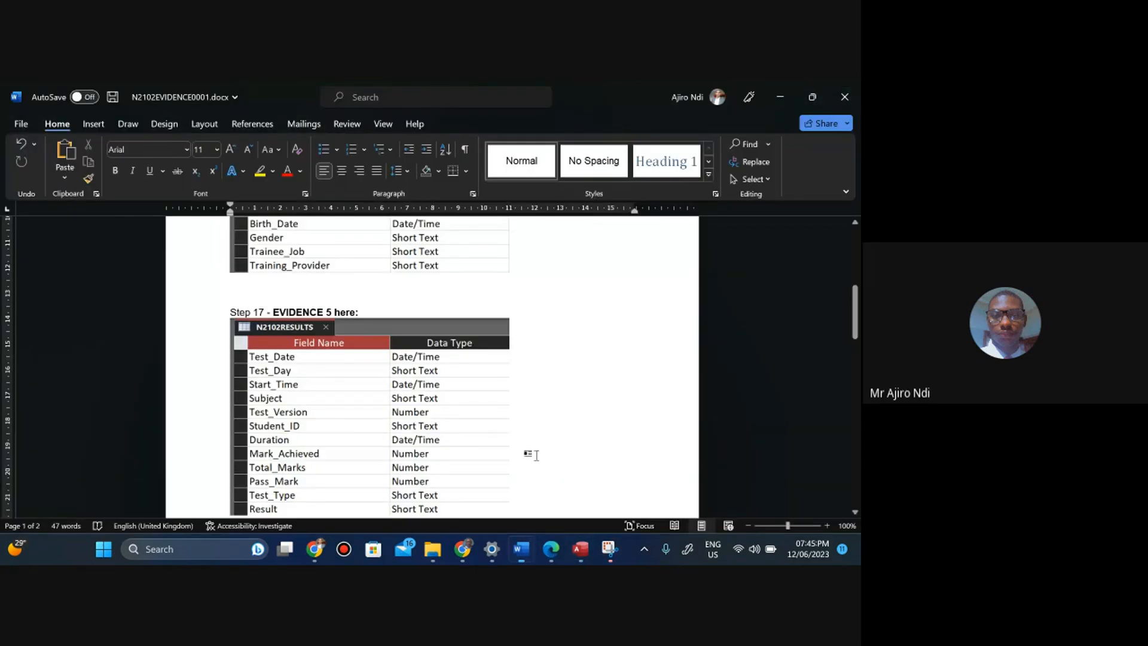
left_click_drag(856, 312, 858, 352)
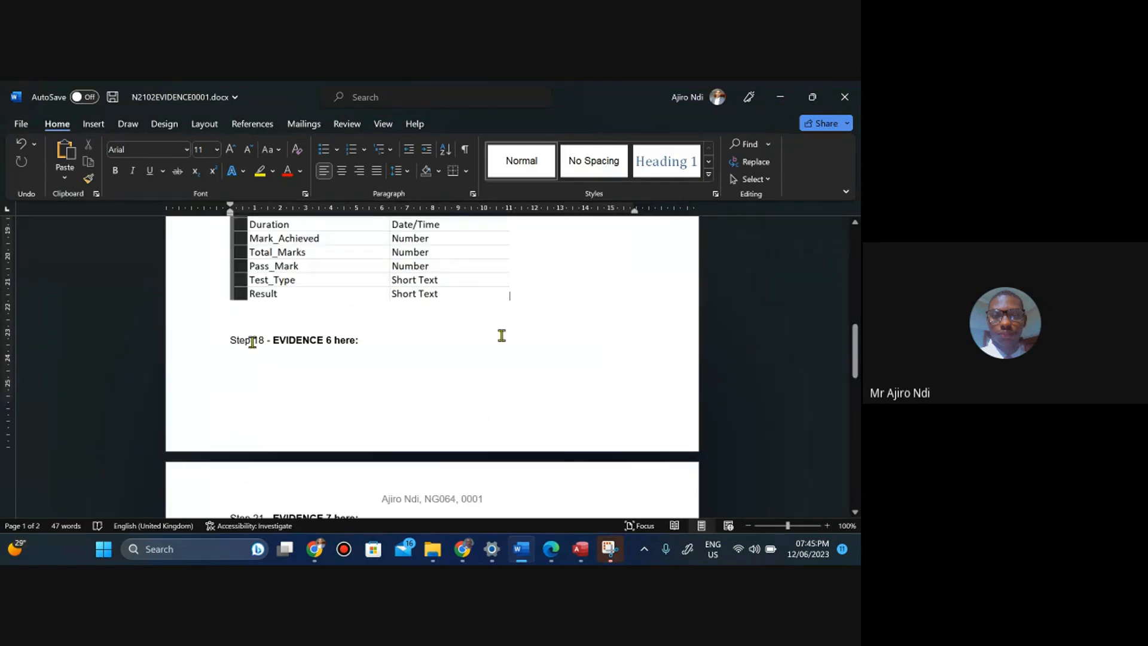
left_click(238, 353)
key("ctrl+Return")
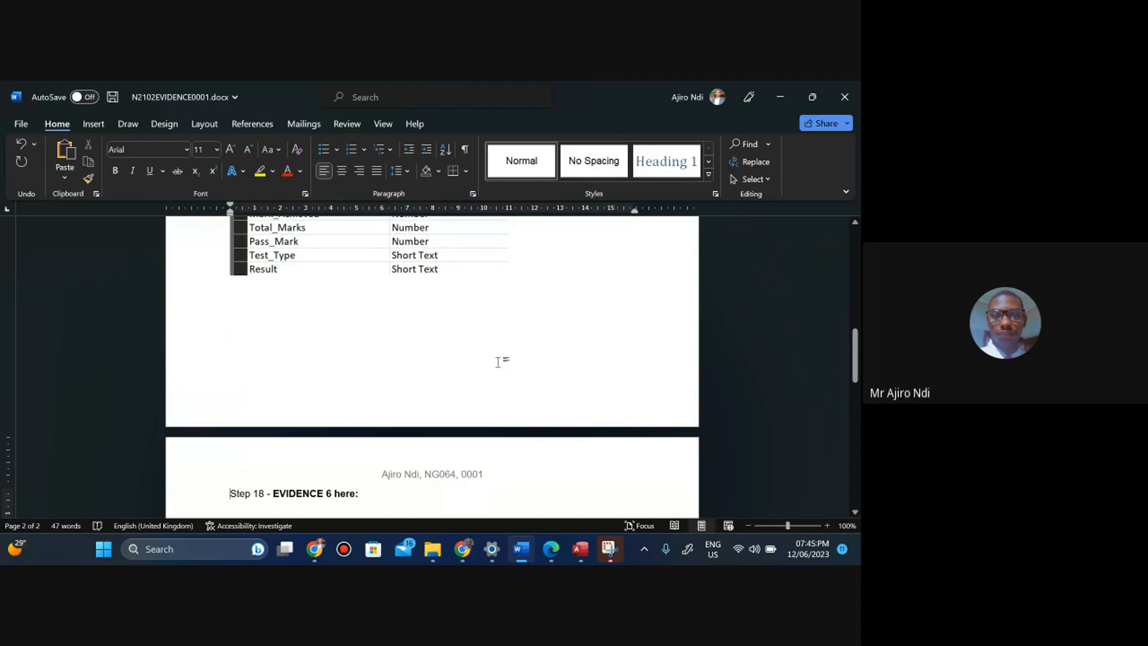
key("ctrl+z")
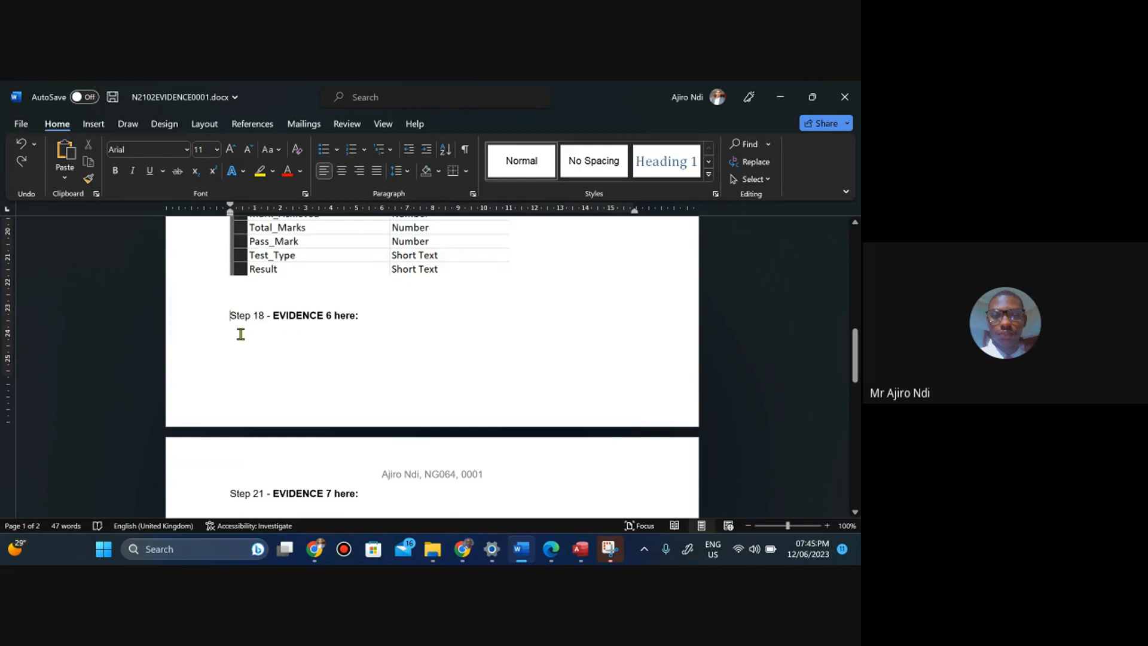
key("ctrl+Return")
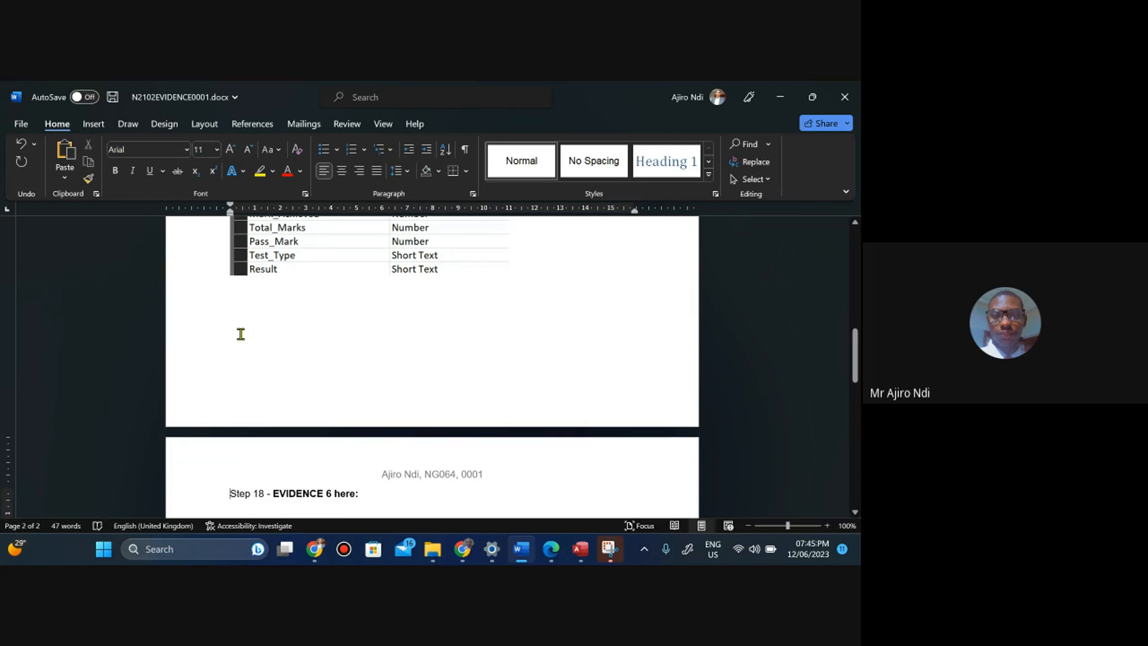
Paste the relationship screenshot as a picture below the Step 18 – EVIDENCE 6 heading.
left_click_drag(855, 370, 854, 407)
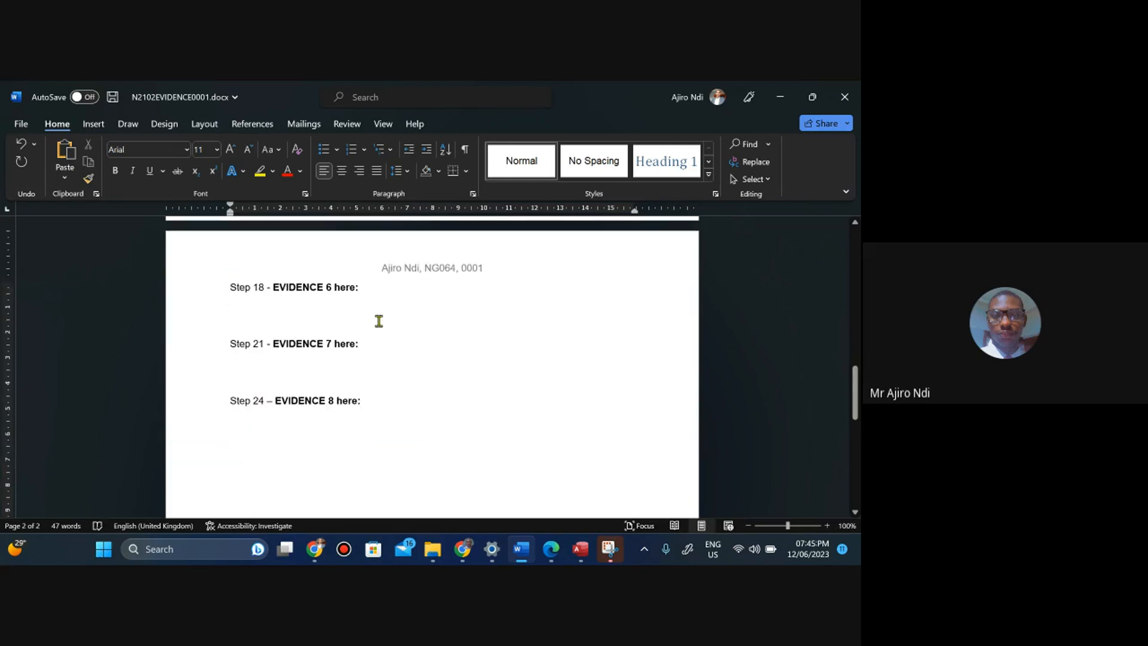
right_click(232, 302)
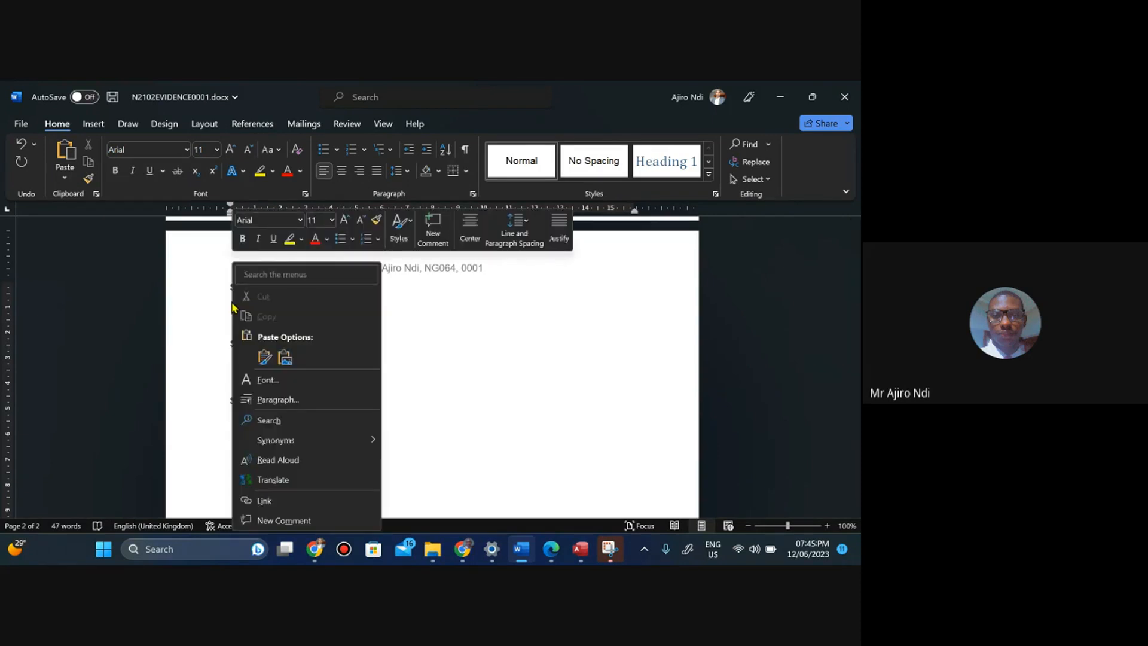
left_click(265, 357)
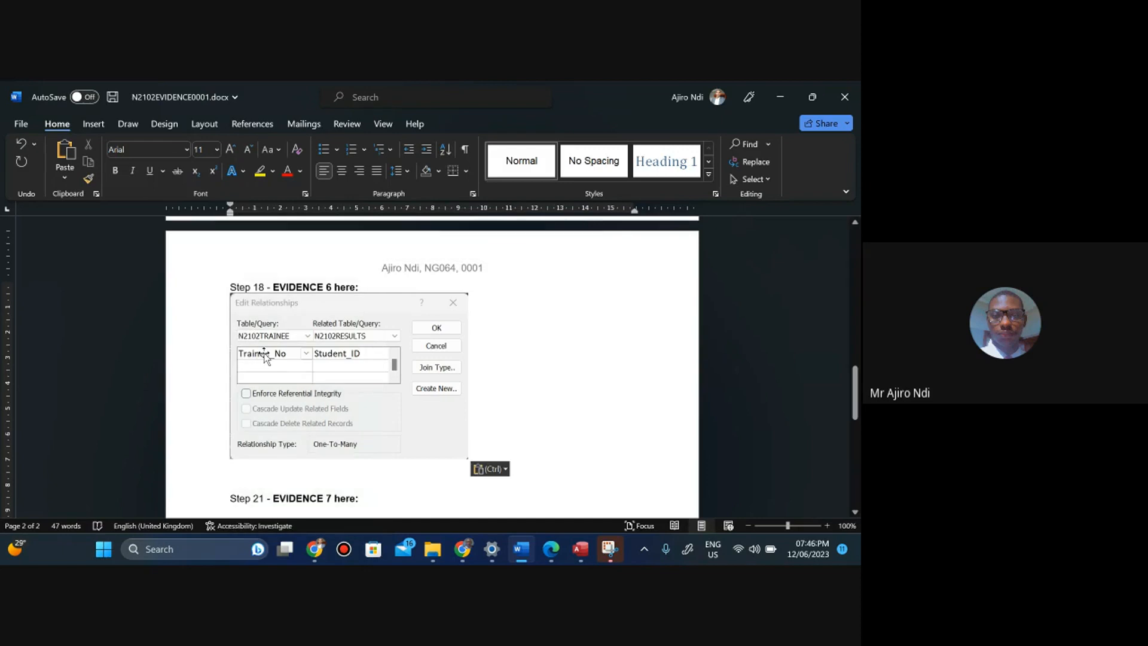
Enlarge the pasted relationship picture to 11 cm wide and 7.66 cm high, then deselect it.
left_click(448, 432)
left_click(462, 123)
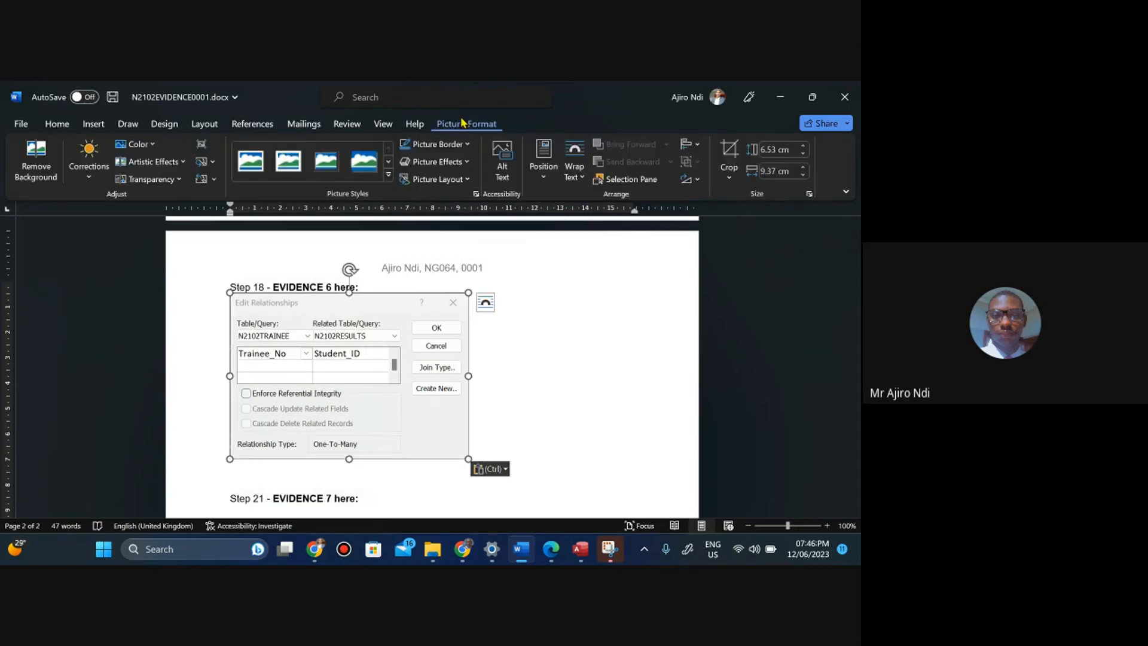
left_click(805, 168)
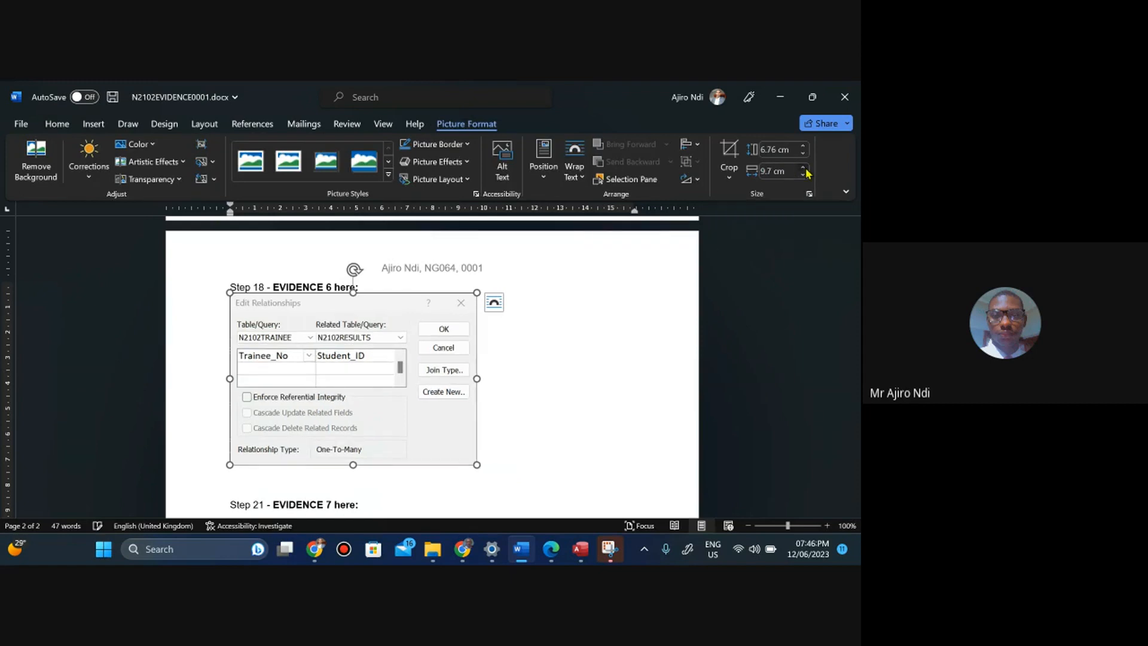
left_click(804, 168)
left_click(805, 168)
left_click(804, 168)
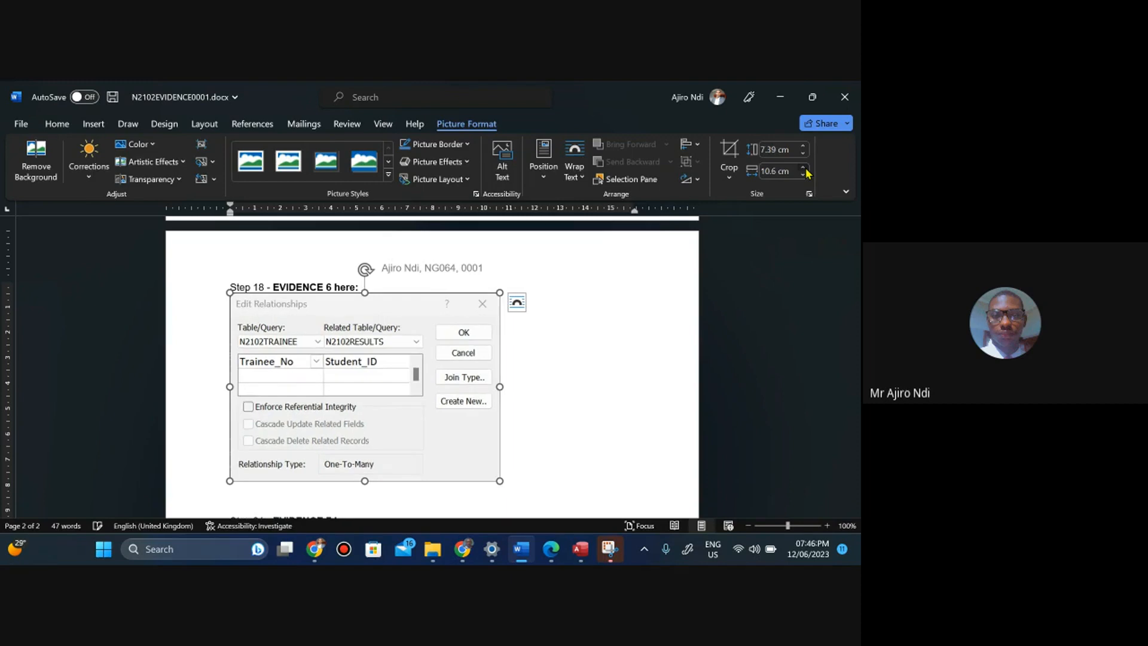
left_click(804, 168)
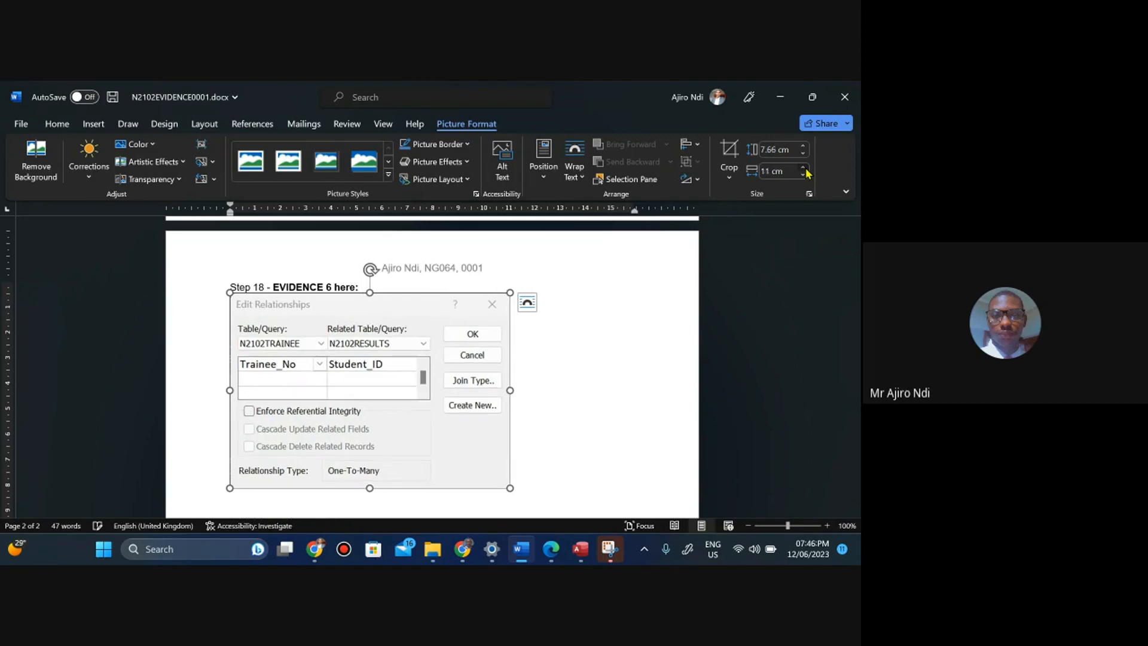
left_click(533, 388)
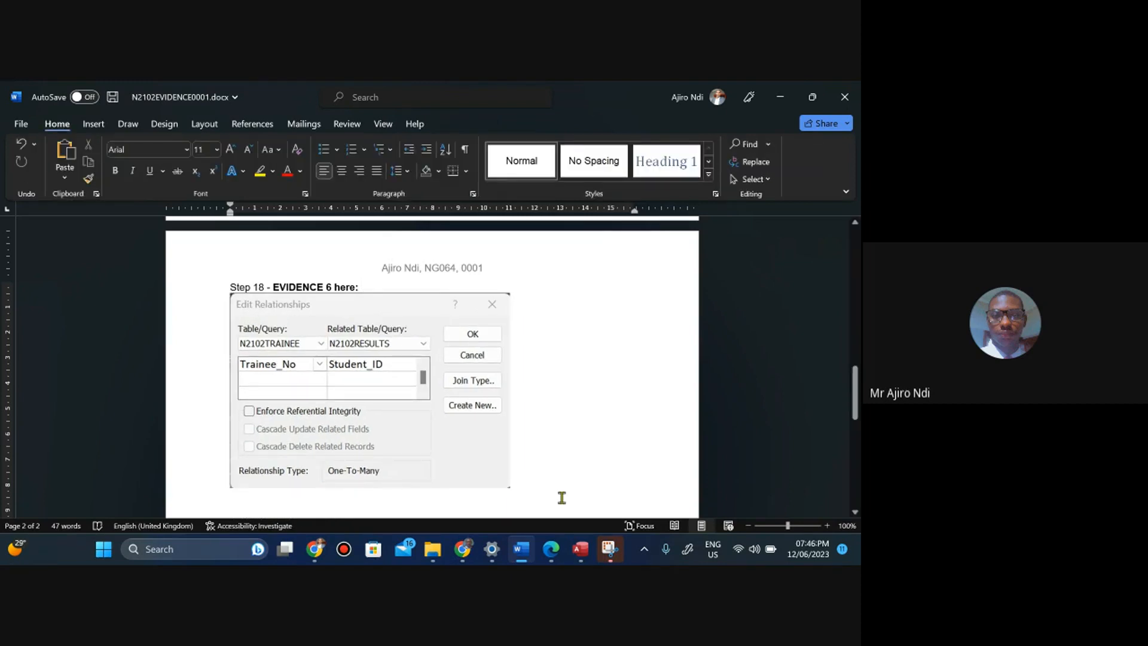
Switch to the question paper PDF and read the instructions for question 19.
left_click(551, 548)
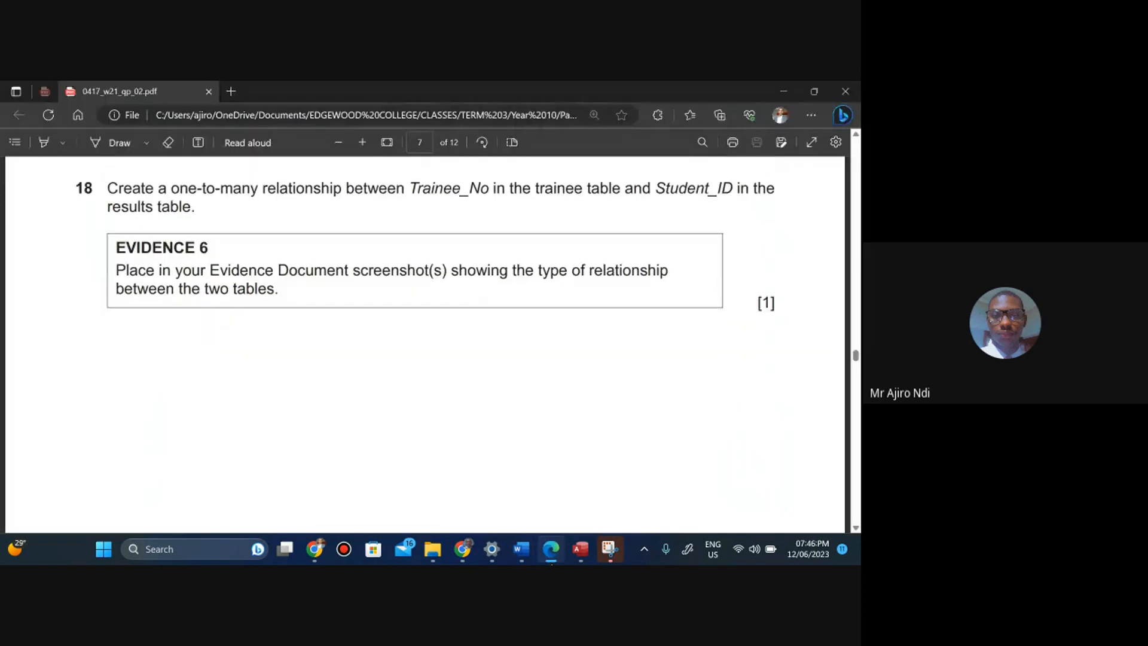
scroll(425, 343, "down", 2)
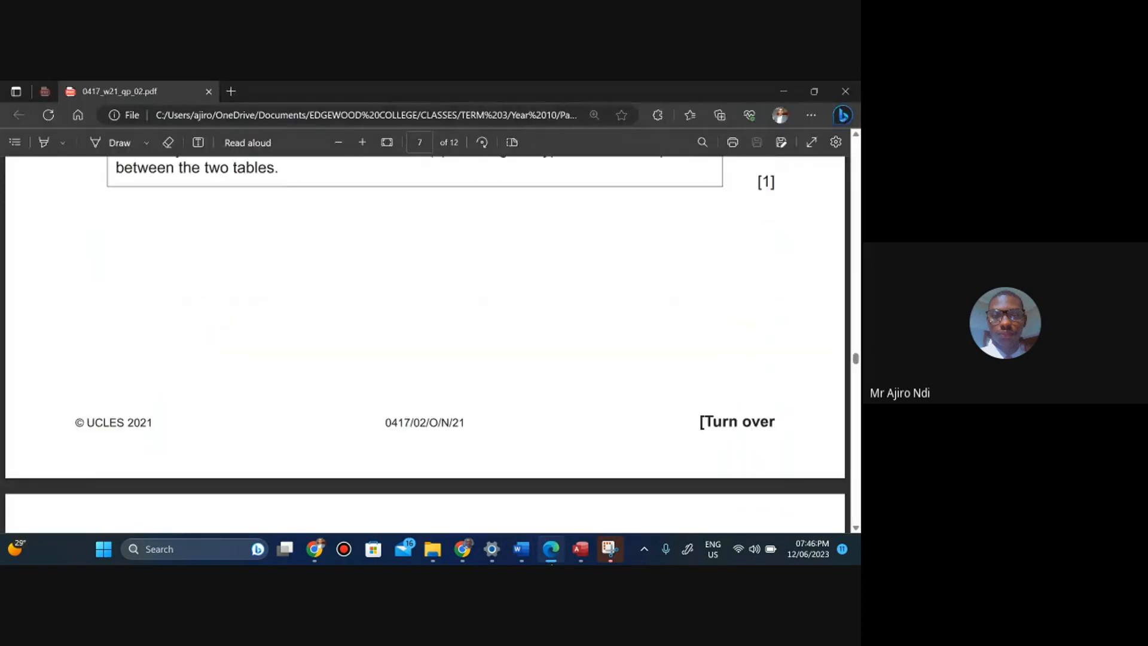
scroll(425, 344, "down", 3)
scroll(425, 344, "down", 2)
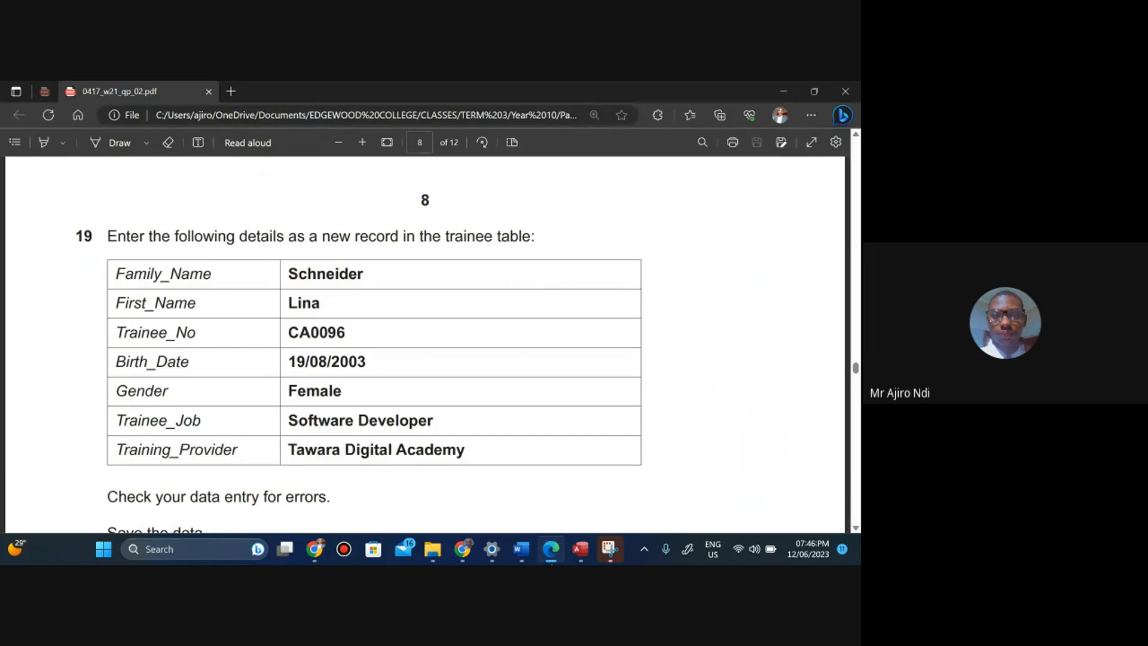
Return to Access, save the relationships layout, and close the Relationships window.
left_click(580, 549)
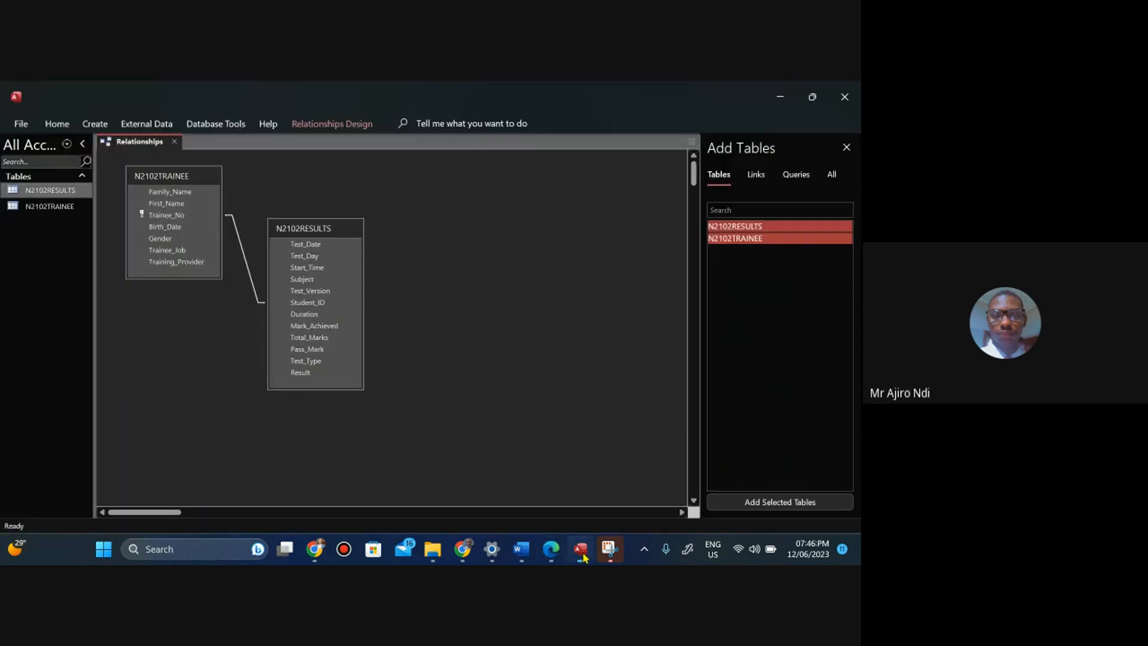
right_click(140, 146)
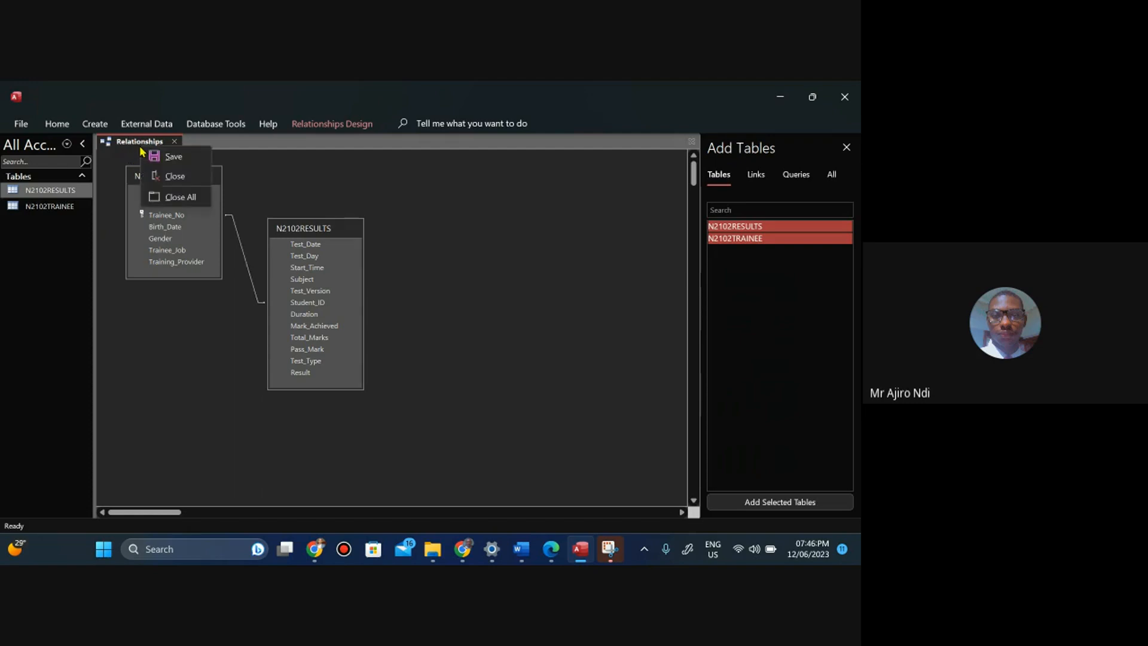
left_click(173, 163)
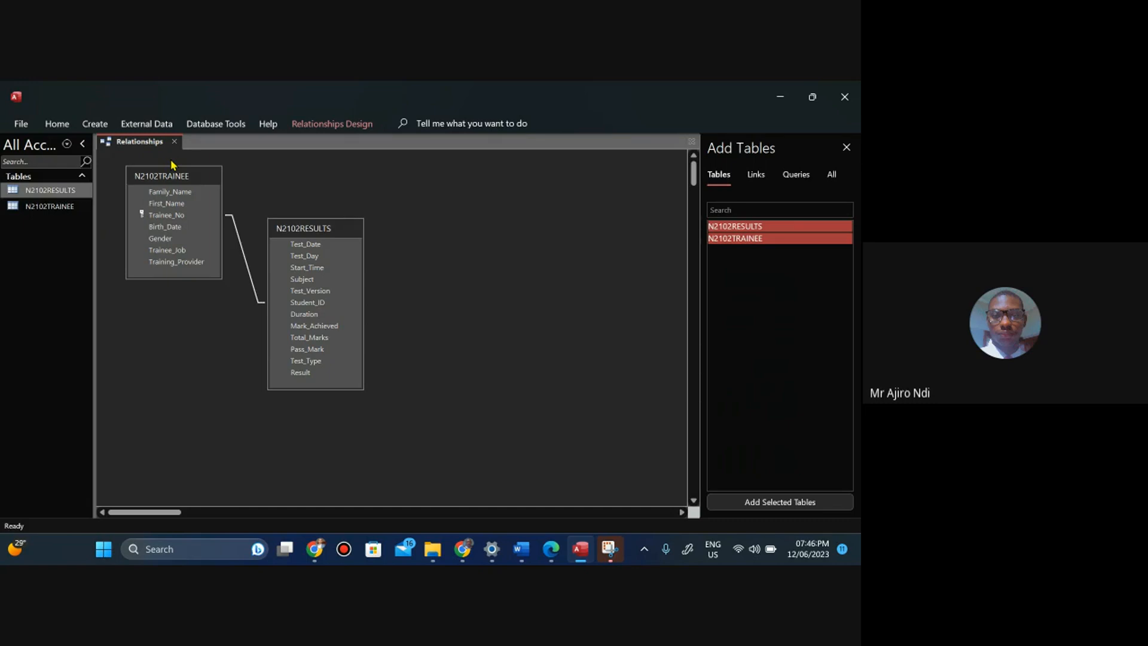
right_click(142, 141)
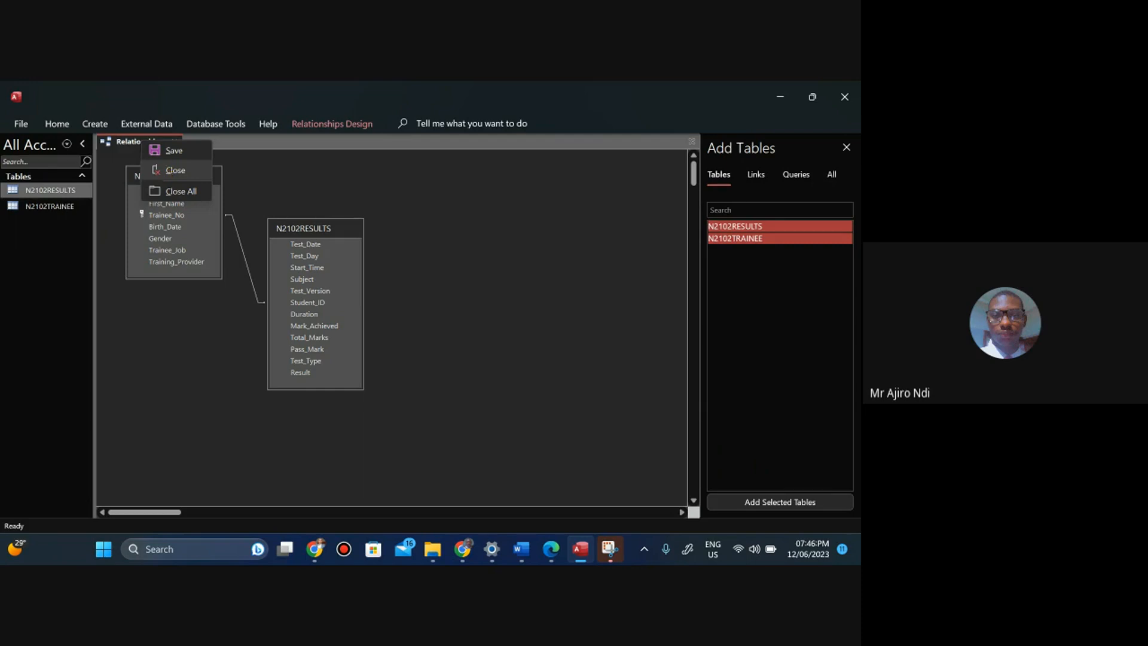
left_click(172, 172)
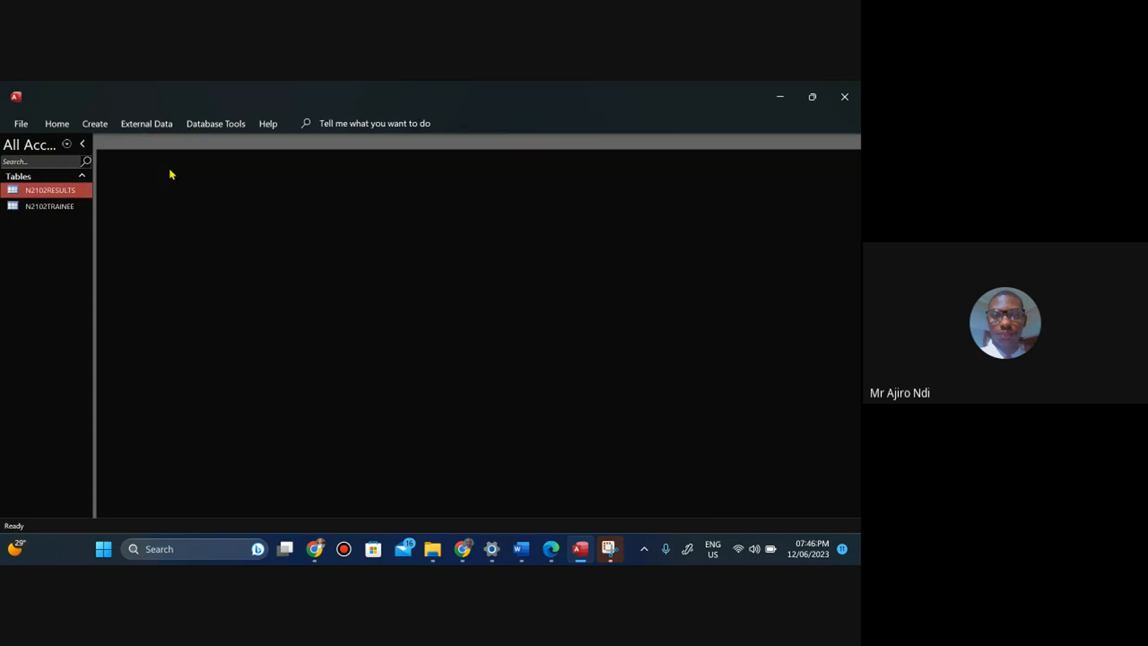
Open the N2102TRAINEE table, expand and collapse record subdatasheets to inspect linked results, then close the table.
double_click(54, 207)
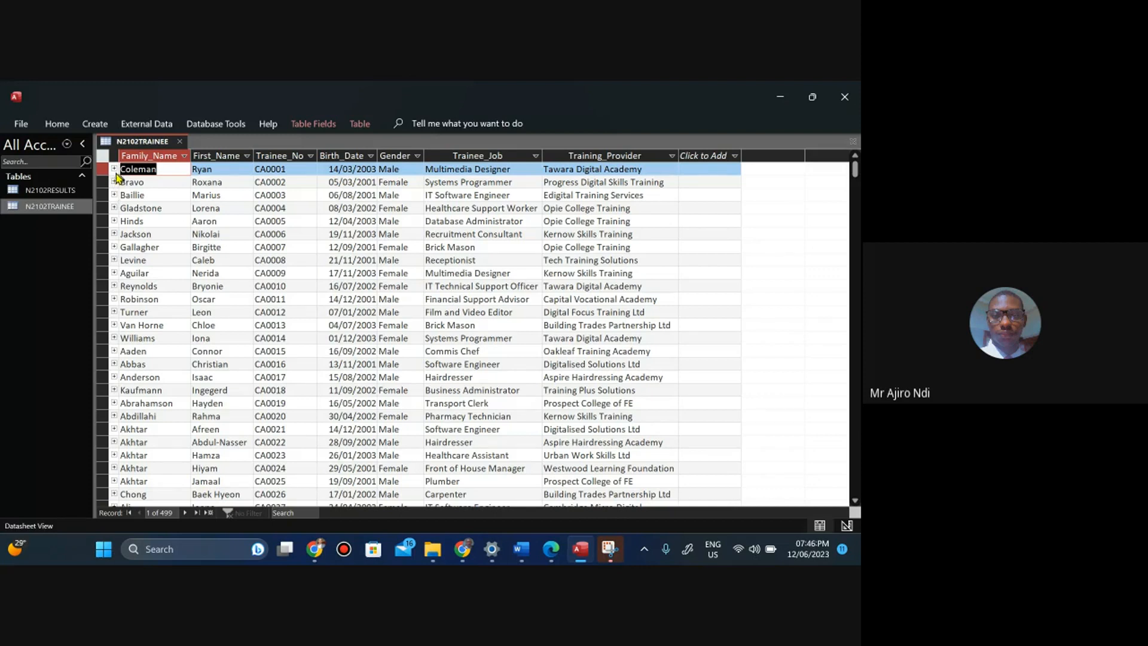
left_click(114, 169)
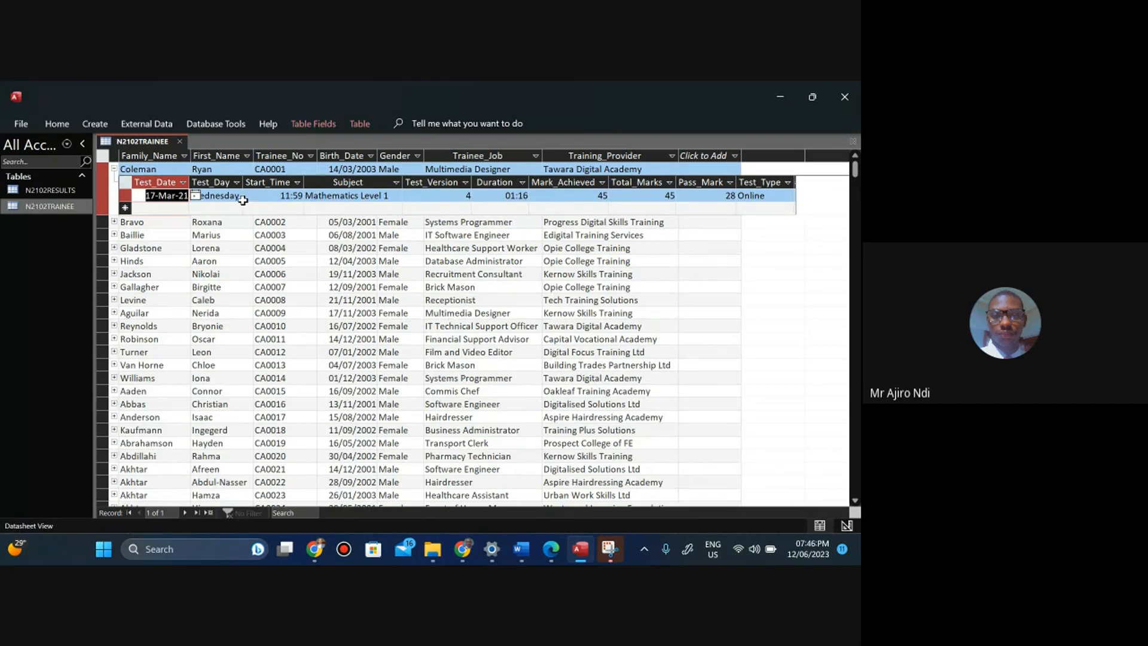
left_click(113, 172)
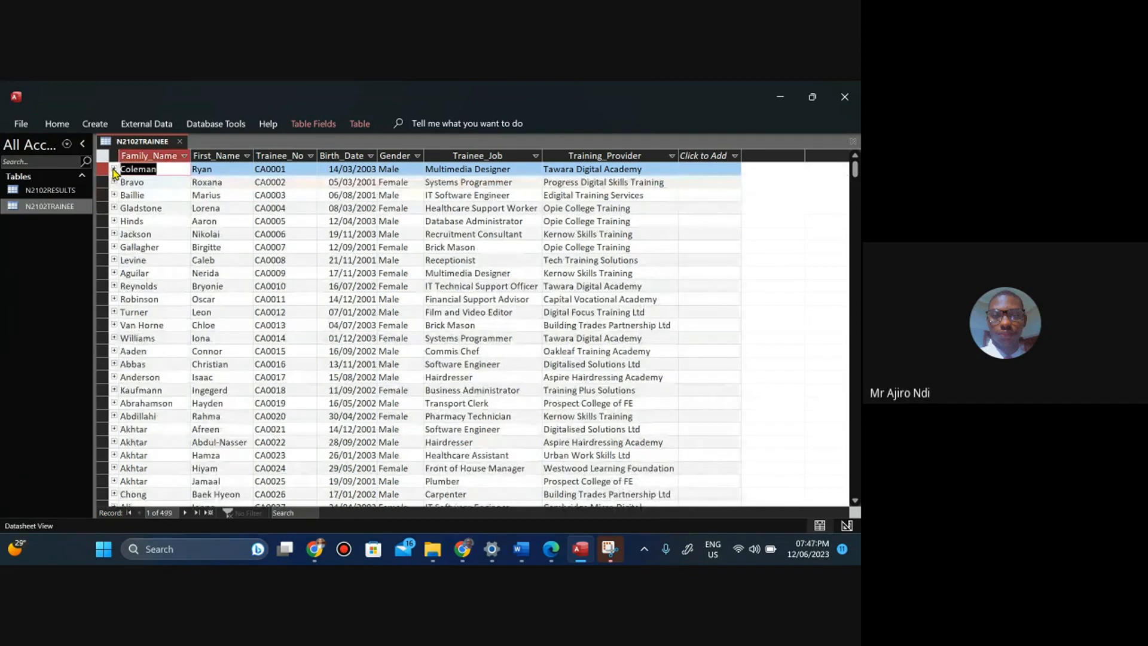
left_click(115, 197)
left_click(115, 197)
left_click(114, 222)
left_click(114, 222)
left_click(114, 222)
left_click(114, 222)
right_click(136, 143)
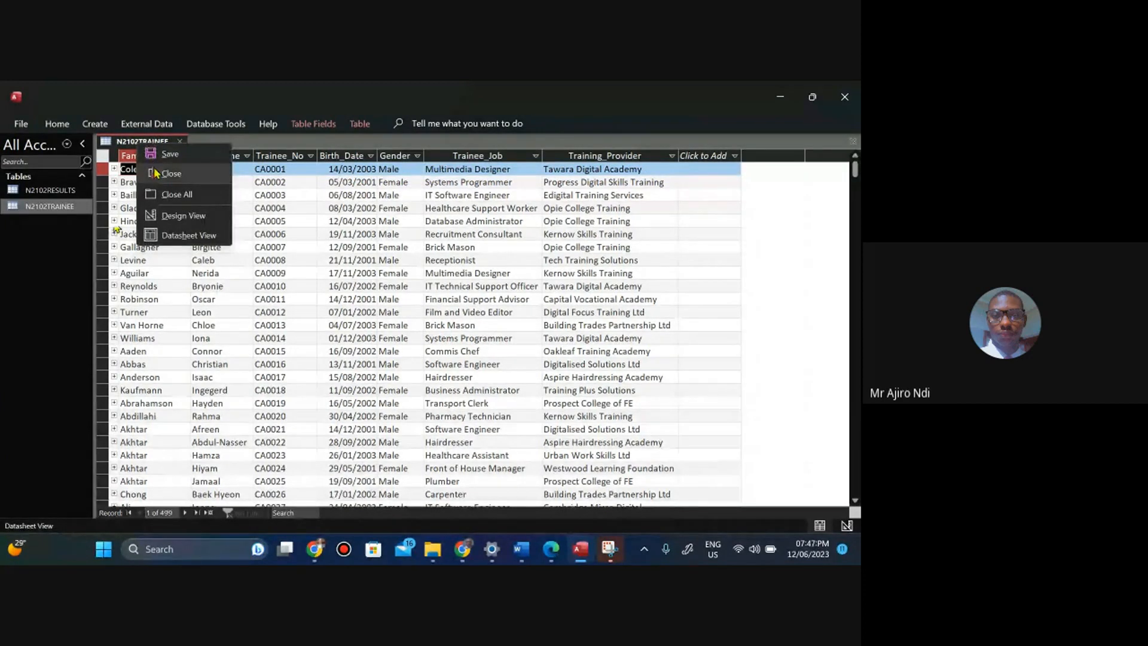
left_click(157, 173)
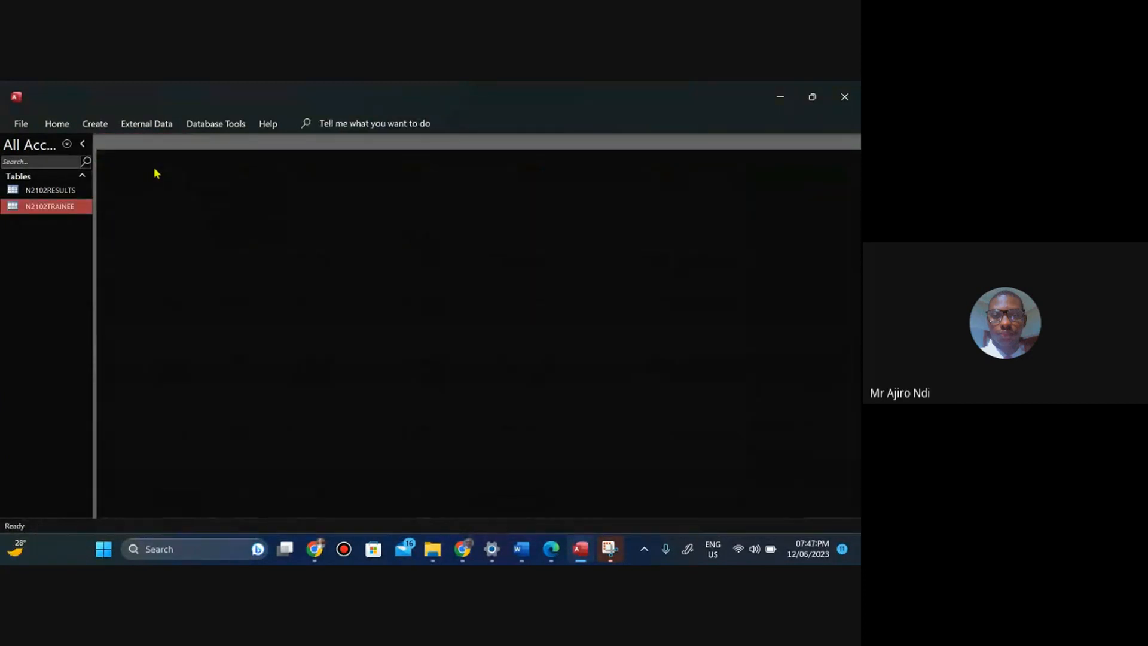
Reopen the N2102TRAINEE table, re-examine the linked results subdatasheets for two trainees, close it, and return to the question paper.
left_click(562, 551)
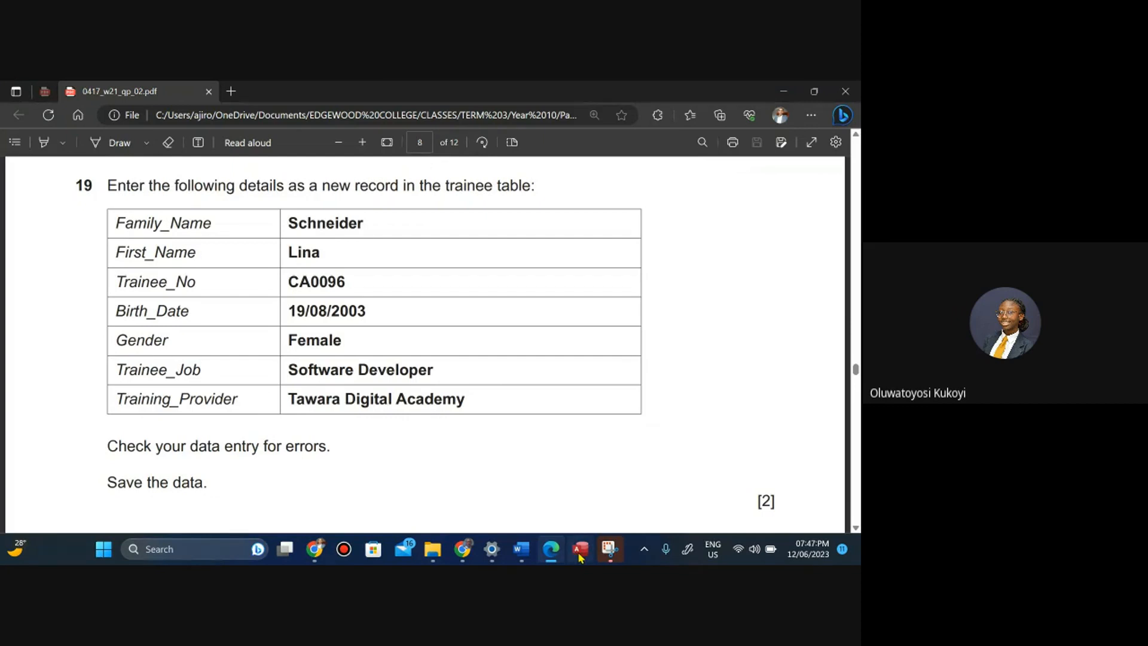
left_click(579, 555)
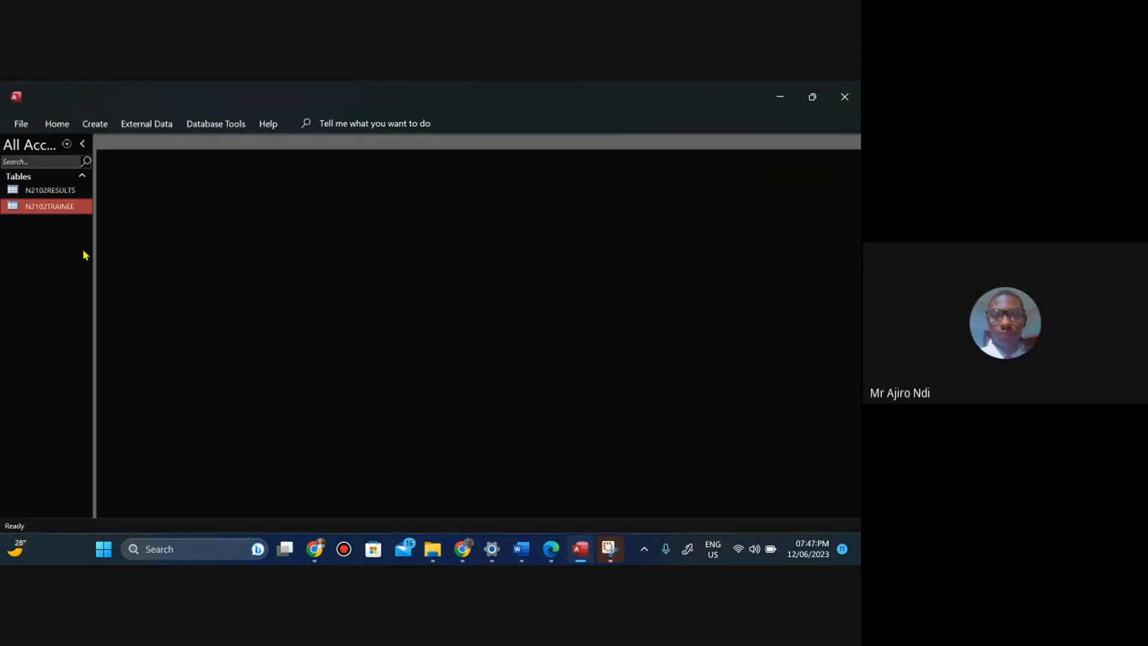
double_click(50, 207)
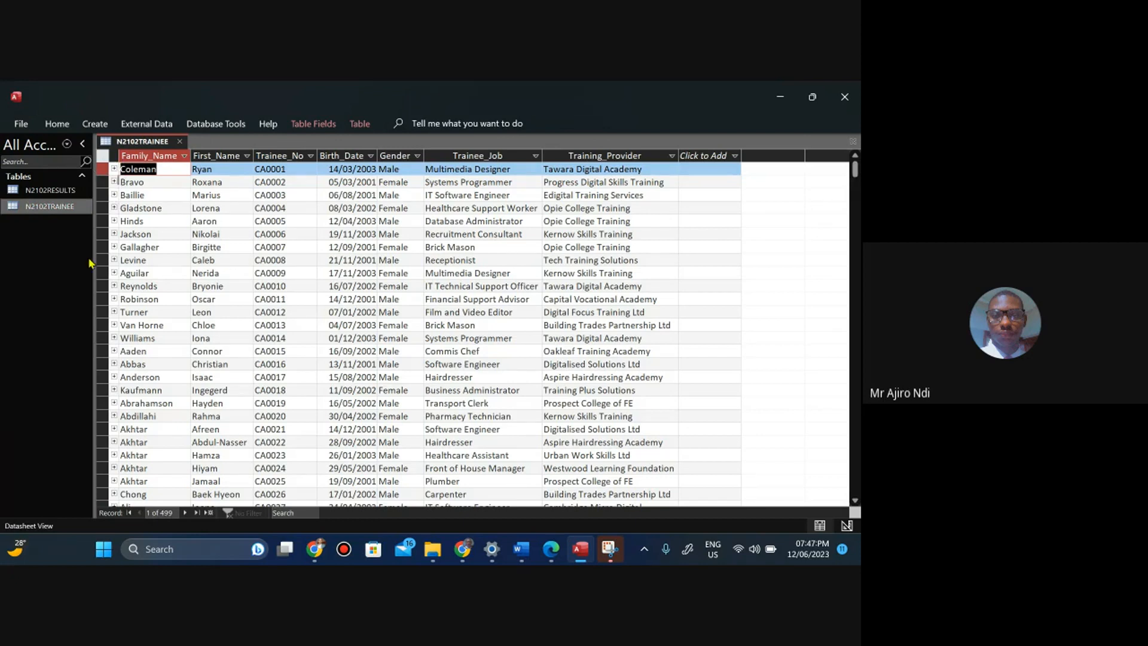
left_click(115, 170)
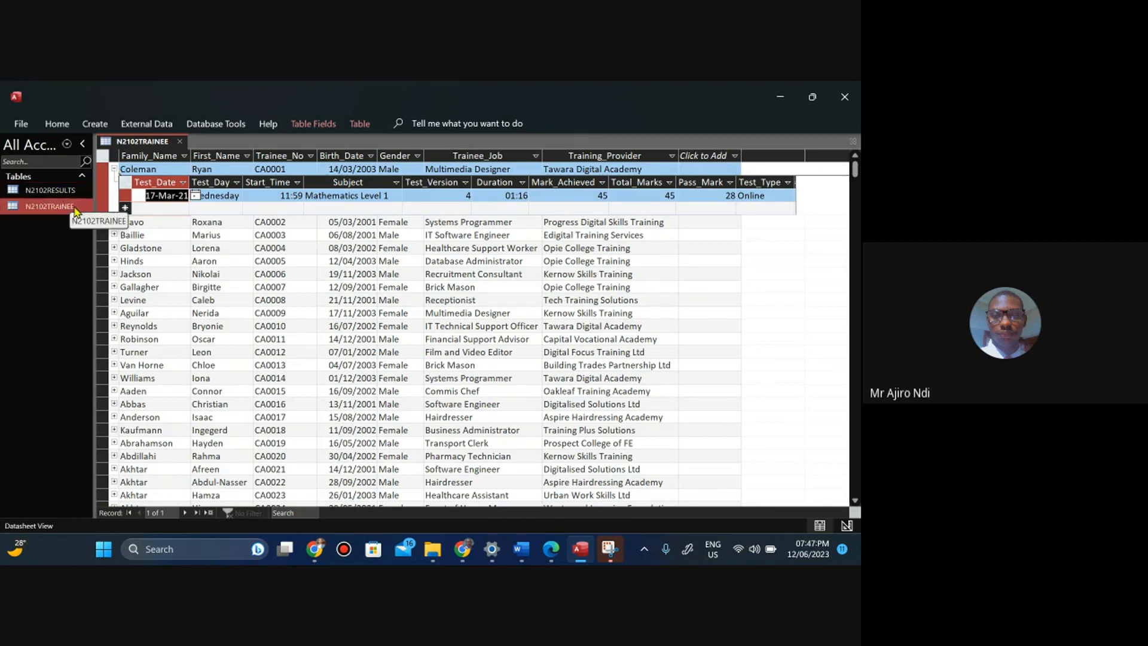
left_click(114, 169)
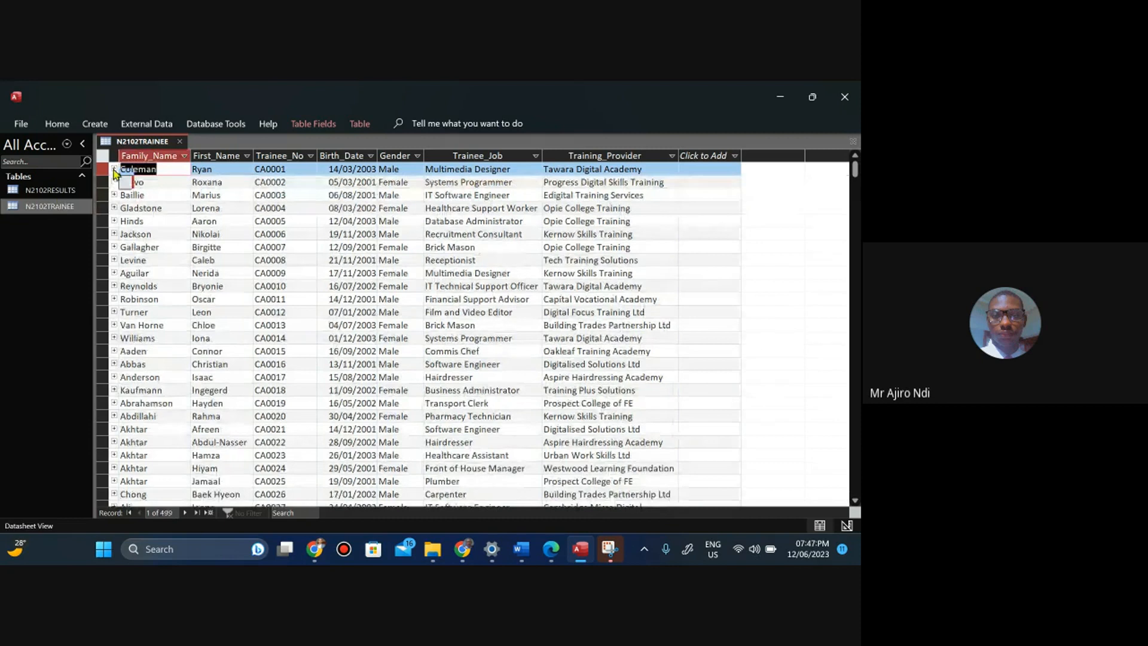
left_click(113, 234)
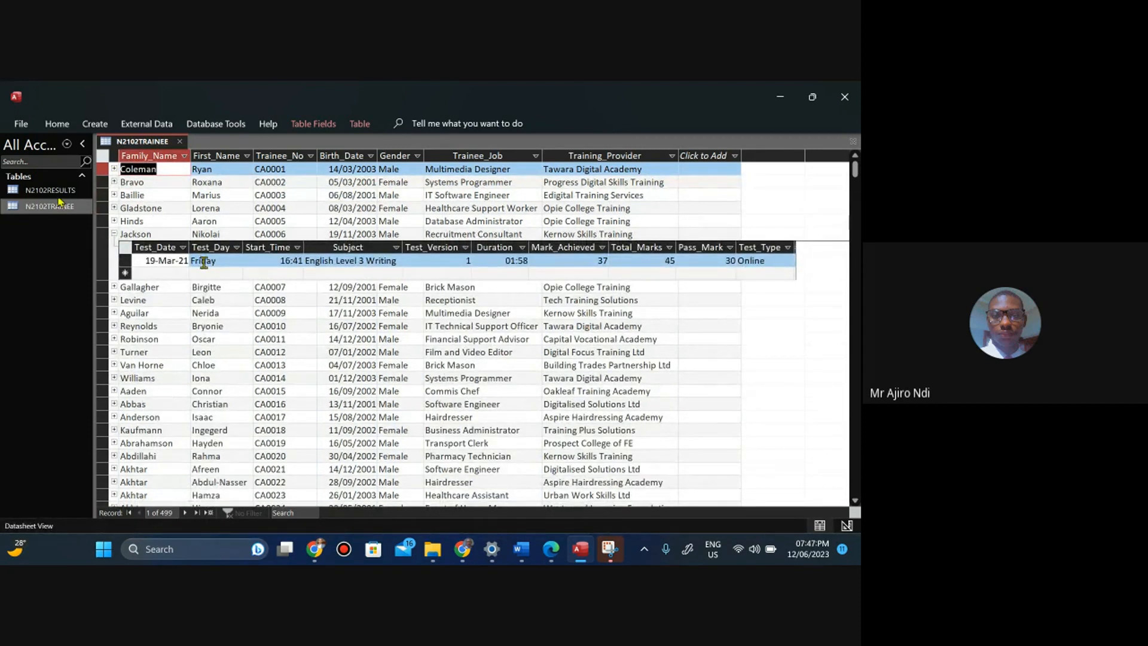
left_click(114, 234)
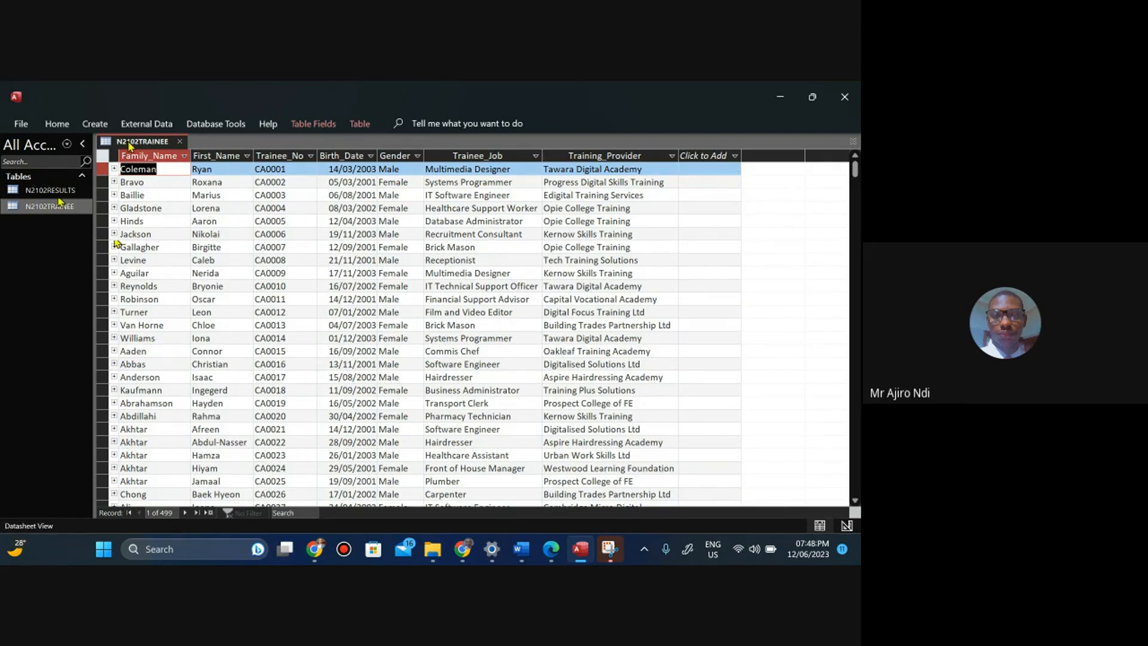
right_click(129, 144)
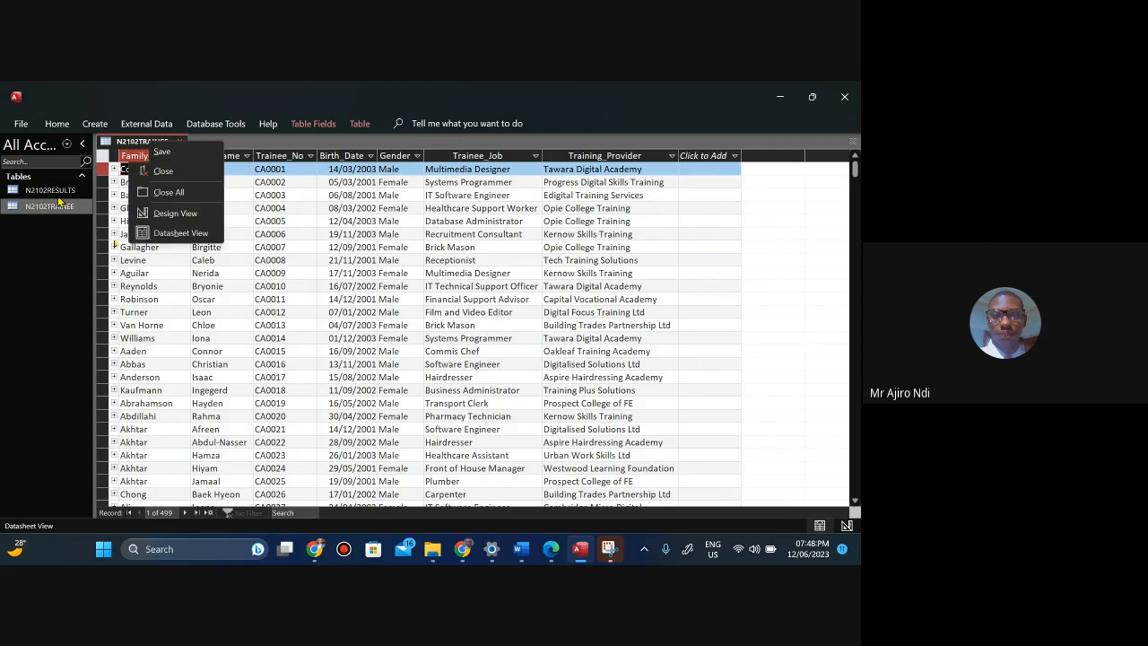
left_click(161, 173)
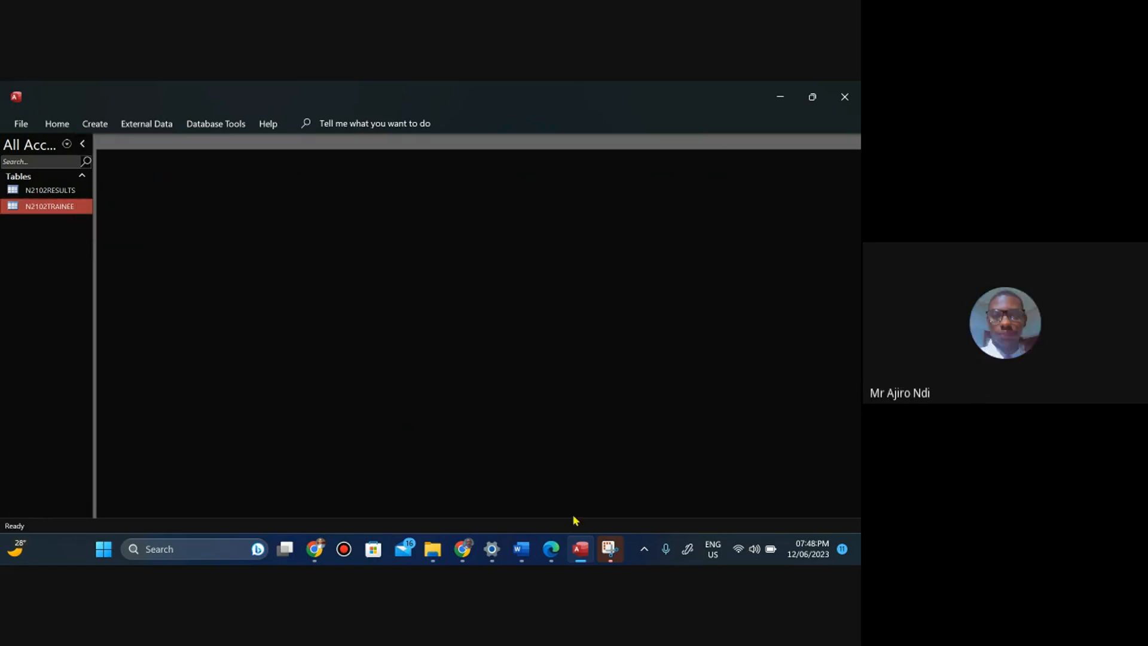
left_click(550, 550)
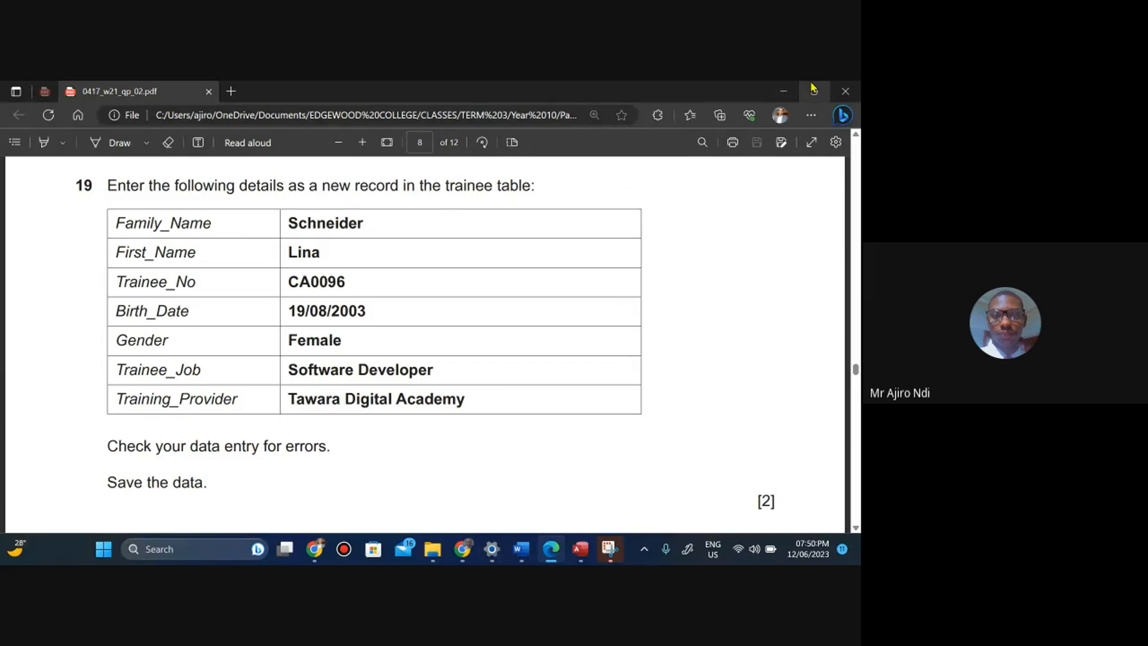
Arrange the question paper and Access side by side and open the N2102TRAINEE table.
mouse_move(814, 91)
left_click(763, 122)
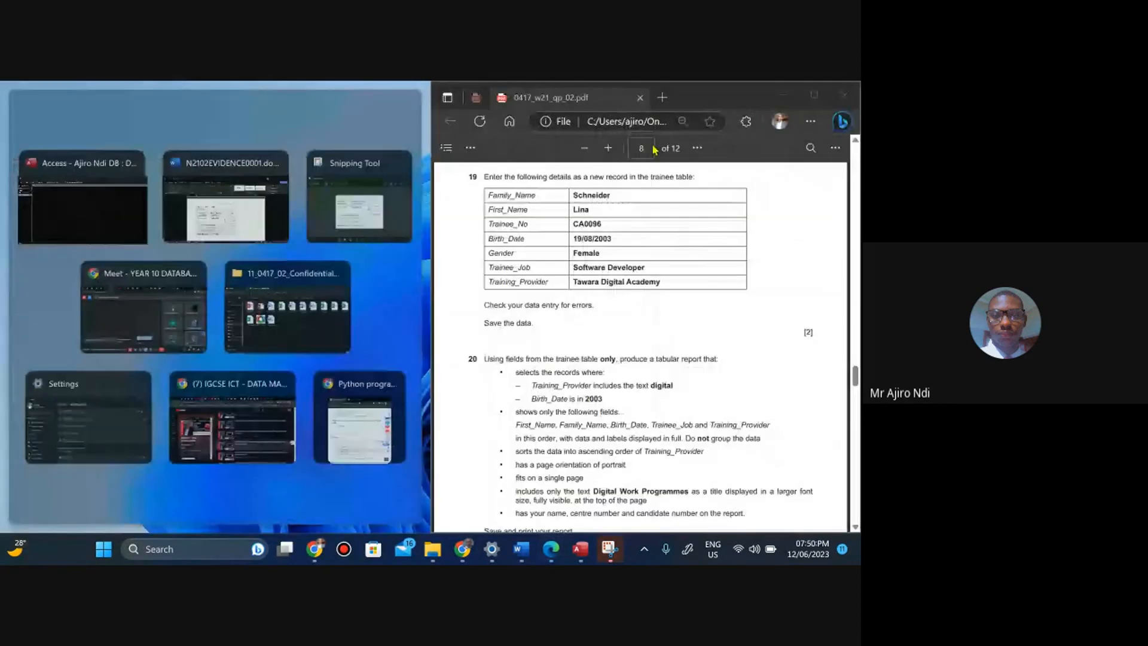
left_click(109, 220)
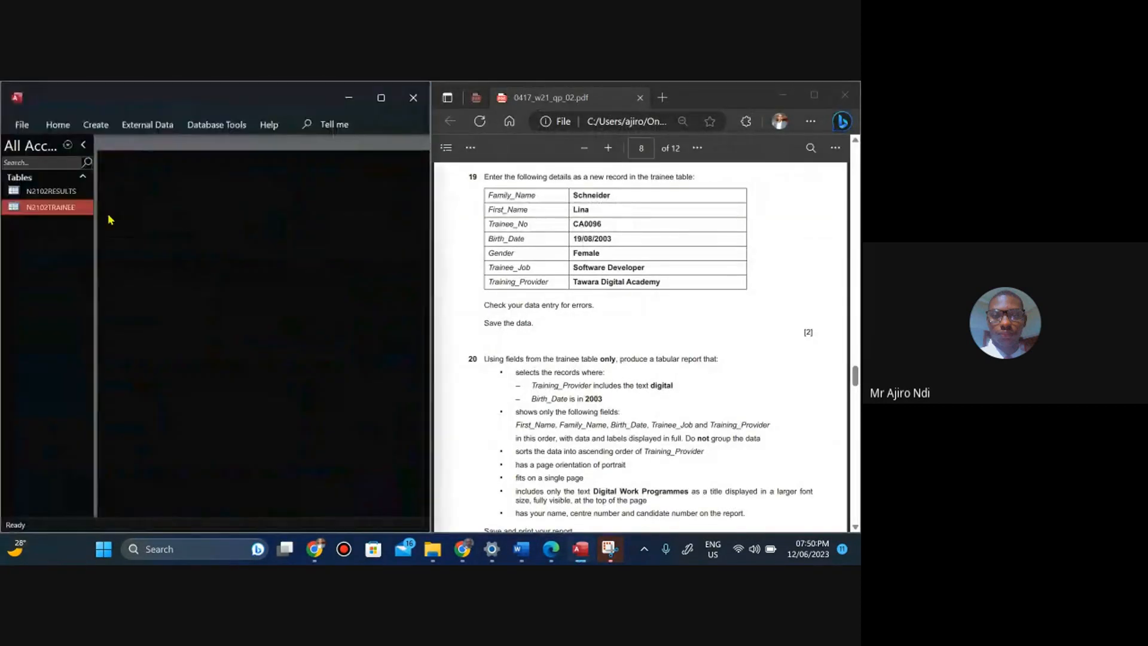
double_click(60, 209)
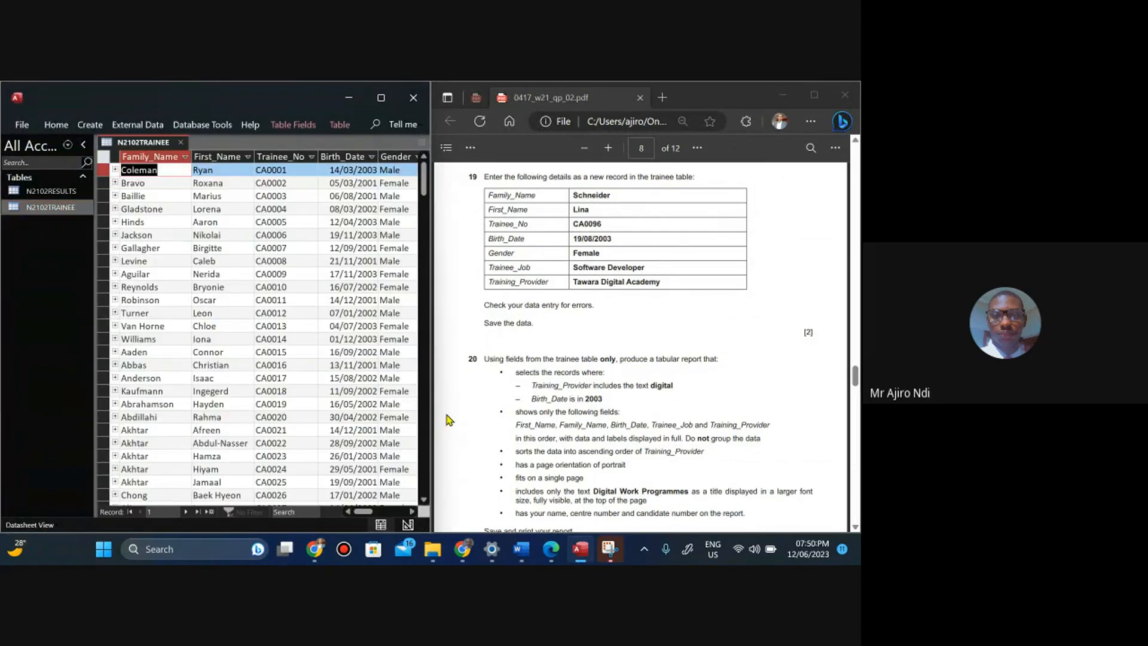
Widen the Access window and move to a new blank record at the end of the trainee table.
left_click_drag(433, 422, 631, 413)
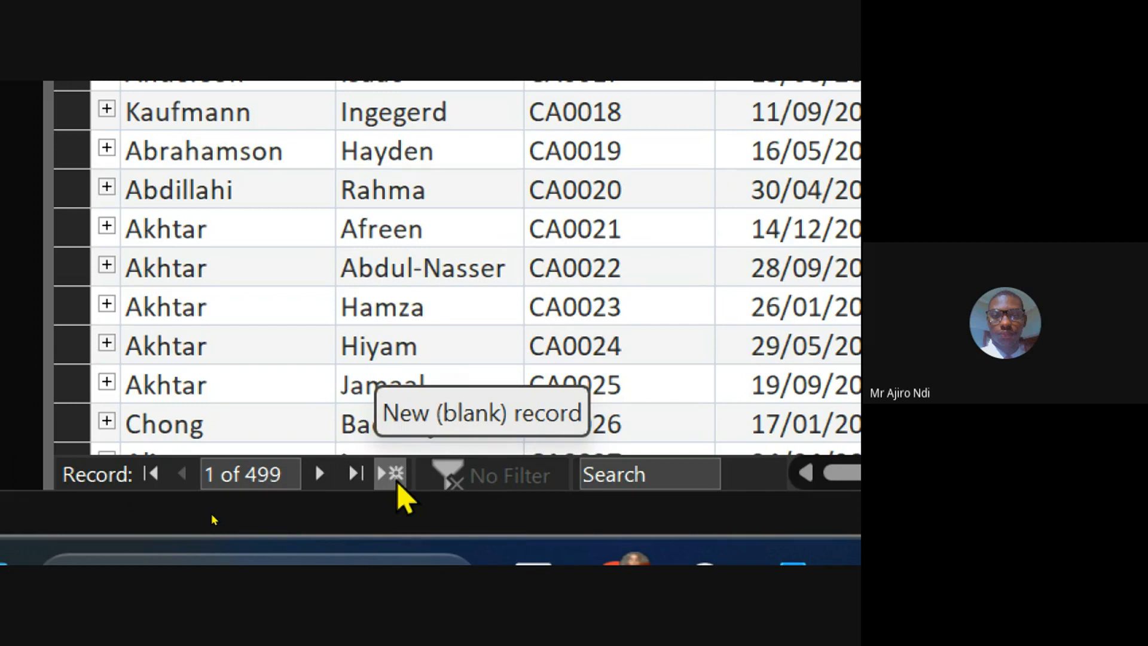
left_click(317, 481)
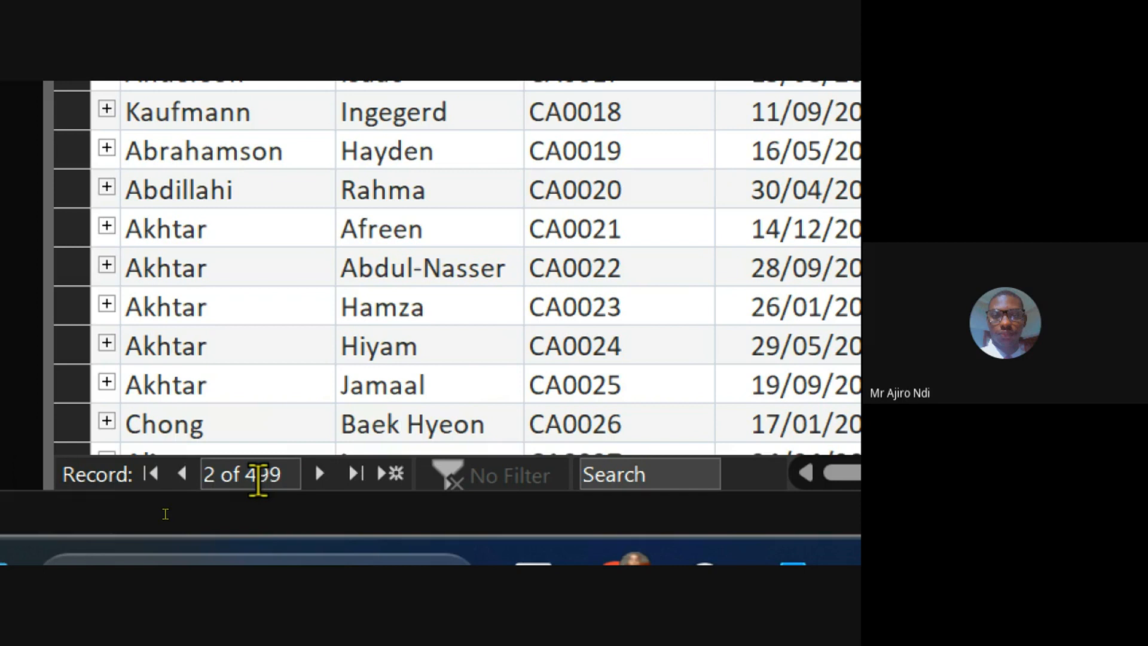
left_click(181, 474)
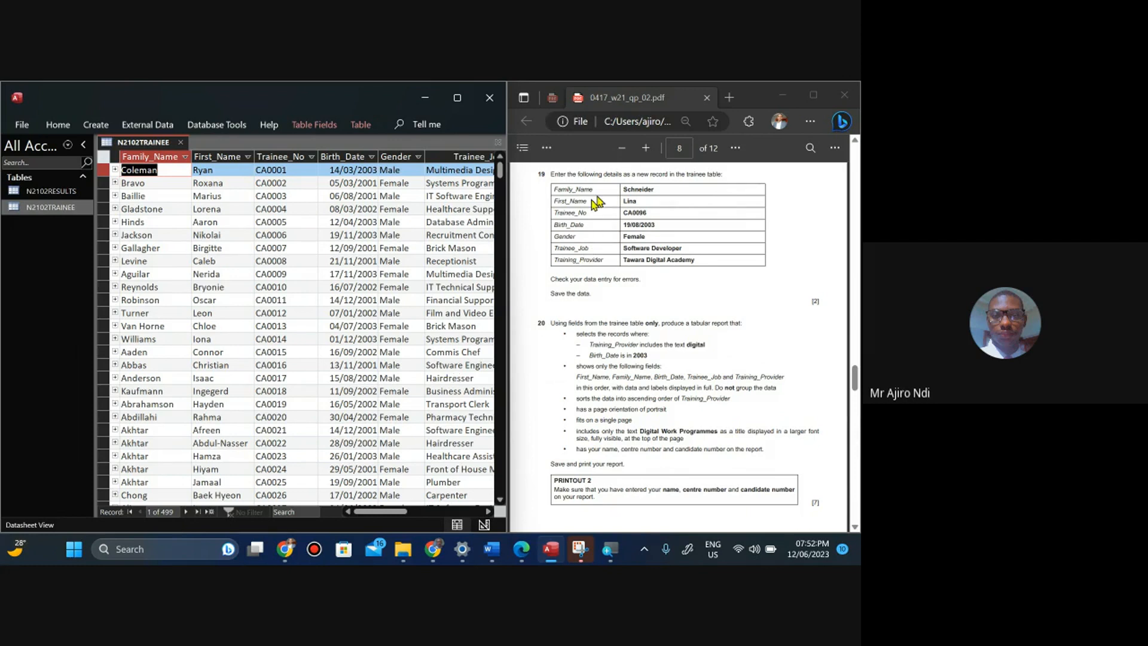
left_click(209, 515)
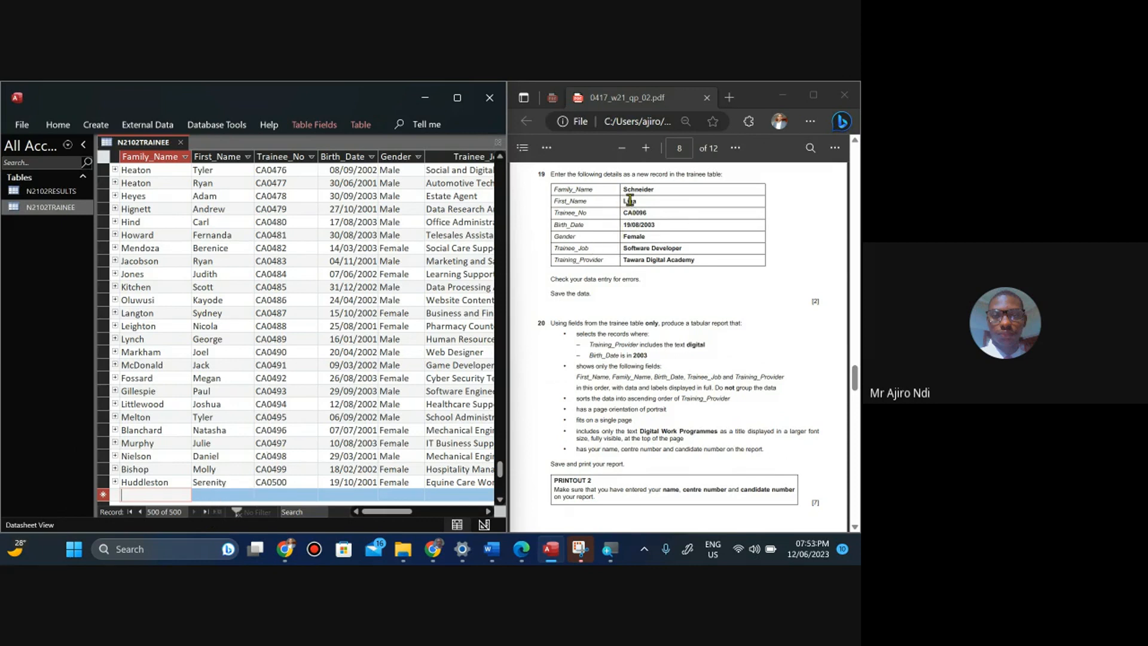
Copy Schneider from the question paper and paste it into the new record's Family_Name field.
left_click_drag(623, 190, 657, 194)
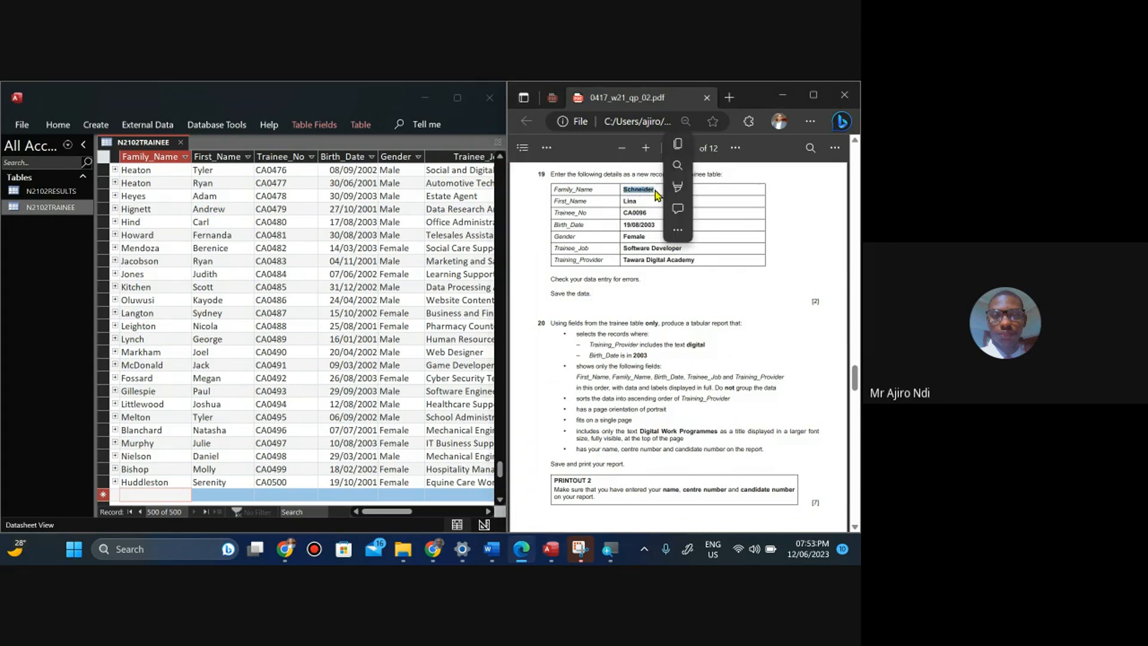
left_click(678, 144)
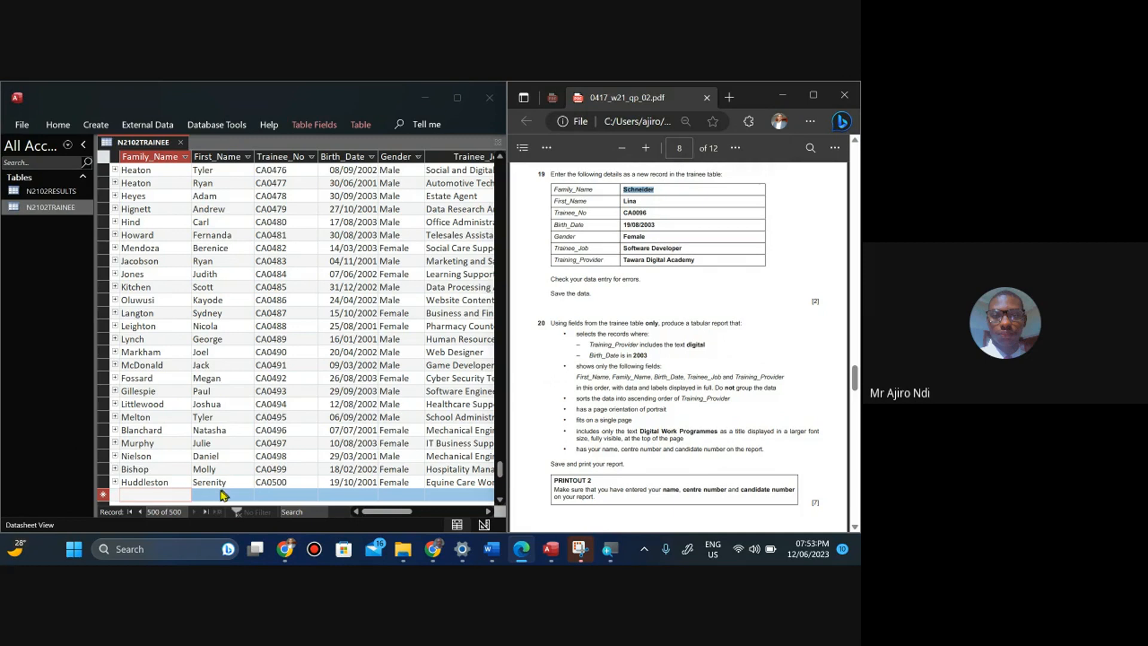
left_click(144, 496)
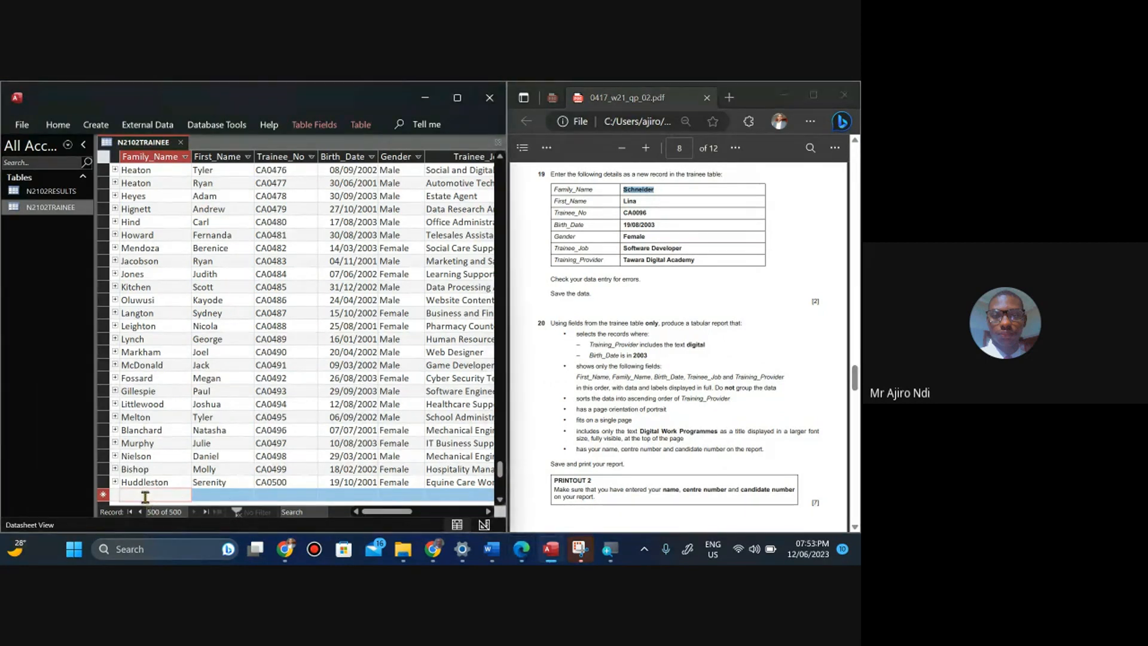
key("ctrl+v")
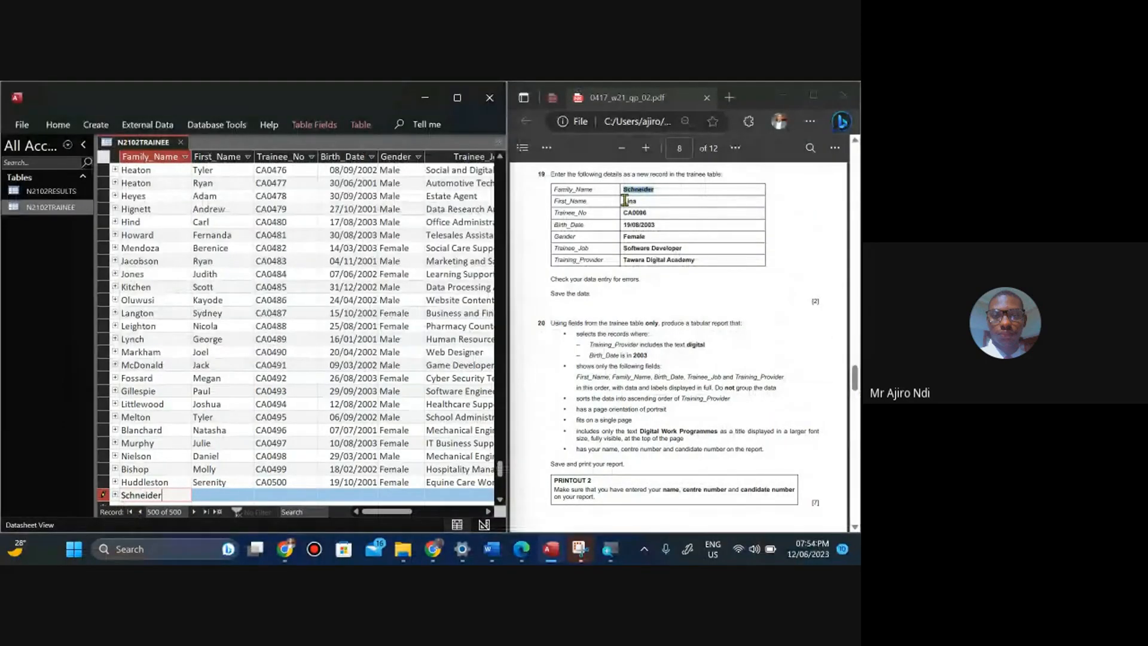
Enter Lina as the new record's First_Name.
left_click_drag(623, 200, 637, 202)
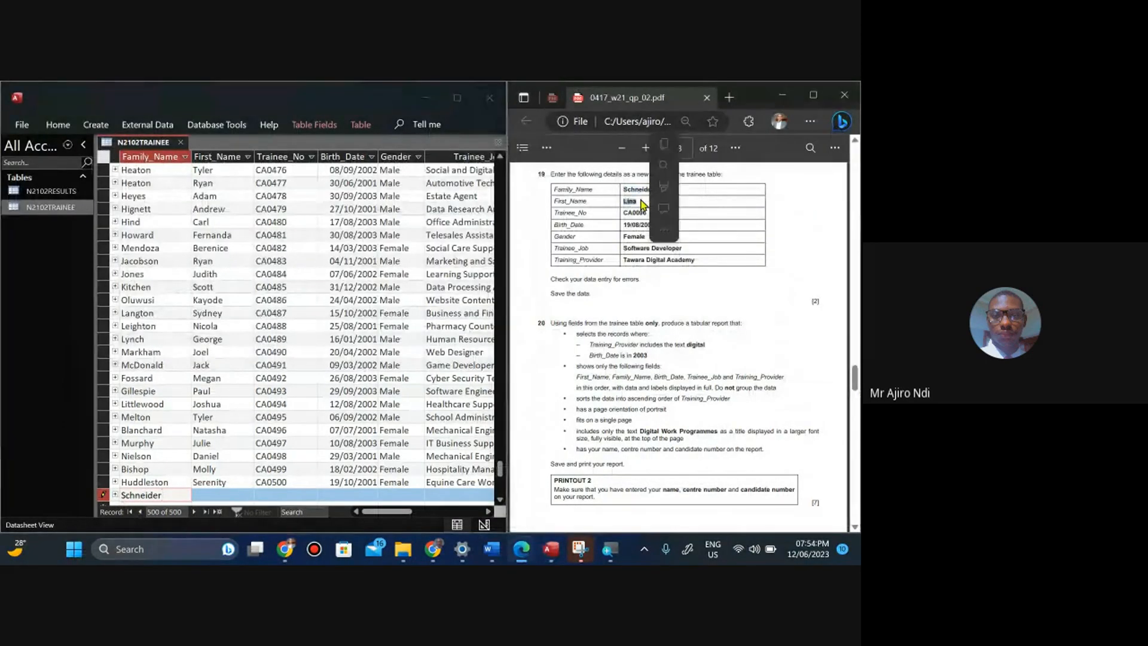
left_click(665, 142)
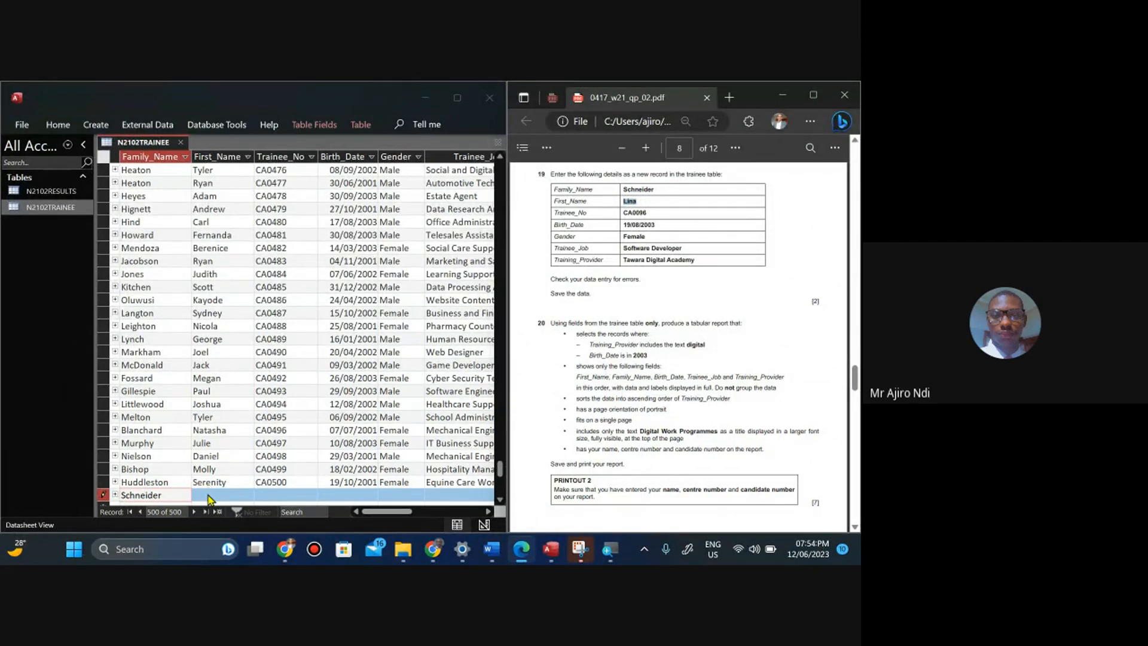
left_click(205, 495)
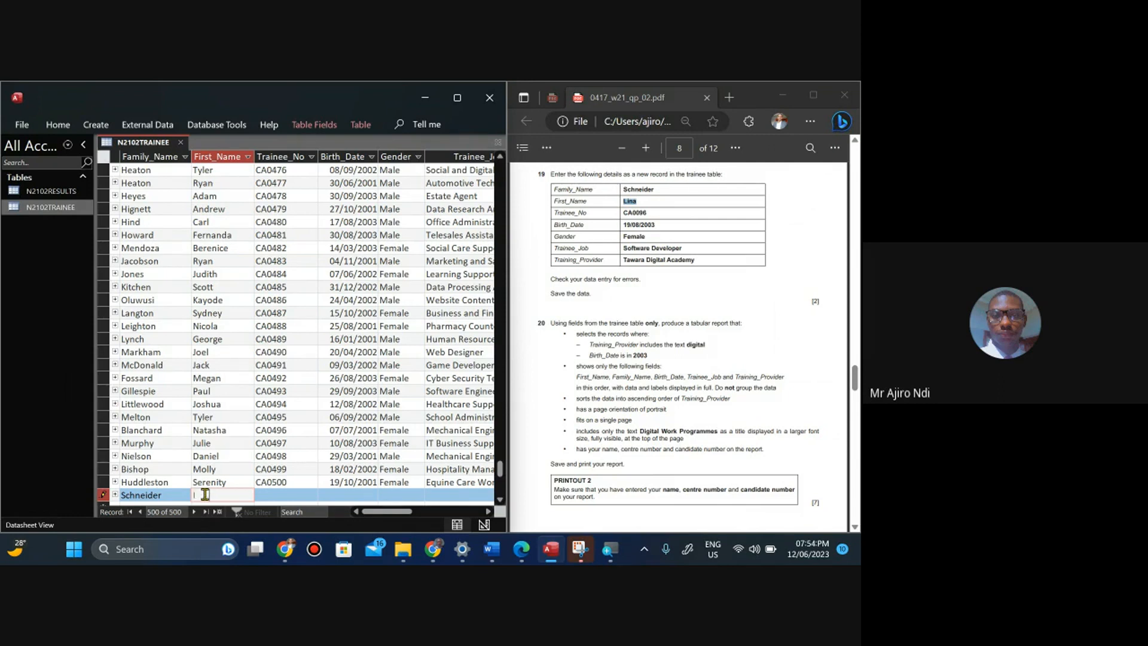
type("Lina")
key("Tab")
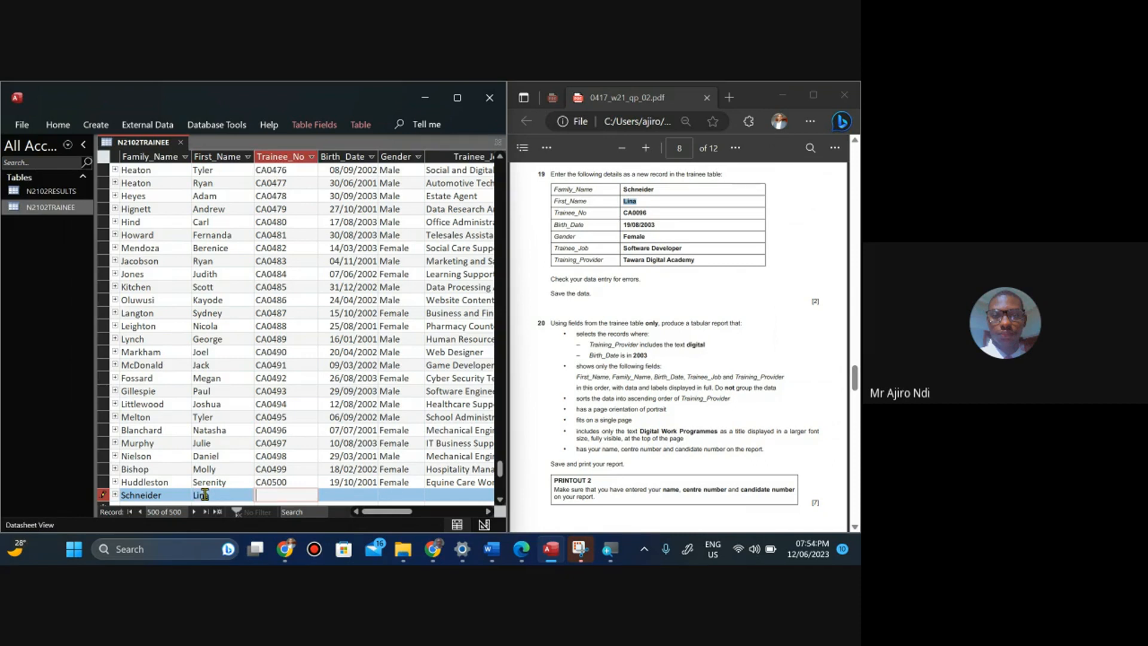
Copy CA0096 from the question paper and paste it into the new record's Trainee_No field.
left_click(623, 214)
left_click_drag(623, 213, 652, 214)
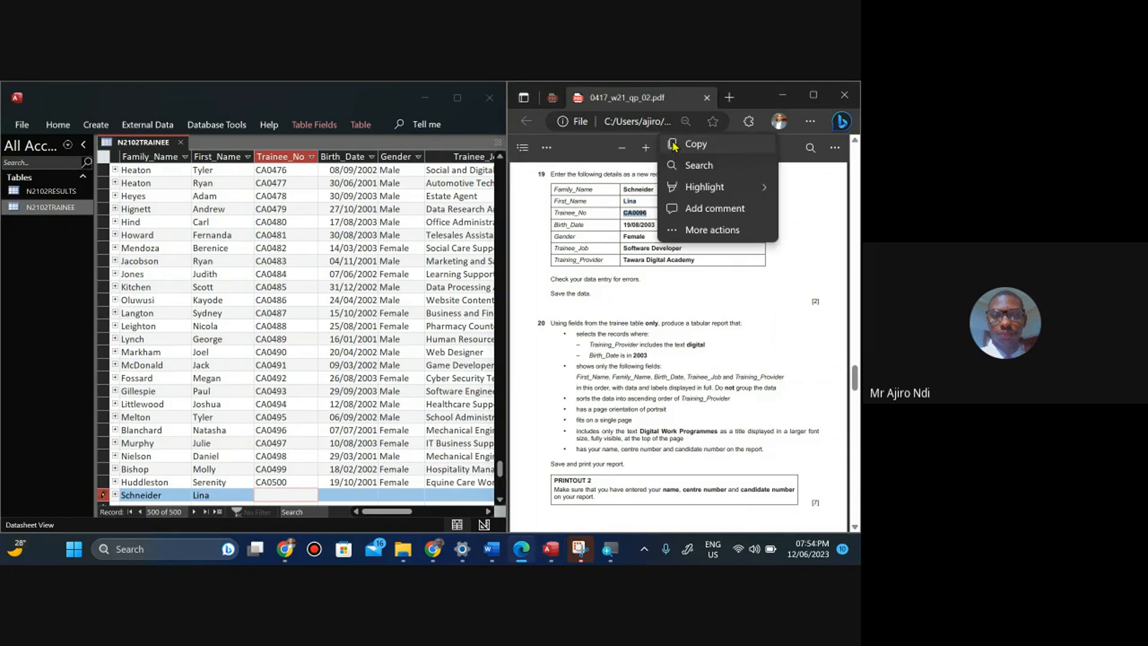
left_click(674, 146)
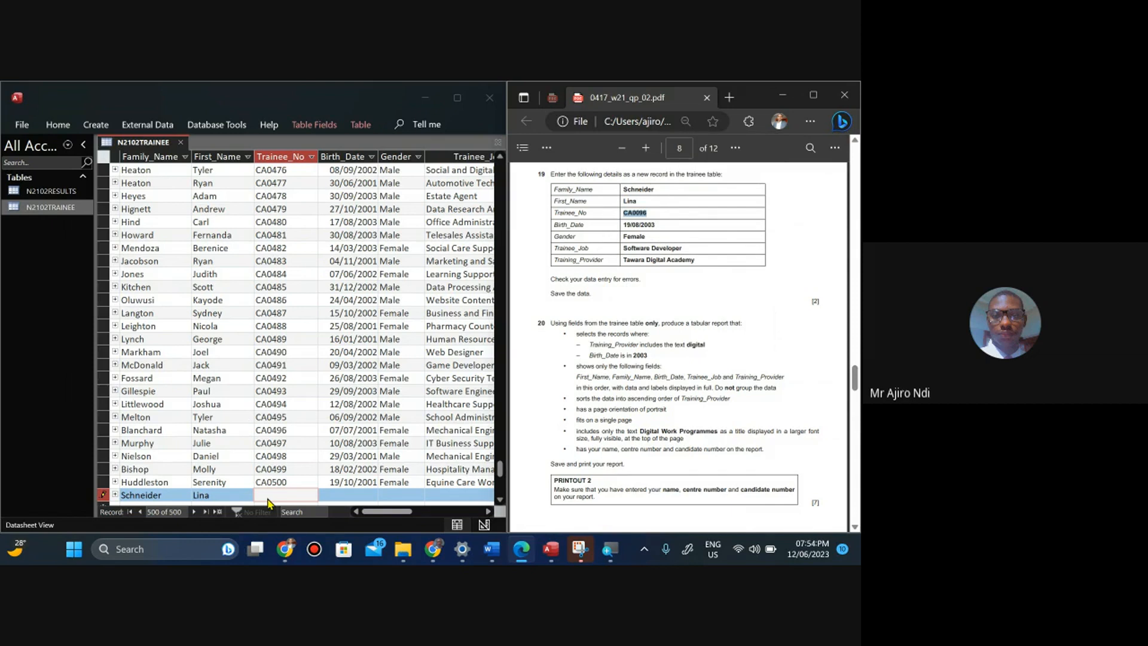
left_click(268, 497)
key("ctrl+v")
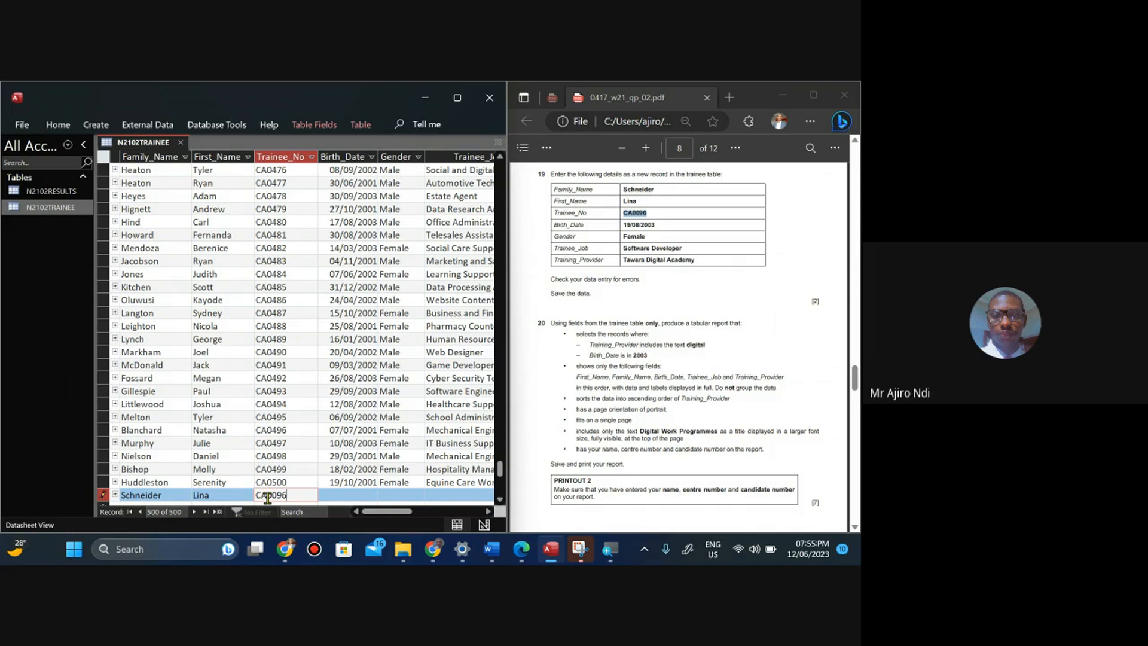
key("Tab")
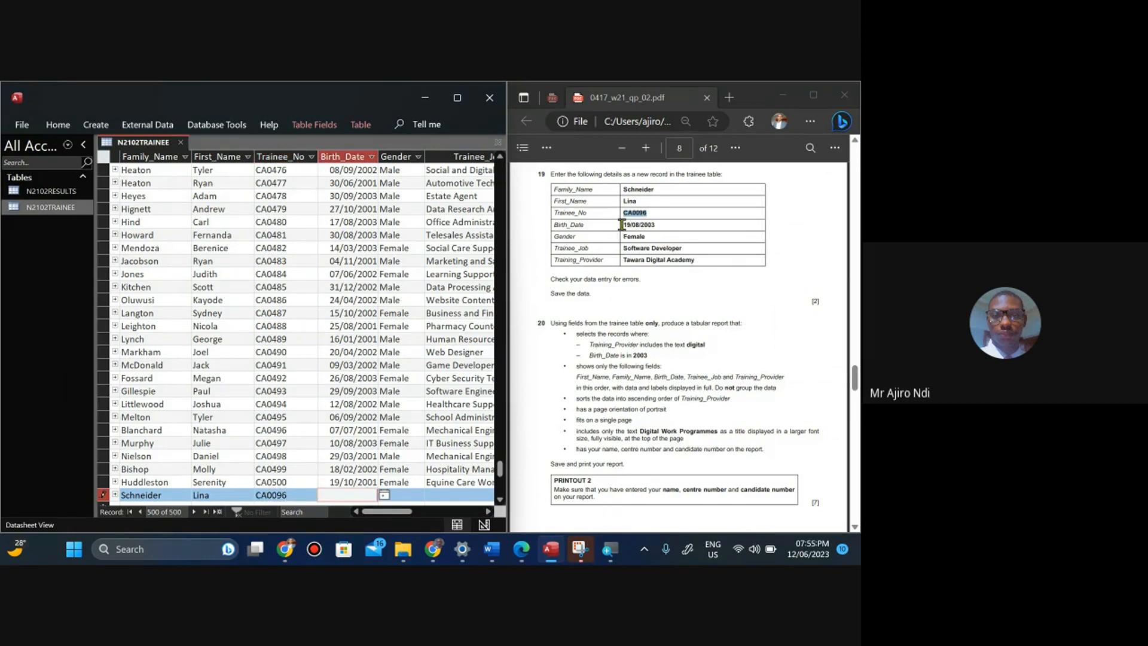
Copy 19/08/2003 from the question paper and paste it into the new record's Birth_Date field.
left_click_drag(622, 224, 654, 224)
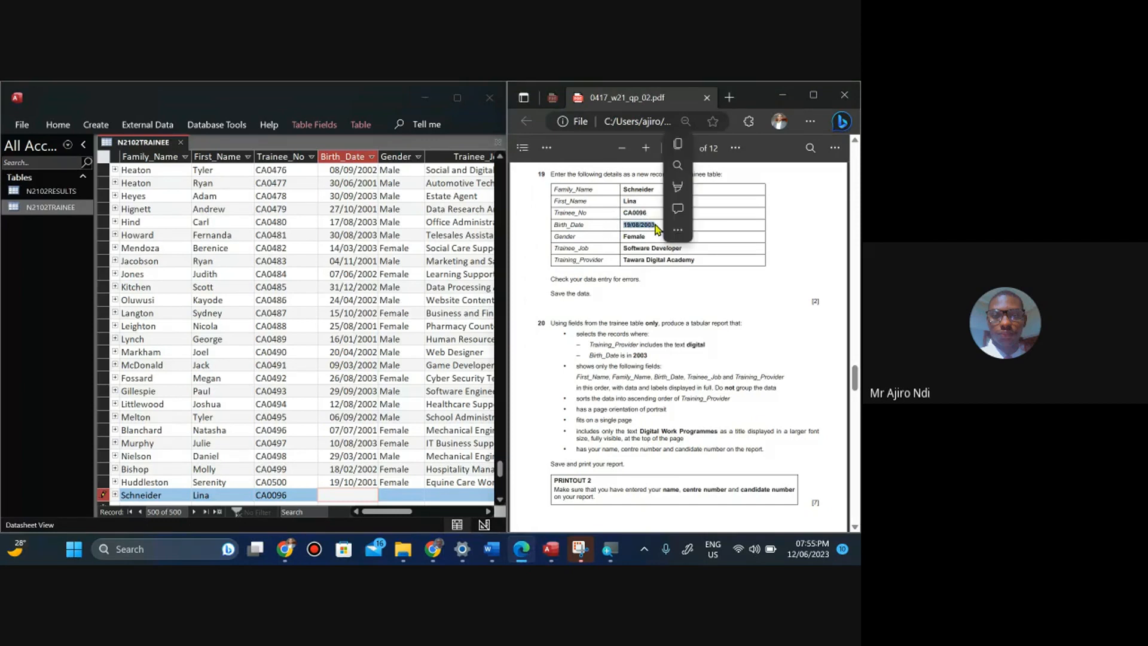
left_click(676, 144)
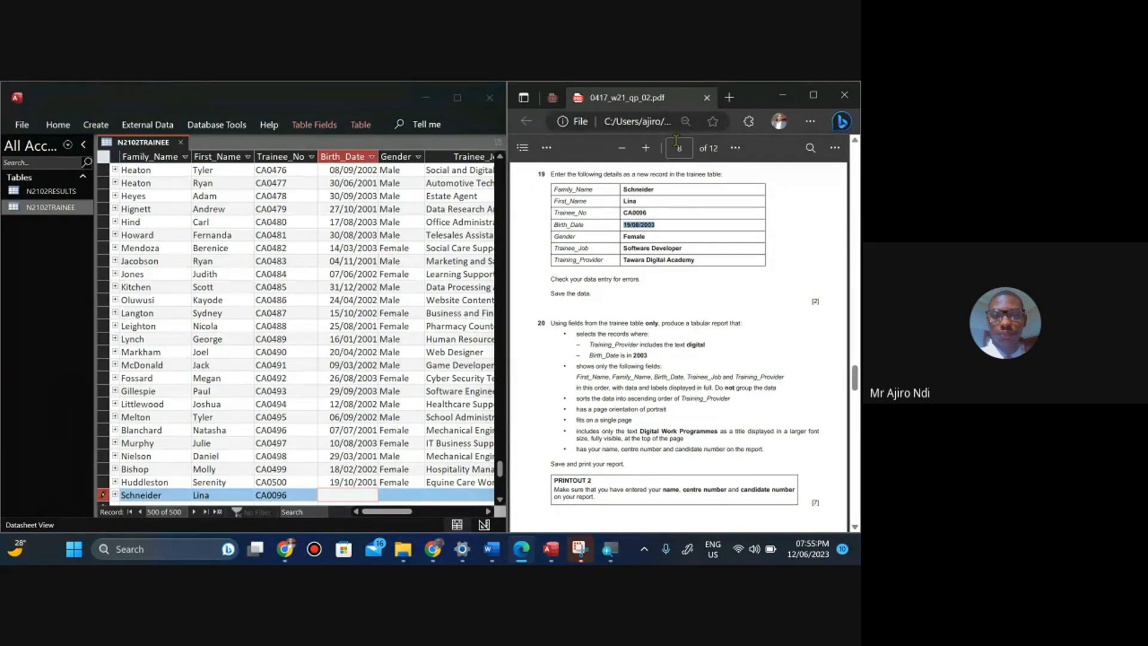
left_click(332, 497)
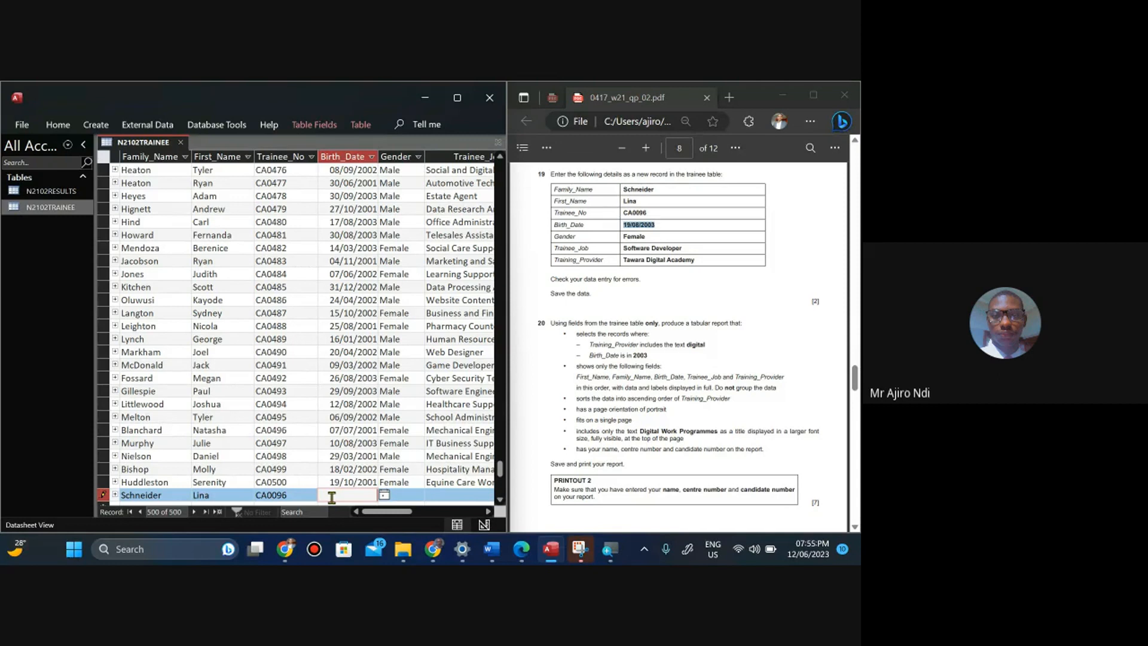
key("ctrl+v")
key("Tab")
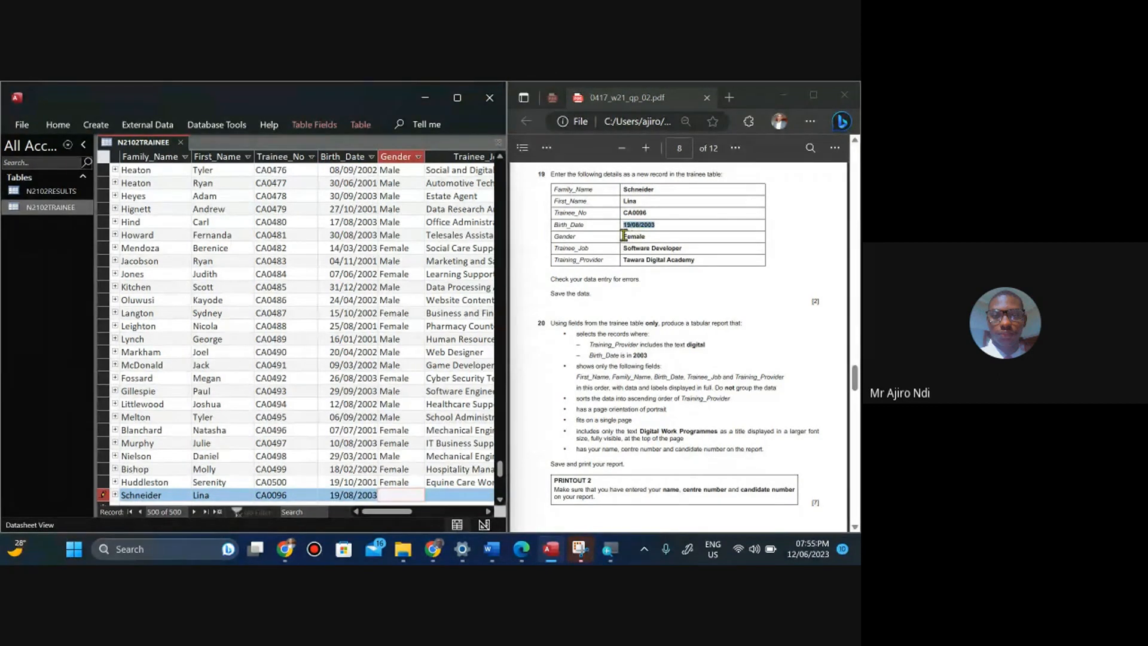
Copy Female from the question paper and paste it into the new record's Gender field.
left_click_drag(623, 237, 648, 235)
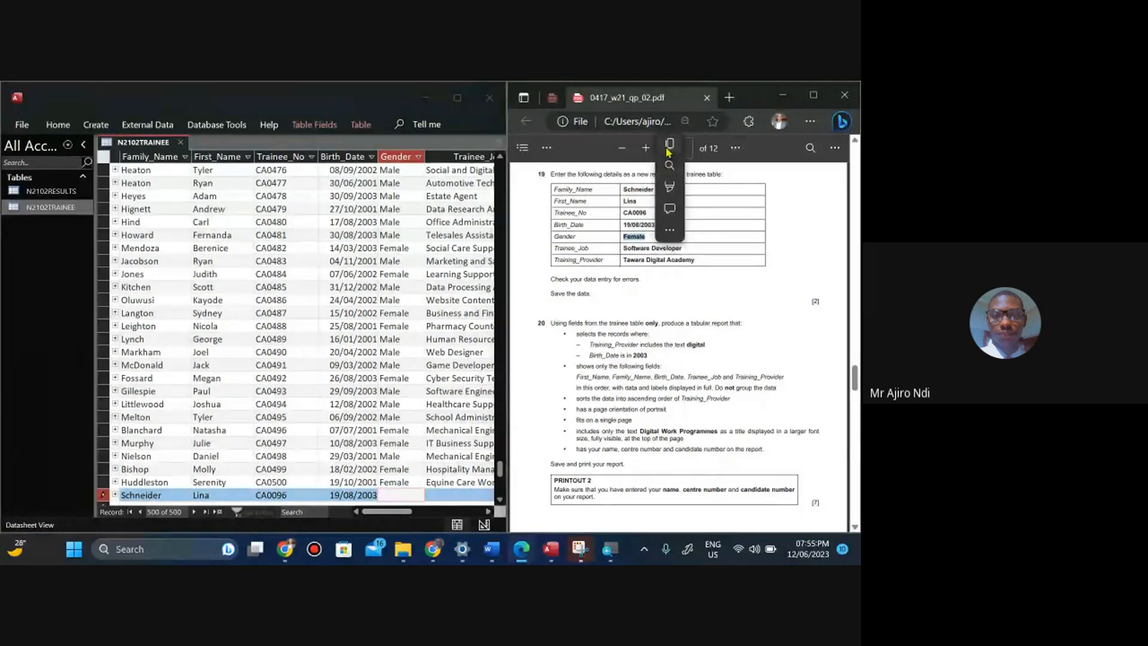
left_click(670, 147)
left_click(387, 495)
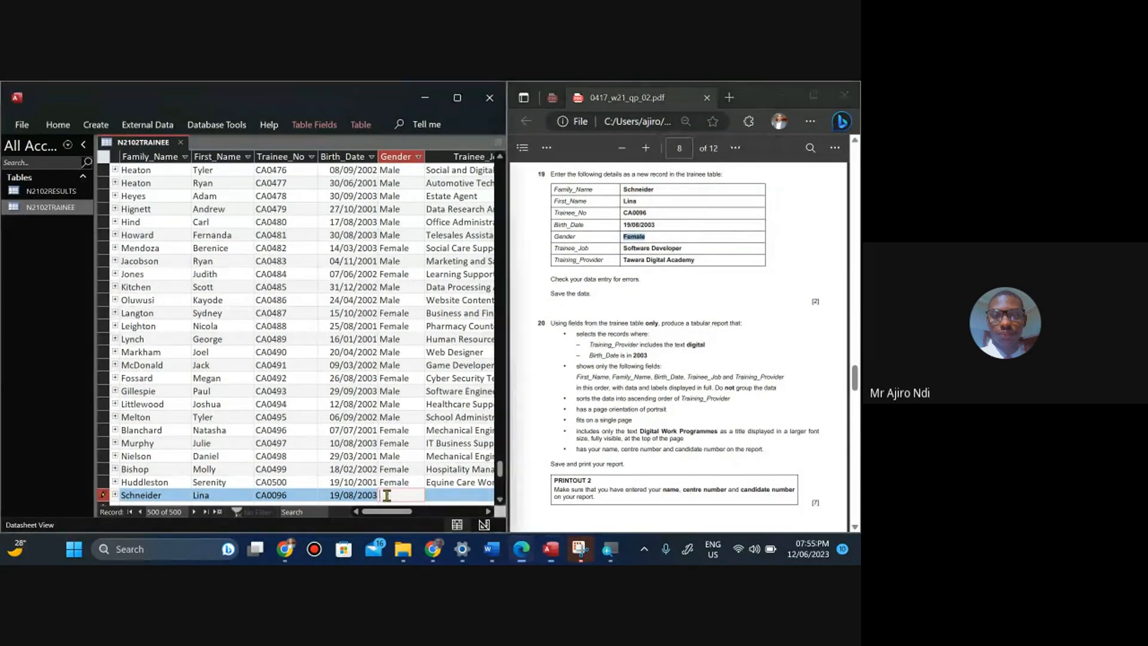
key("ctrl+v")
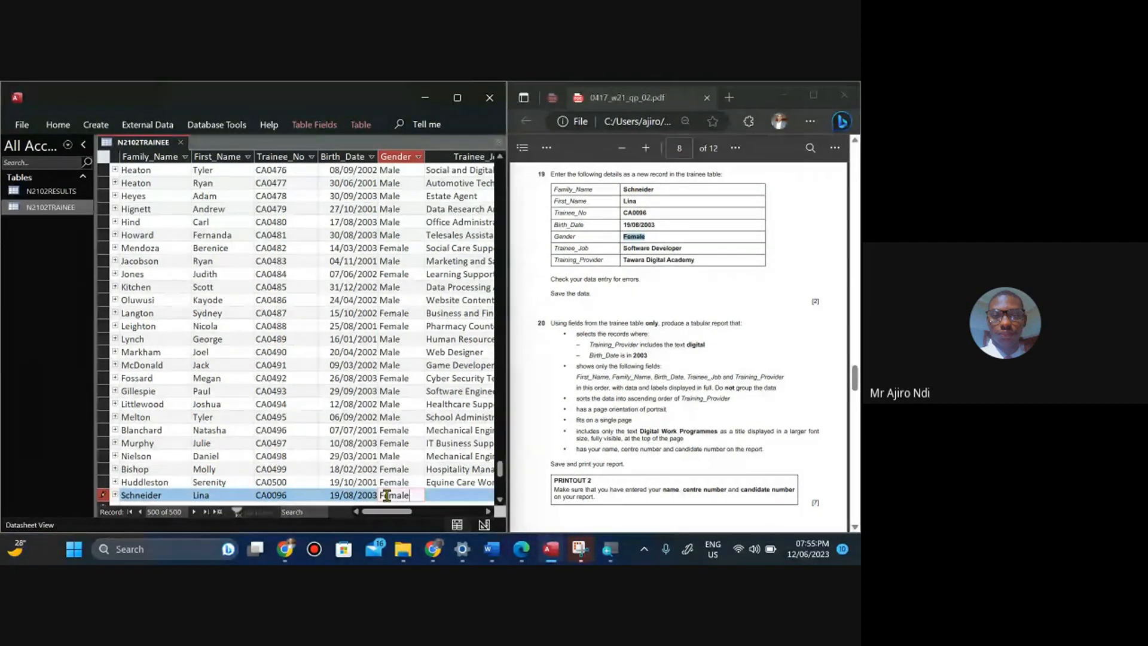
key("Tab")
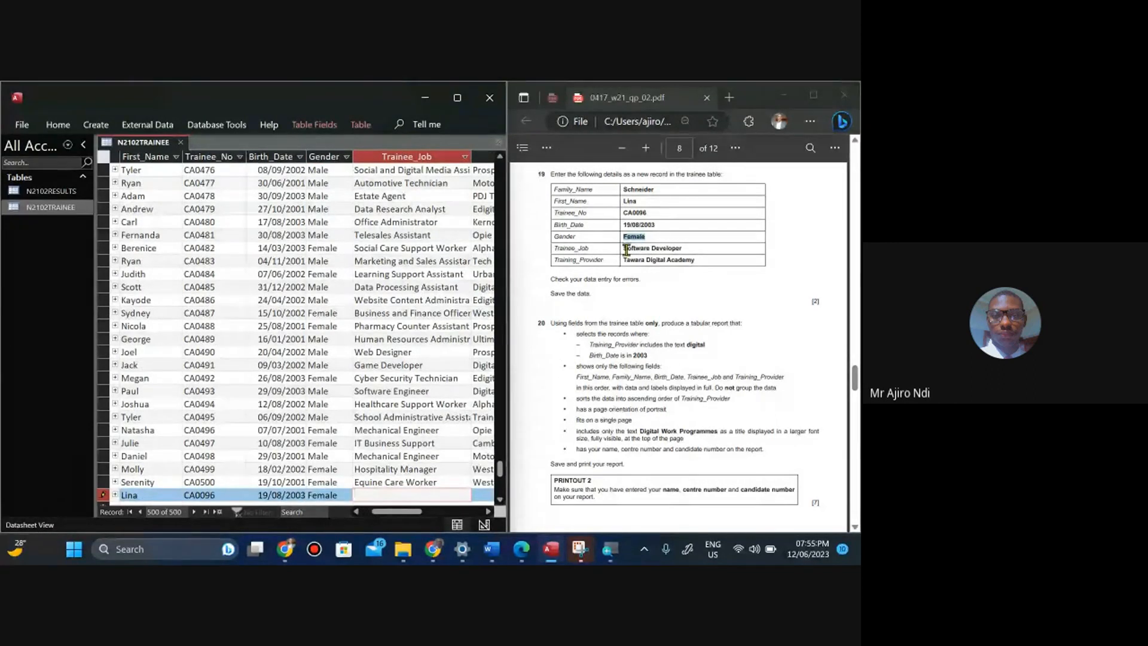
Copy Software Developer from the question paper and paste it into the new record's Trainee_Job field.
left_click_drag(625, 249, 682, 248)
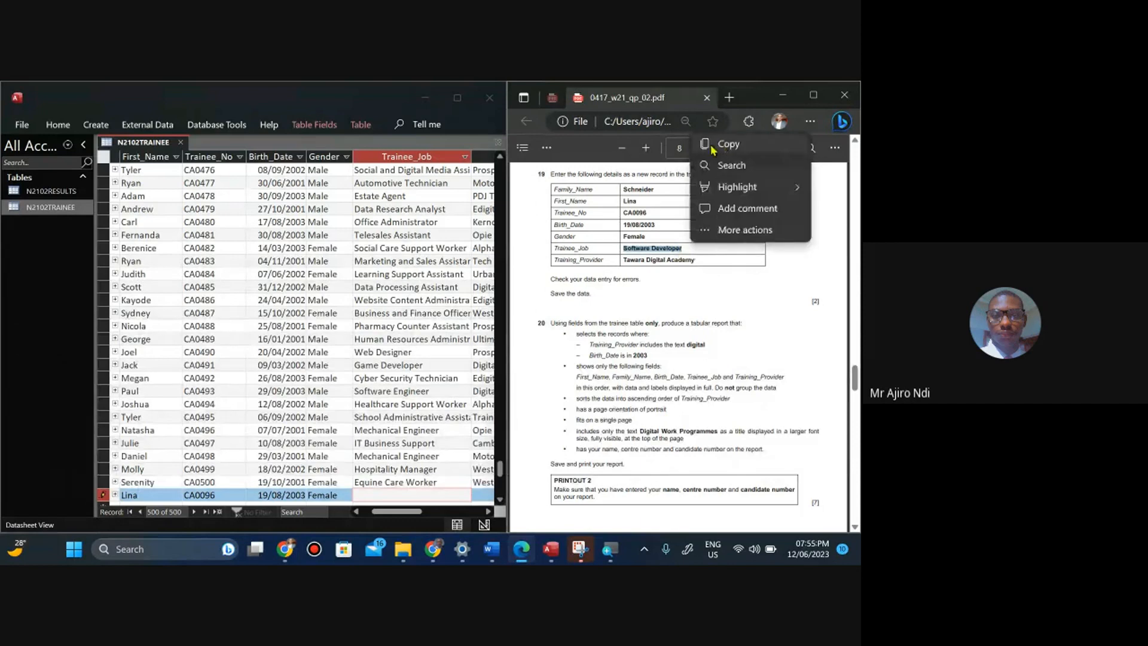
left_click(710, 147)
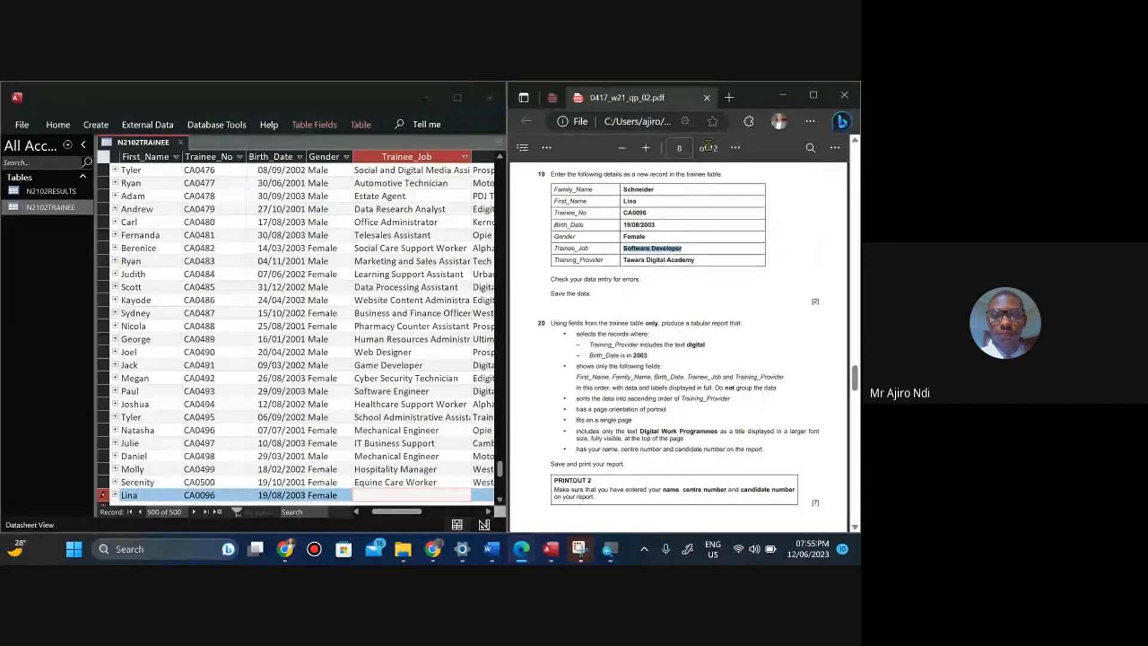
left_click(360, 496)
key("ctrl+v")
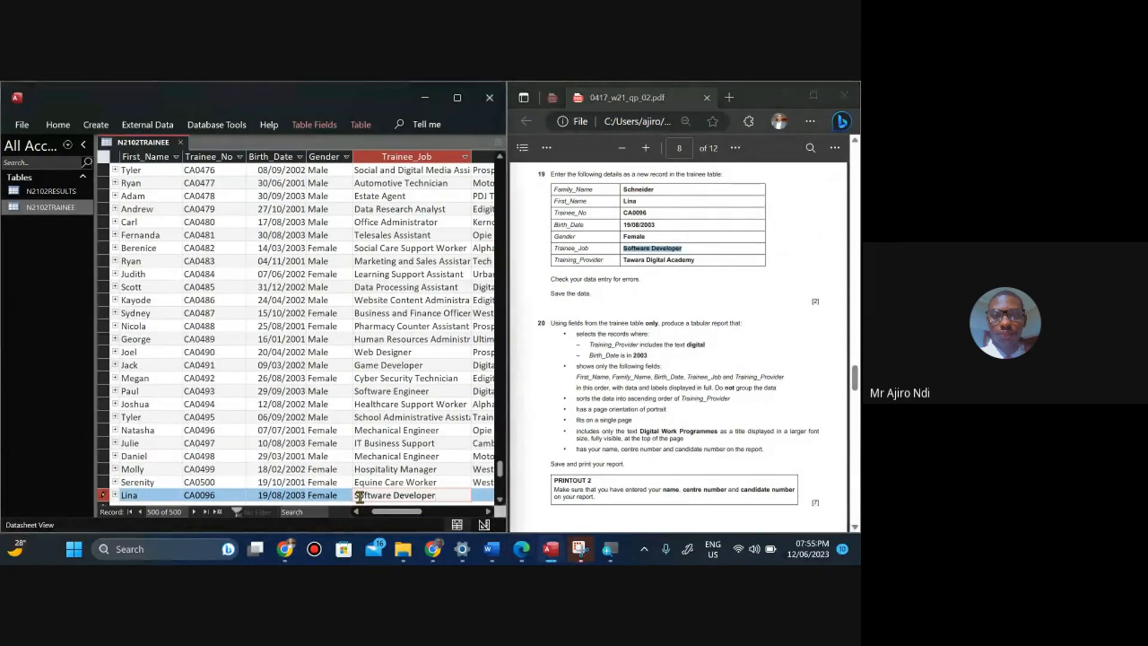
key("Tab")
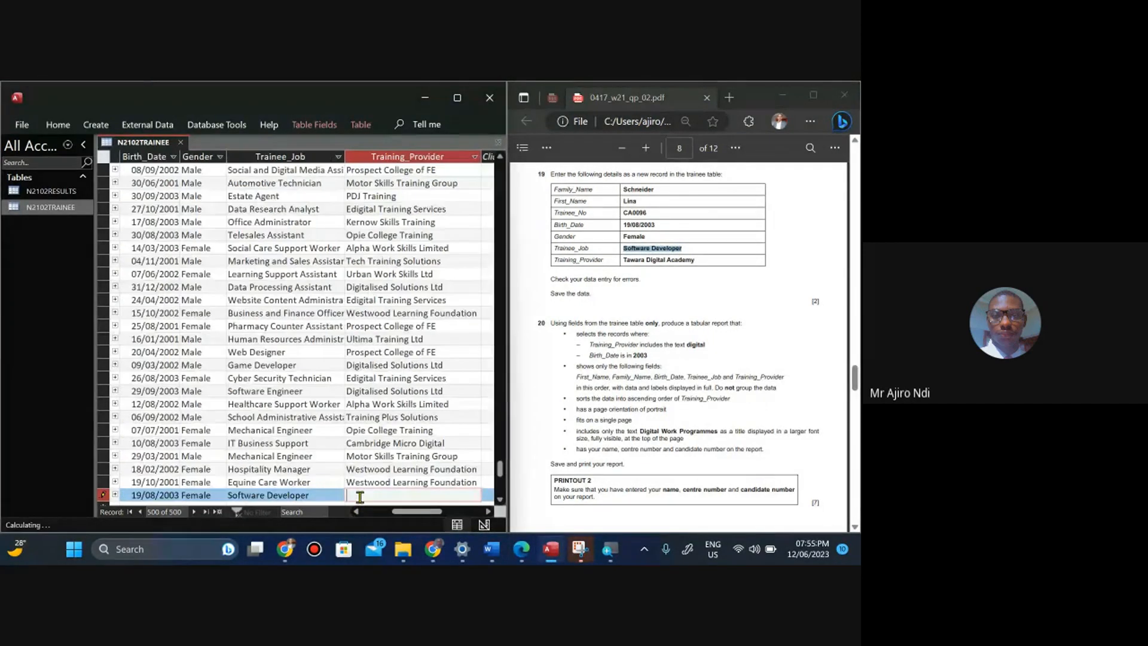
Copy Tawara Digital Academy into the new record's Training_Provider field and save the record by leaving the row.
left_click(633, 260)
left_click_drag(633, 261, 695, 261)
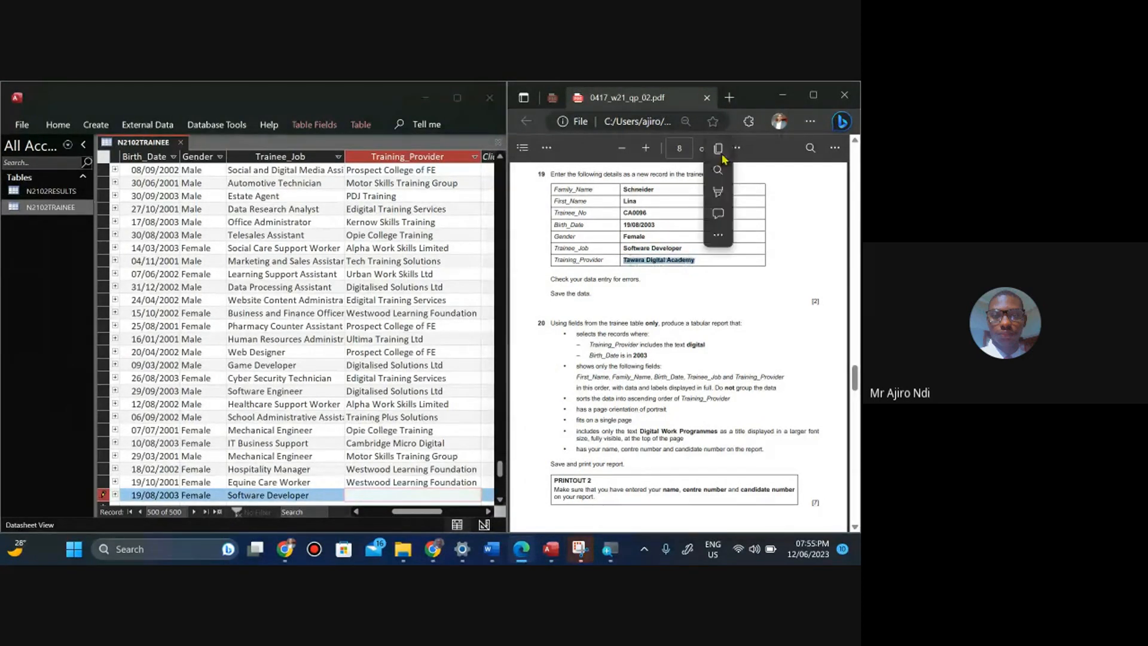
left_click(718, 149)
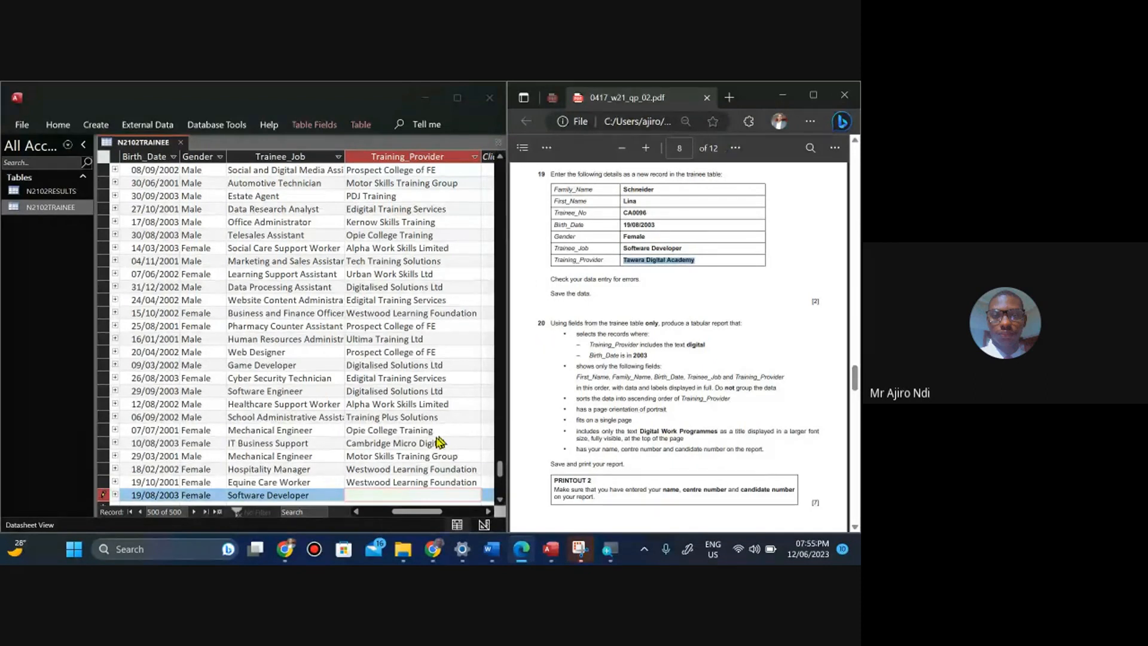
left_click(359, 495)
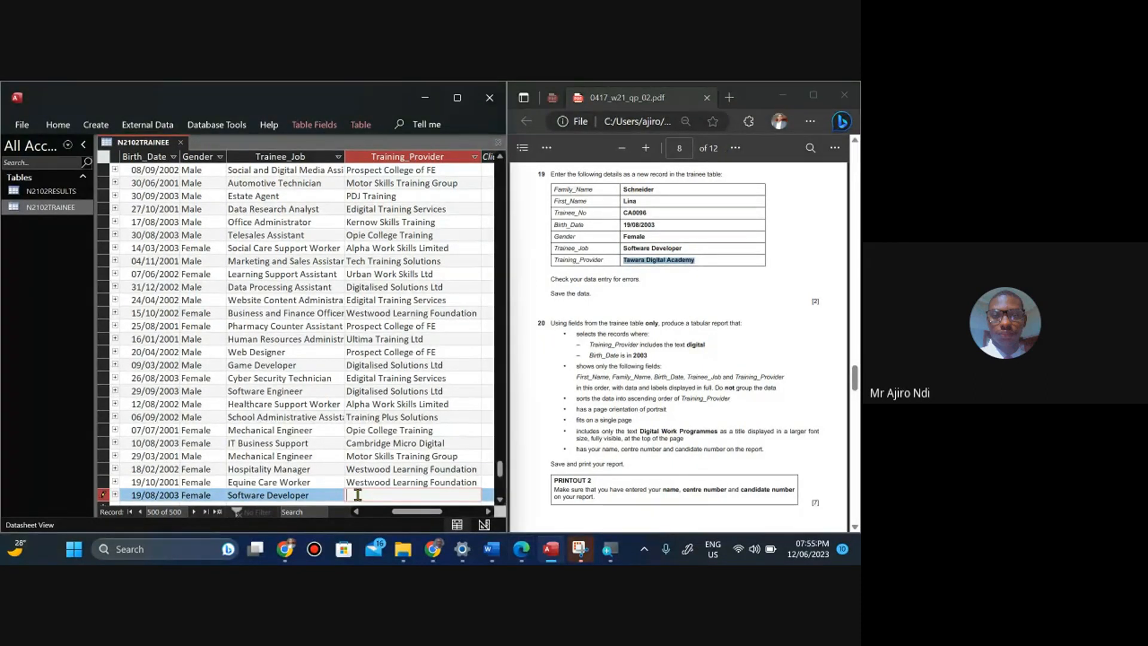
key("ctrl+v")
key("Up")
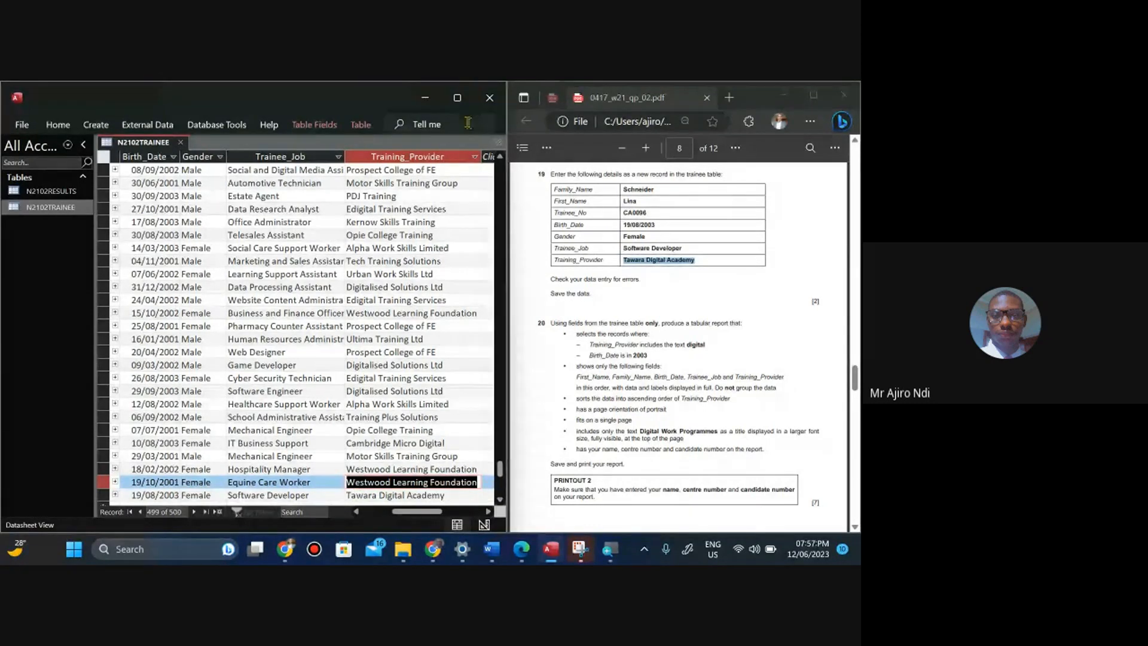
Maximize Access to review the new record, then switch back to the question paper and maximize it.
left_click(457, 97)
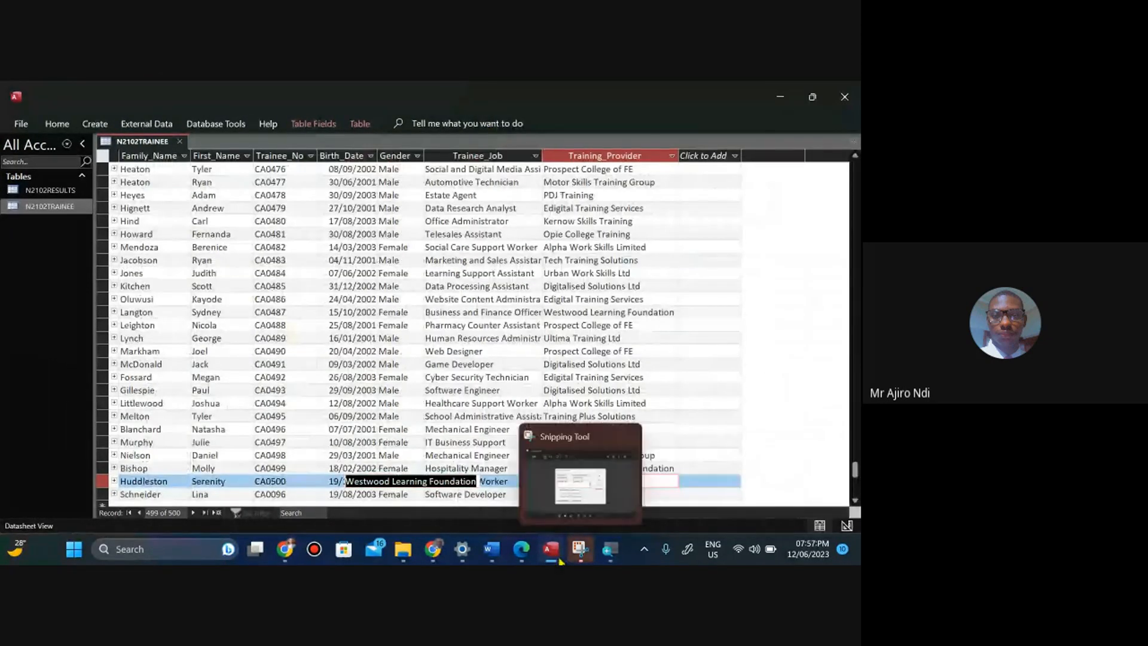
left_click(521, 549)
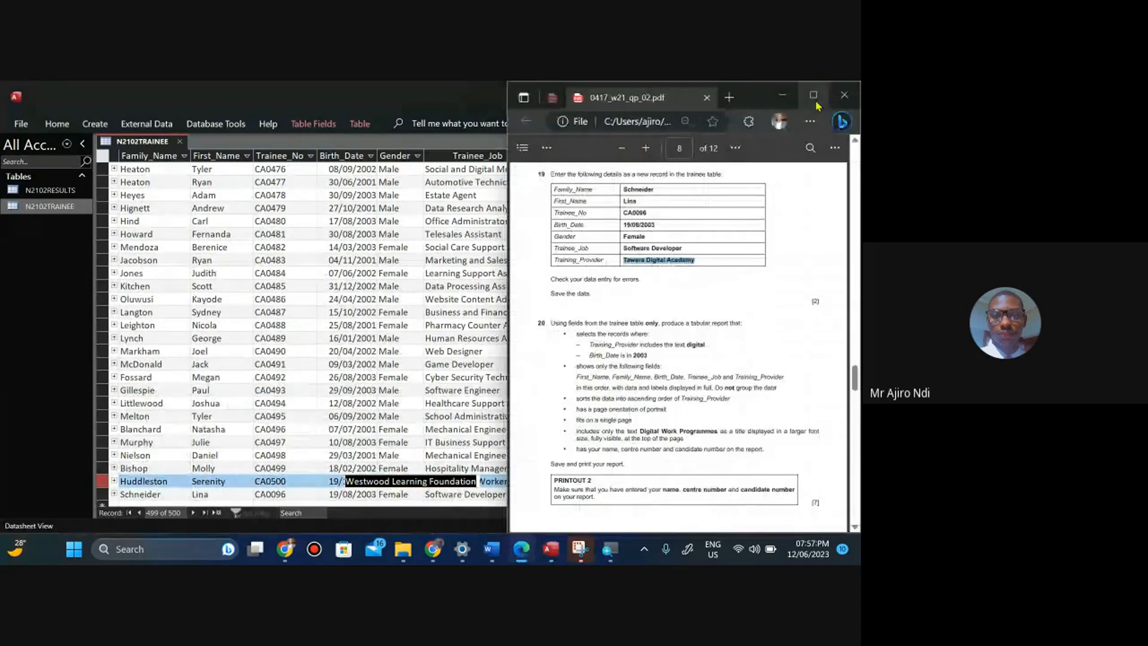
left_click(818, 91)
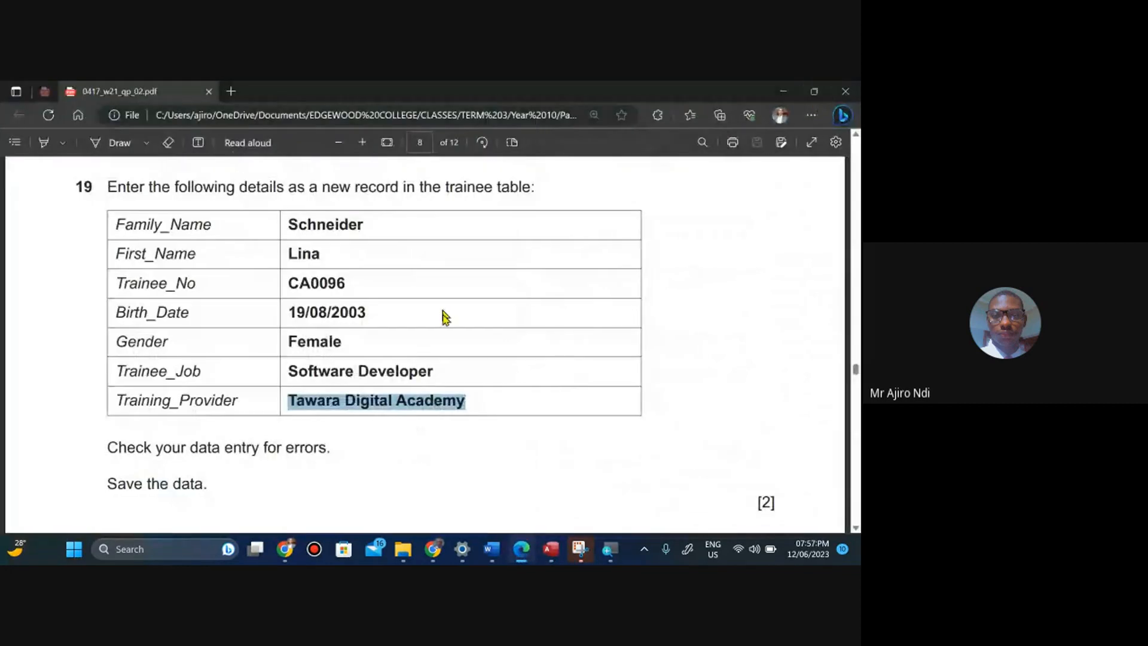
Scroll the question paper down to read the requirements for question 20.
left_click(461, 417)
scroll(461, 417, "down", 5)
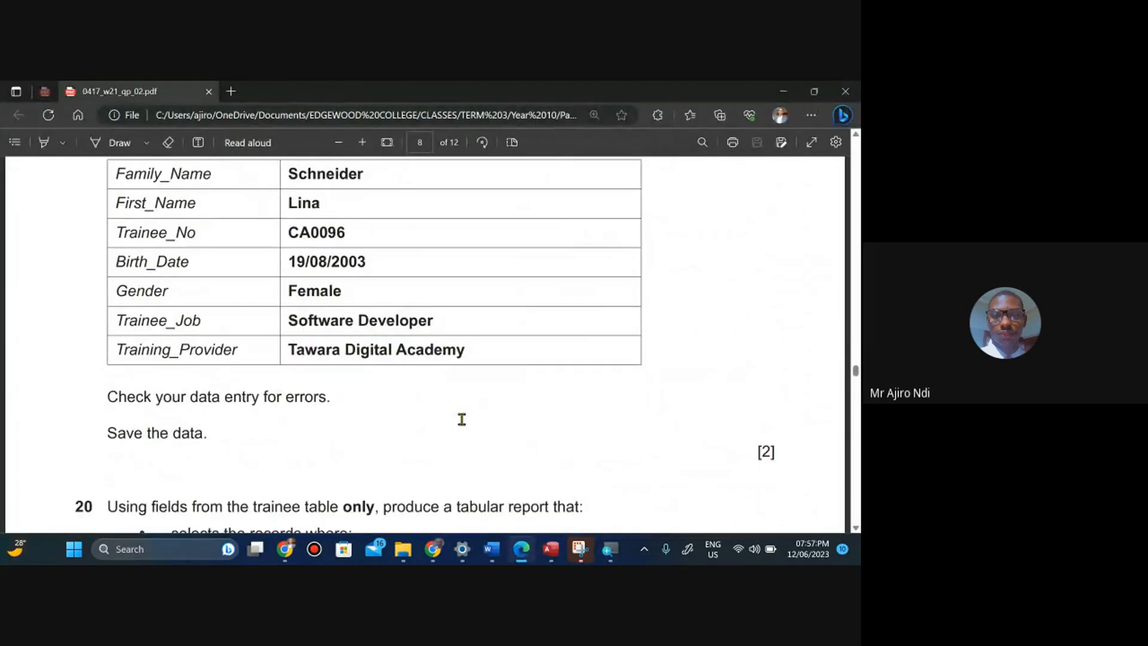
scroll(462, 419, "down", 2)
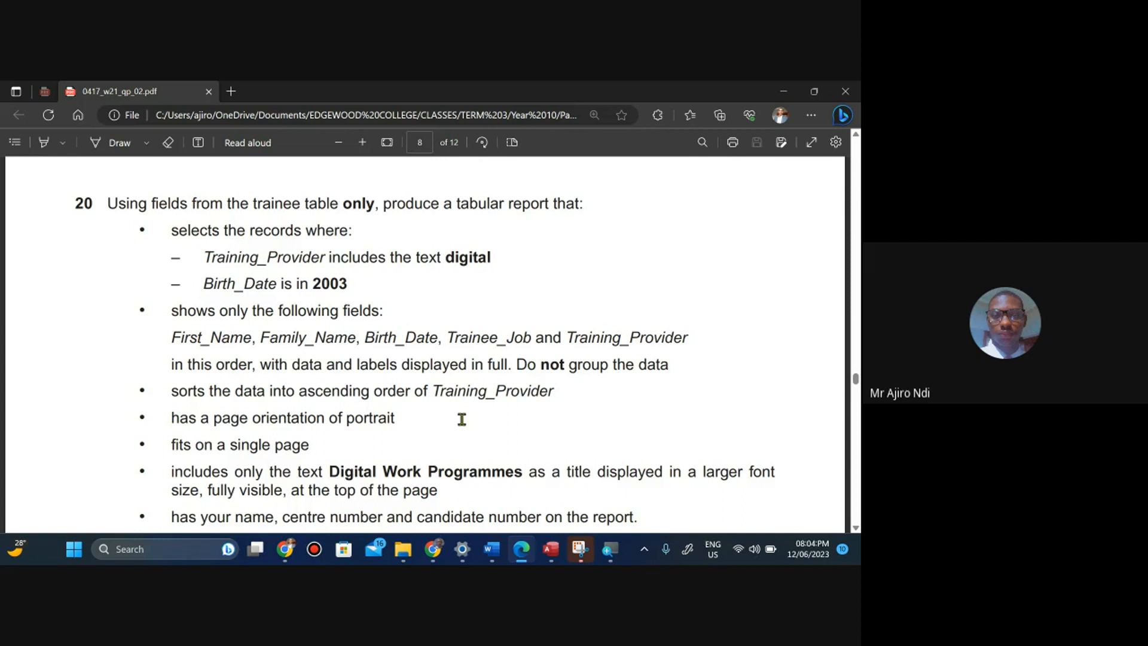
Highlight question 20's record selection criteria and its required field list in yellow on the question paper.
left_click(61, 143)
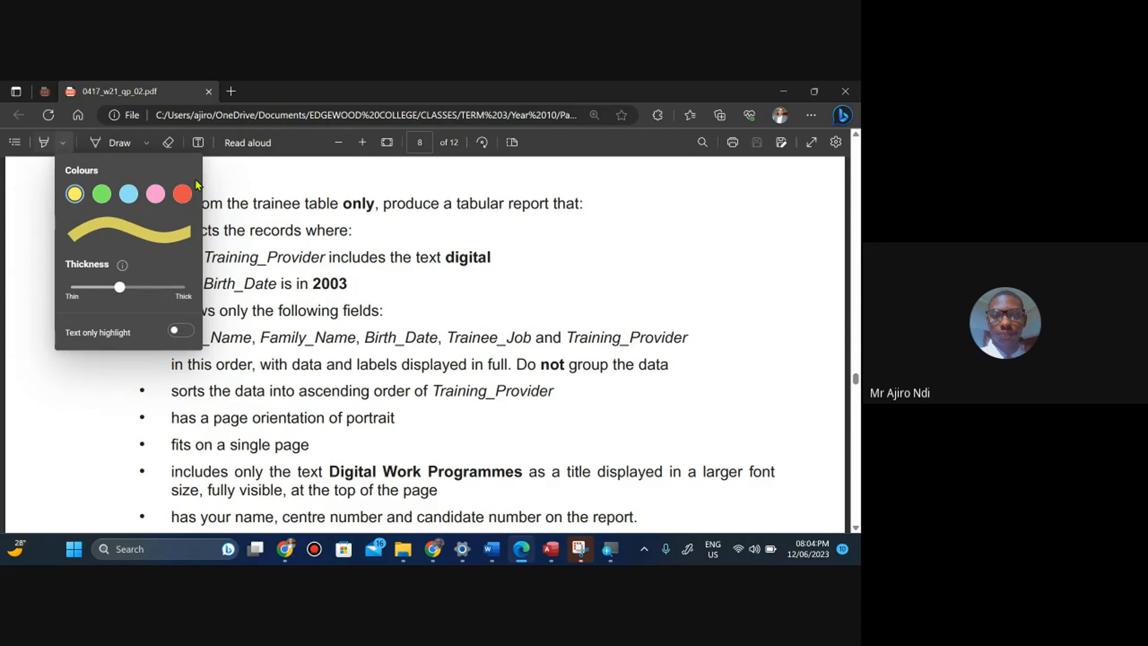
left_click(217, 271)
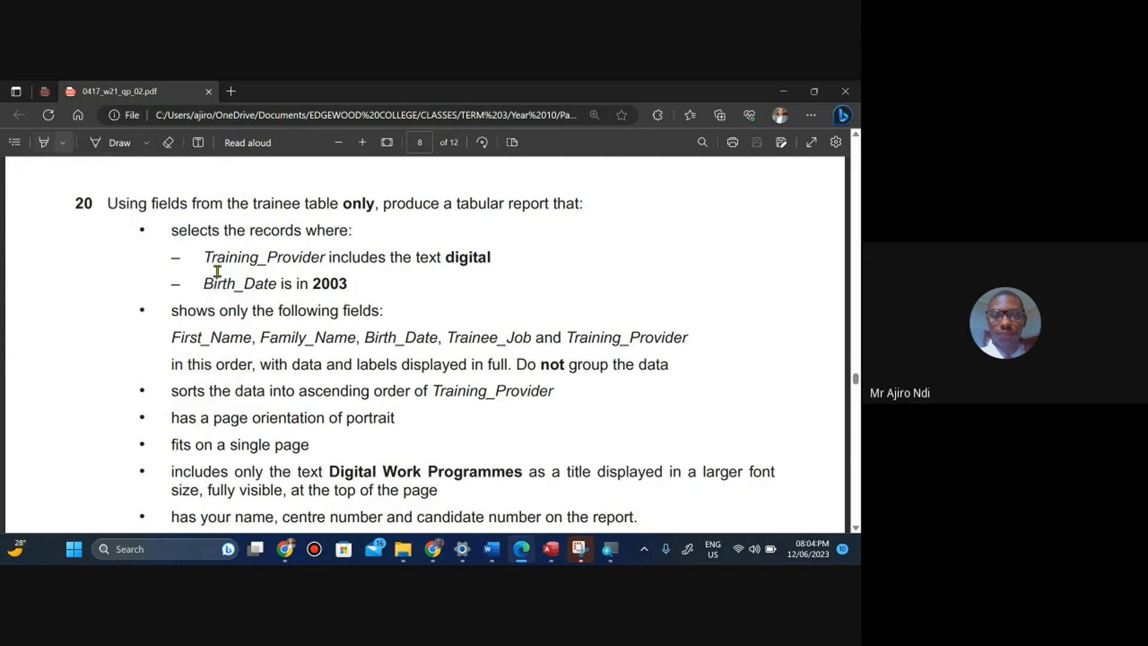
left_click(62, 144)
left_click(73, 198)
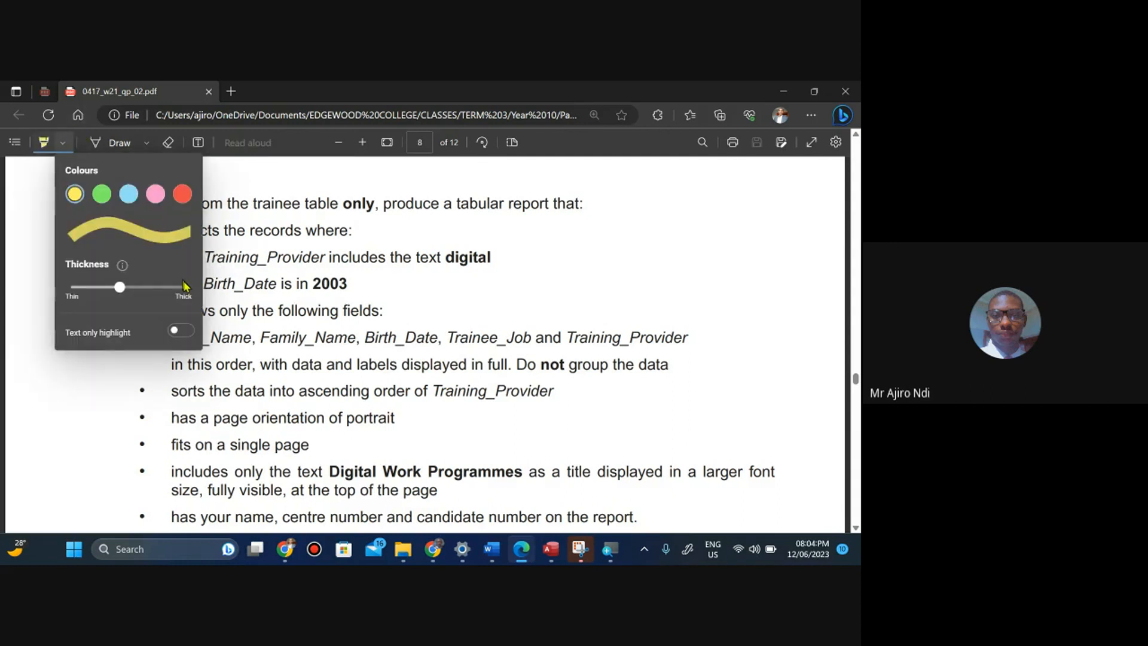
left_click(107, 365)
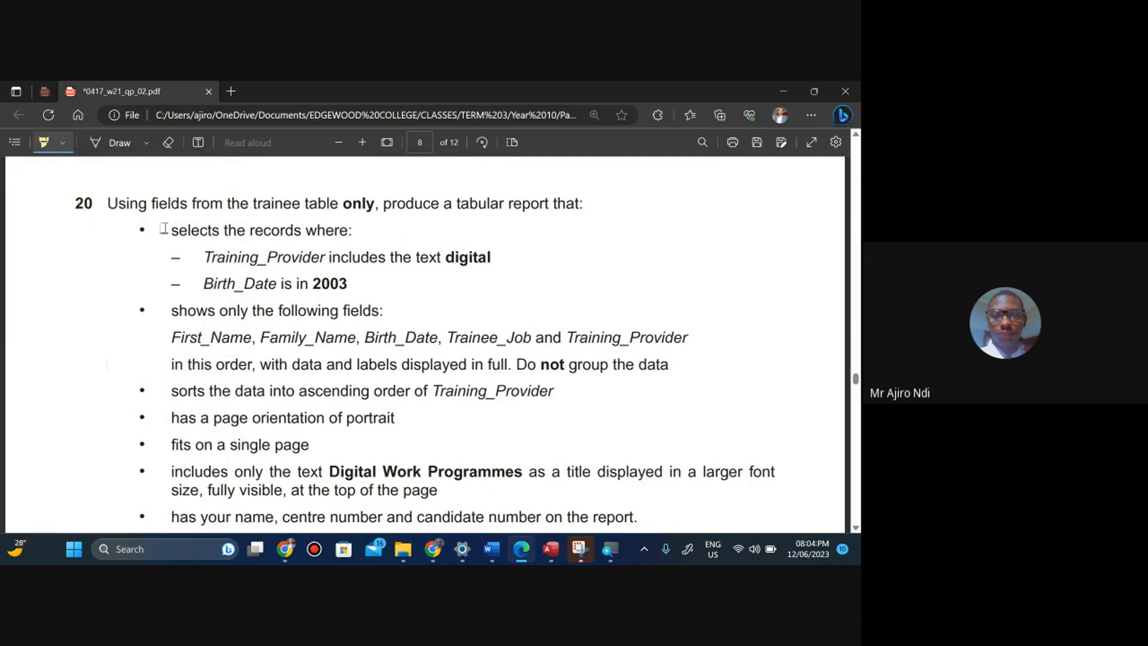
left_click_drag(164, 229, 349, 283)
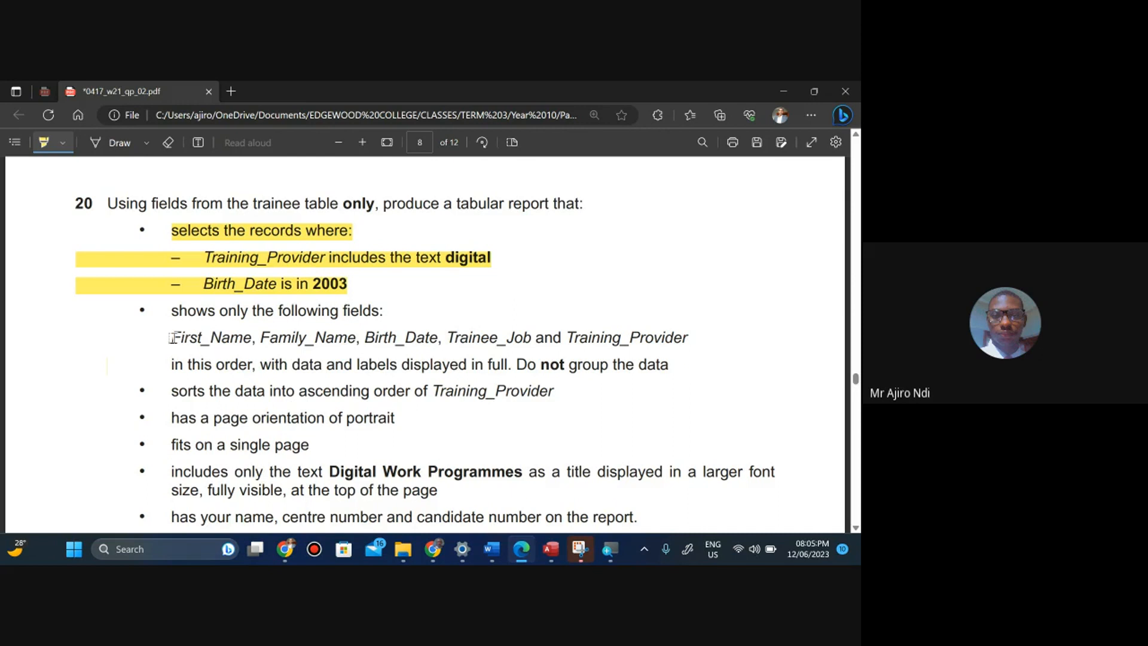
mouse_move(172, 339)
left_mouse_down()
mouse_move(440, 364)
mouse_move(688, 339)
left_mouse_up()
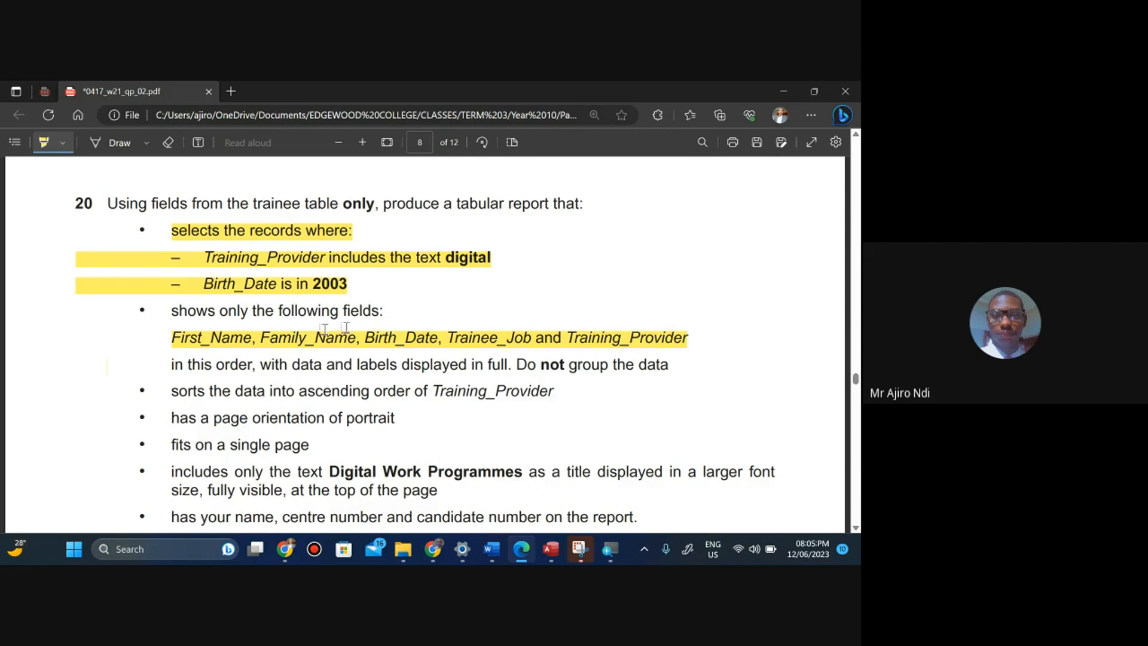
Switch to Access and close the open N2102TRAINEE table.
mouse_move(559, 560)
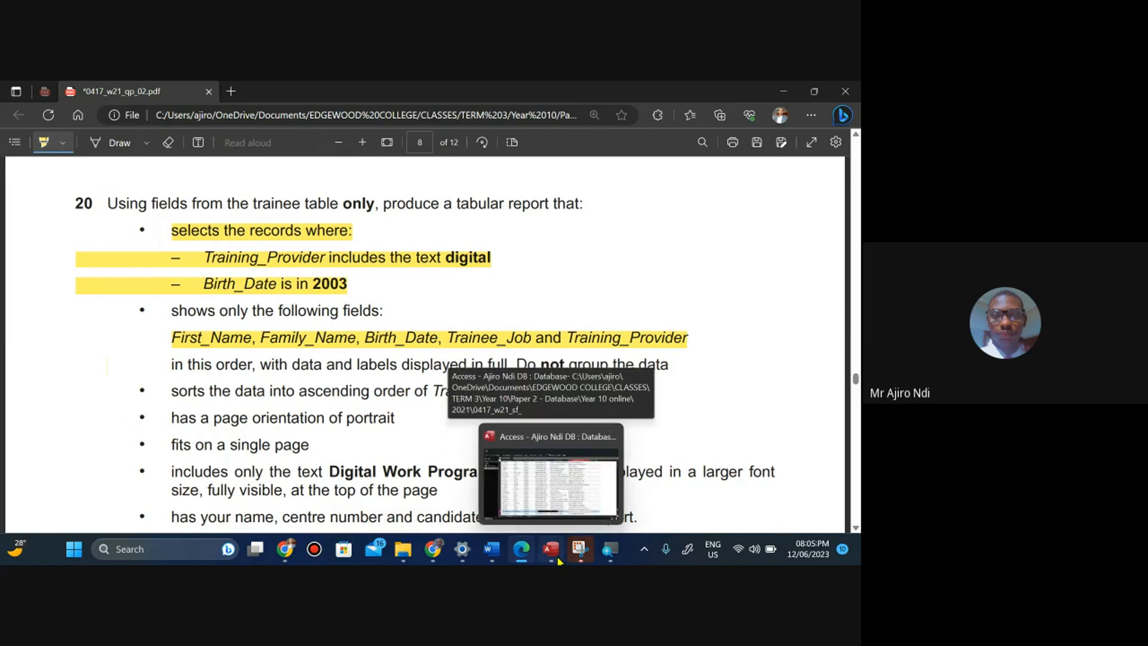
left_click(558, 560)
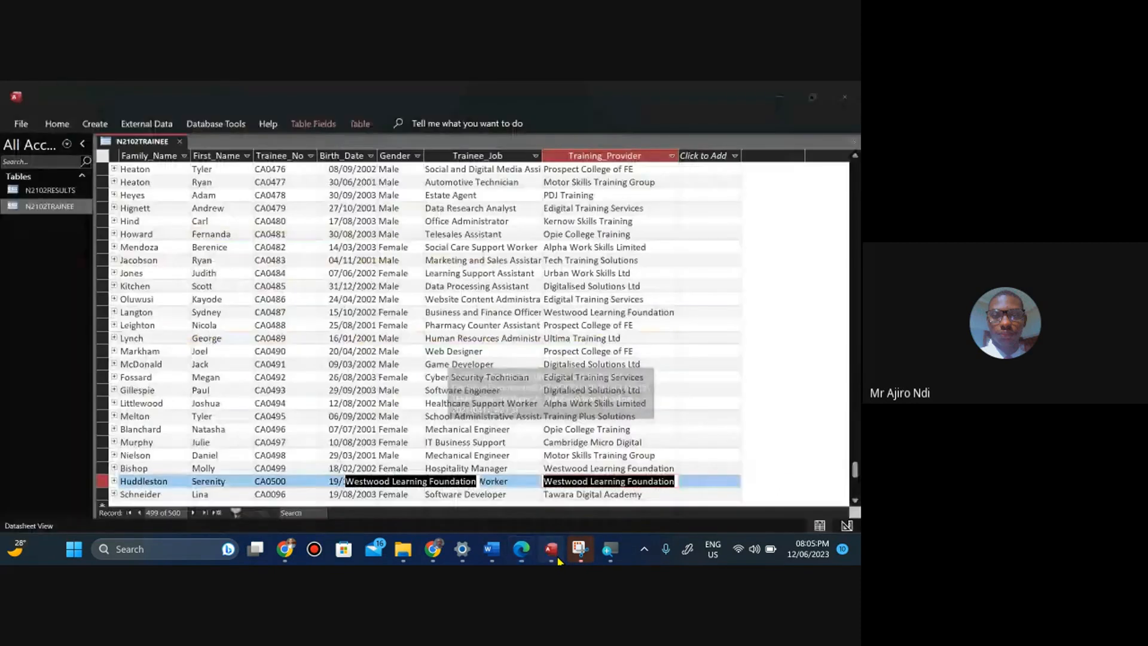
right_click(137, 141)
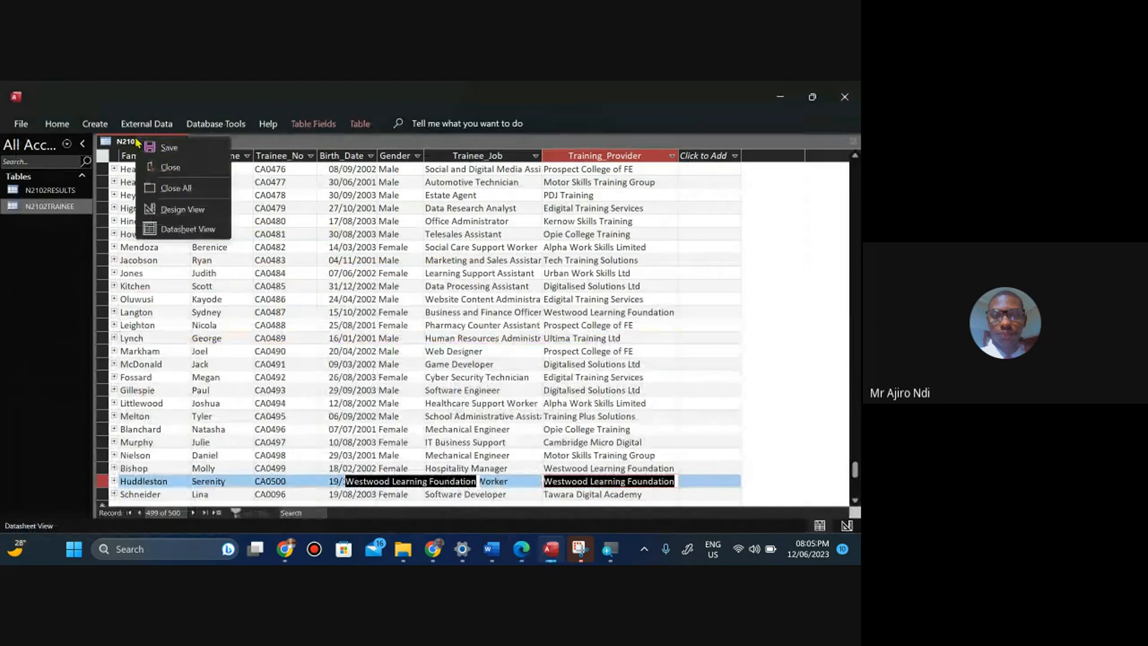
left_click(164, 170)
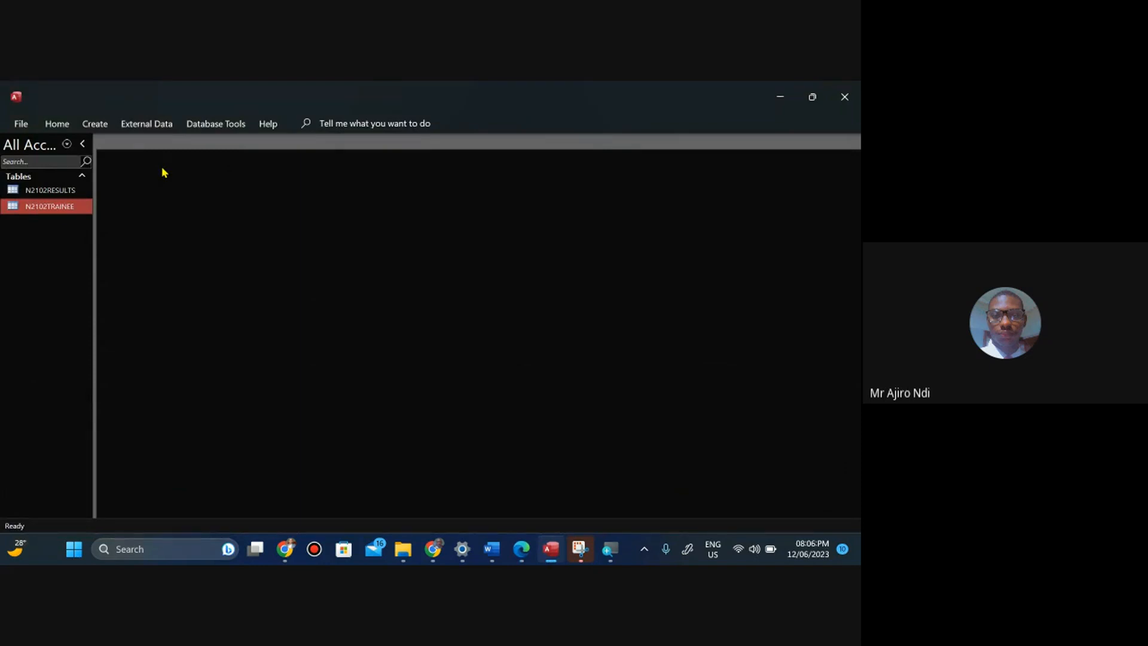
Start a new query with the Simple Query Wizard.
left_click(96, 125)
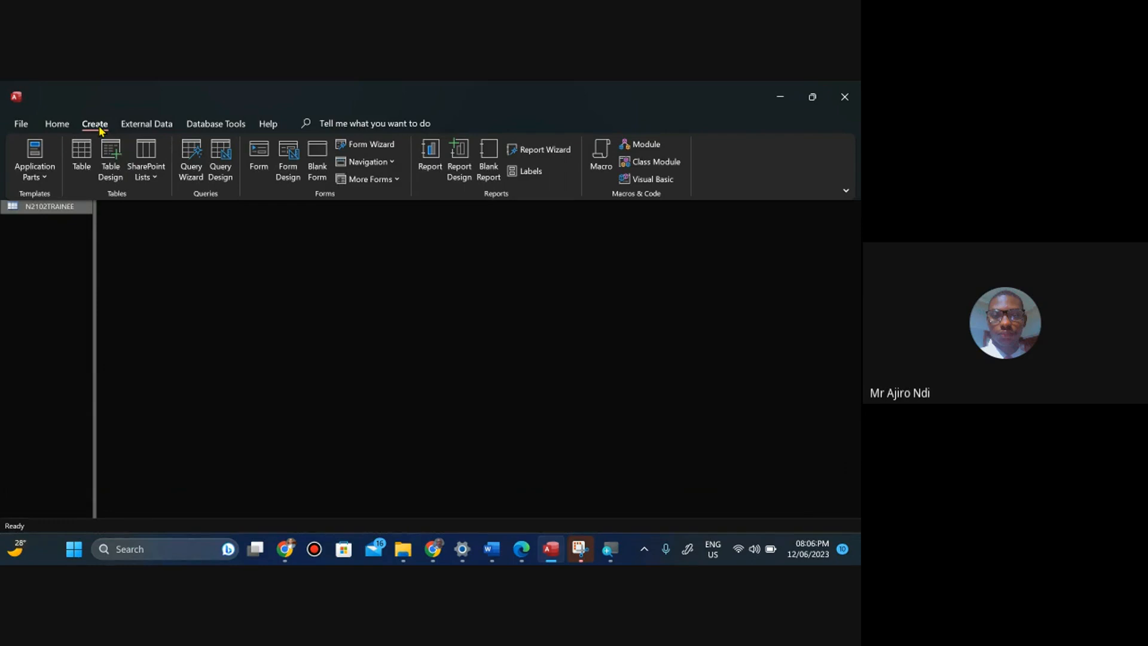
left_click(191, 167)
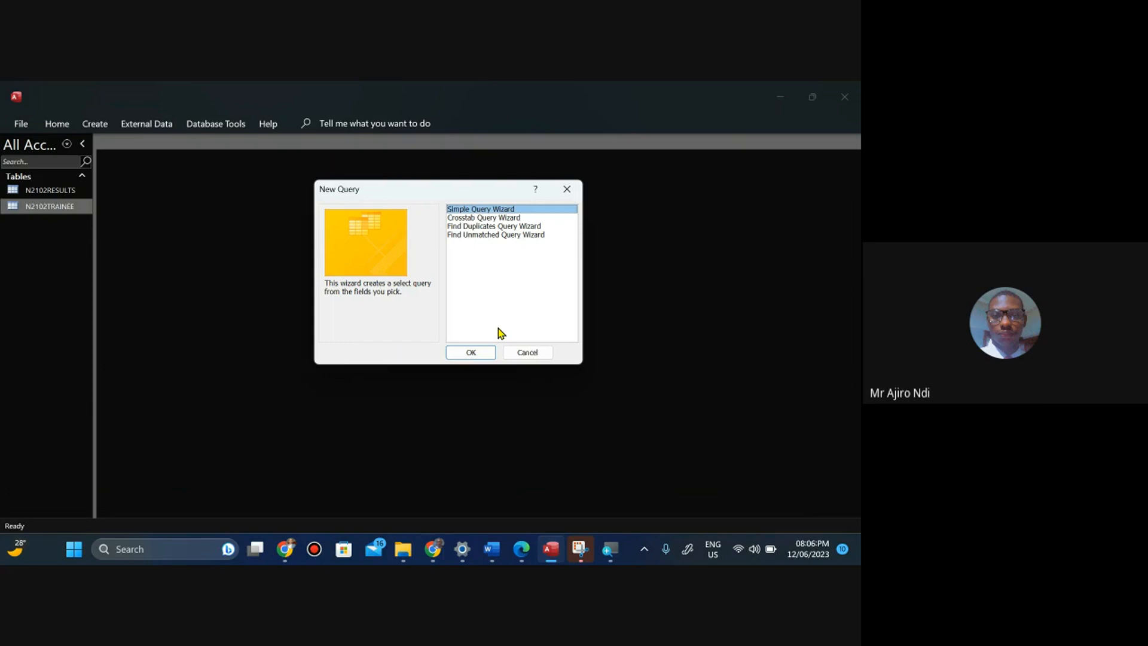
left_click(469, 355)
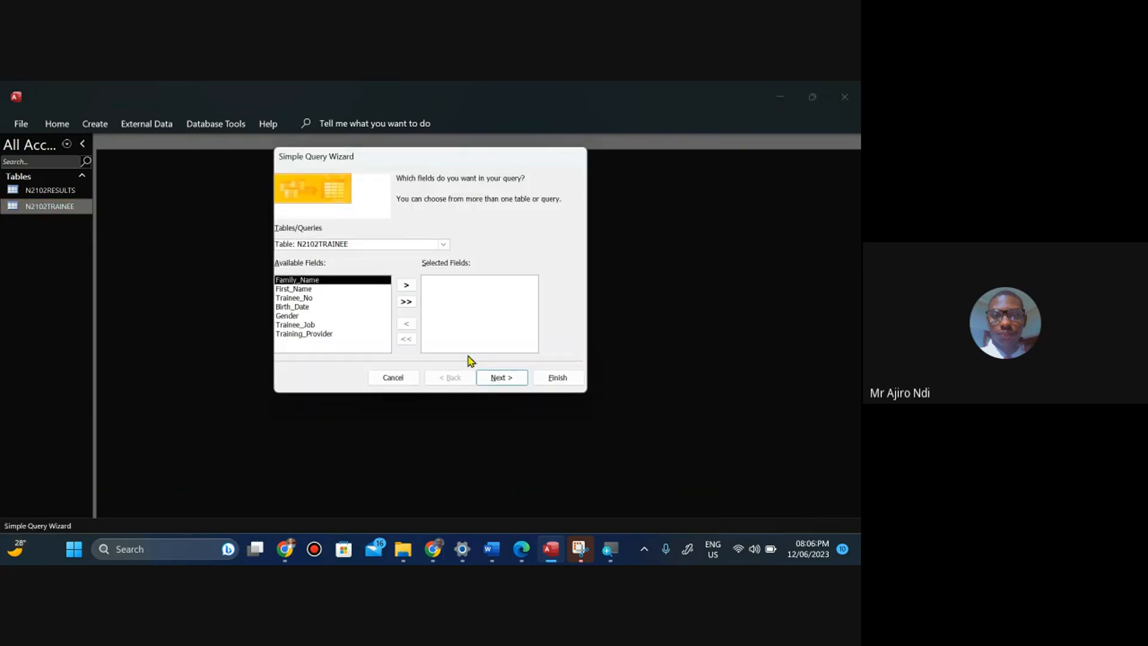
Check the question paper's field requirements and return to the query wizard.
left_click(521, 550)
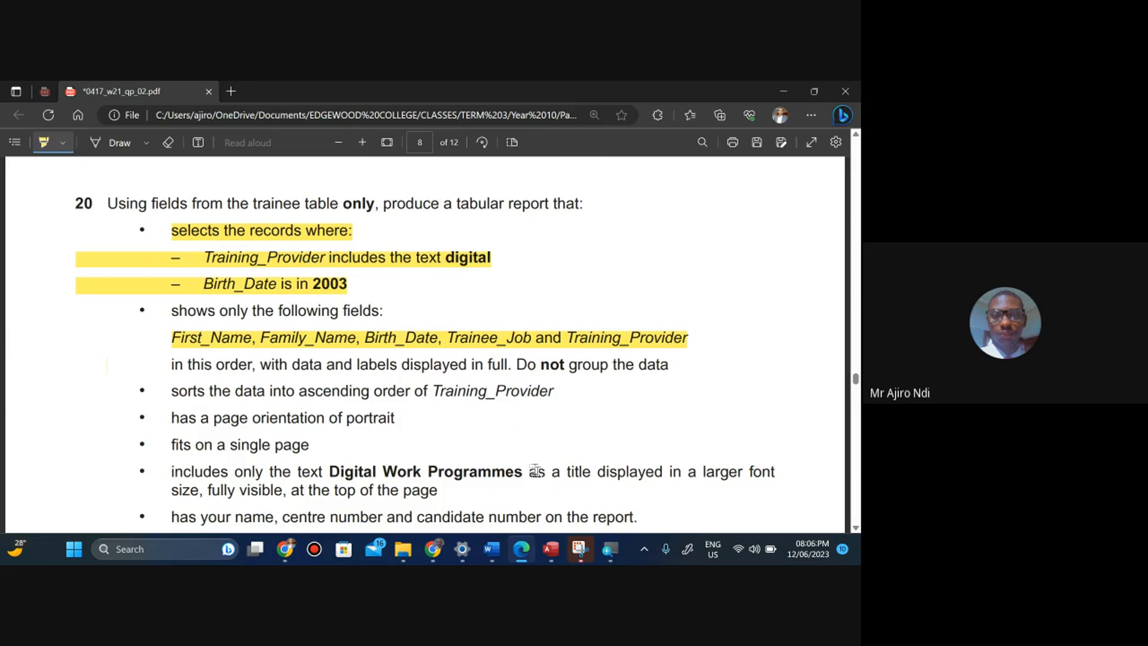
mouse_move(551, 549)
left_click(555, 516)
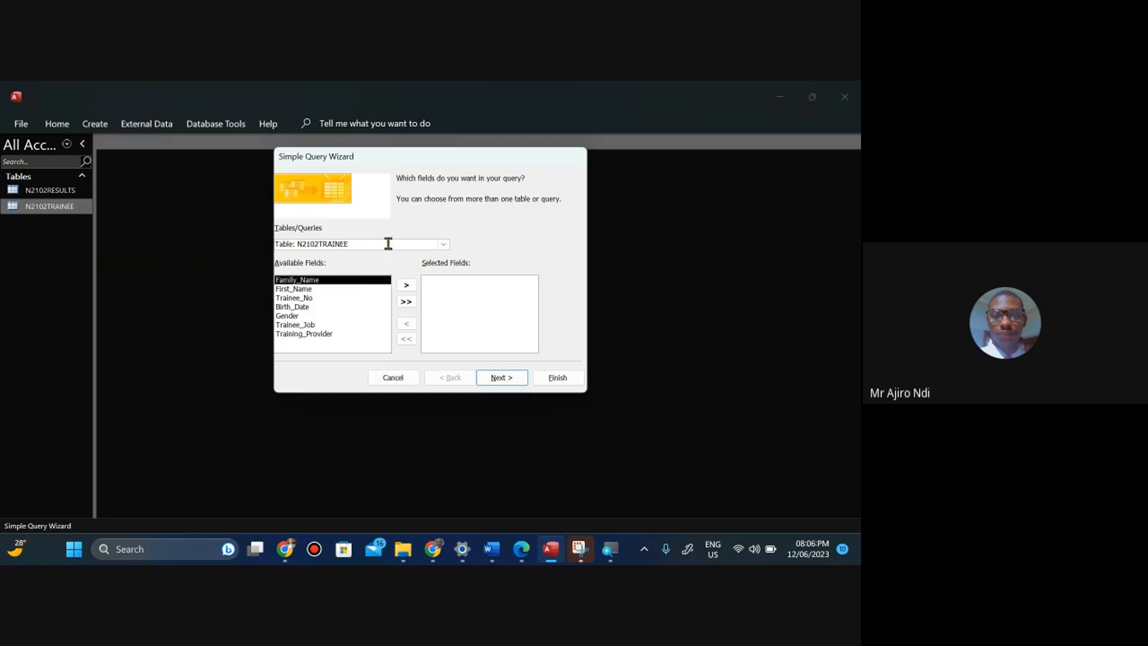
left_click(518, 553)
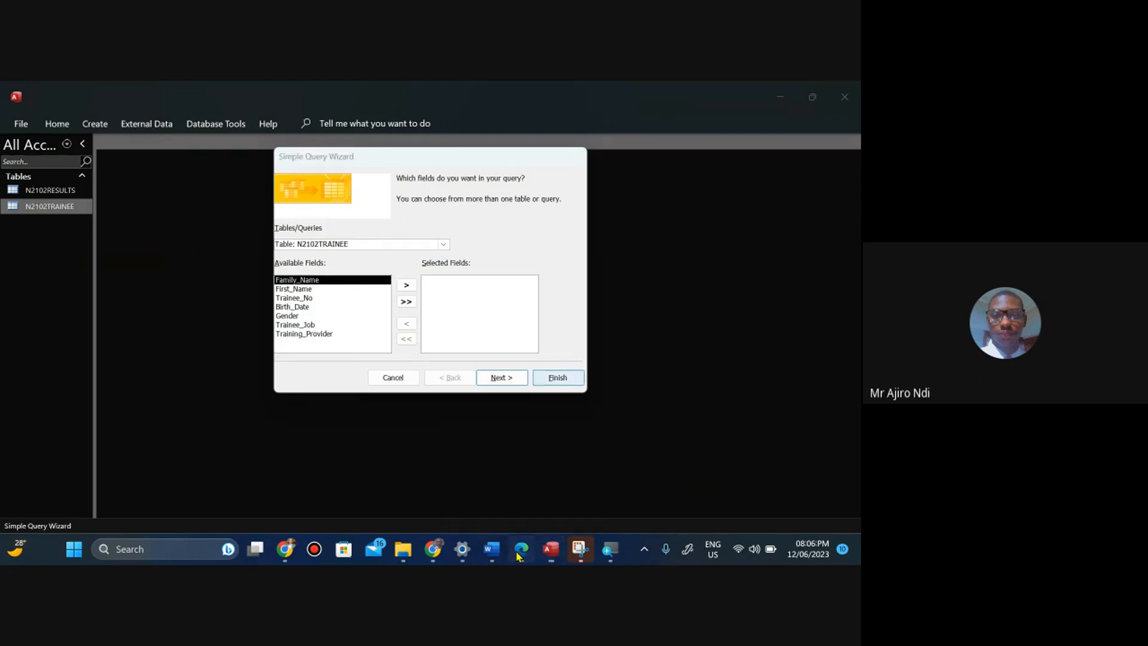
left_click(518, 553)
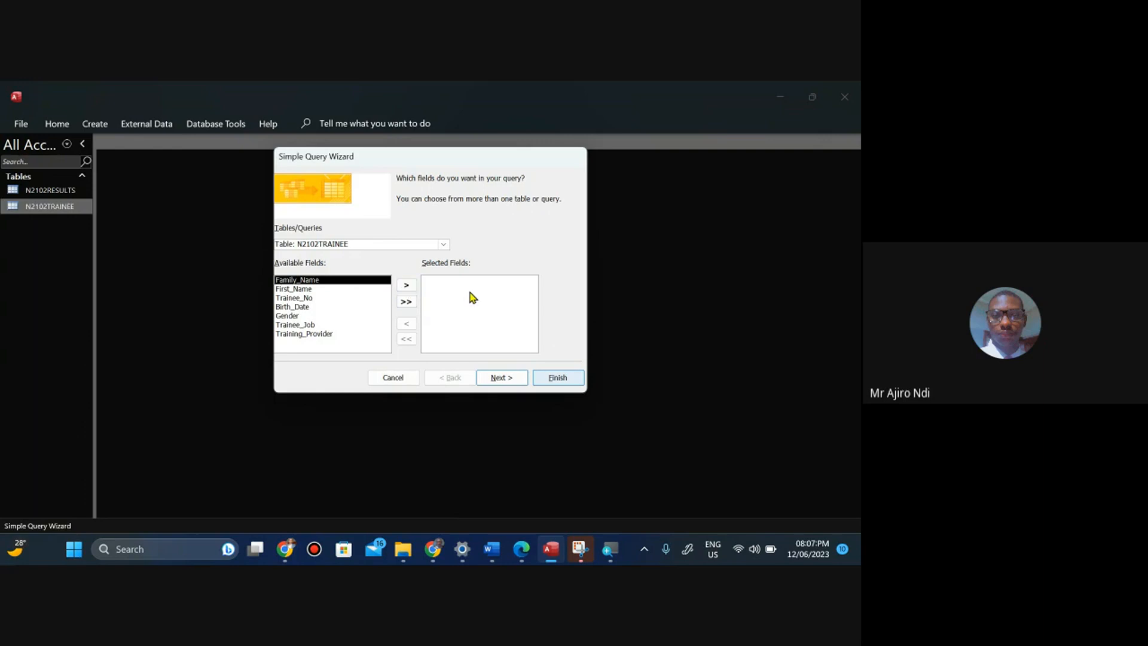
Add First_Name and then Family_Name from N2102TRAINEE to the query's selected fields, checking the question paper between them.
left_click(306, 290)
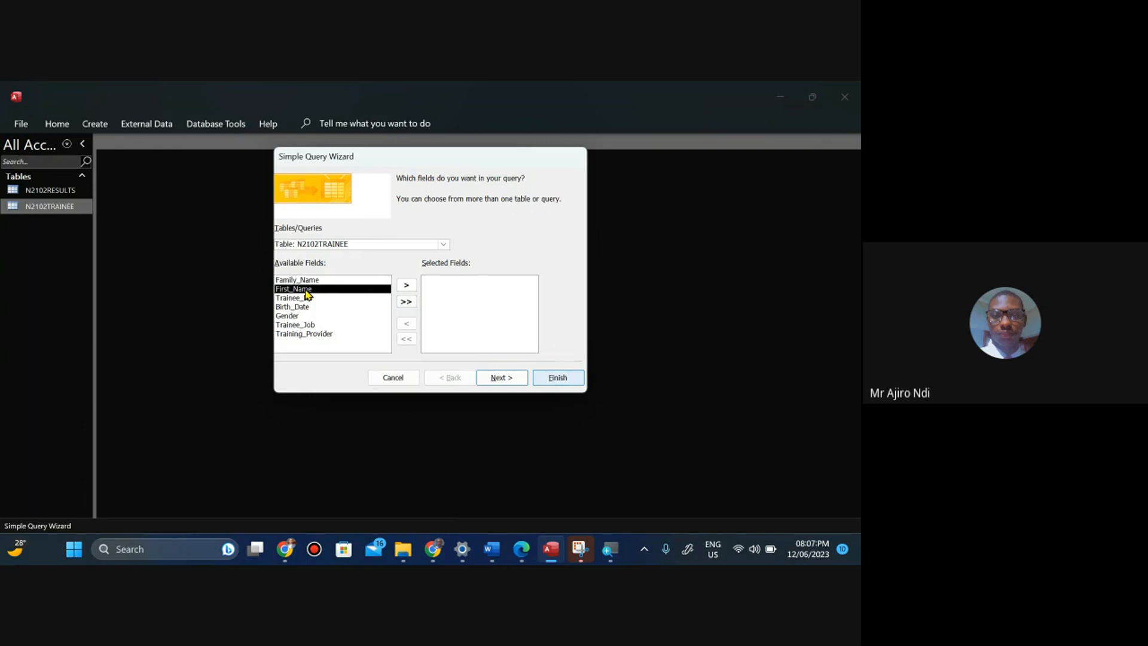
left_click(408, 287)
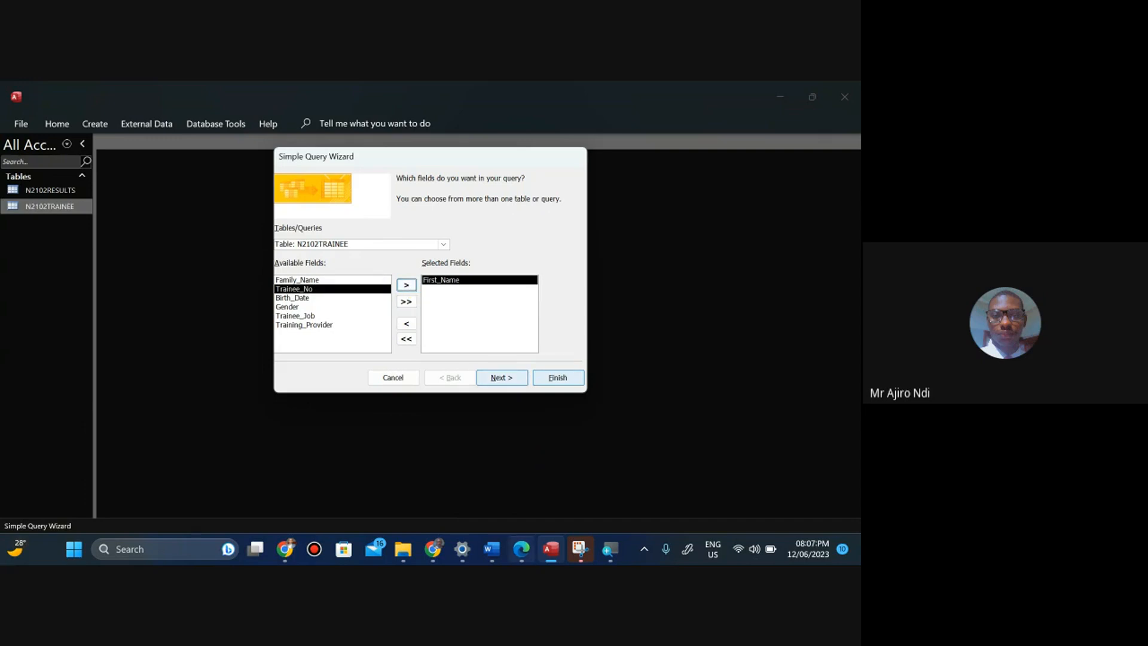
left_click(520, 549)
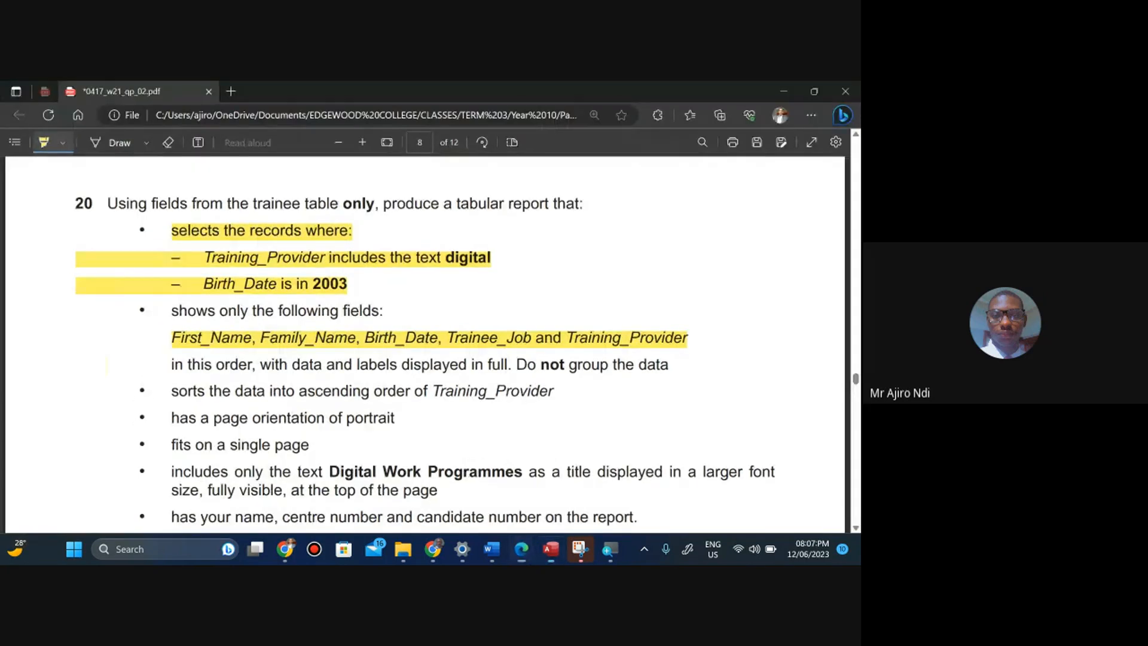
left_click(551, 549)
left_click(315, 280)
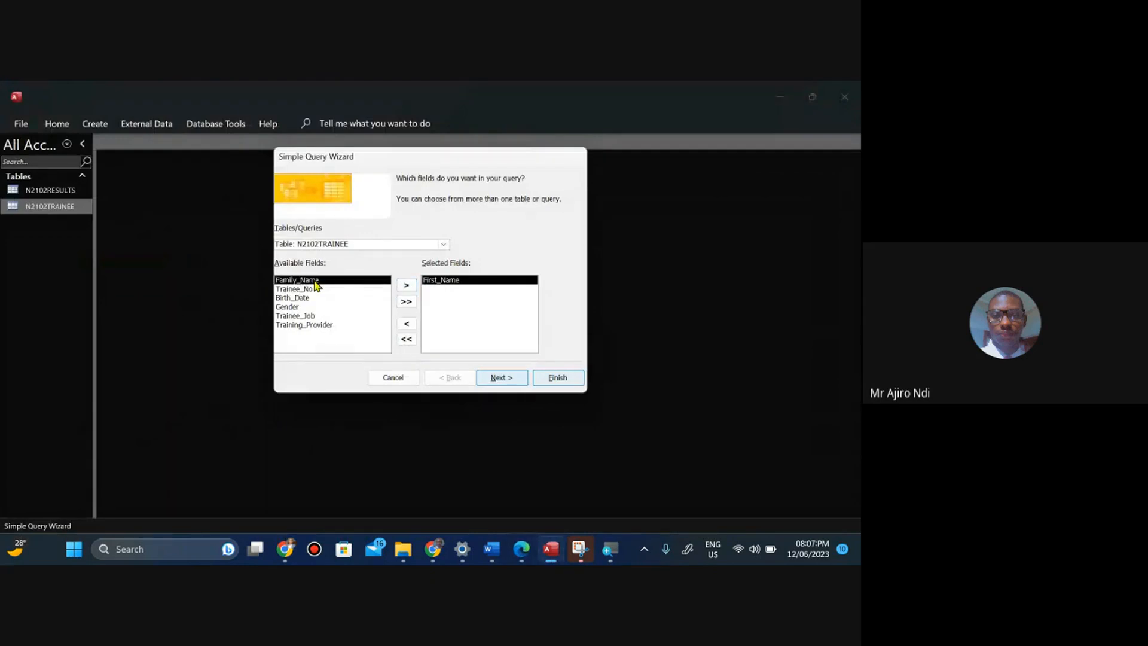
left_click(407, 286)
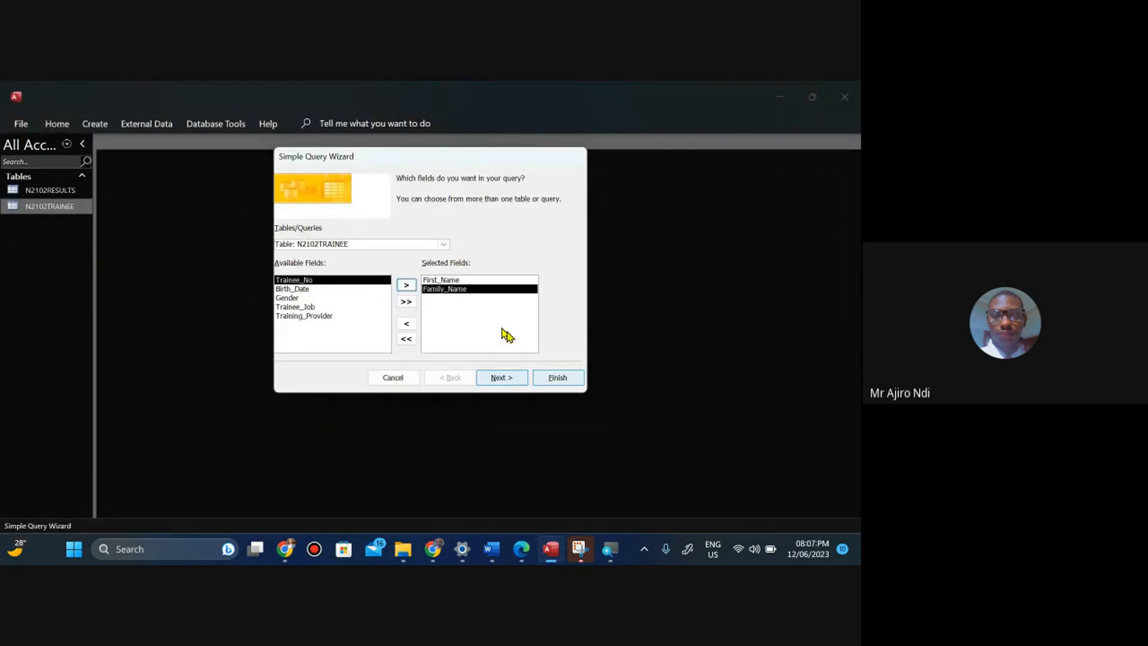
Add Birth_Date as the third selected field after rechecking the field order on the question paper.
left_click(522, 548)
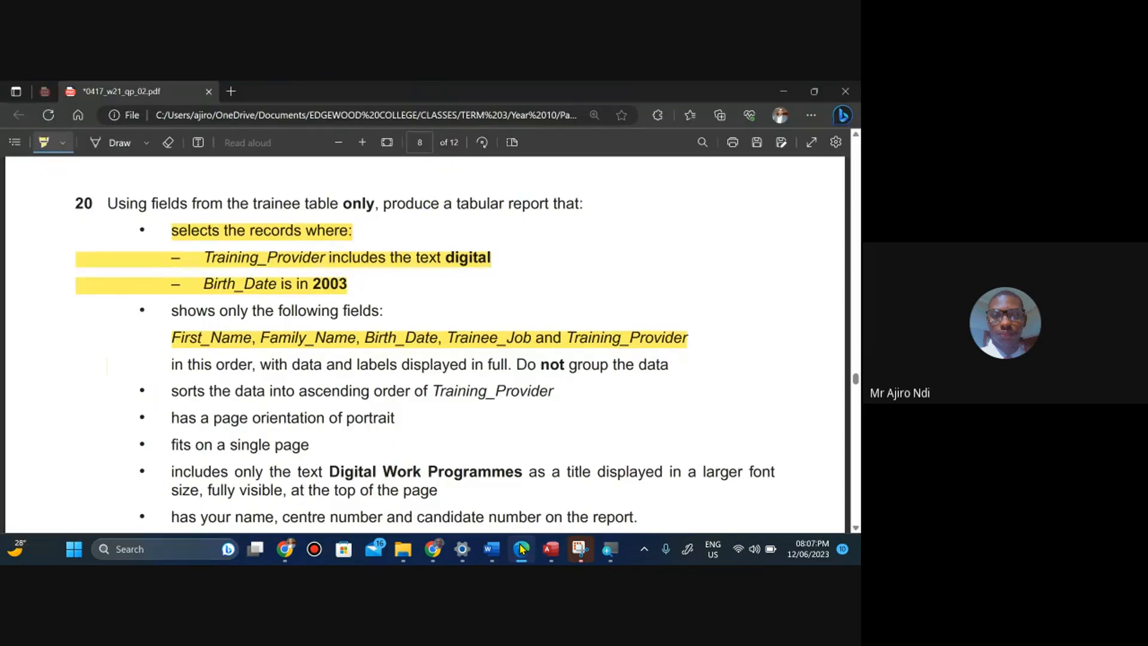
left_click(522, 549)
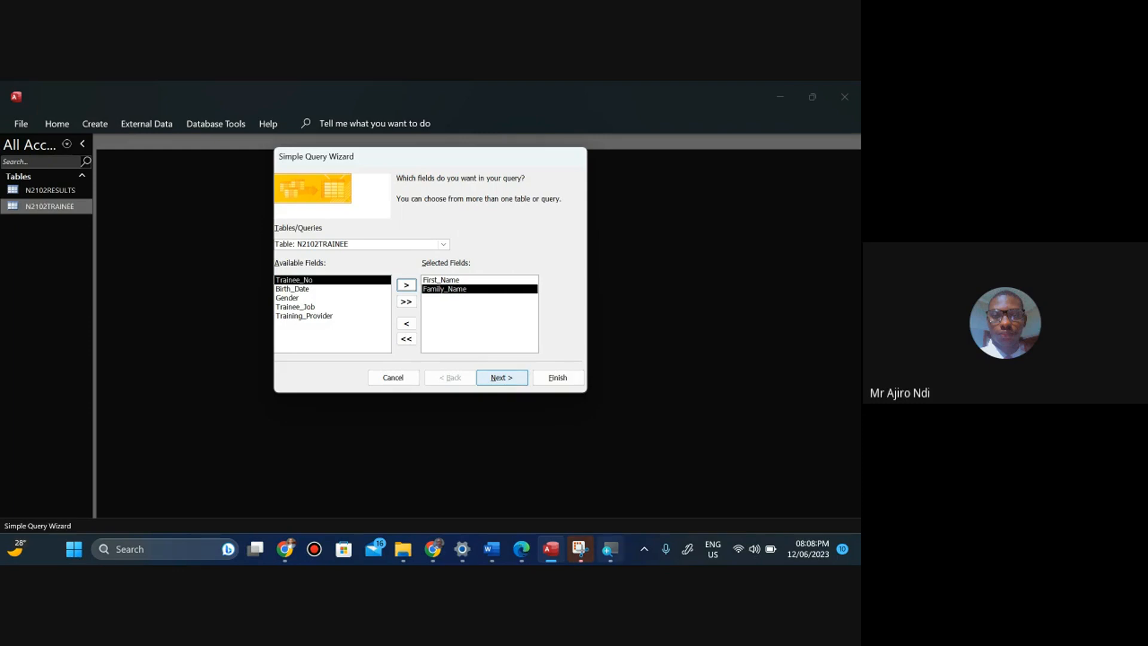
left_click(518, 551)
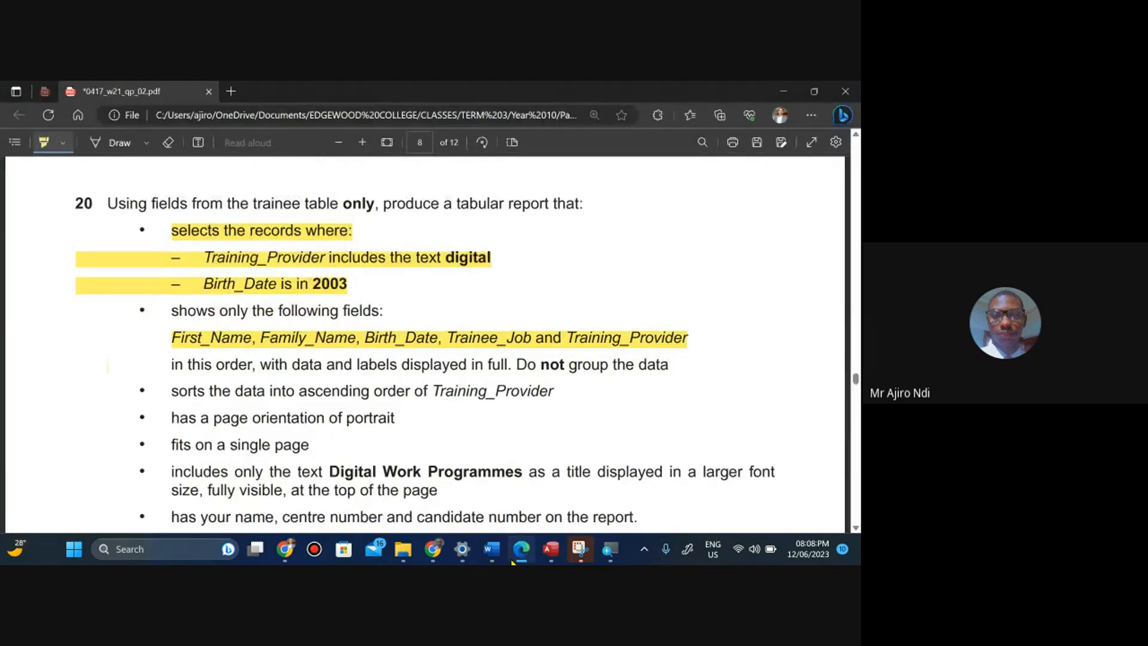
left_click(517, 550)
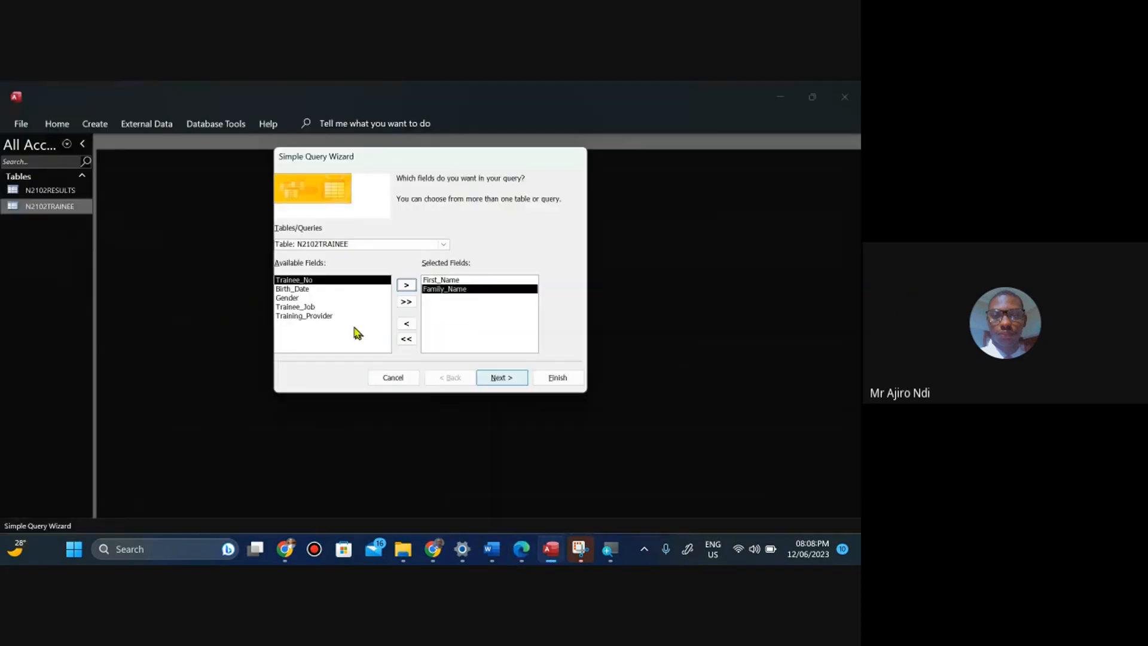
left_click(301, 289)
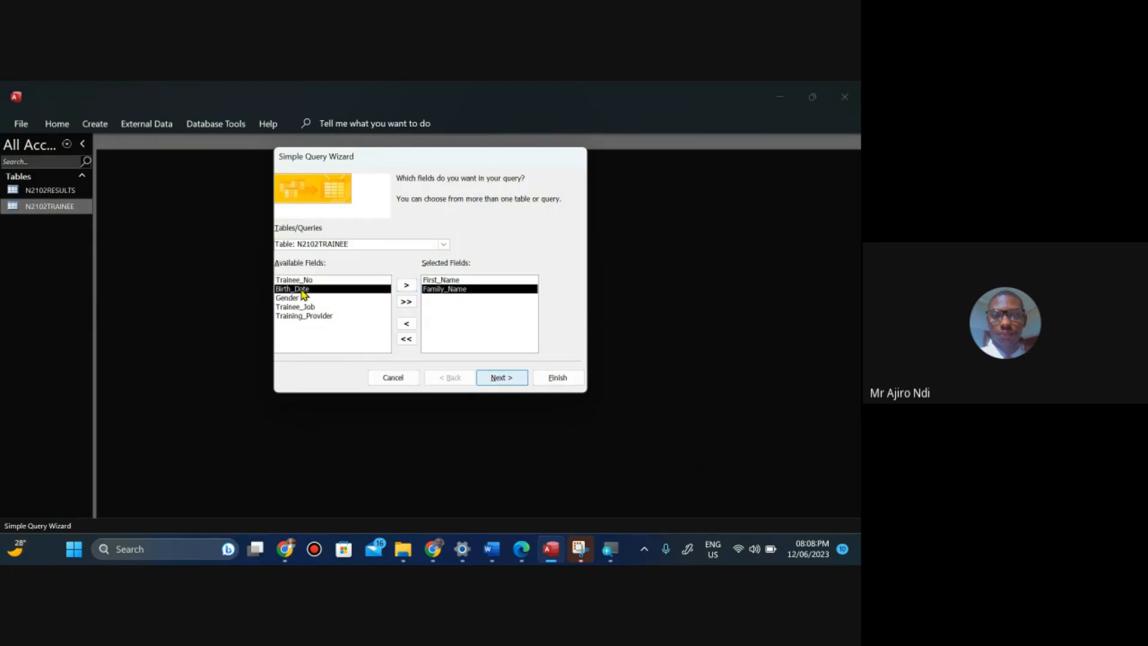
left_click(406, 286)
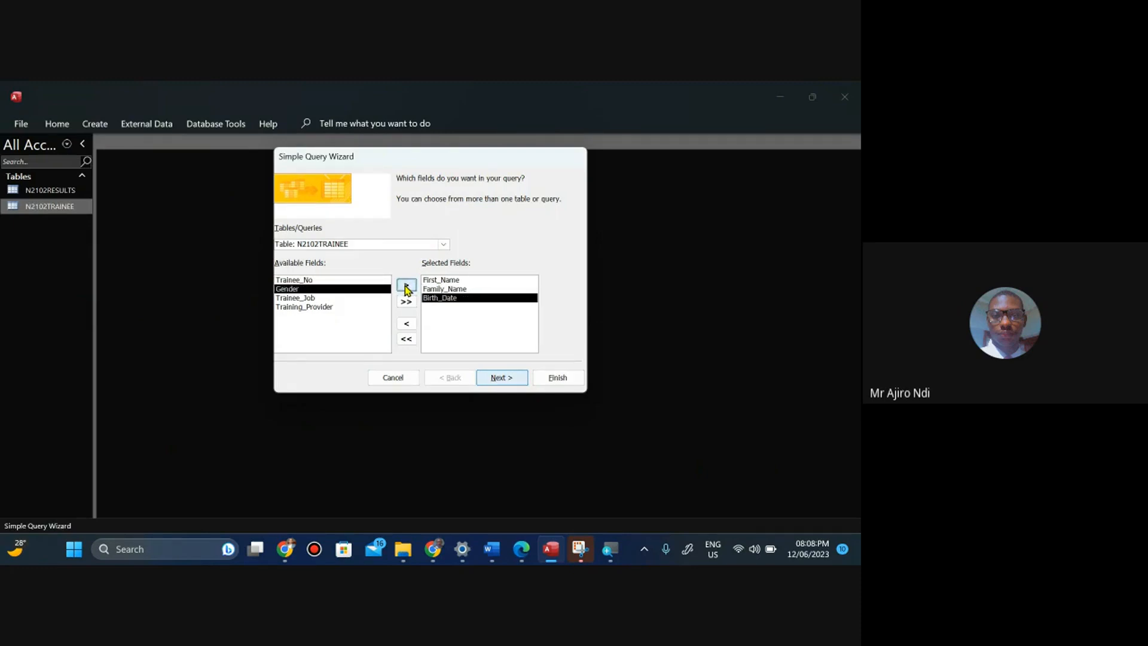
left_click(521, 550)
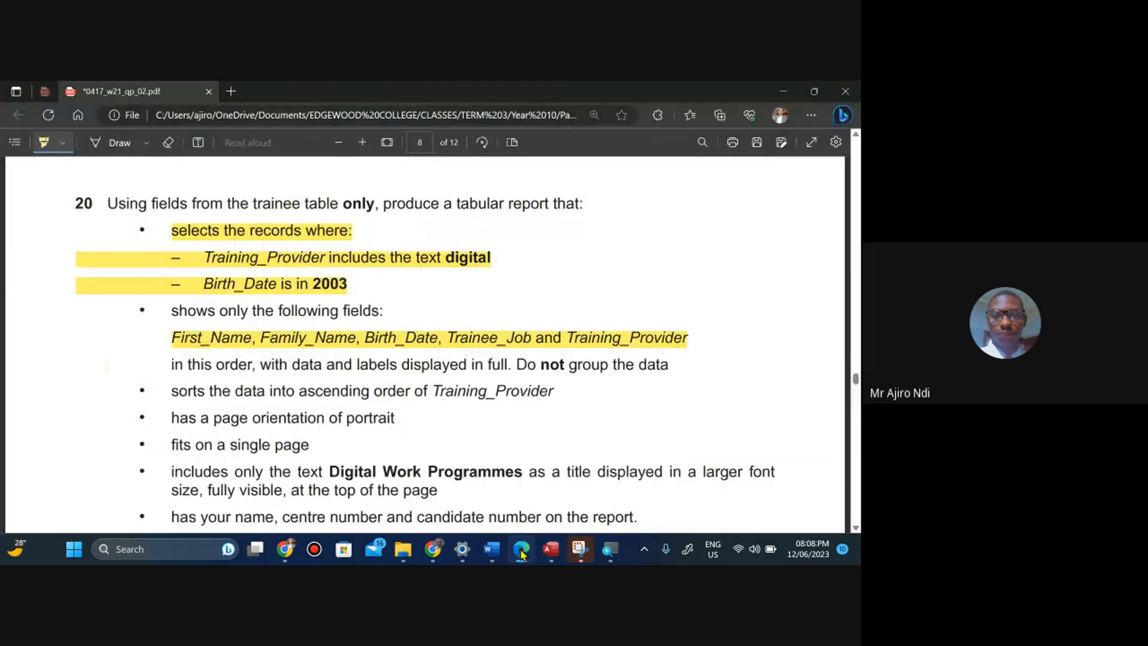
left_click(521, 550)
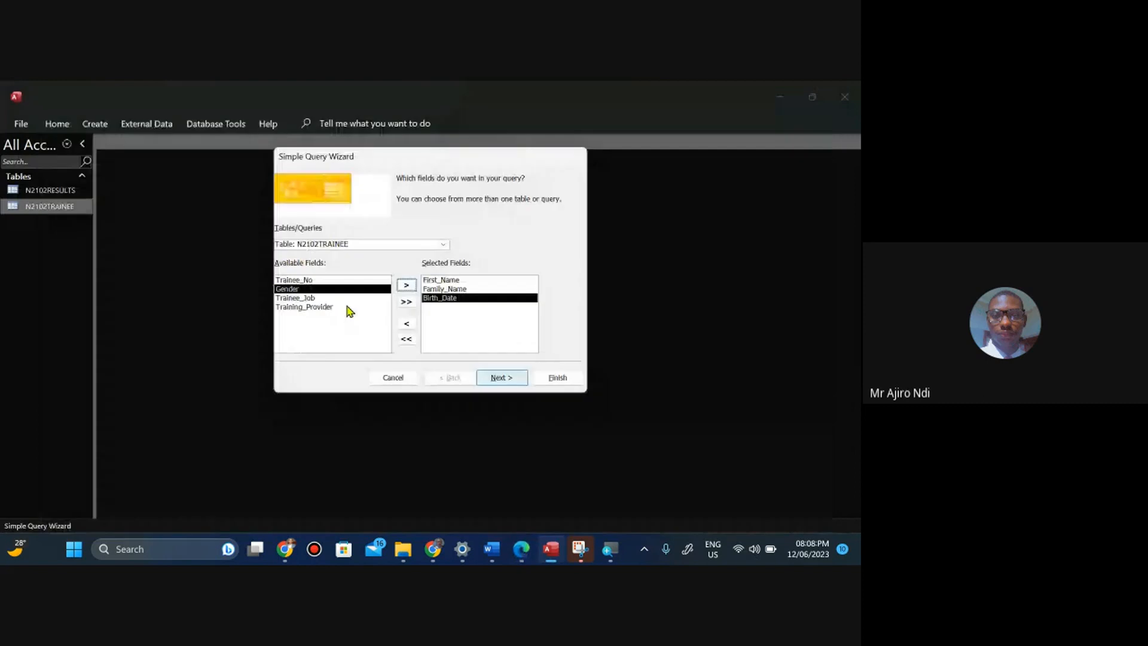
Add Trainee_Job and then Training_Provider to the selected fields to complete the required field order.
left_click(306, 298)
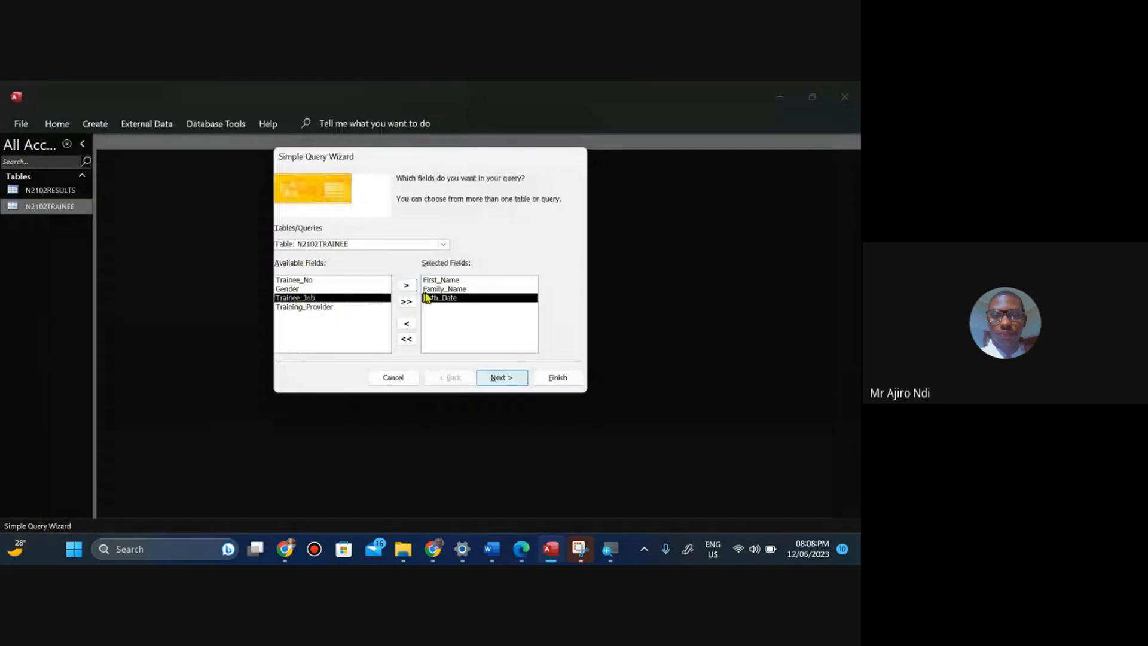
left_click(404, 287)
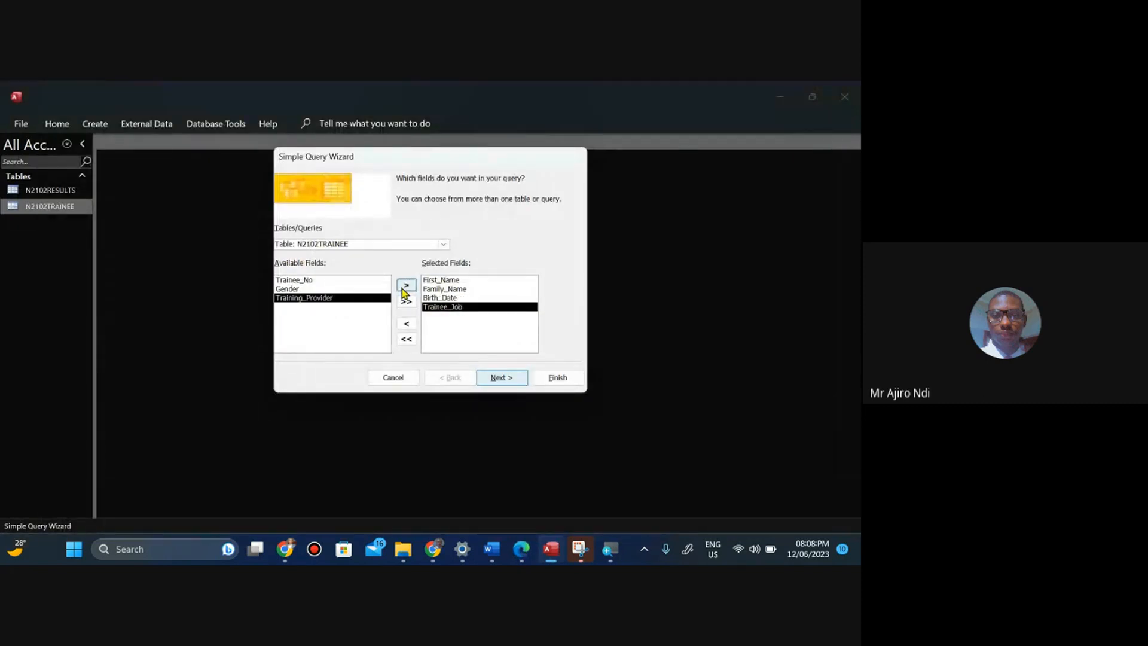
left_click(525, 544)
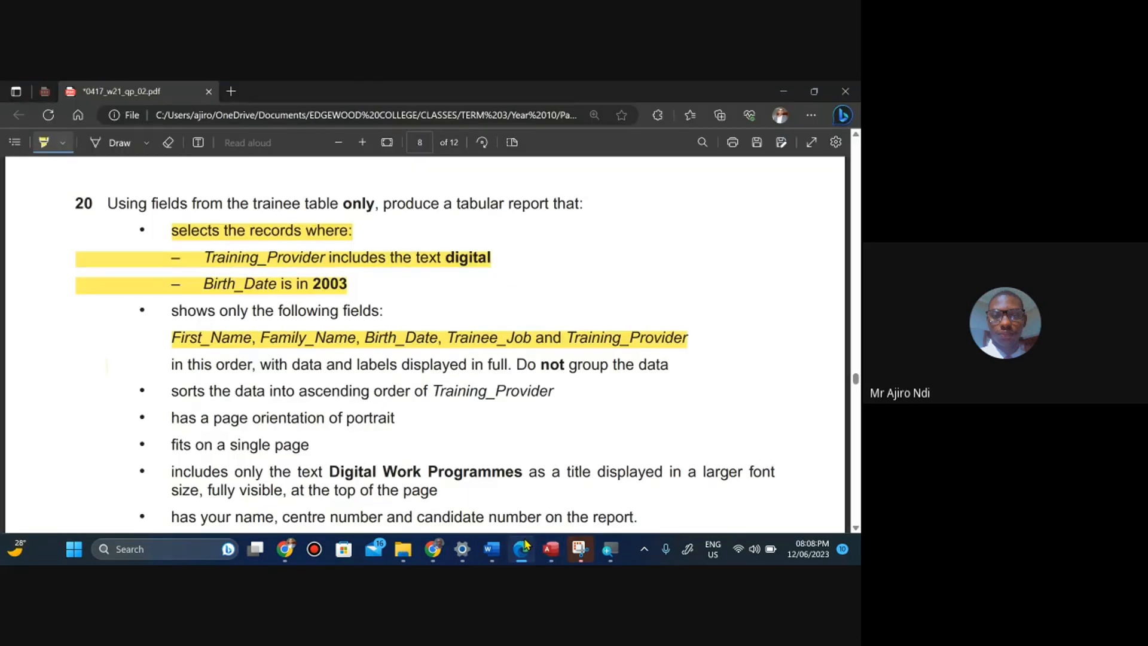
left_click(524, 544)
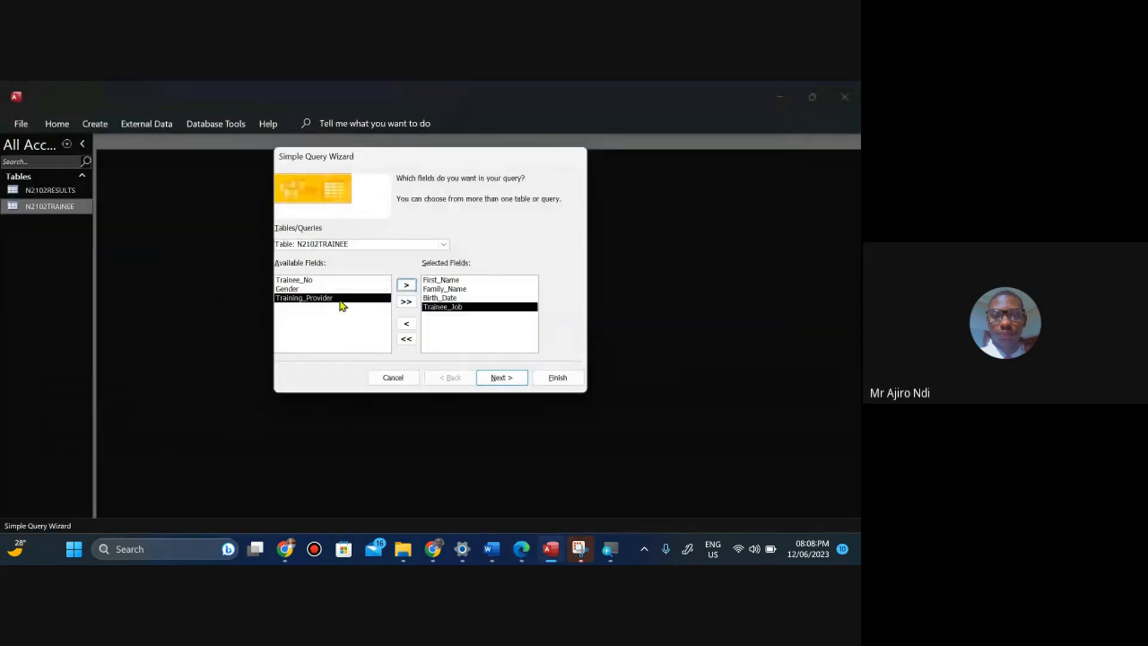
left_click(406, 287)
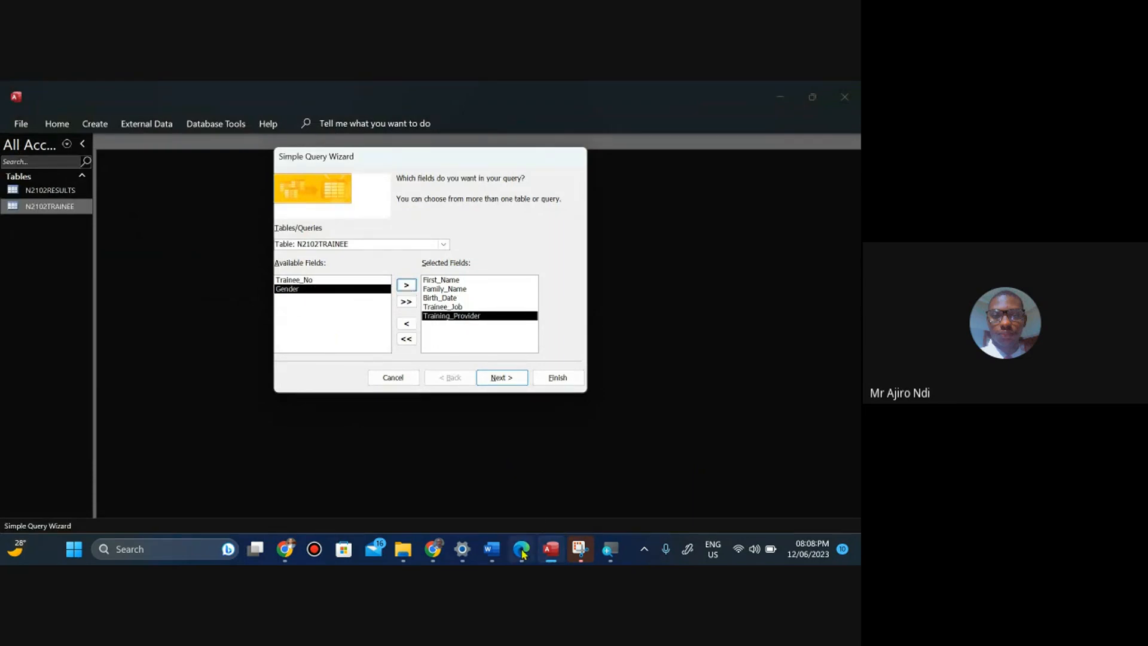
Check the question paper, then advance the query wizard past the field selection to the title page.
mouse_move(521, 553)
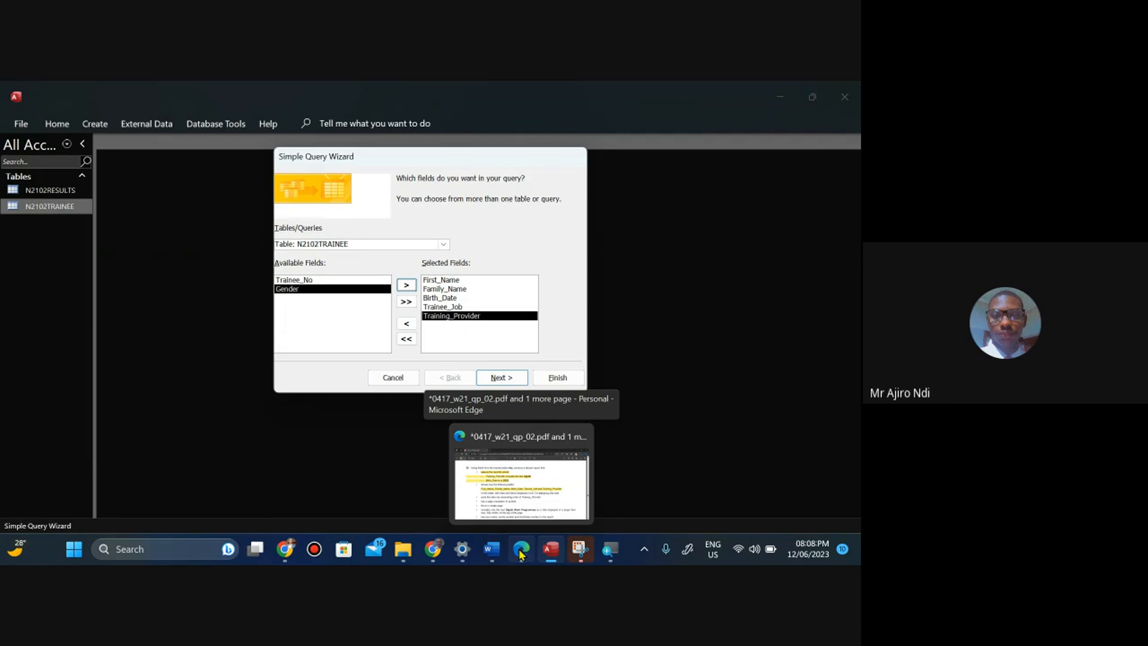
left_click(521, 553)
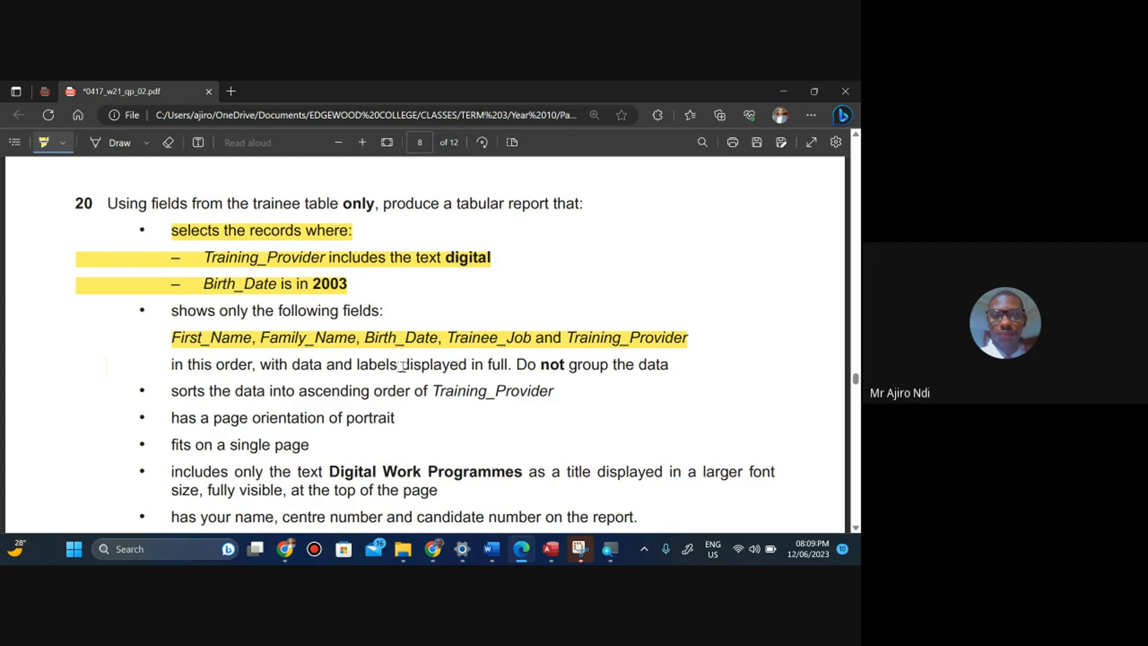
left_click(551, 553)
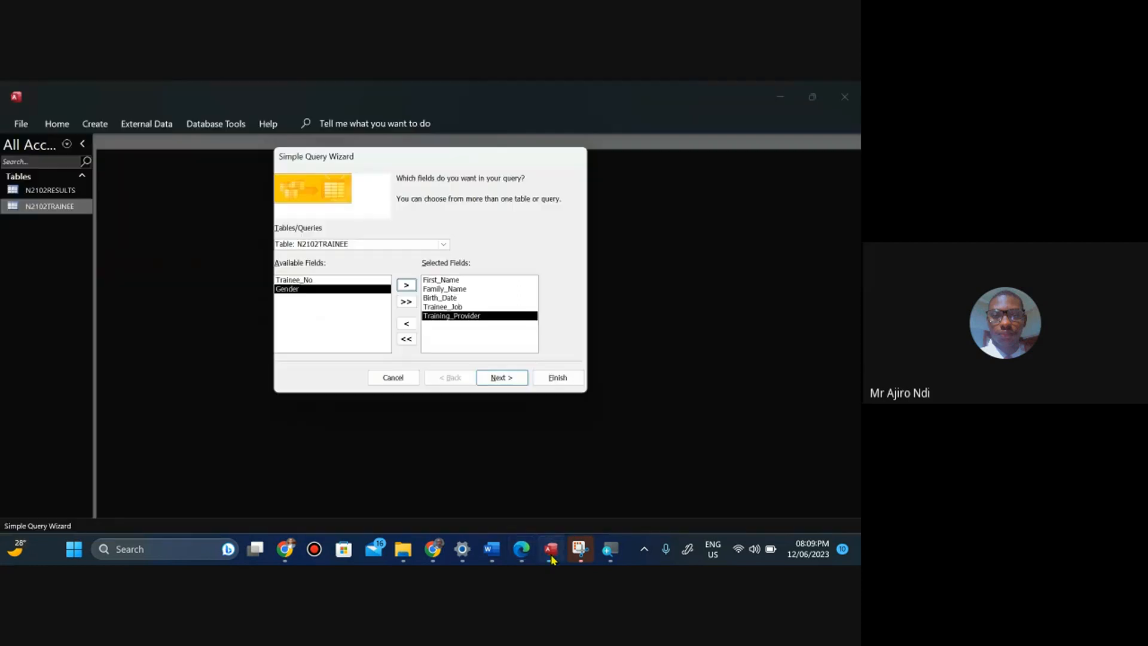
left_click(501, 378)
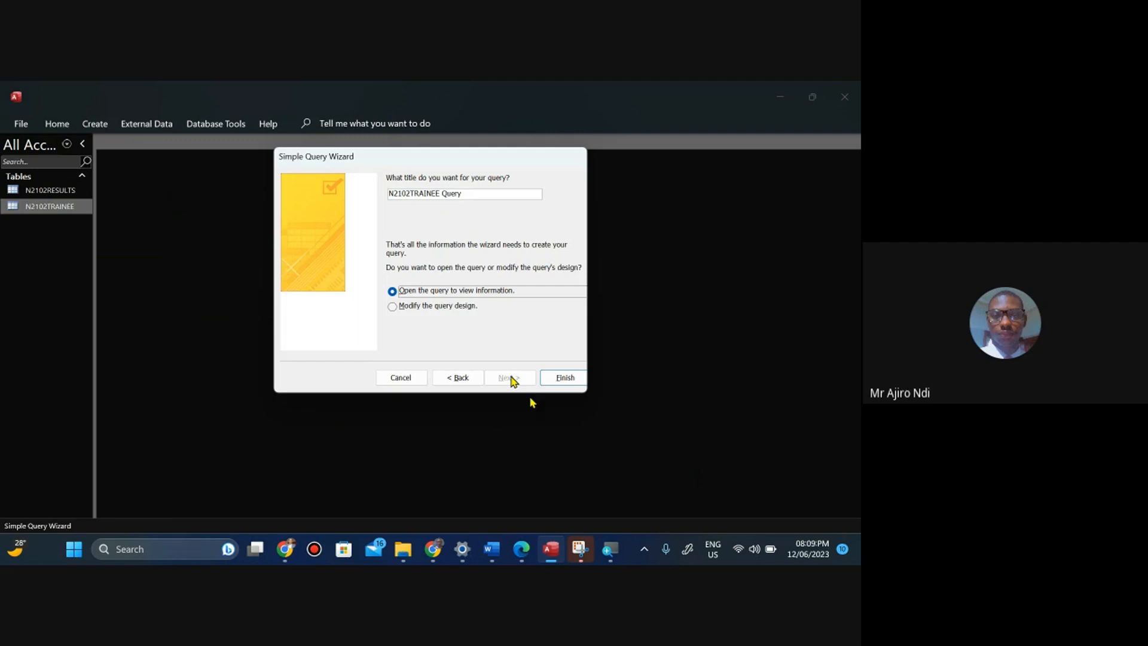
Copy the title text Digital Work Programmes from question 20 on the question paper and return to the wizard.
mouse_move(522, 555)
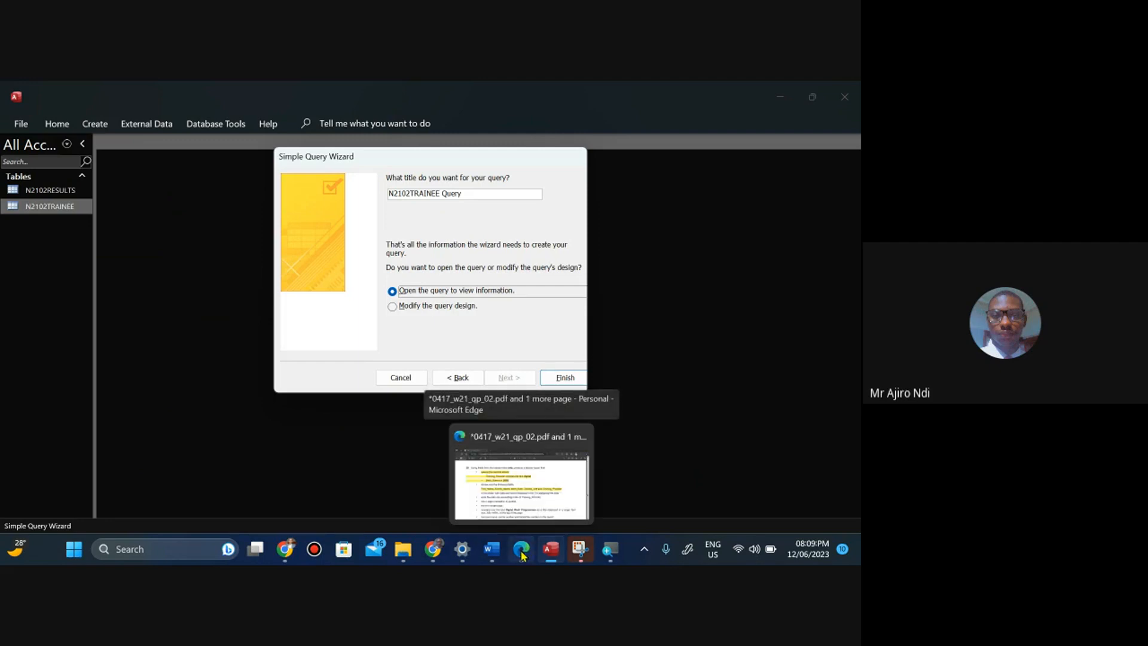
left_click(522, 555)
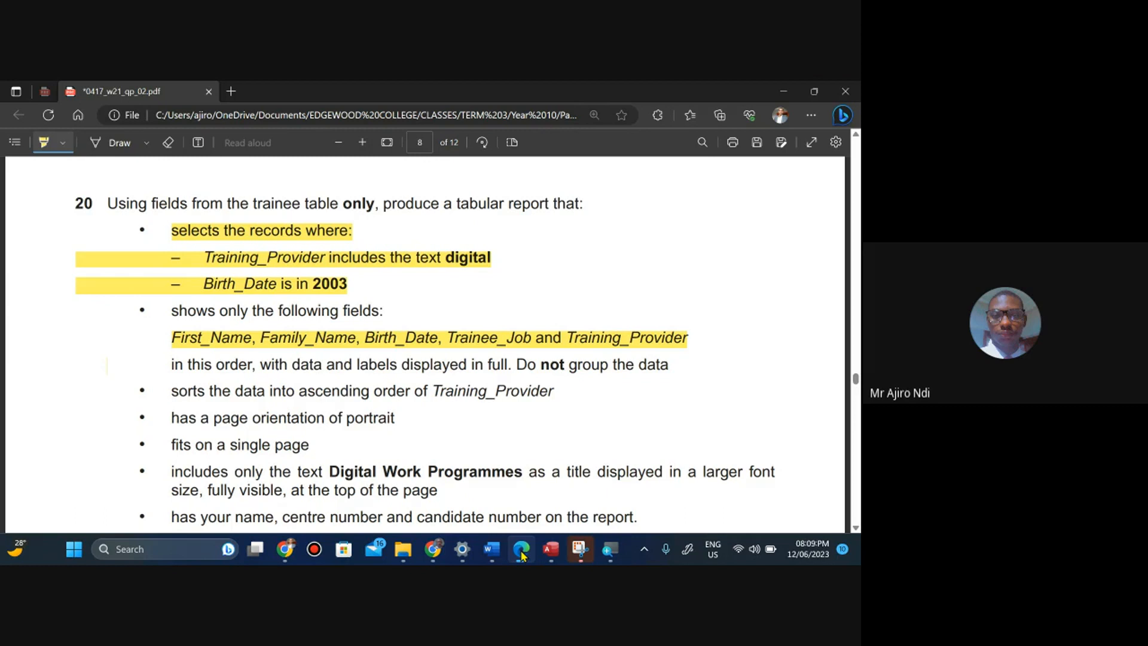
scroll(426, 344, "down", 3)
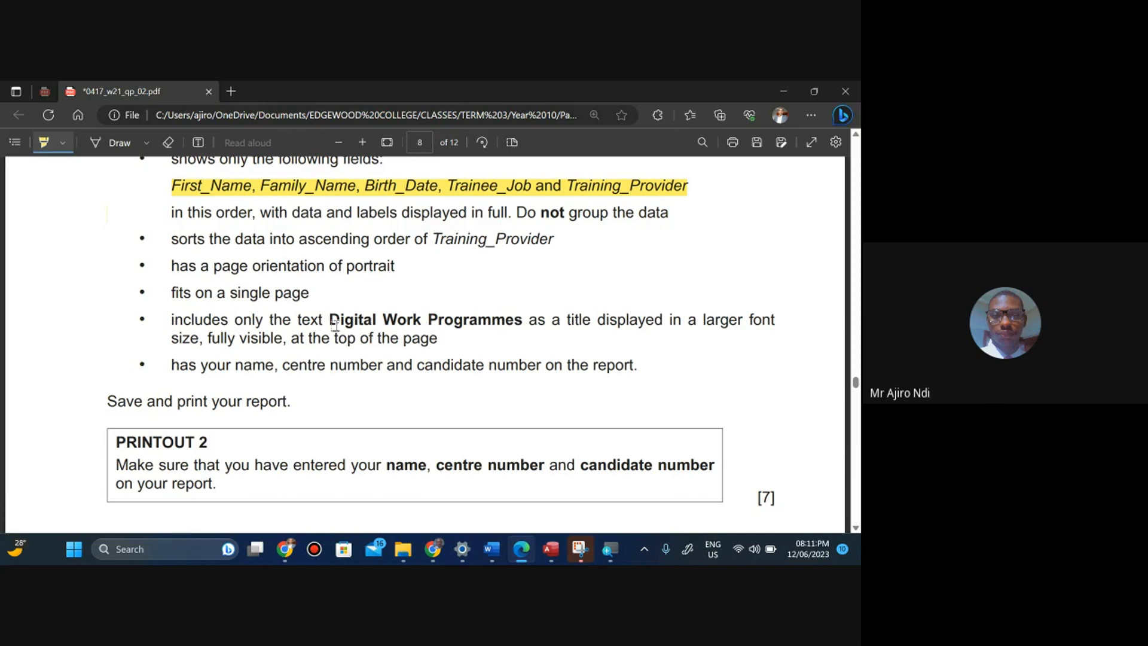
left_click(43, 142)
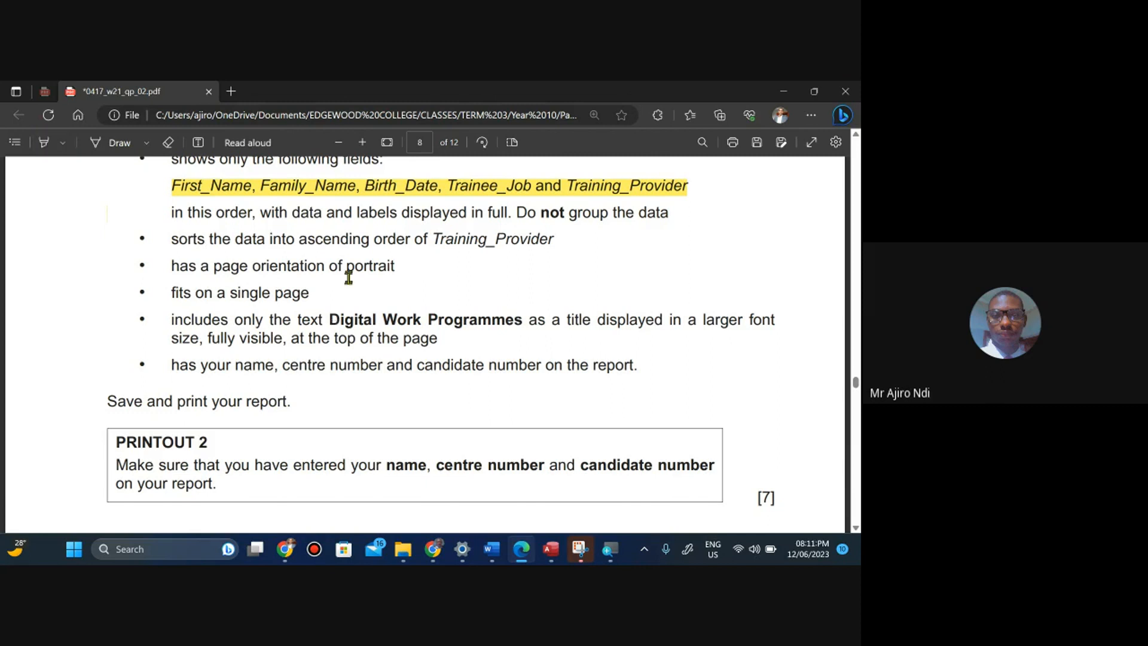
left_click_drag(331, 320, 524, 321)
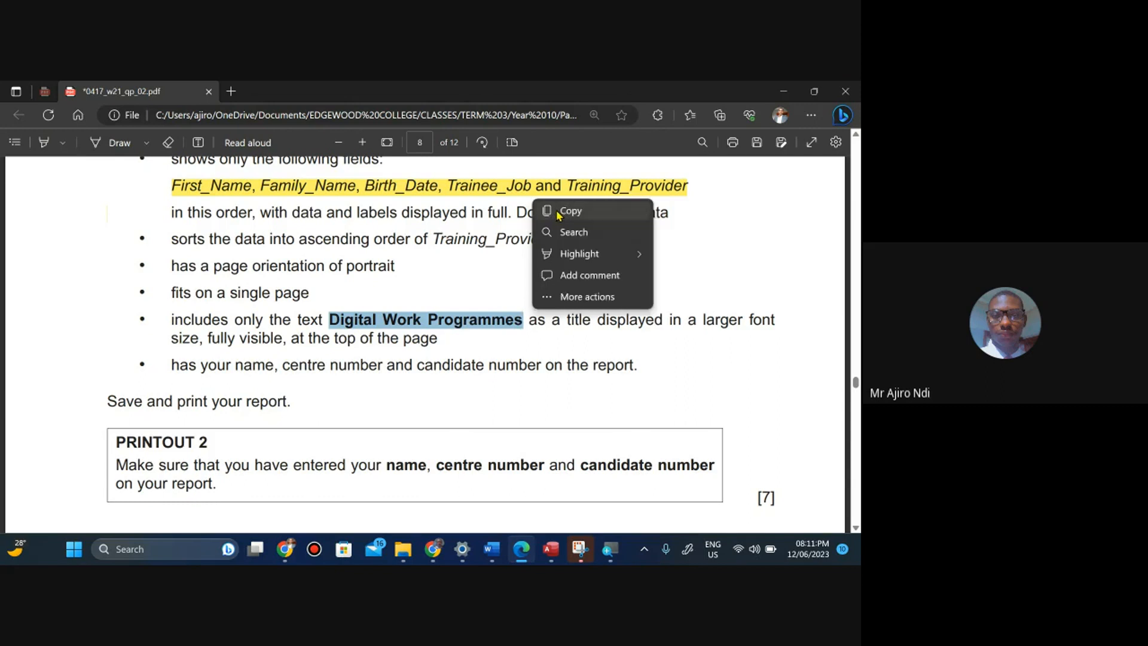
left_click(558, 213)
left_click(553, 547)
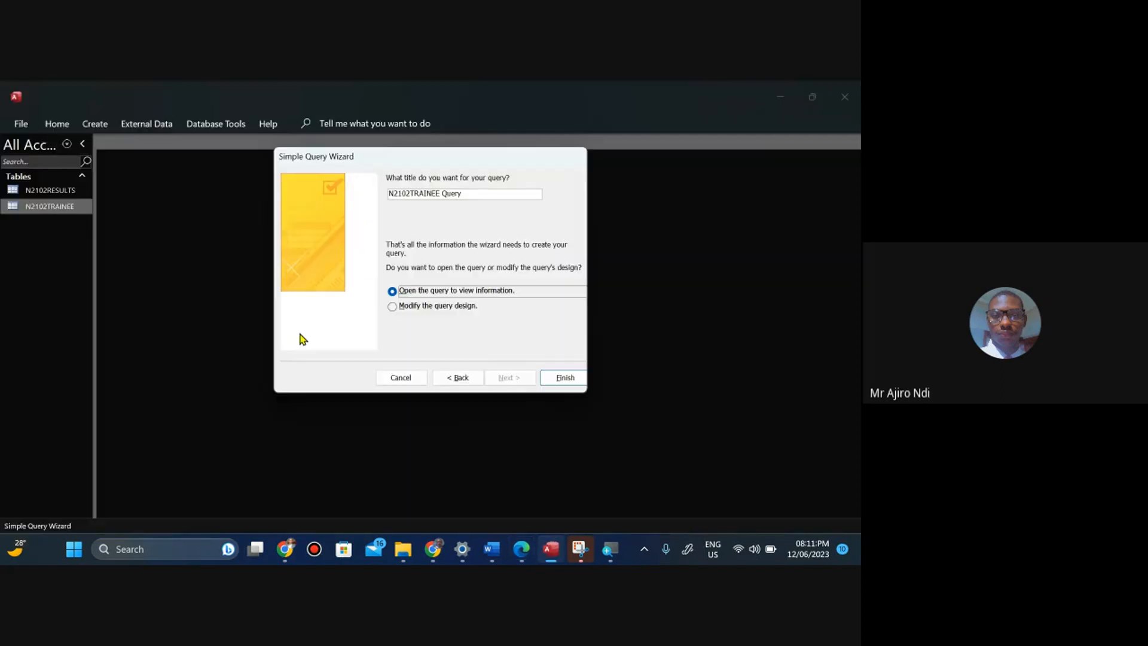
Replace the query title with Digital Work Programmes and finish the wizard, opening the query to view information.
left_click(471, 195)
key("BackSpace")
key("BackSpace")
key("BackSpace")
key("BackSpace")
key("BackSpace")
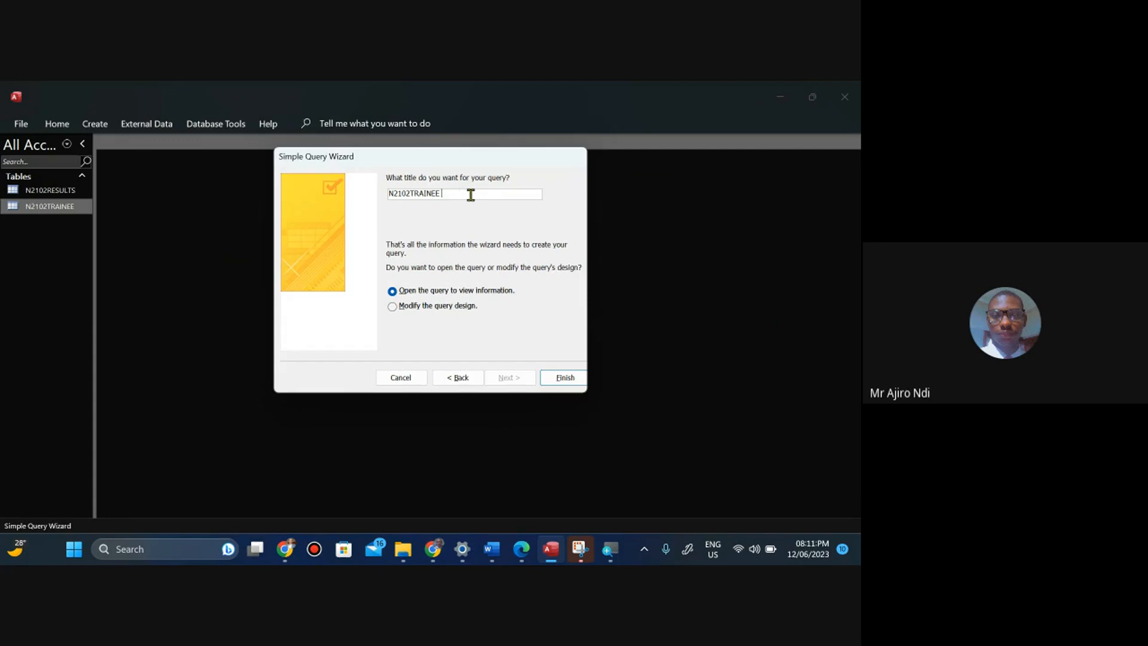
key("ctrl+a")
key("BackSpace")
type("Digital Work Programmes")
left_click(564, 385)
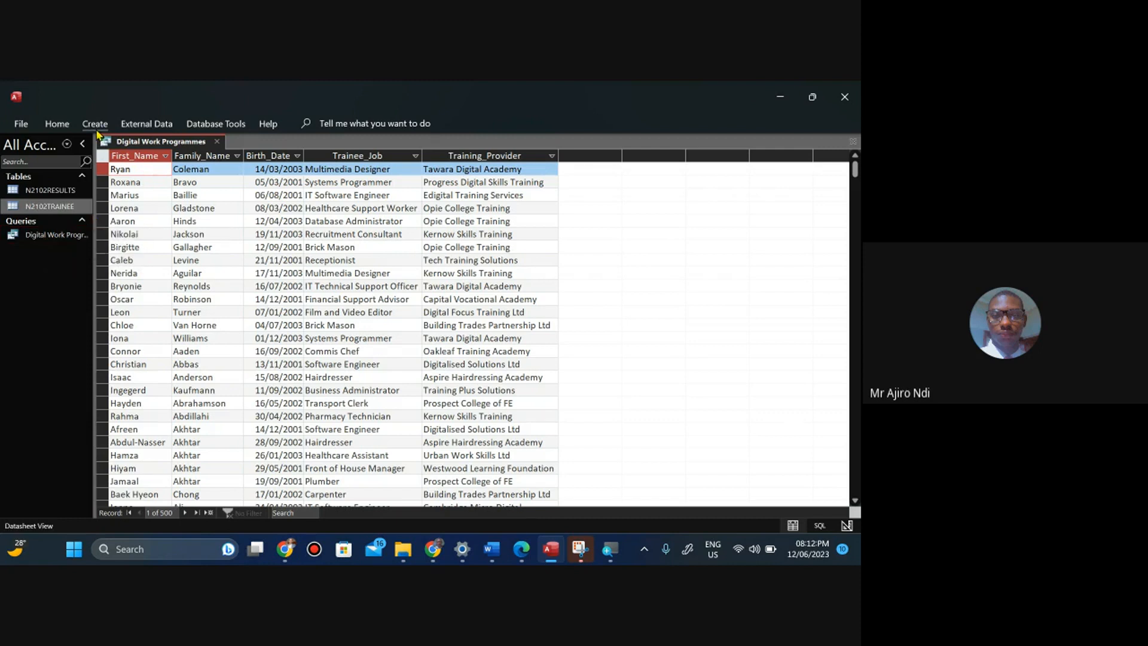
Review the query's datasheet records and reread the question 20 requirements on the question paper.
left_click(103, 156)
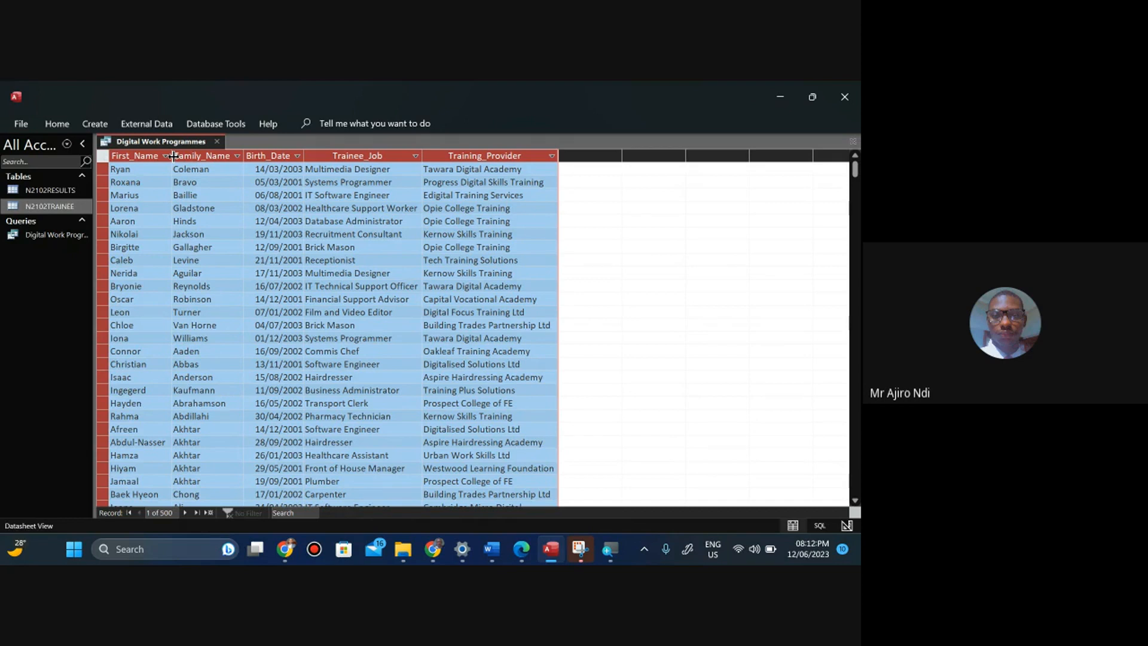
left_click(345, 273)
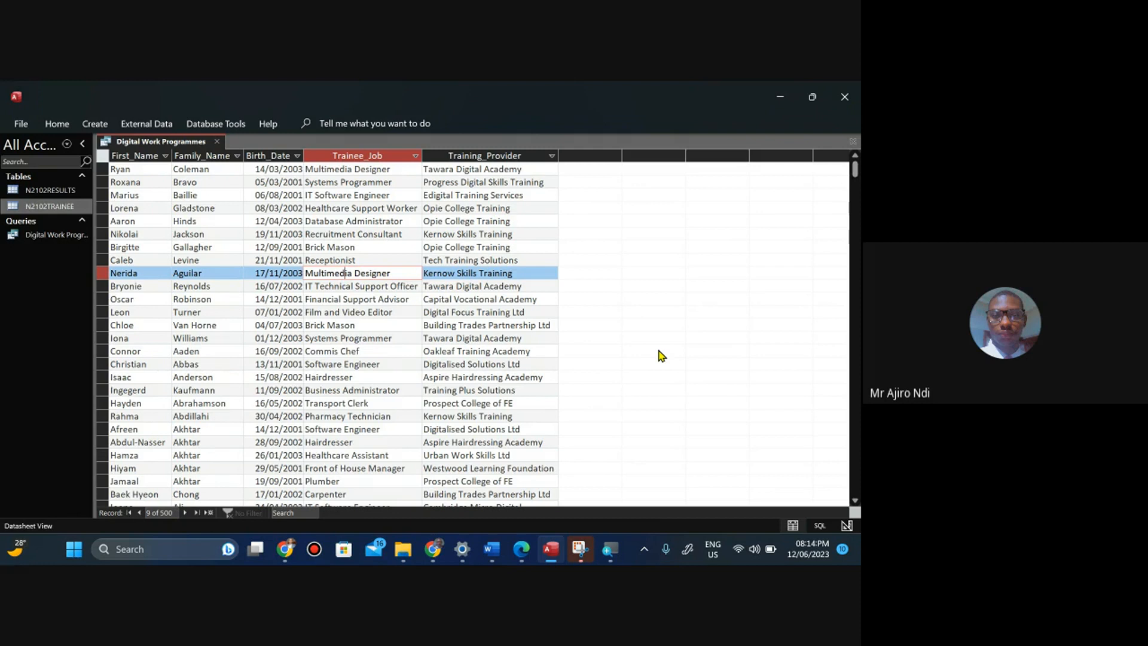
left_click(530, 547)
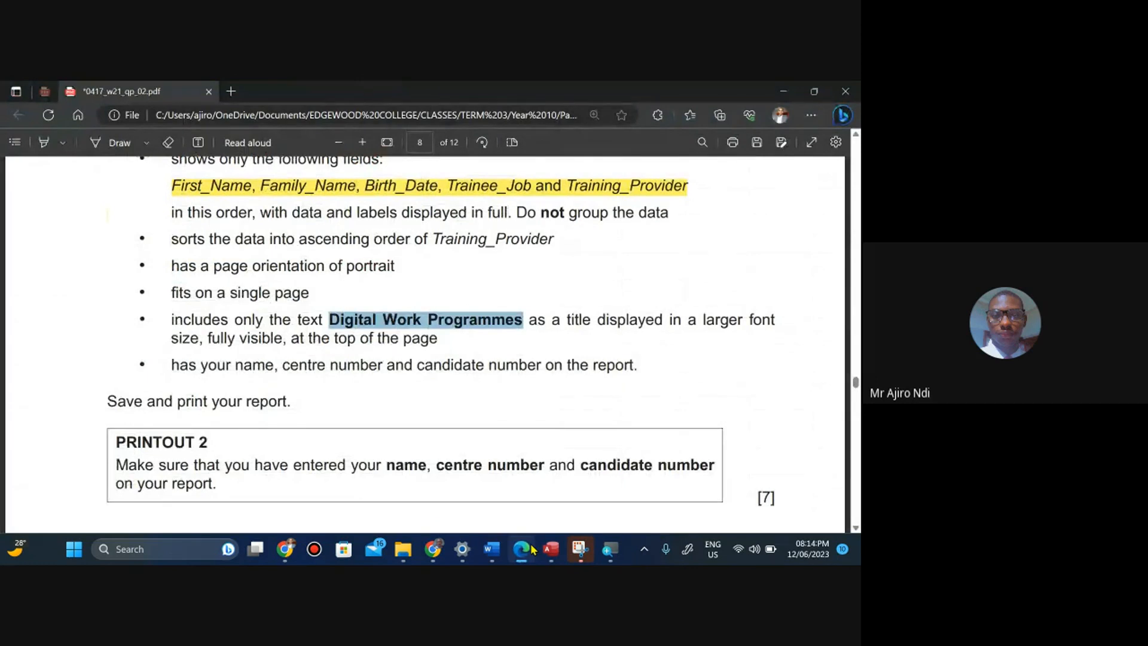
key("Up")
key("Up")
key("Up")
key("Up")
key("Up")
key("Up")
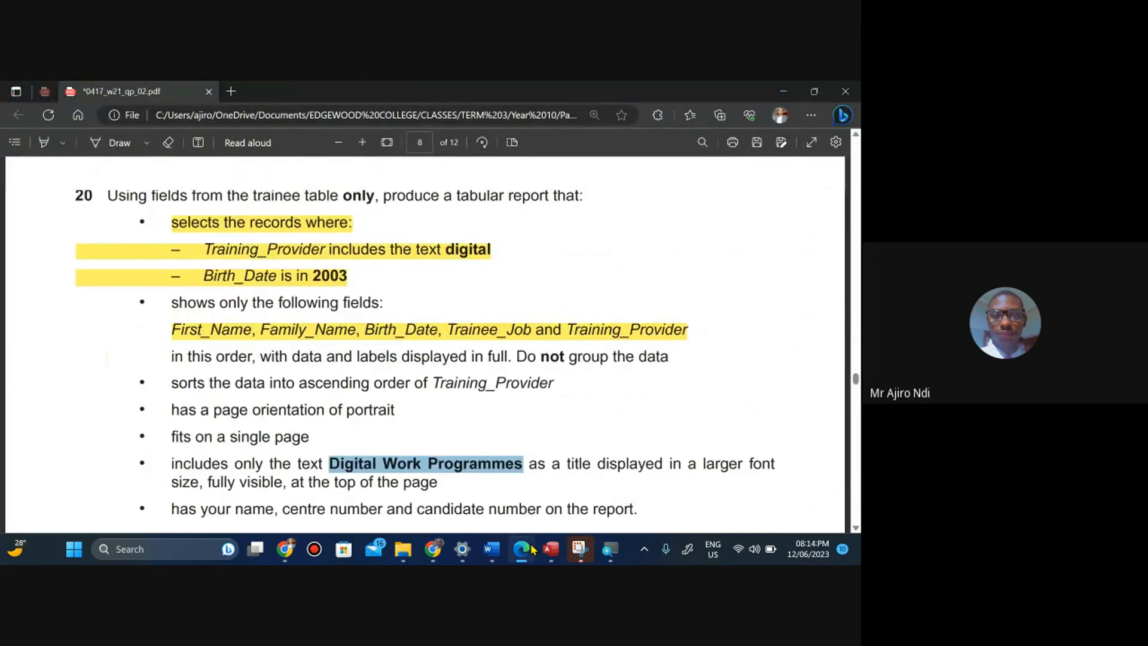
key("Up")
key("Up")
key("Up")
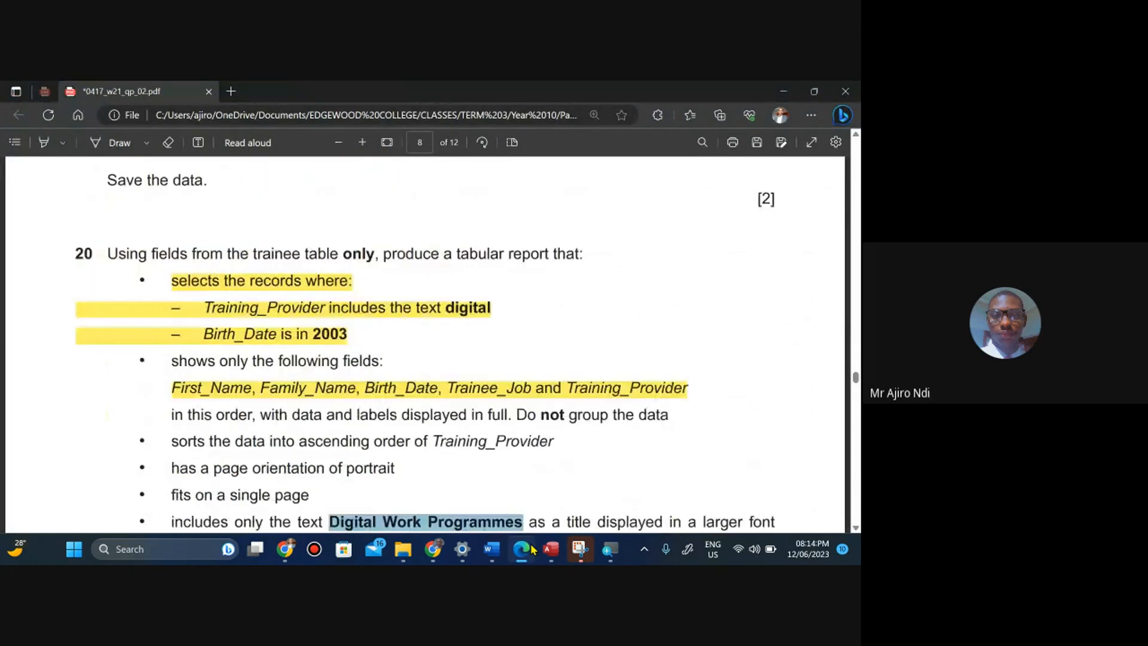
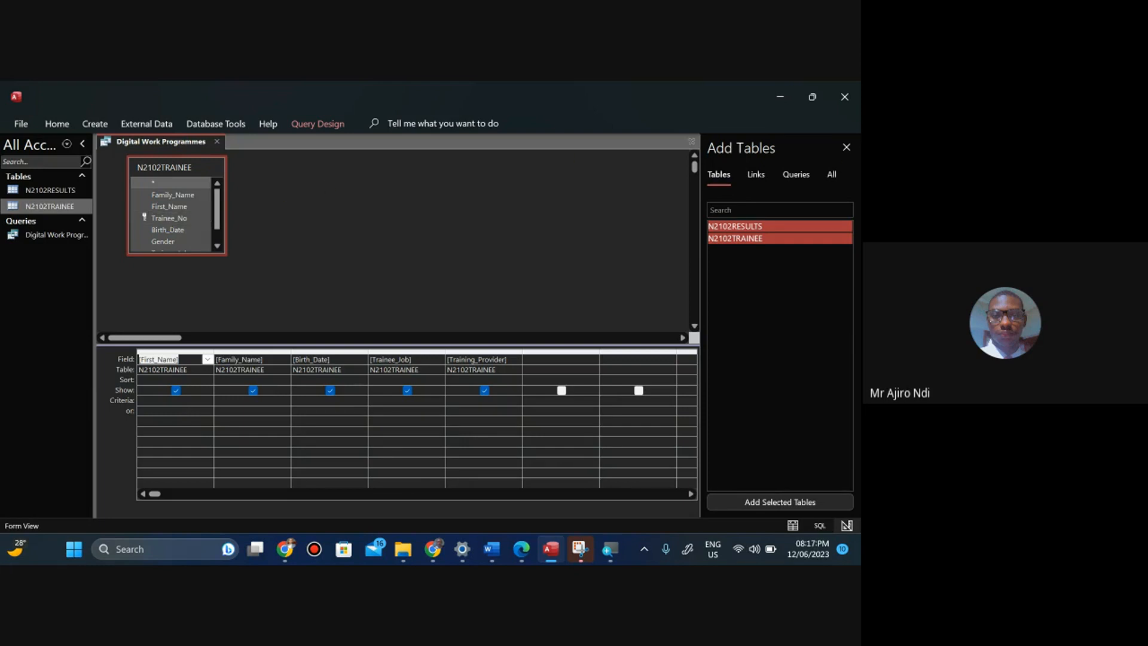
Close the Add Tables pane, enlarge the trainee table's field list, and glance at the question paper.
left_click(847, 148)
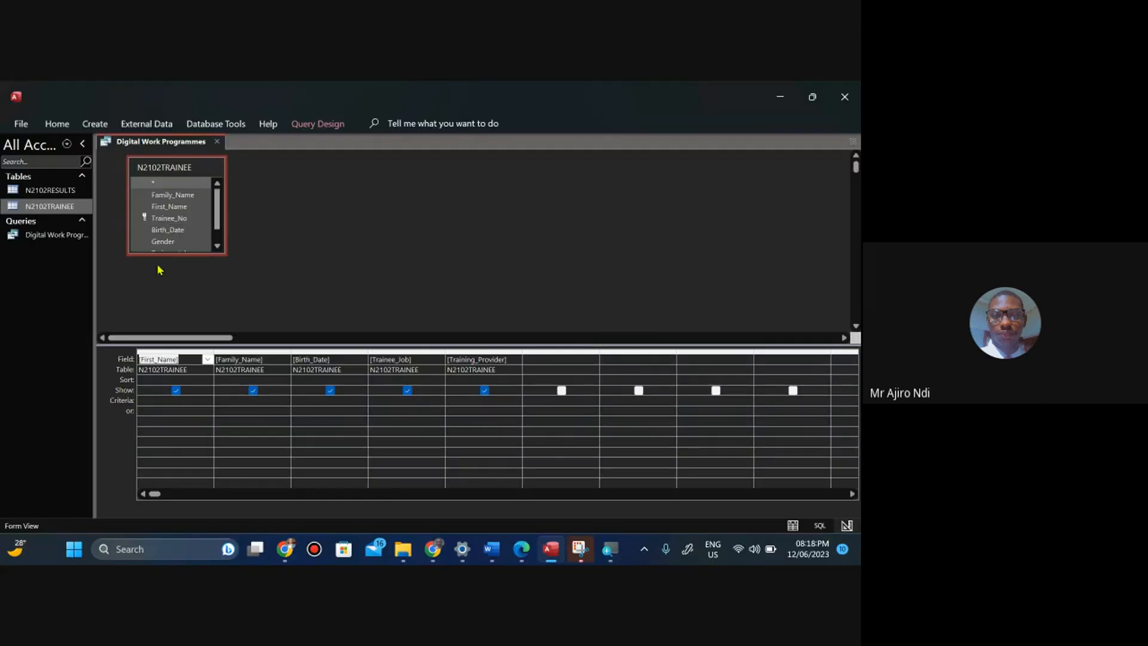
left_click_drag(165, 252, 165, 284)
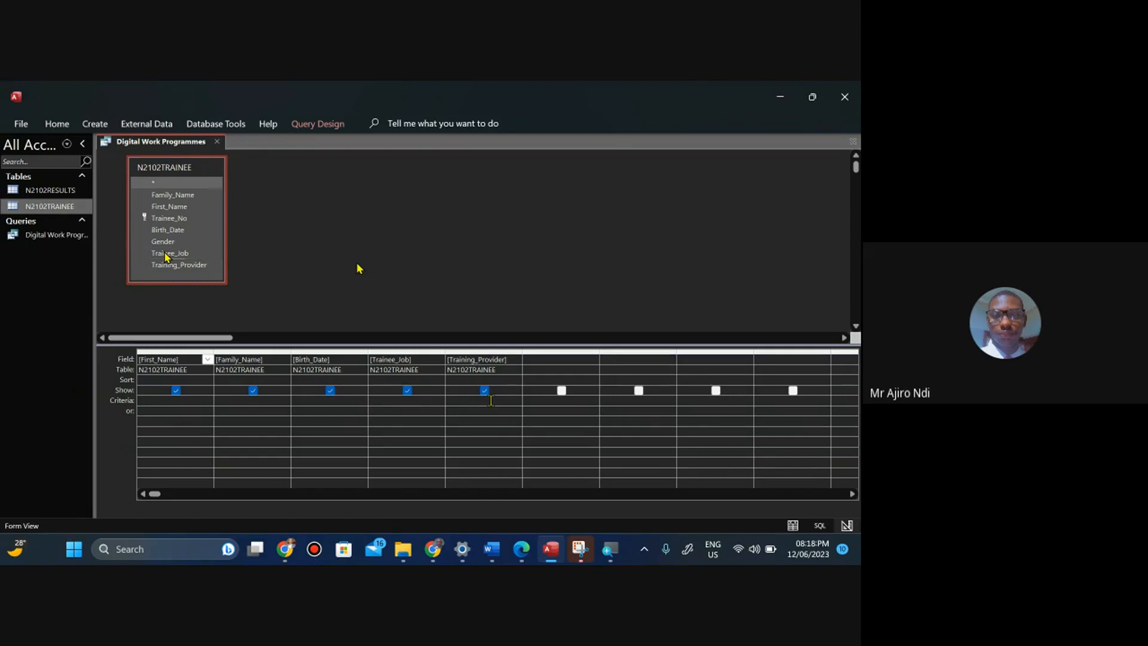
left_click(531, 549)
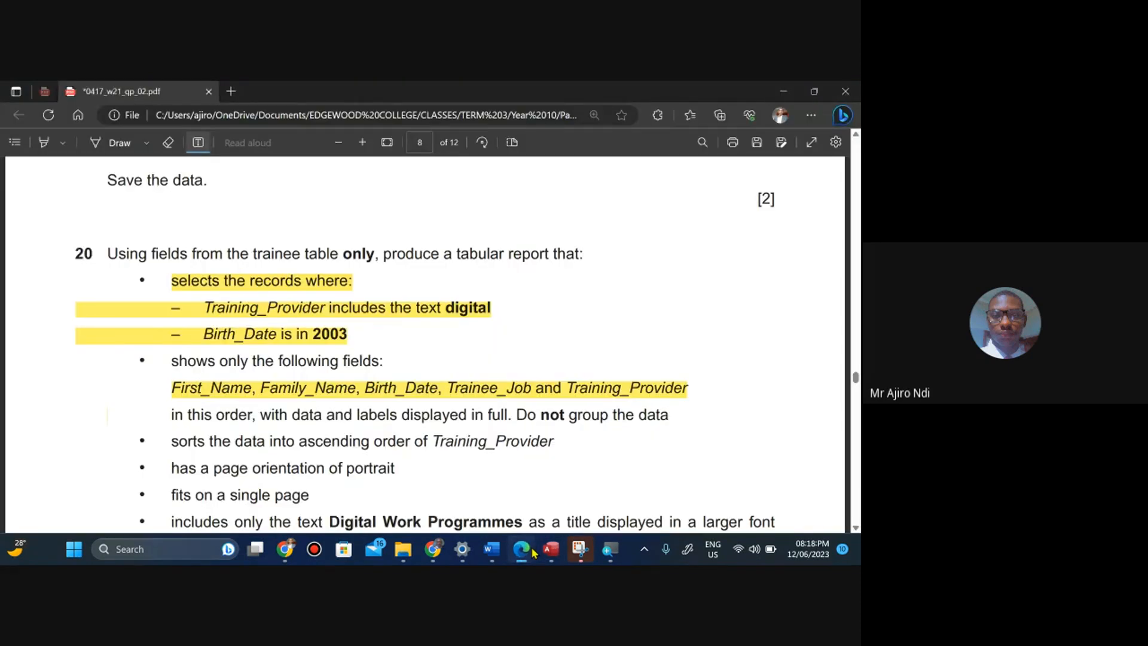
left_click(551, 549)
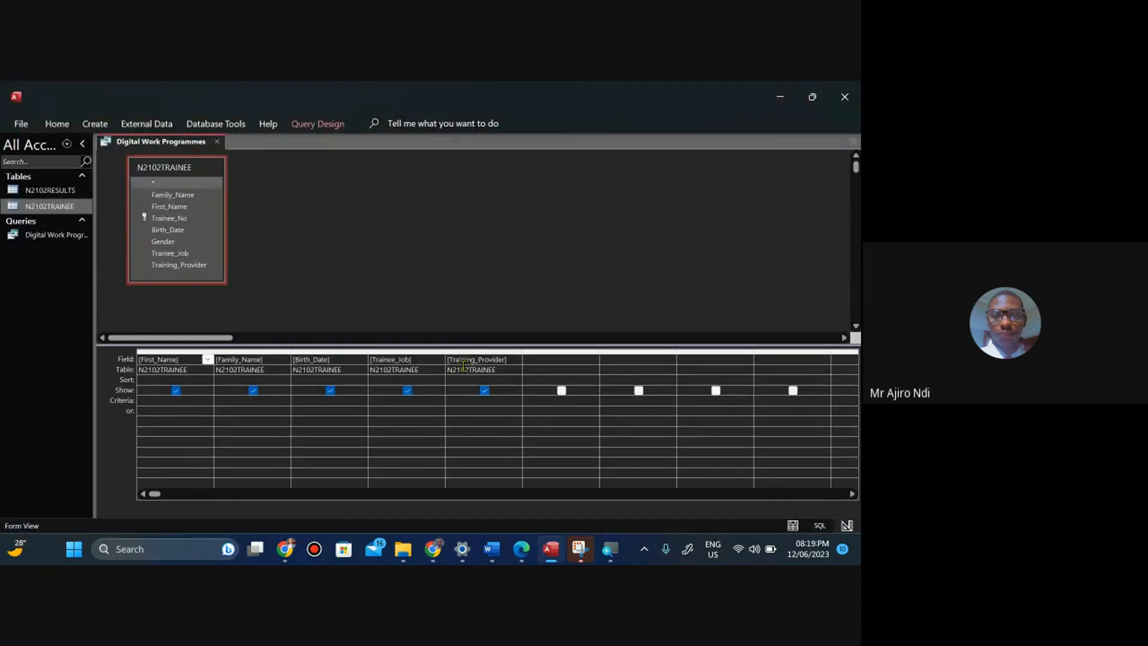
Enter the criterion *digital* under the Training_Provider field in the query design grid.
left_click(456, 403)
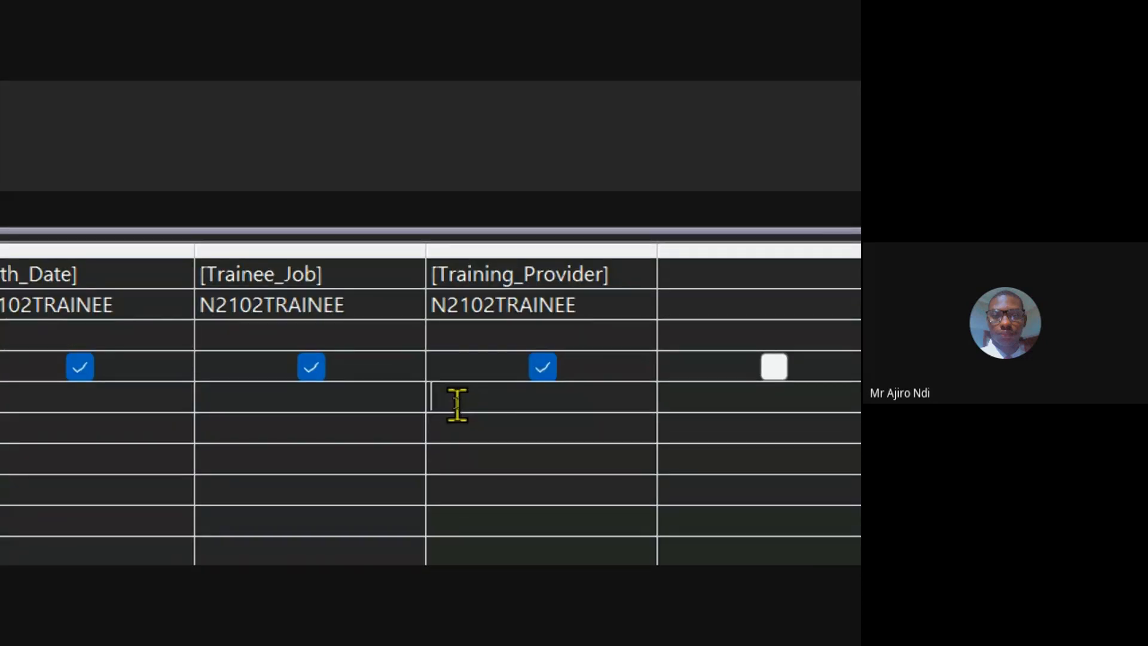
type("*")
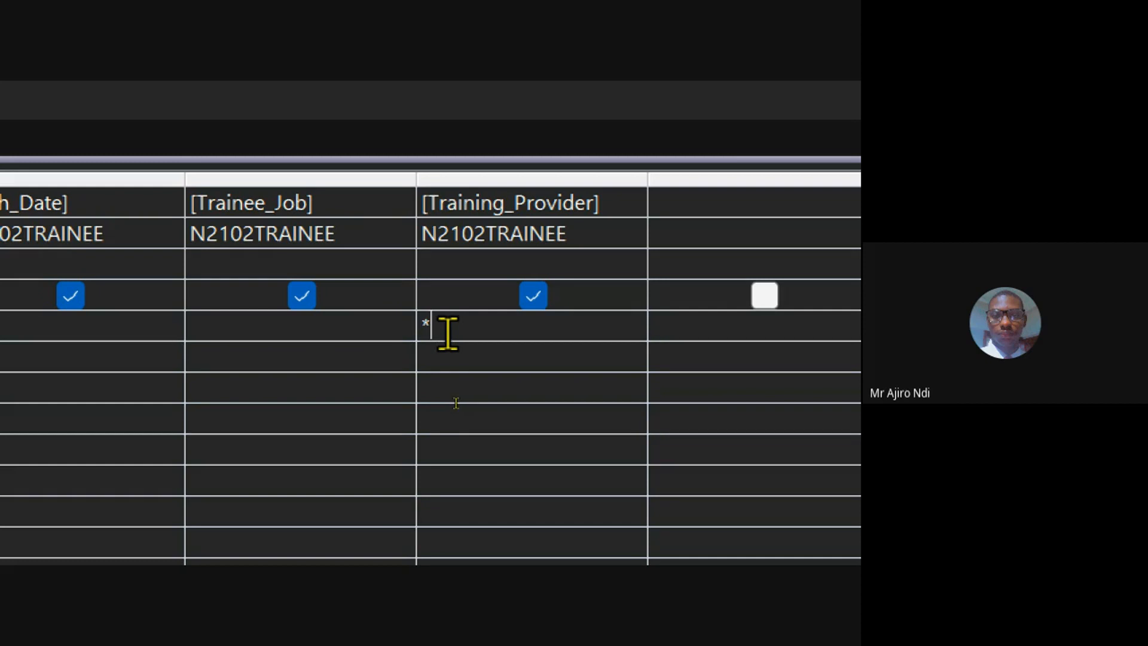
type("d")
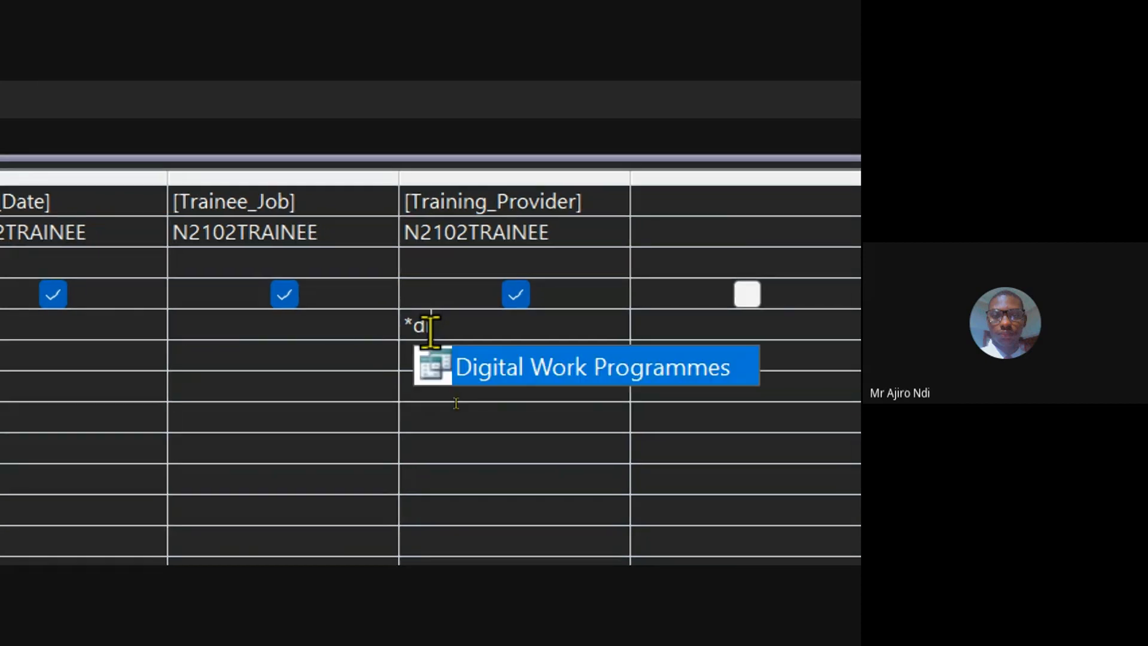
type("ig")
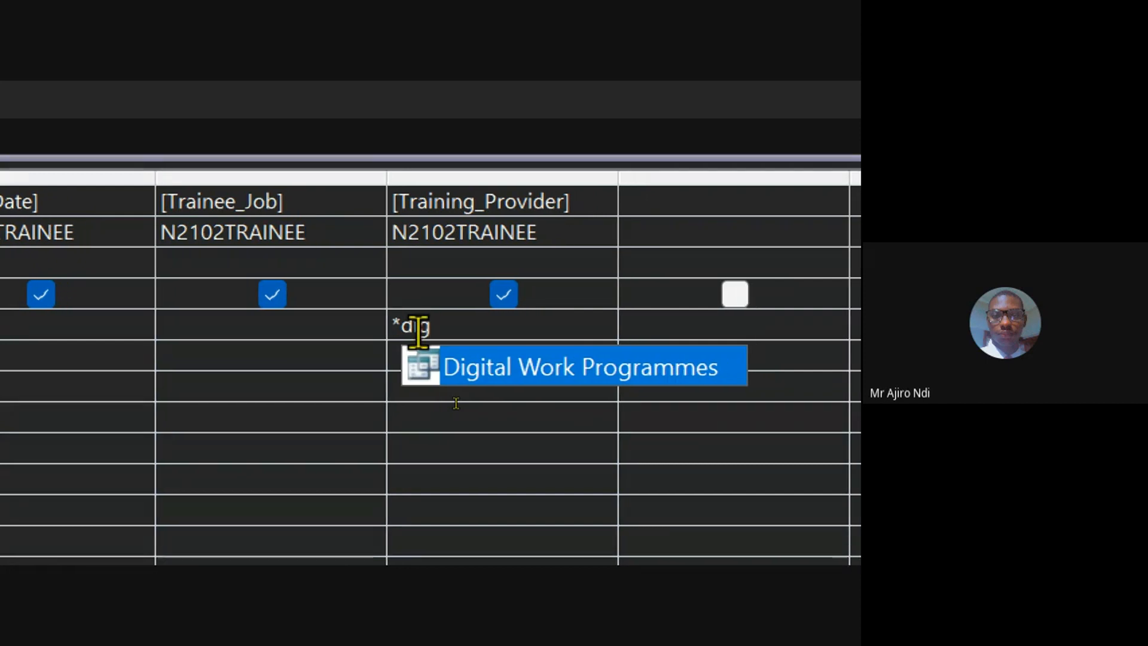
type("ital")
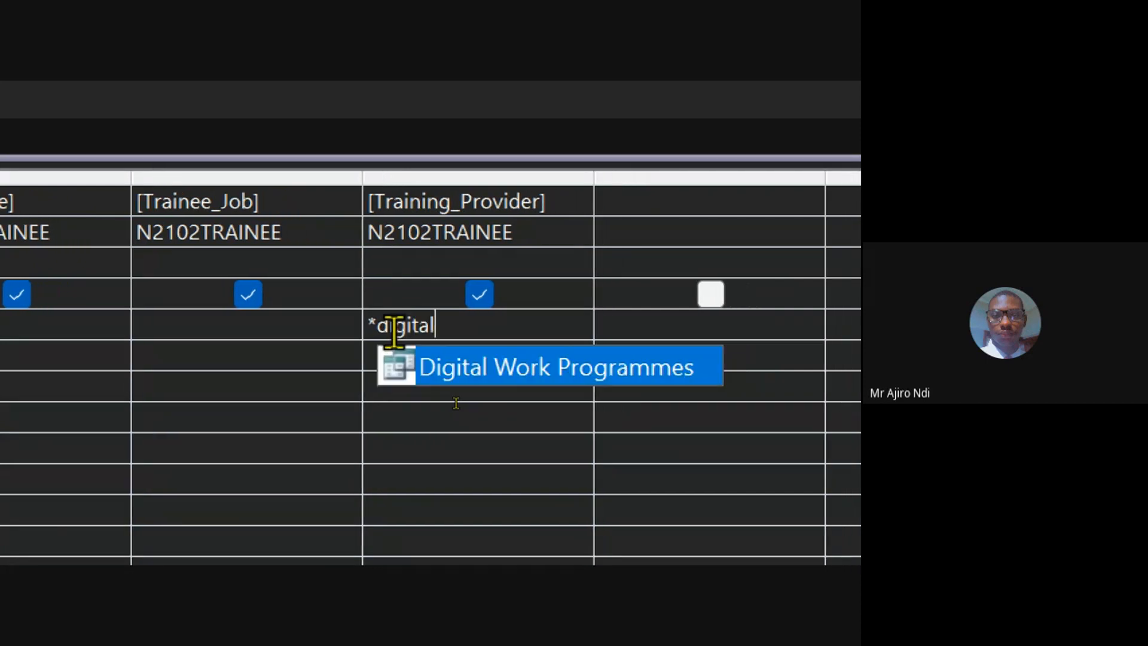
type("*")
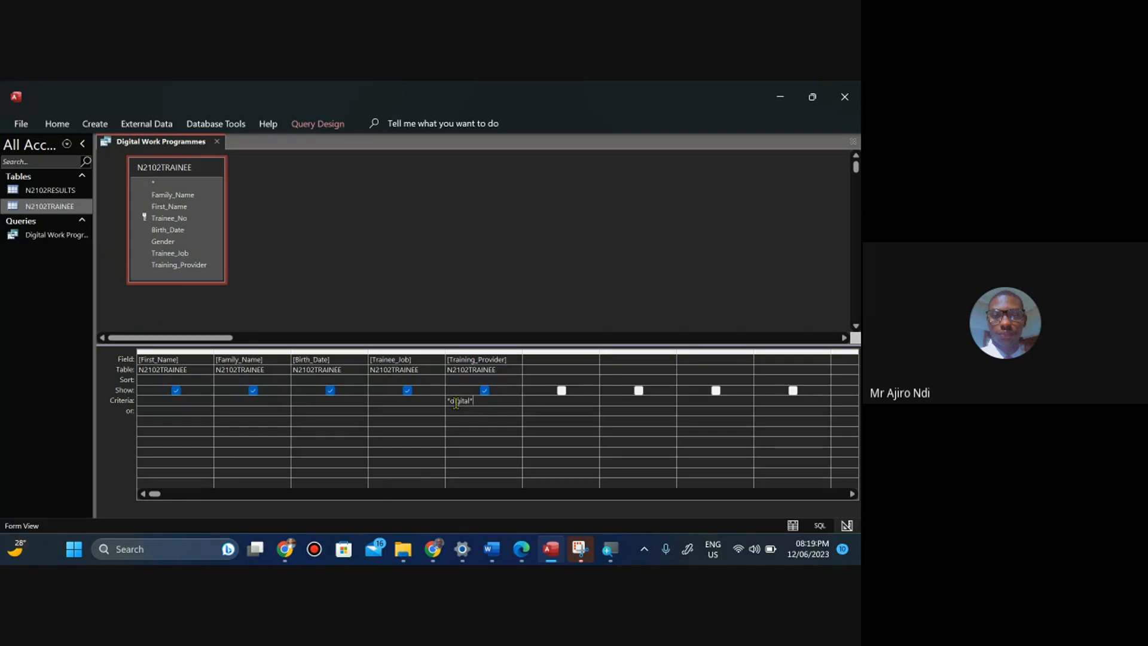
Change the ribbon display option to always show the ribbon.
left_click(312, 123)
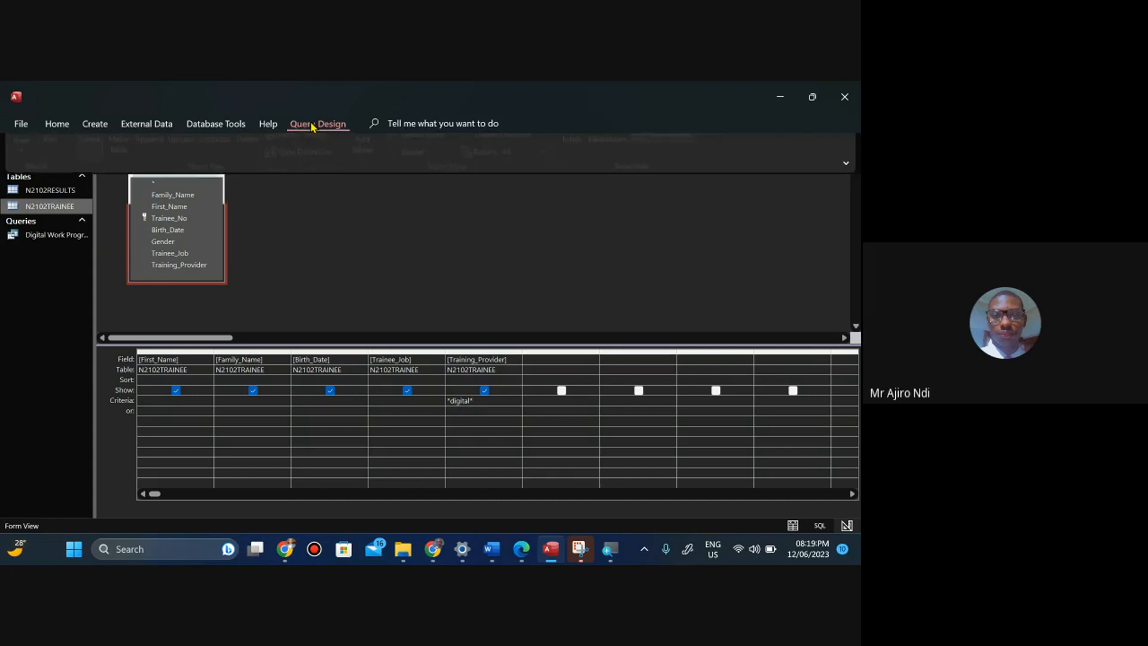
left_click(846, 190)
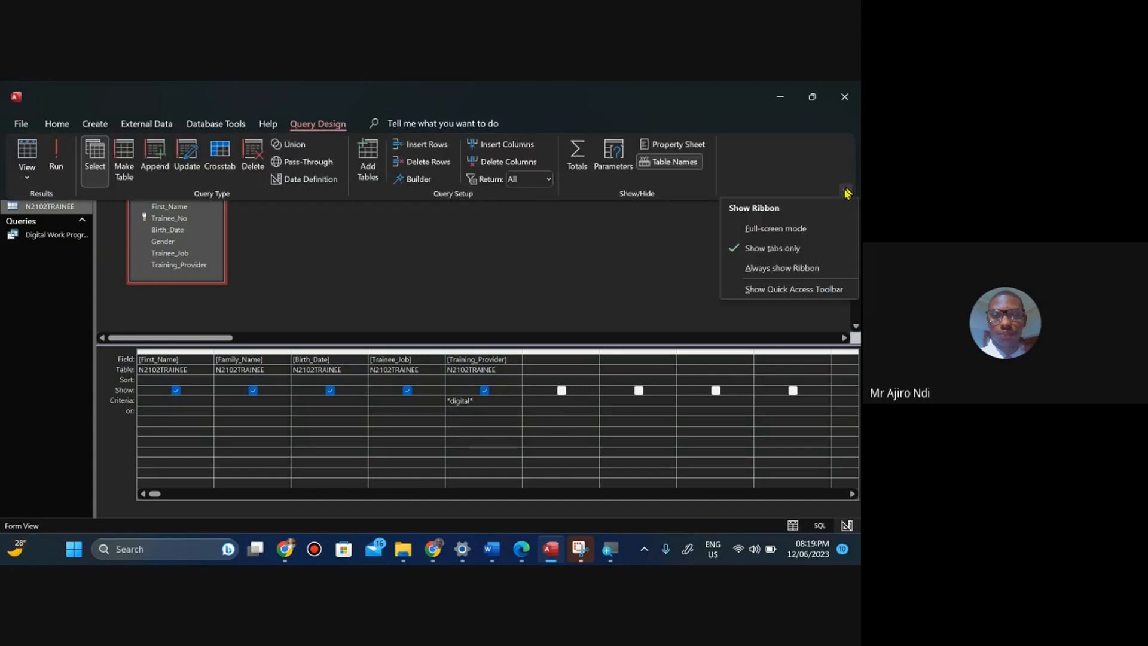
left_click(755, 270)
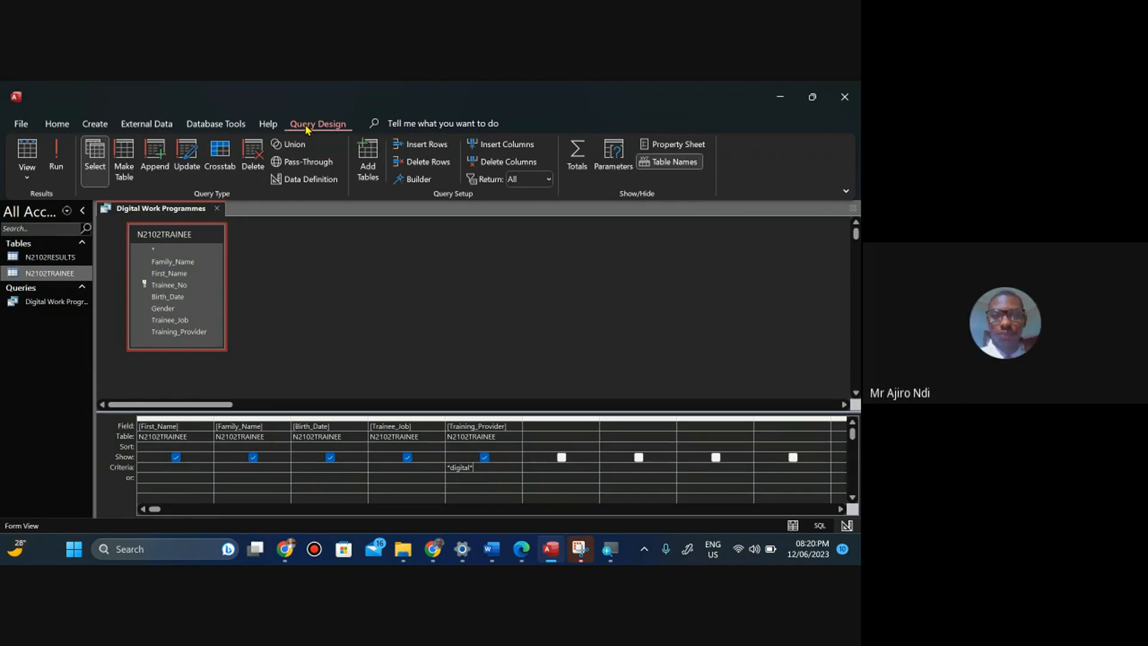
left_click(846, 191)
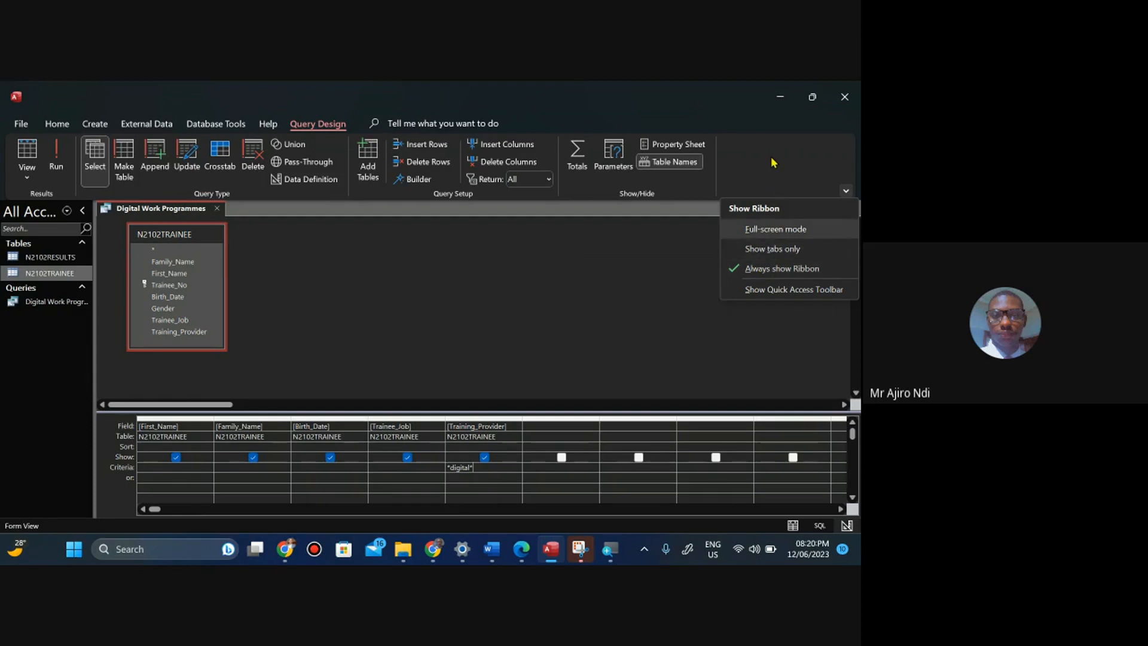
left_click(621, 259)
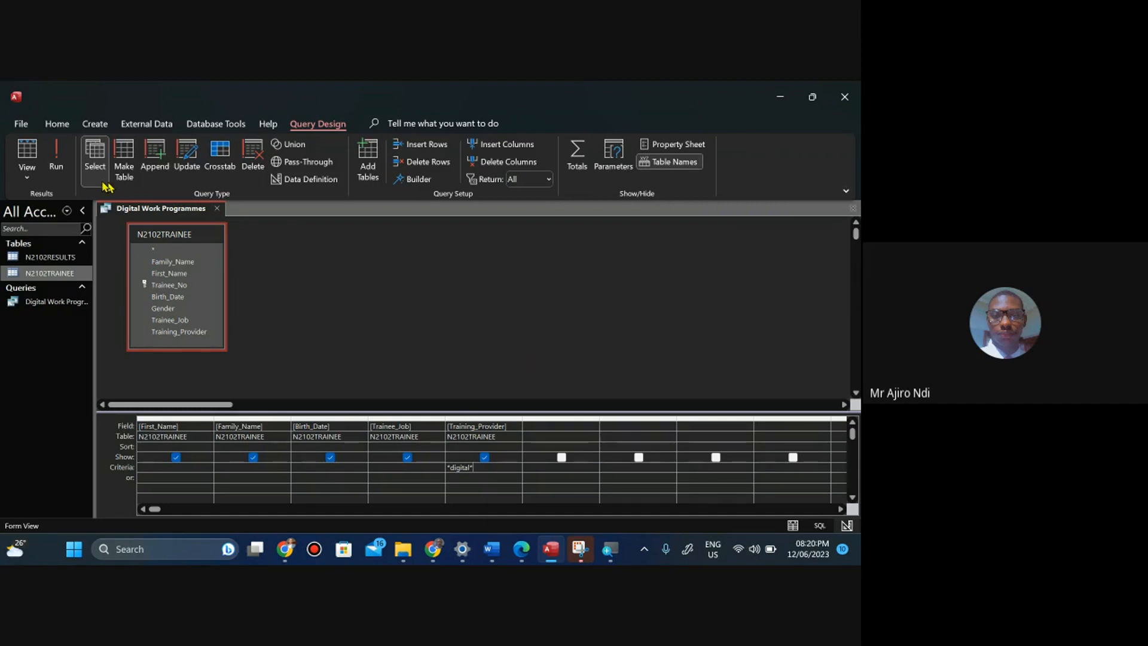
Run the query to view its datasheet, then return to Design view.
left_click(55, 162)
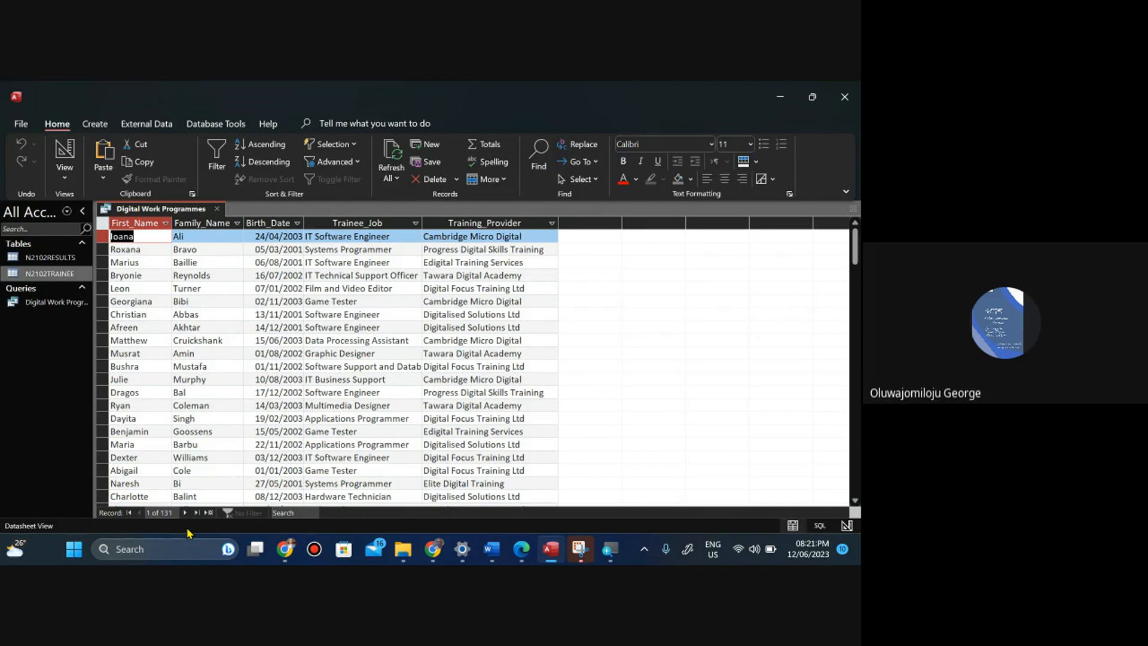
left_click(64, 177)
left_click(103, 272)
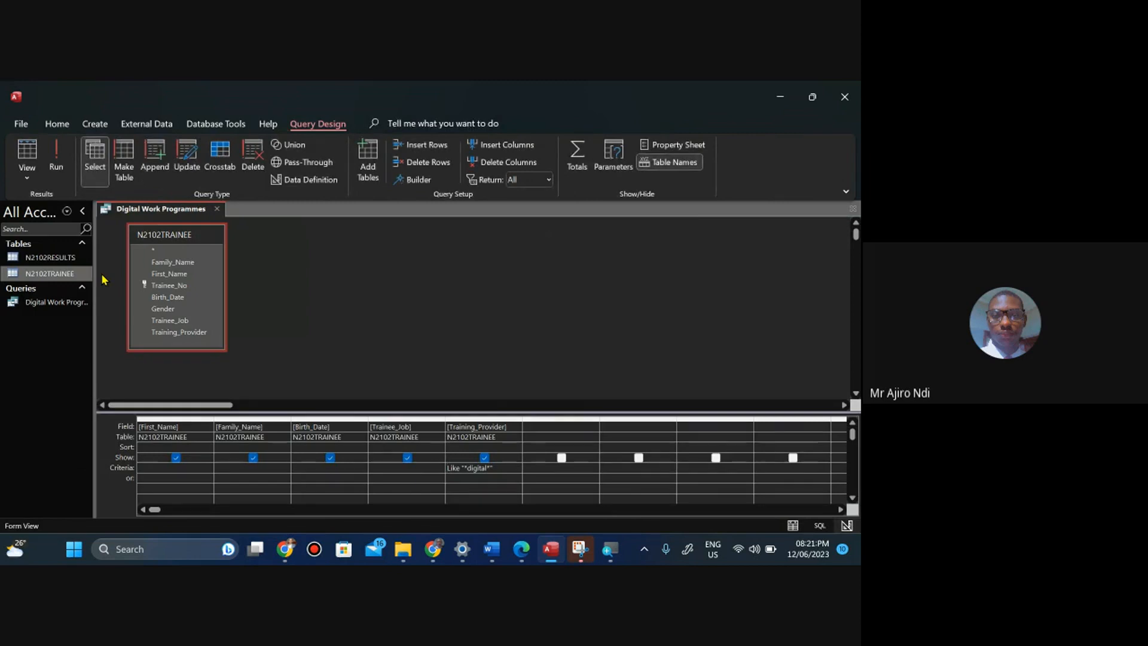
Compare the query criteria with the question 20 requirements on the question paper.
left_click(522, 556)
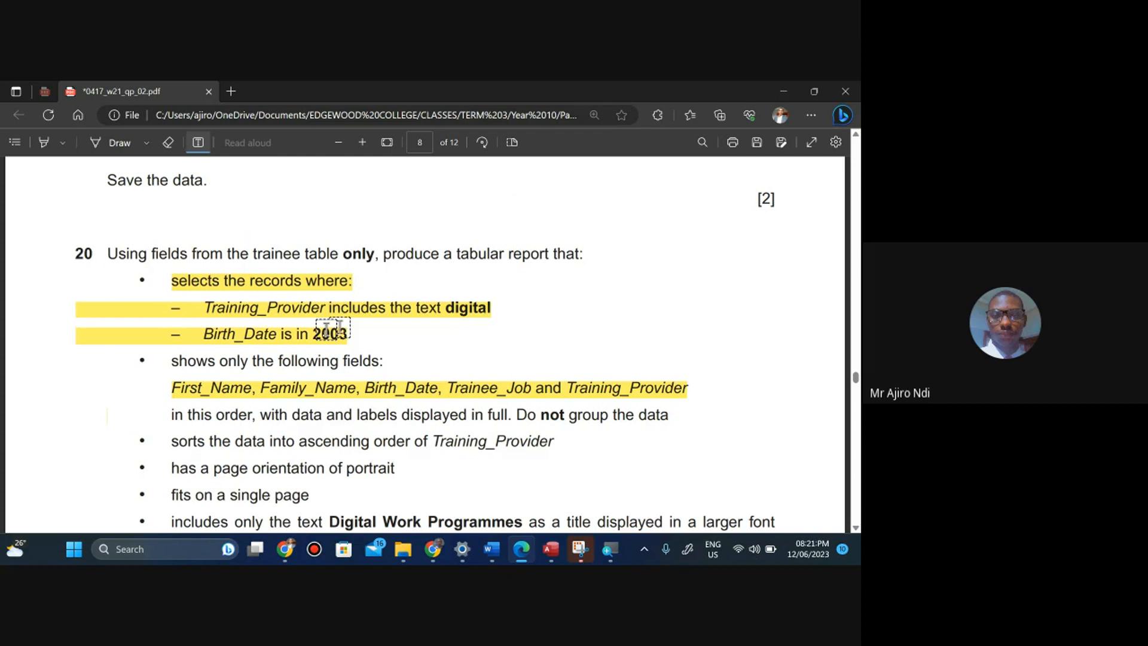
left_click(557, 562)
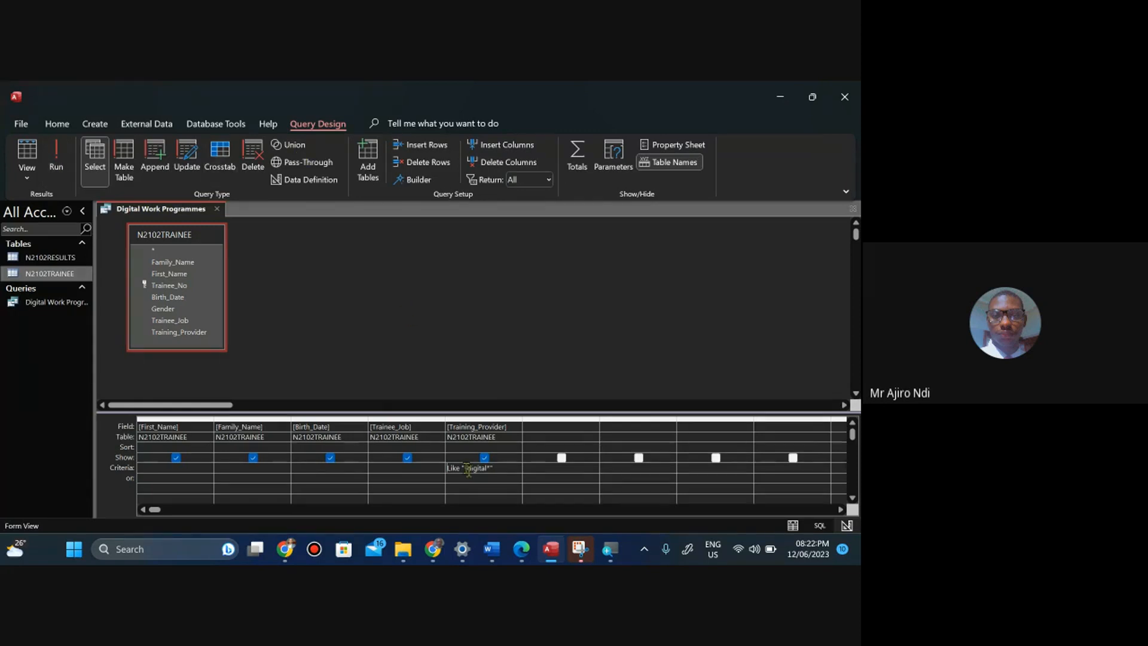
left_click(523, 559)
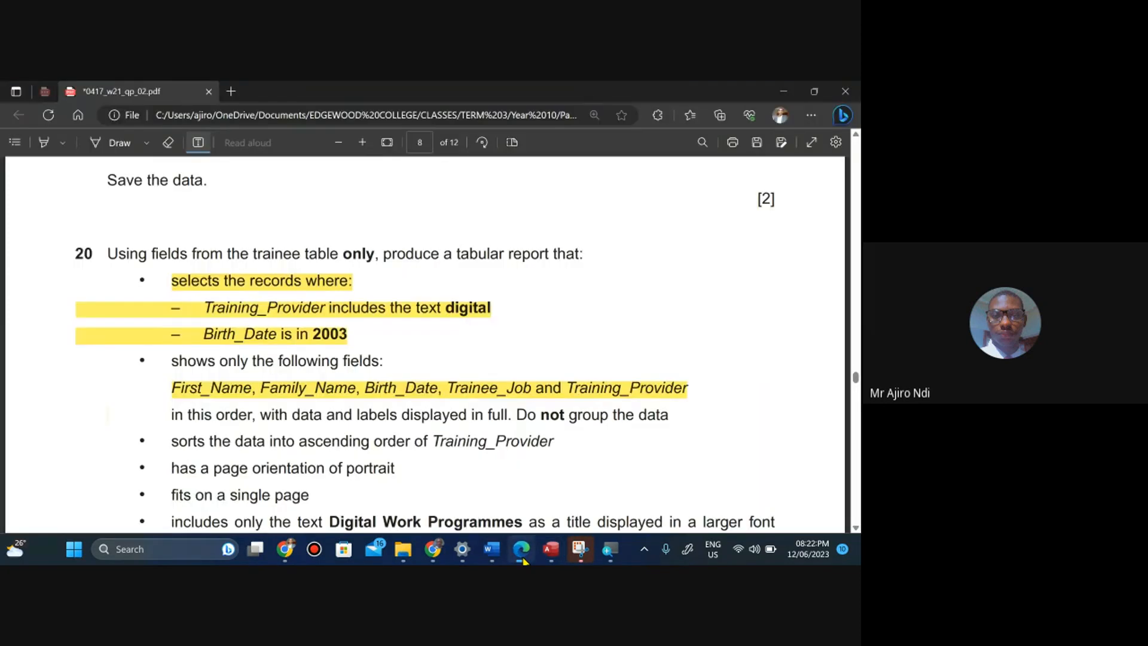
left_click(523, 559)
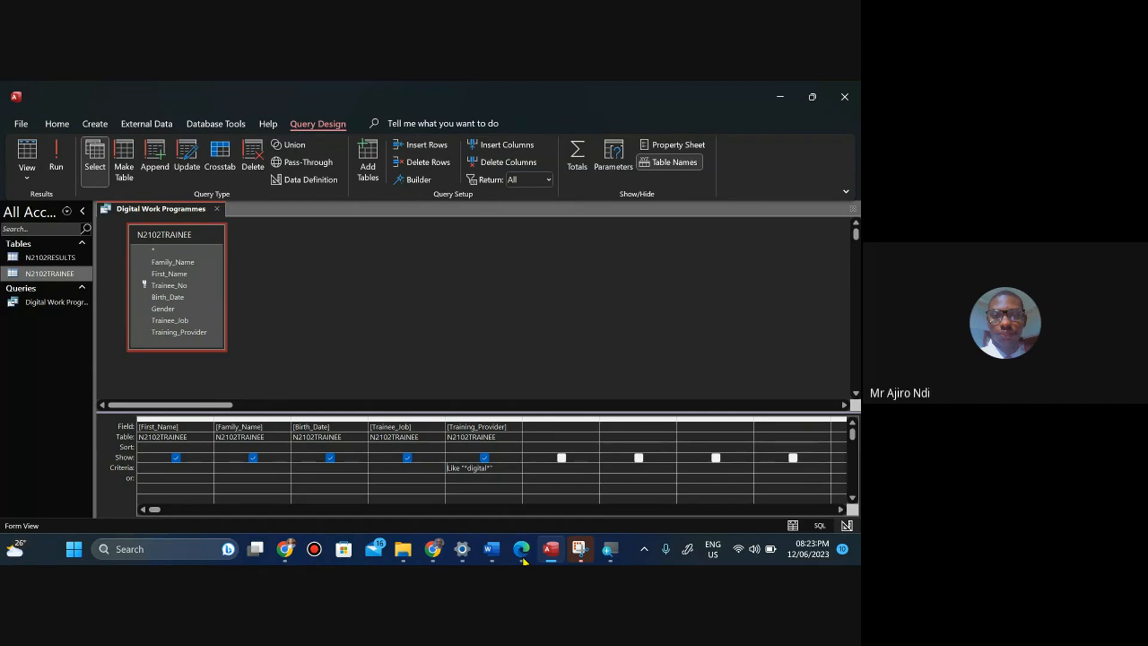
left_click(524, 561)
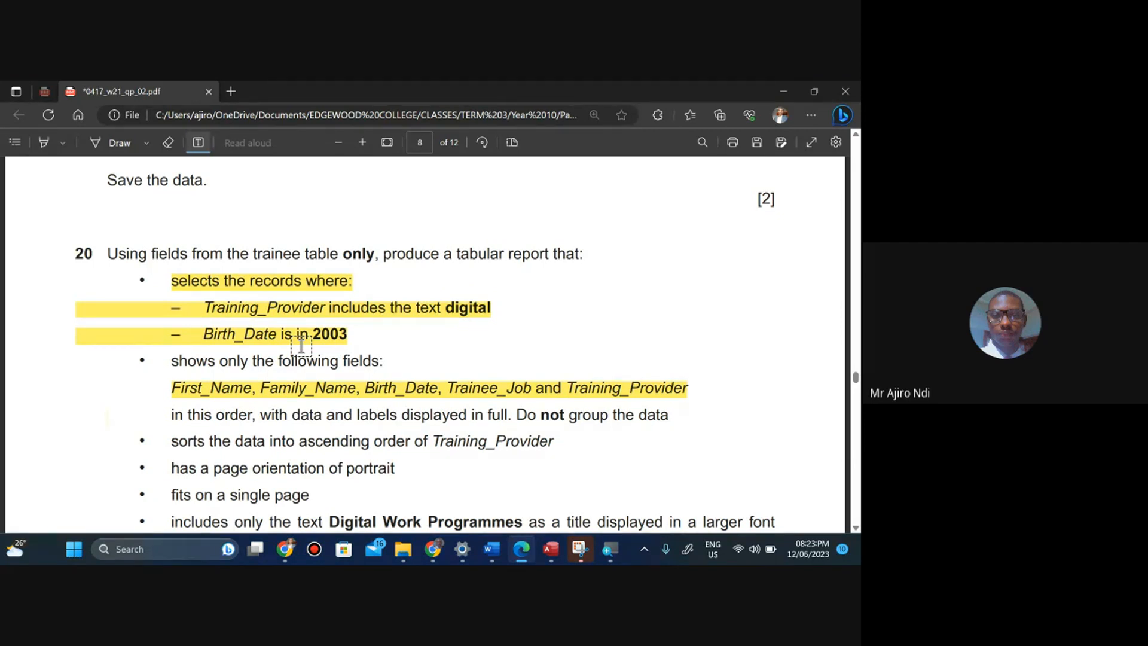
Add a red text annotation on the question paper beside the Training_Provider criterion, starting with B.
left_click(546, 302)
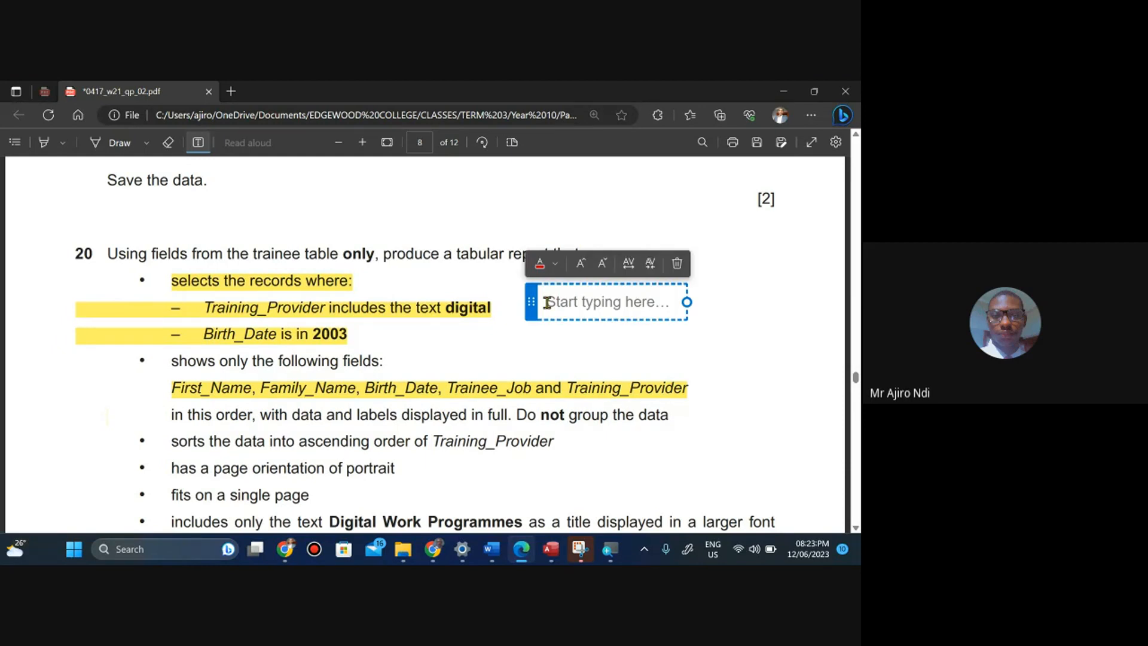
left_click(540, 263)
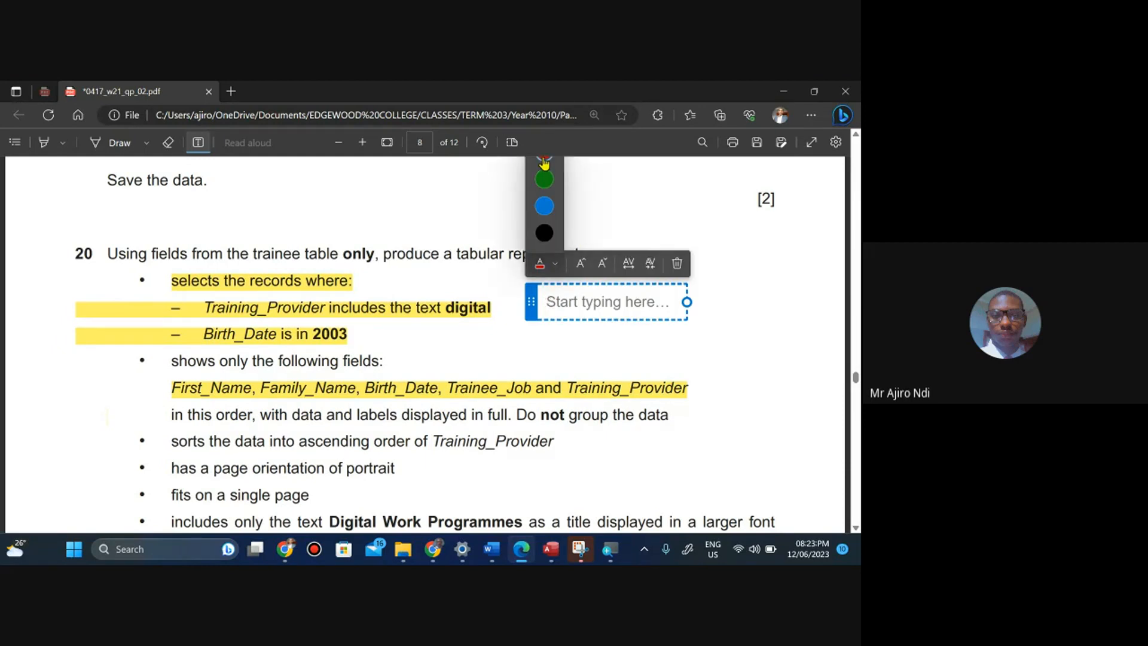
left_click(544, 163)
left_click(556, 289)
type("B")
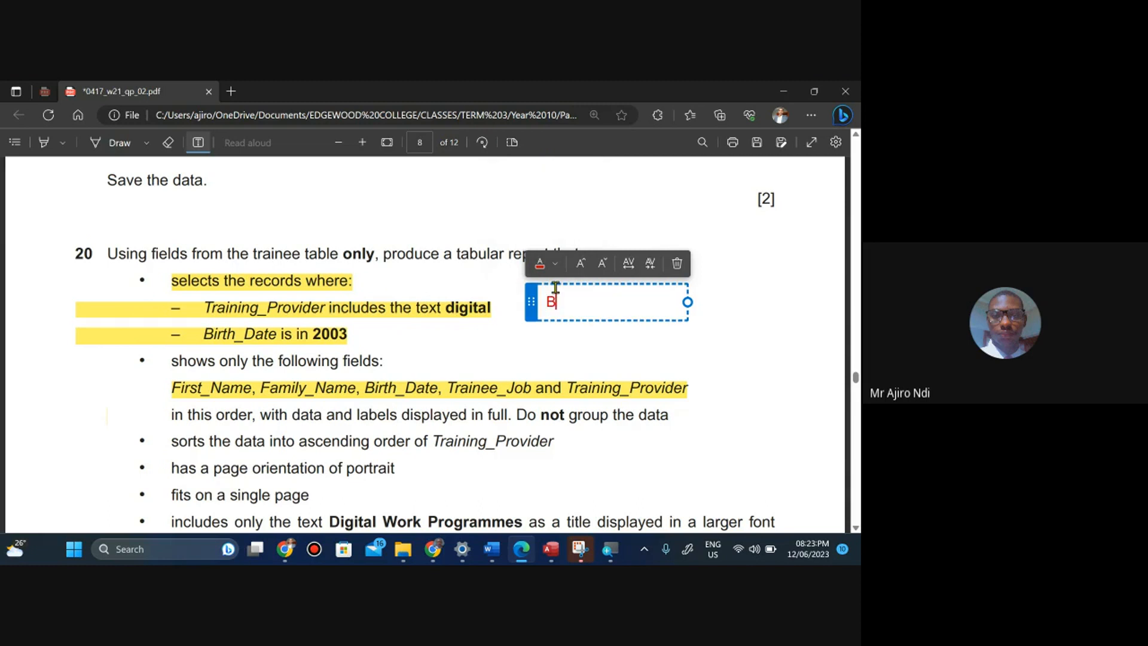
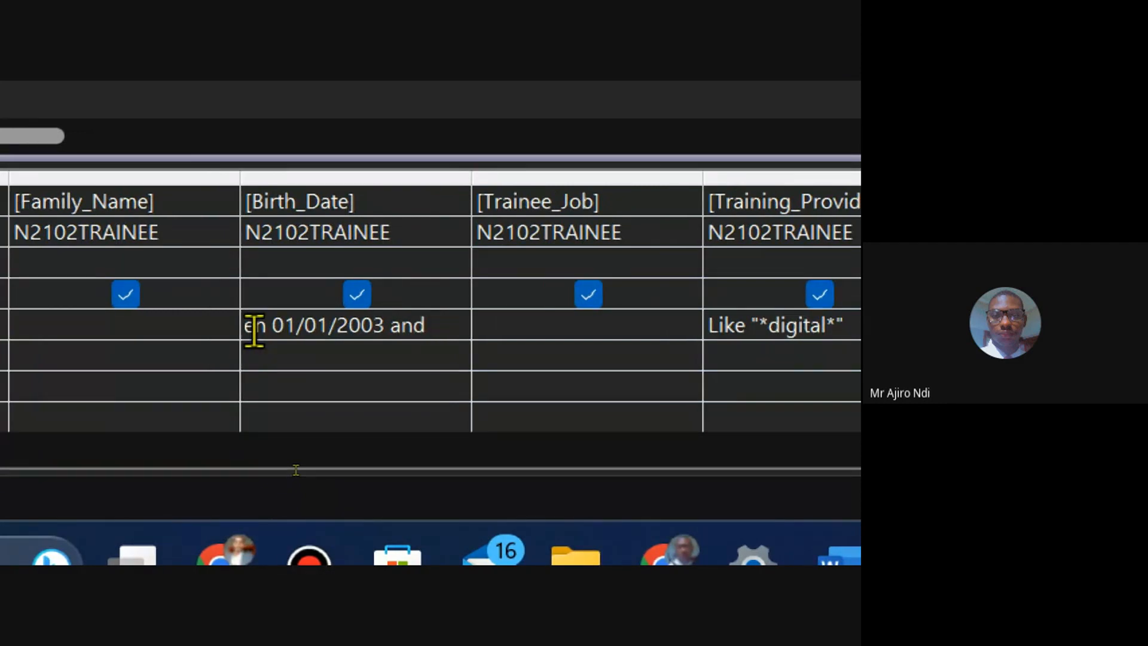
Complete the Birth_Date criterion as between 01/01/2003 and 31/12/2003, then widen that column to fit it.
type("31/12")
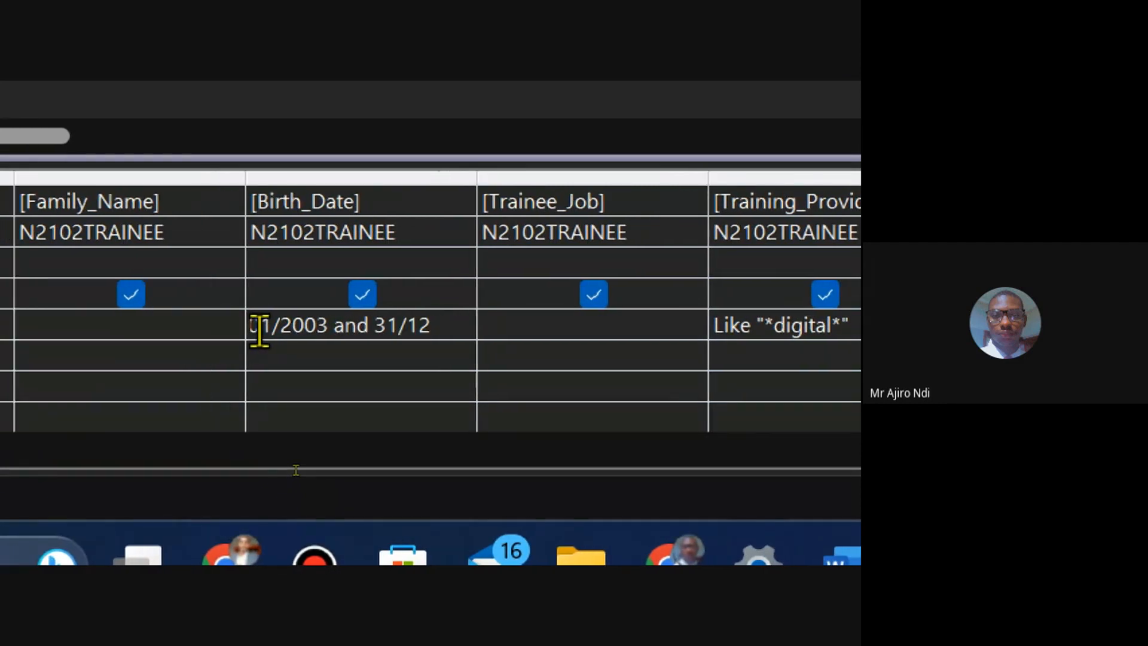
type("/2")
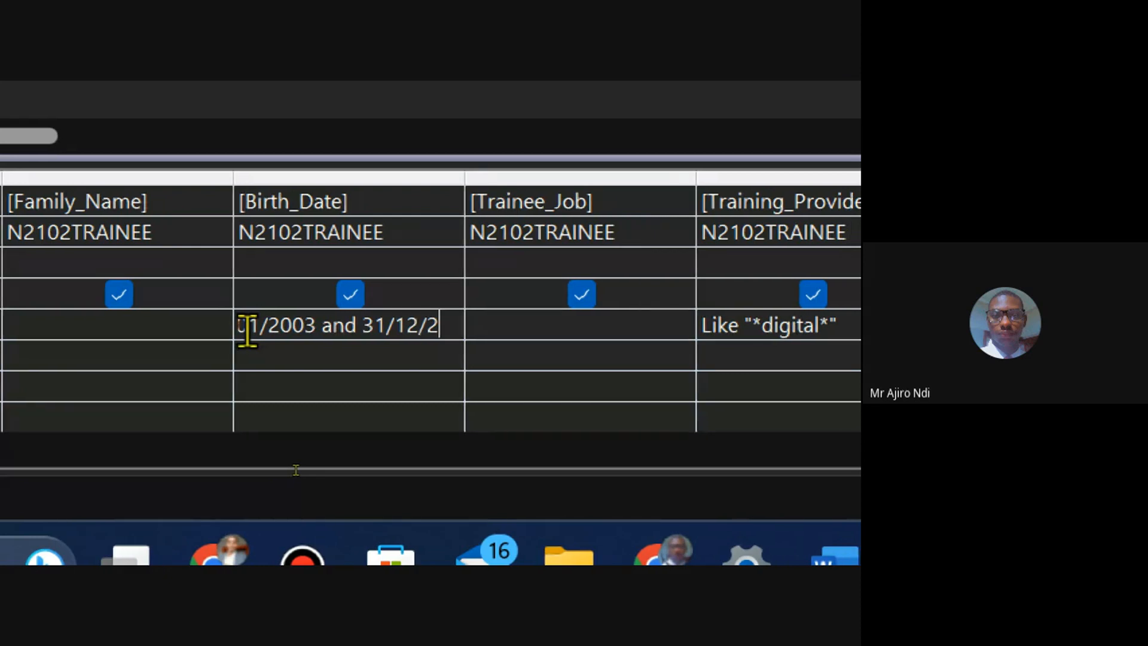
type("003")
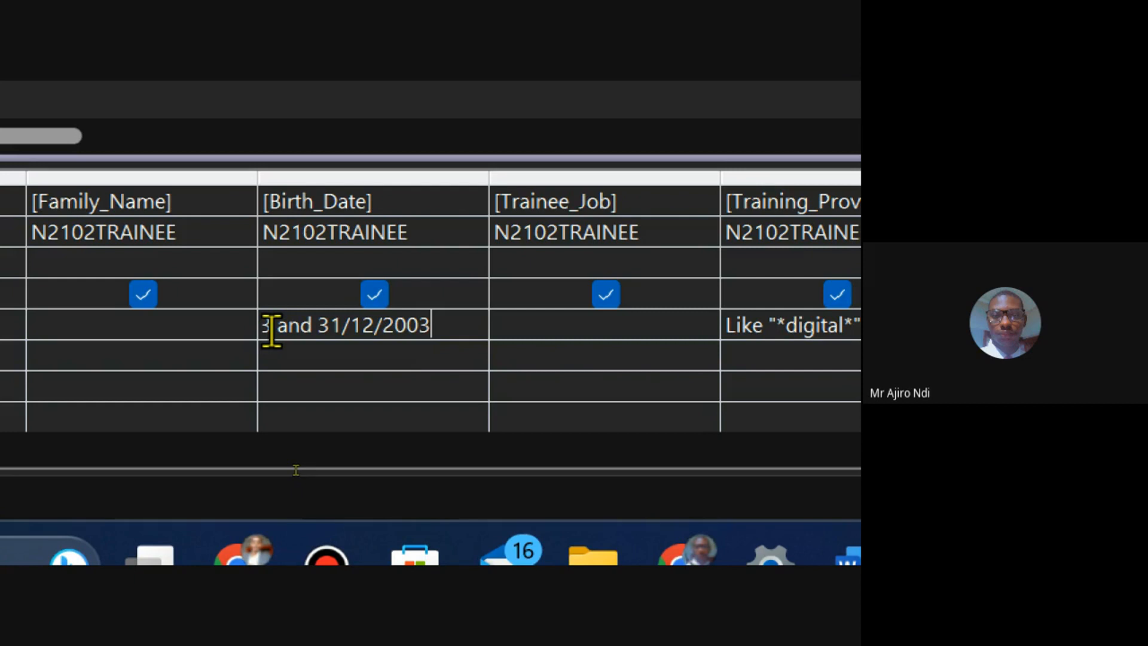
left_click(328, 365)
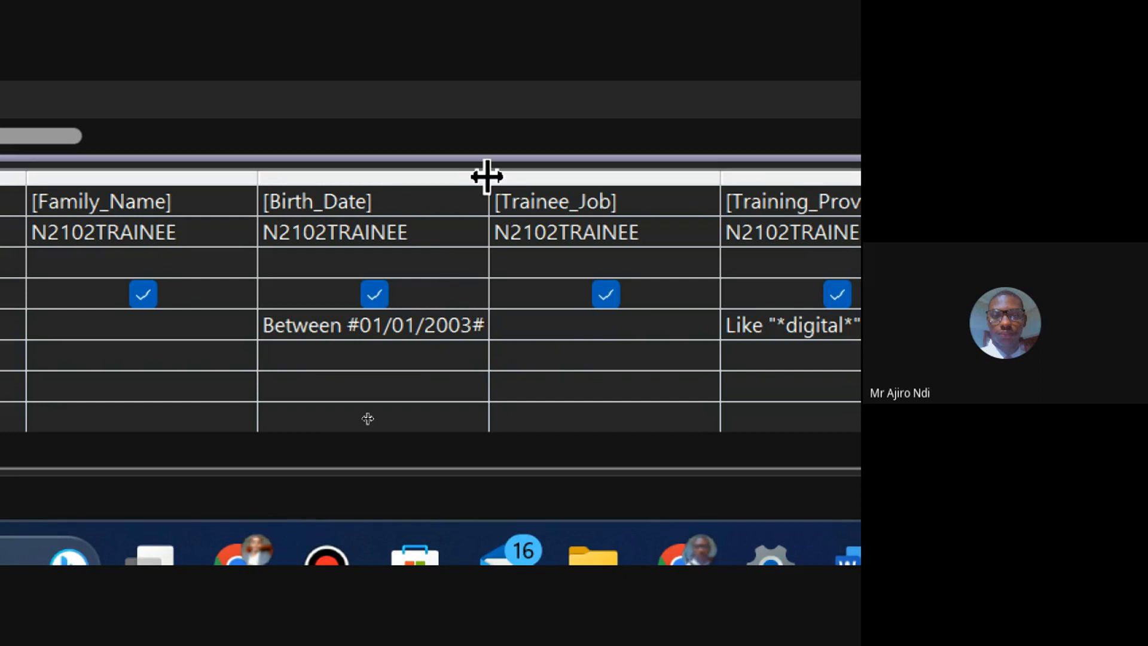
left_click_drag(488, 176, 599, 177)
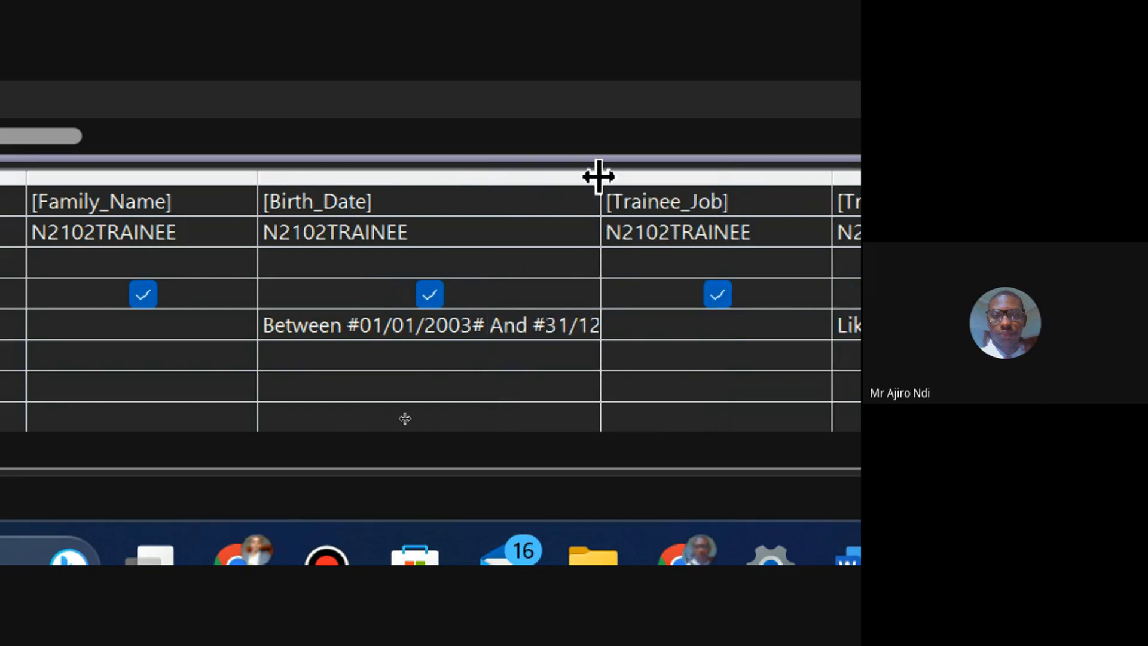
double_click(601, 177)
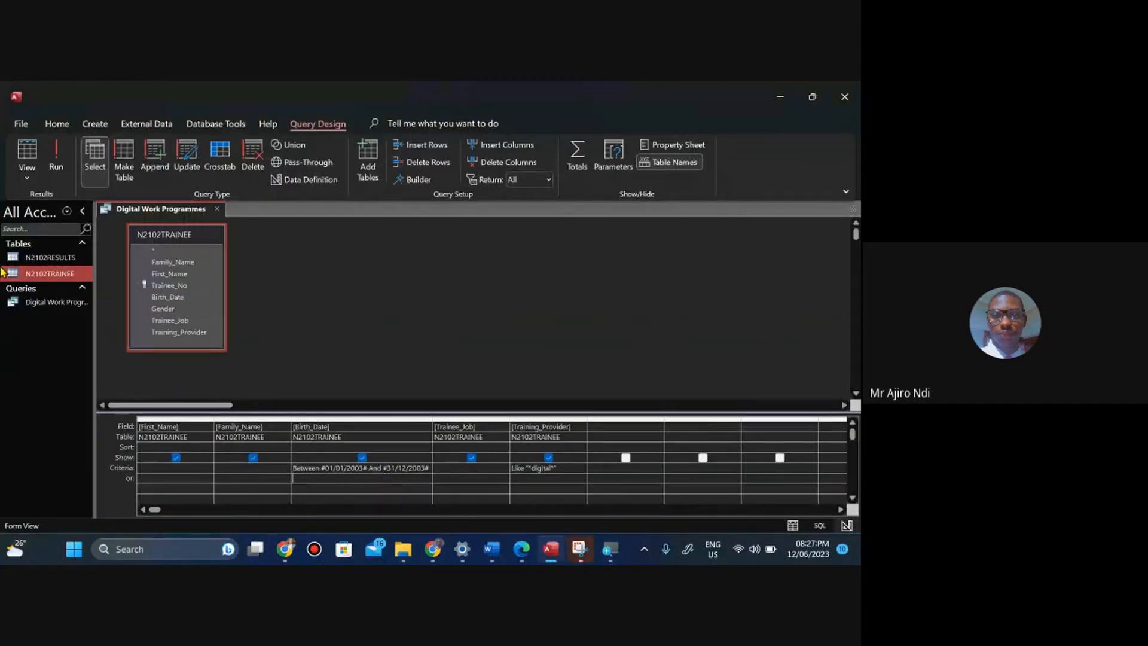
Switch the query to Datasheet view to check the selected records' birth dates, then return to Design view.
left_click(58, 170)
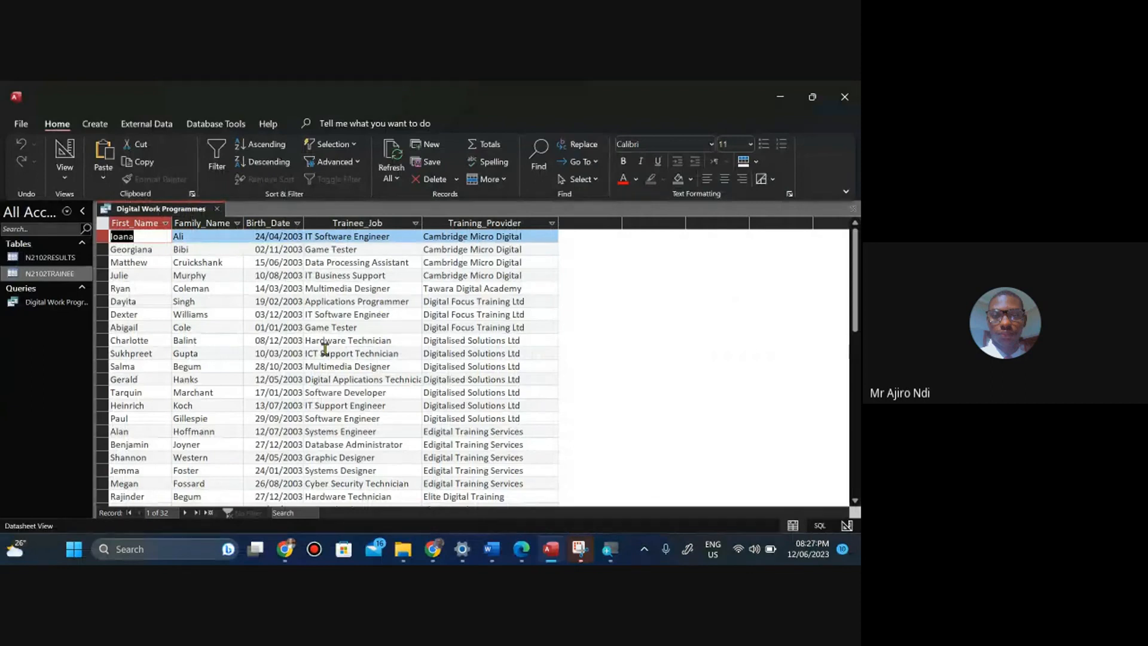
left_click(296, 378)
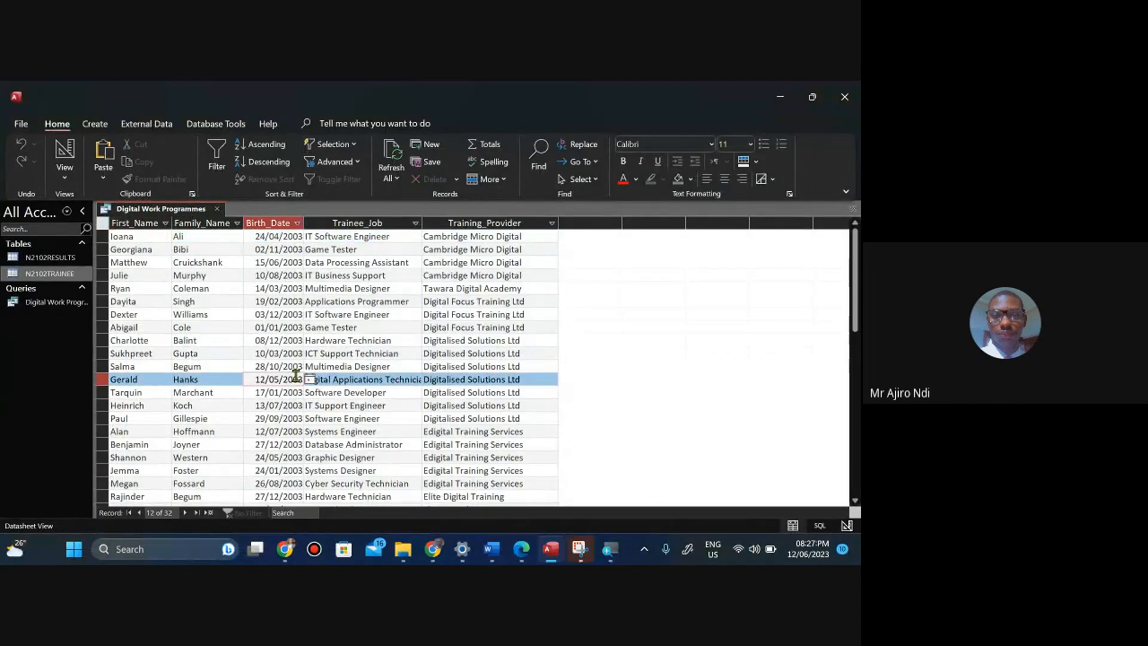
key("Down")
key("Down")
key("Down")
key("Down")
key("Down")
key("Down")
key("Down")
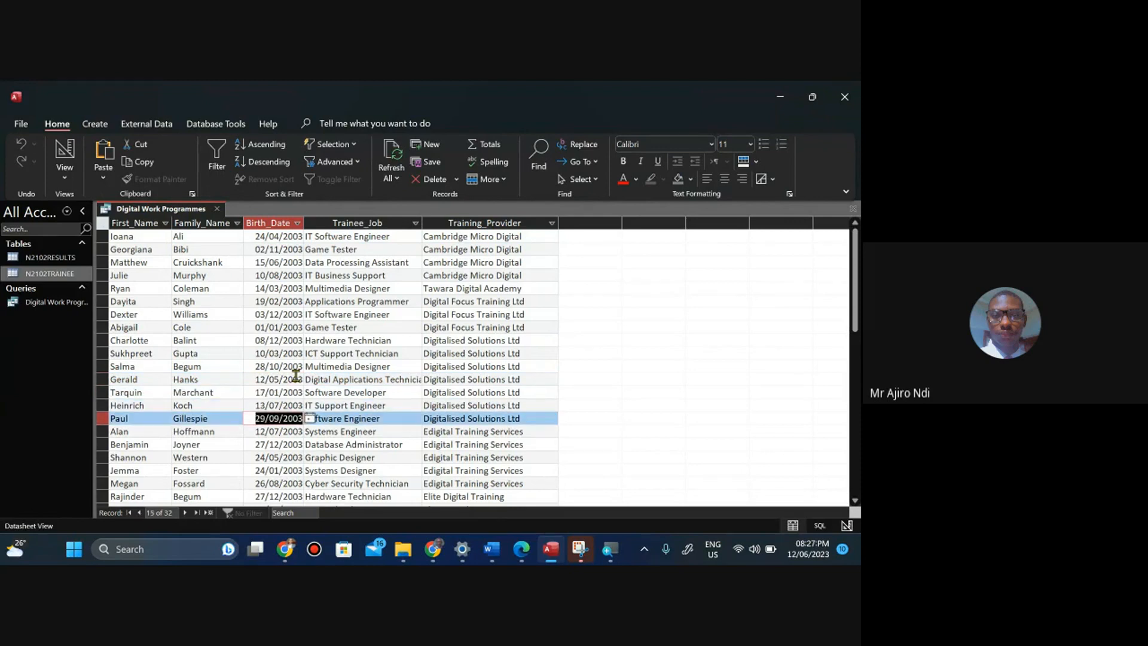
key("Down")
key("Down")
key("Down")
key("Down")
key("Down")
key("Down")
key("Down")
key("Down")
key("Down")
key("Down")
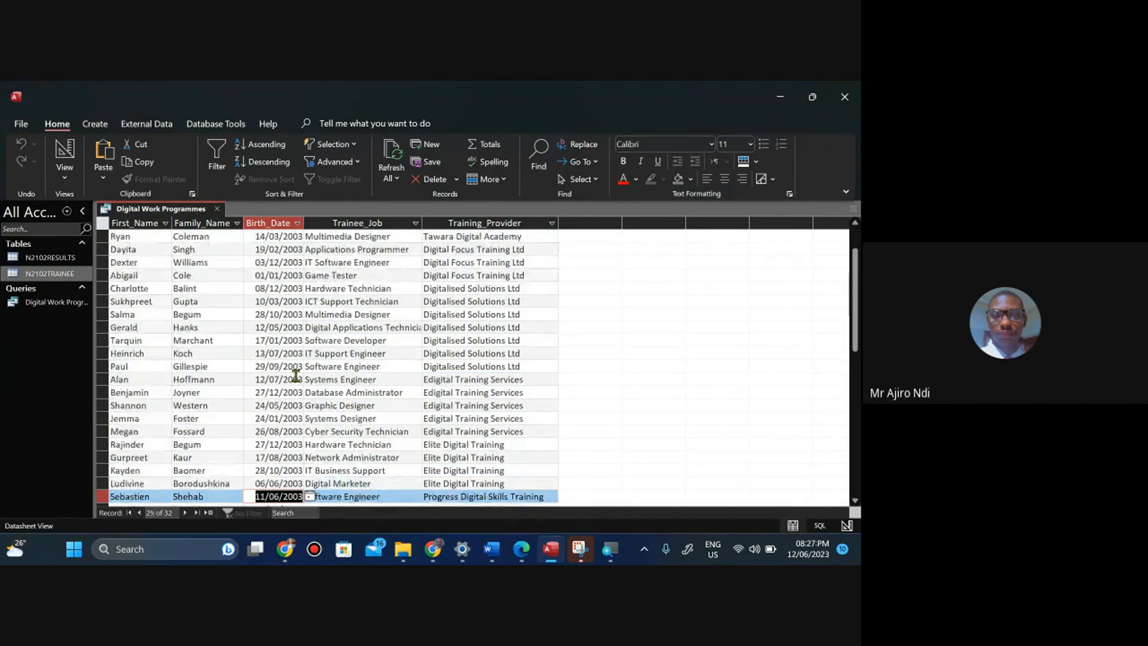
key("Down")
key("Down")
key("Down")
key("Up")
key("Up")
key("Up")
key("Up")
key("Up")
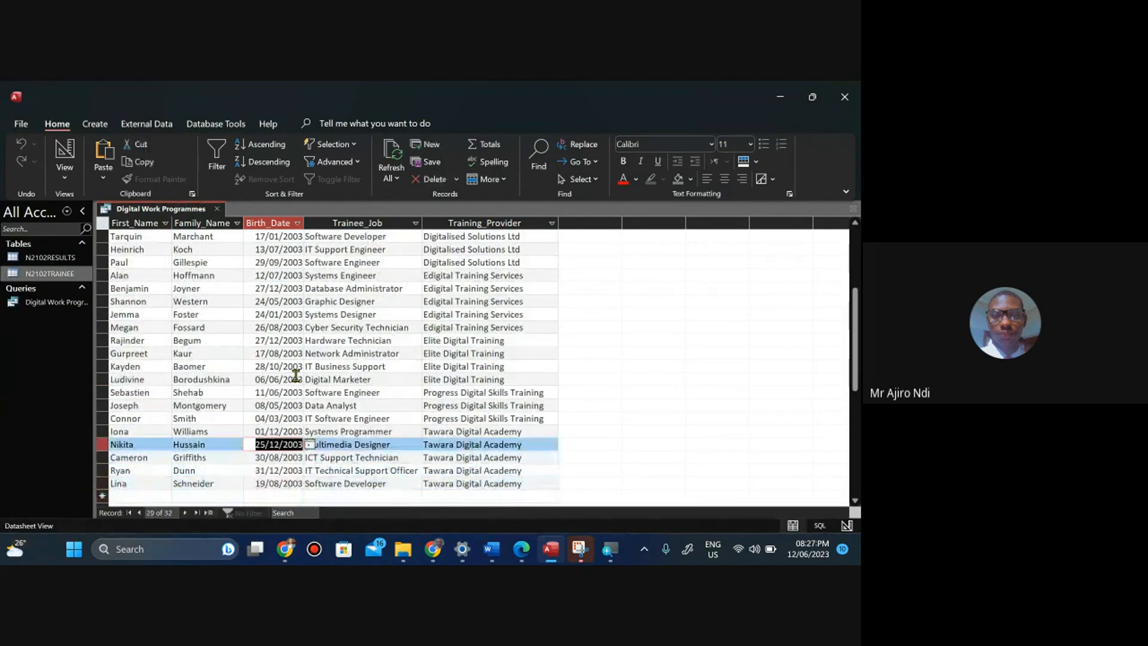
key("Up")
key("Up")
key("Up")
key("Up")
key("Up")
key("Up")
key("Up")
key("Up")
key("Up")
key("Up")
key("Up")
key("Up")
key("Up")
key("Up")
key("Up")
key("Up")
key("Up")
key("Up")
key("Up")
key("Up")
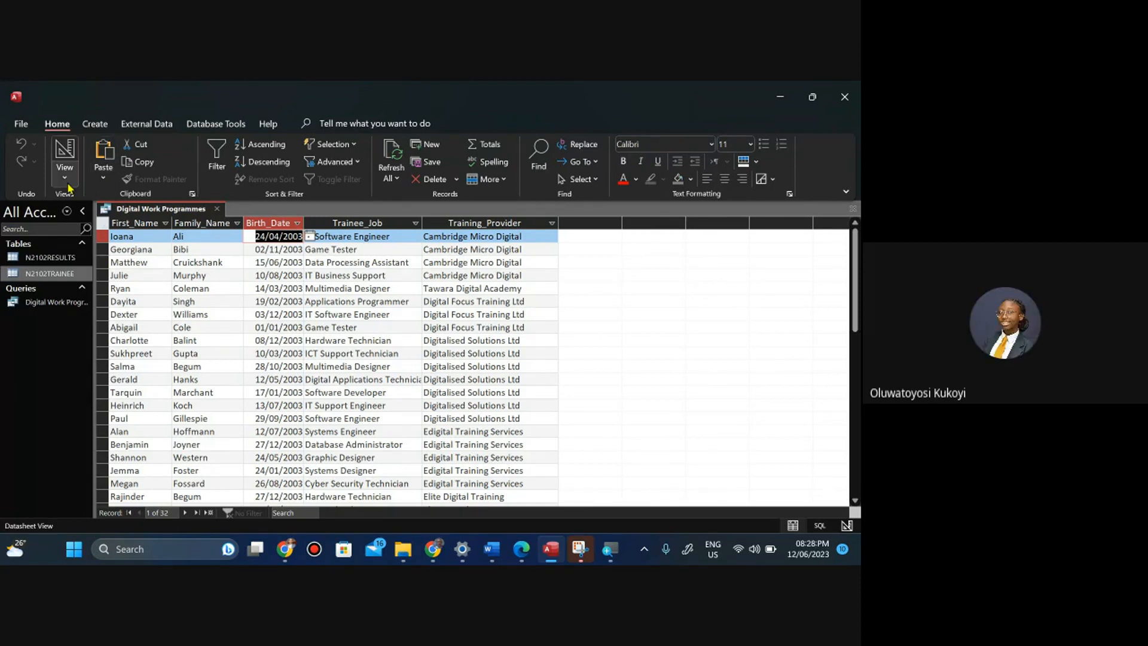
left_click(64, 171)
left_click(119, 276)
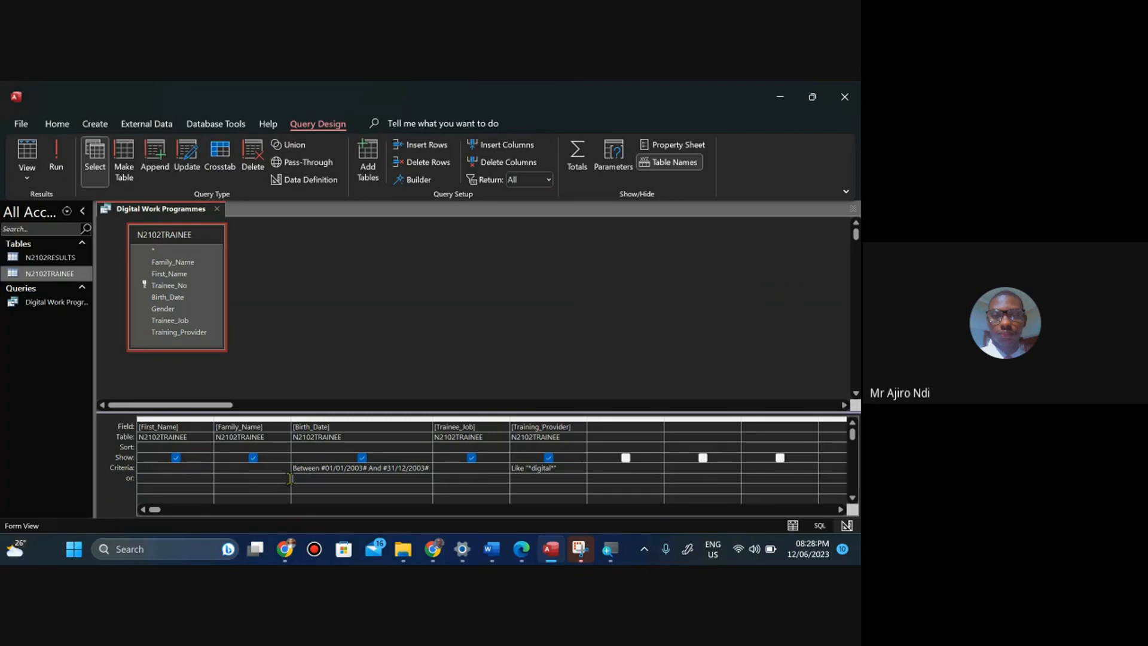
Glance at the question paper, then switch the query to SQL view and copy the whole SQL statement.
left_click(520, 549)
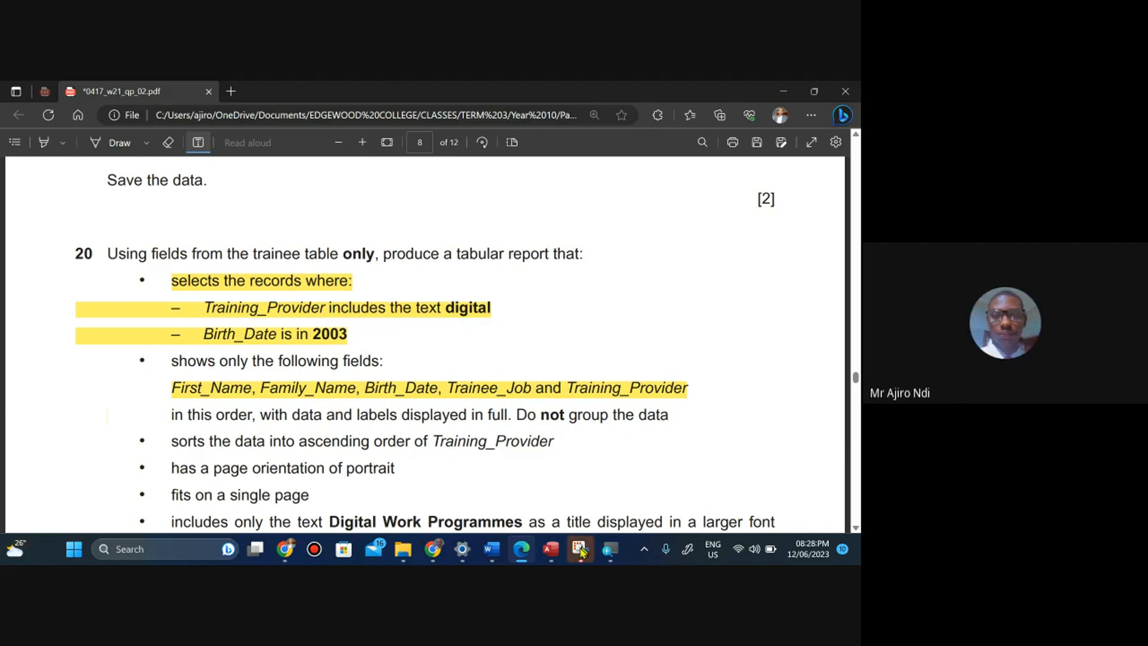
left_click(551, 553)
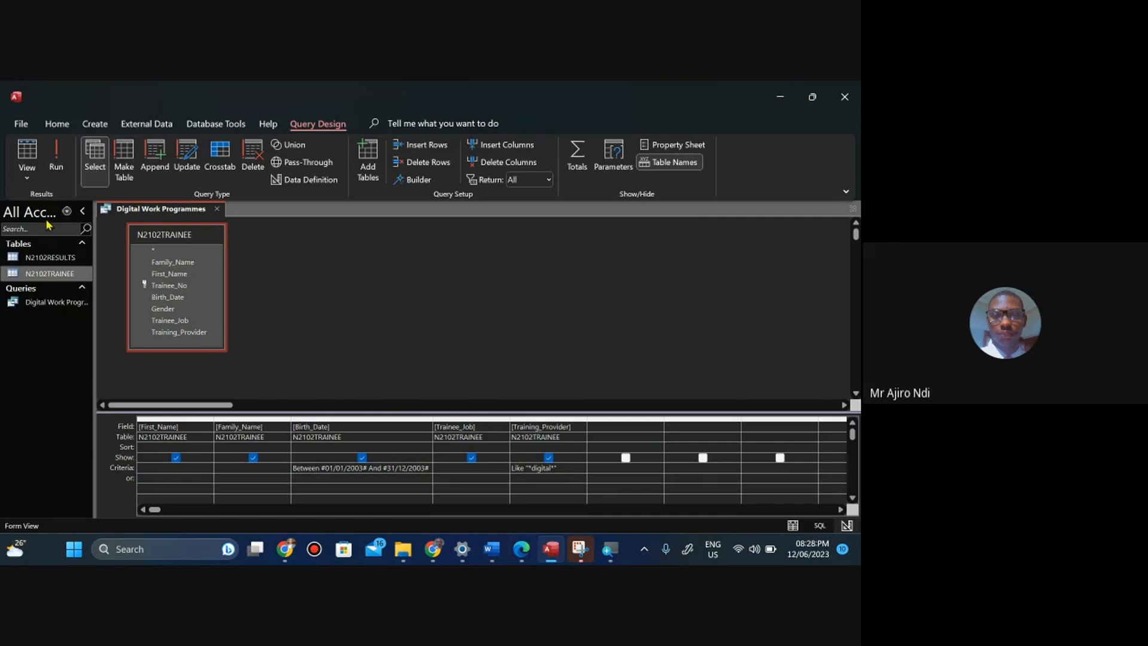
left_click(29, 183)
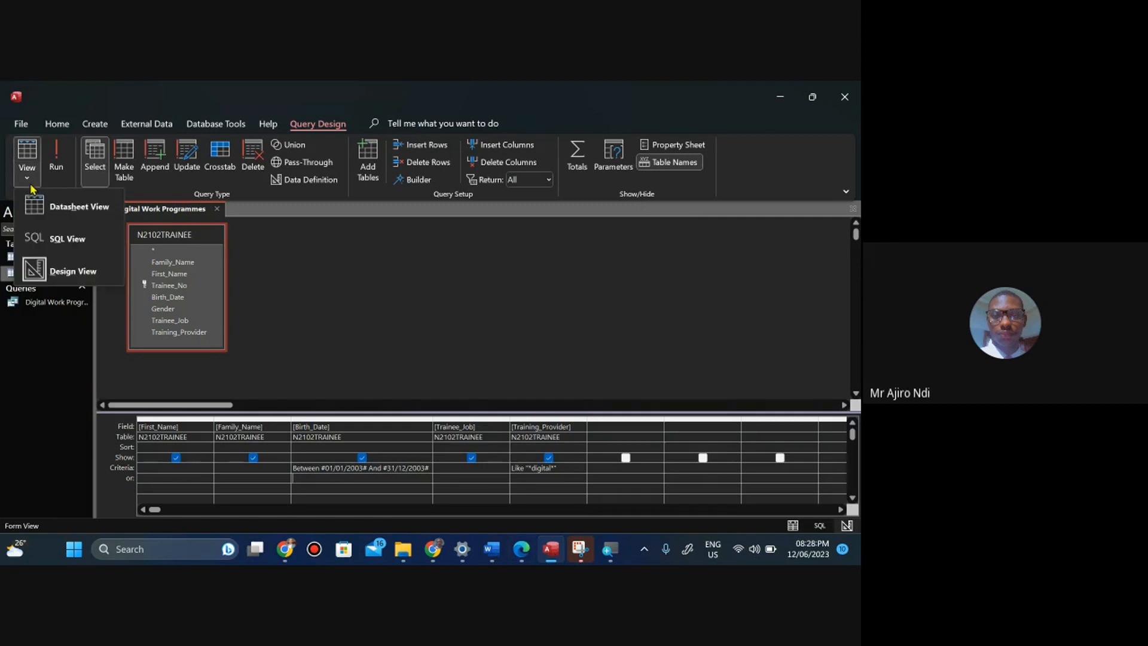
left_click(69, 237)
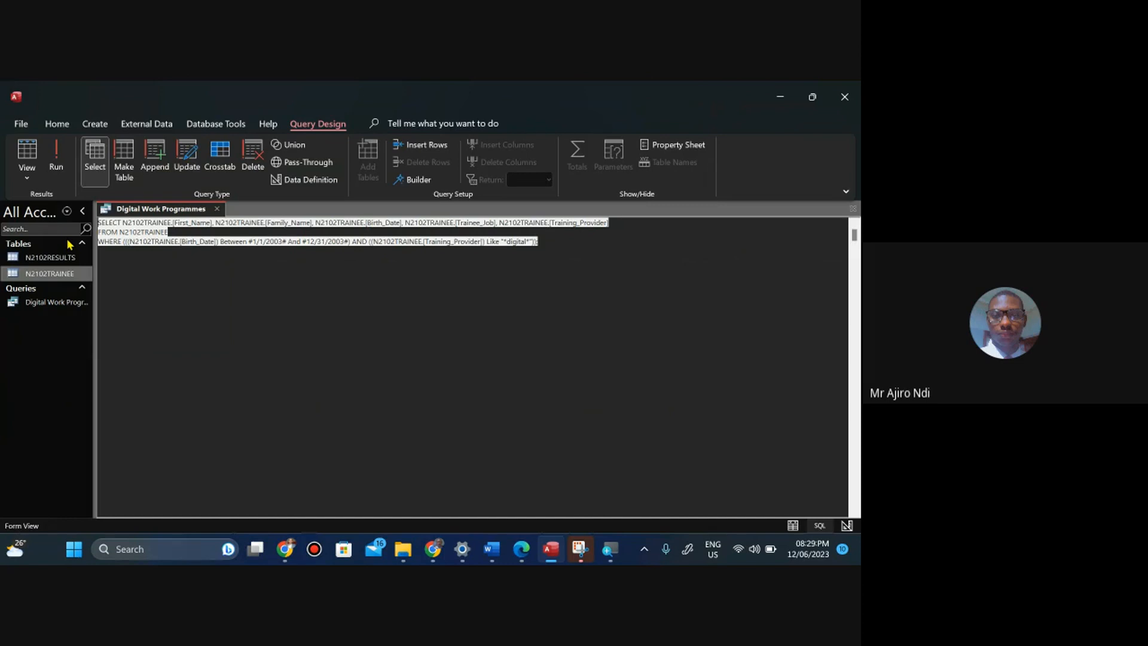
left_click(167, 235)
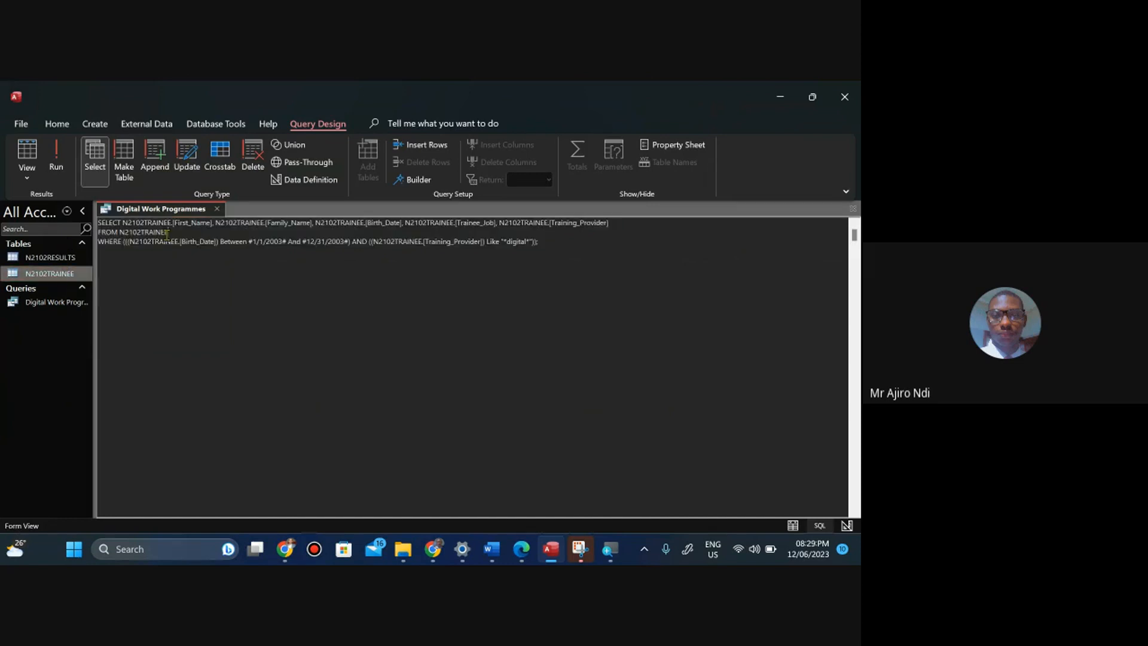
key("ctrl+a")
key("ctrl+c")
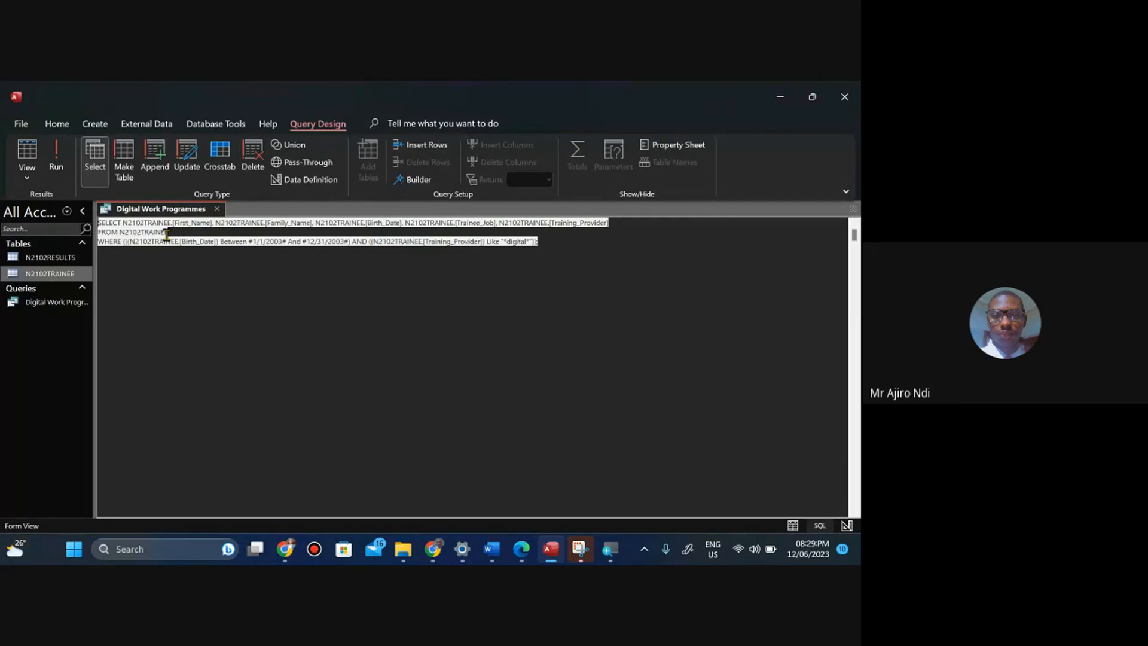
Paste the SQL into Notepad, then clear it and close Notepad.
key("super")
type("note")
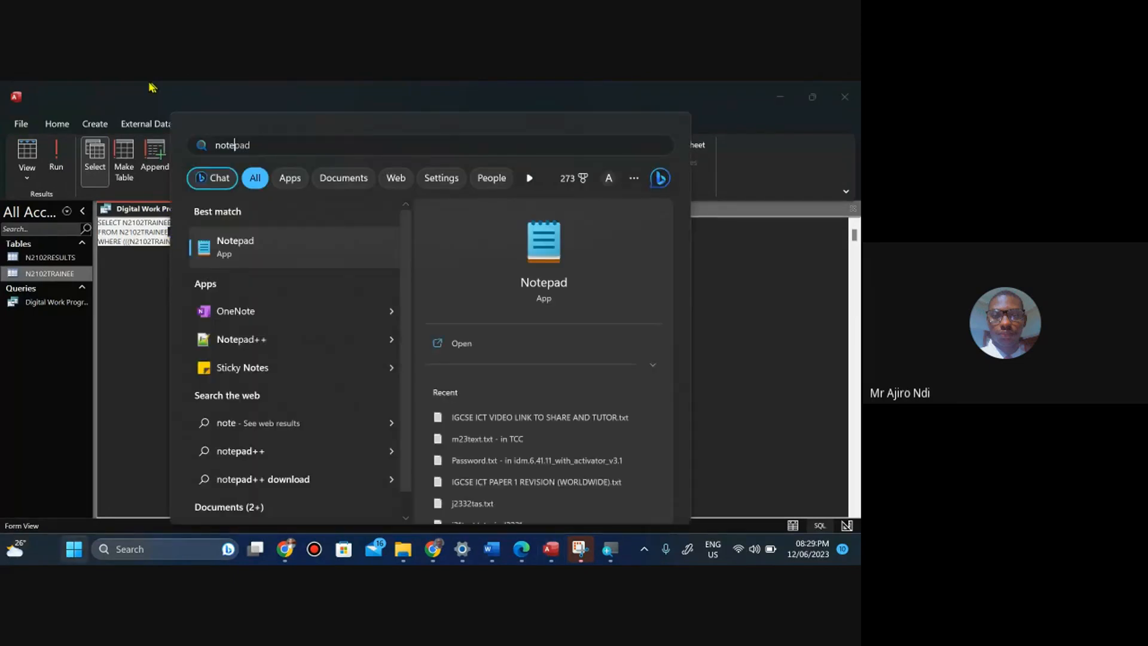
left_click(277, 256)
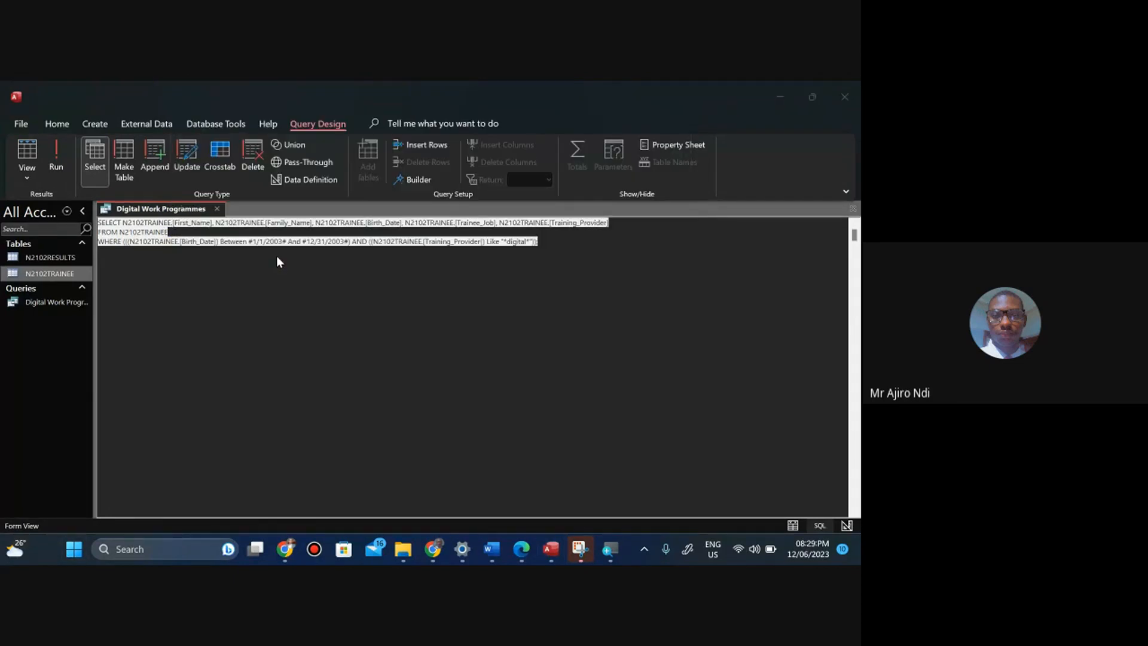
key("ctrl+v")
key("ctrl+a")
key("ctrl+c")
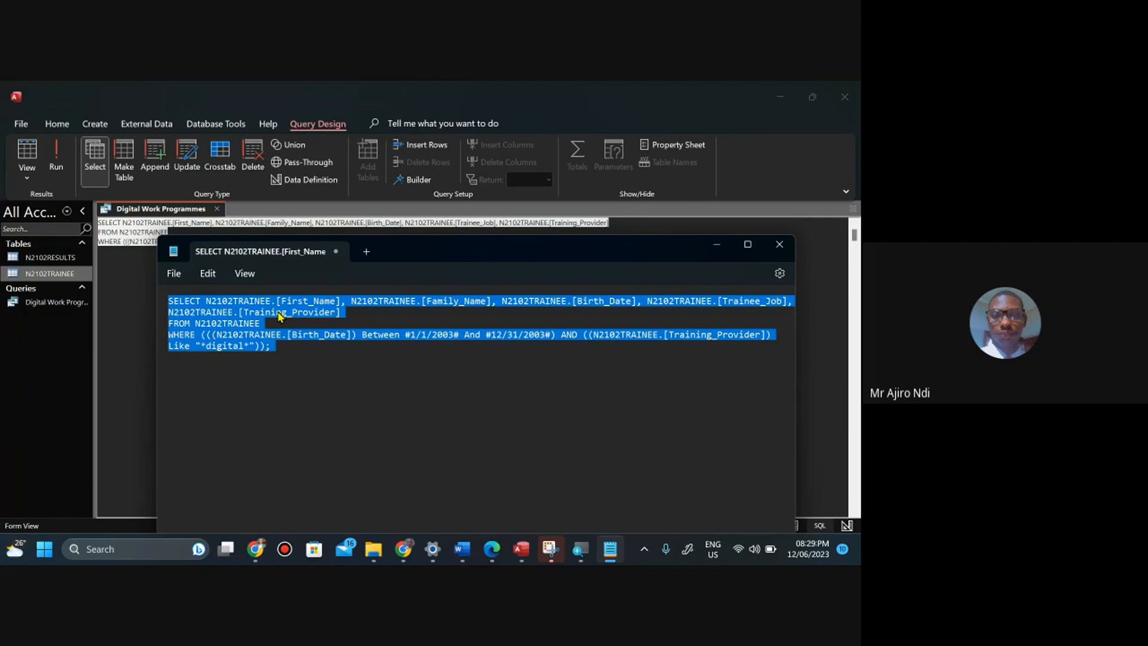
key("Delete")
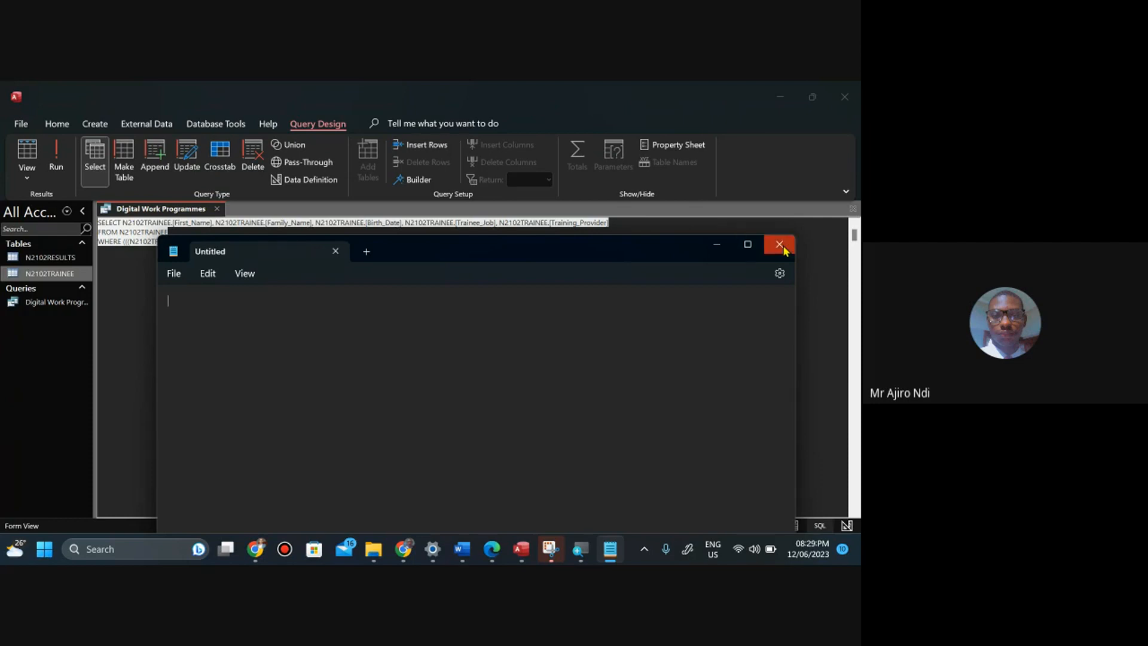
left_click(780, 246)
Open Word, create a blank document and paste the query's SQL statement into it.
key("super")
type("n")
key("BackSpace")
type("wo")
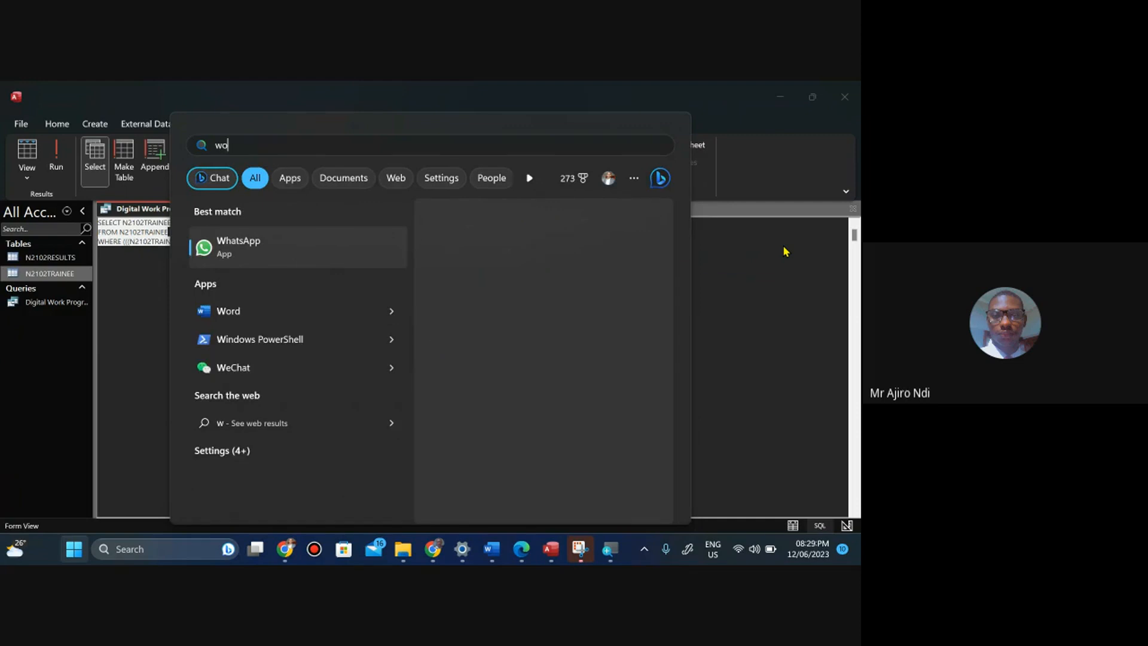
type("rd")
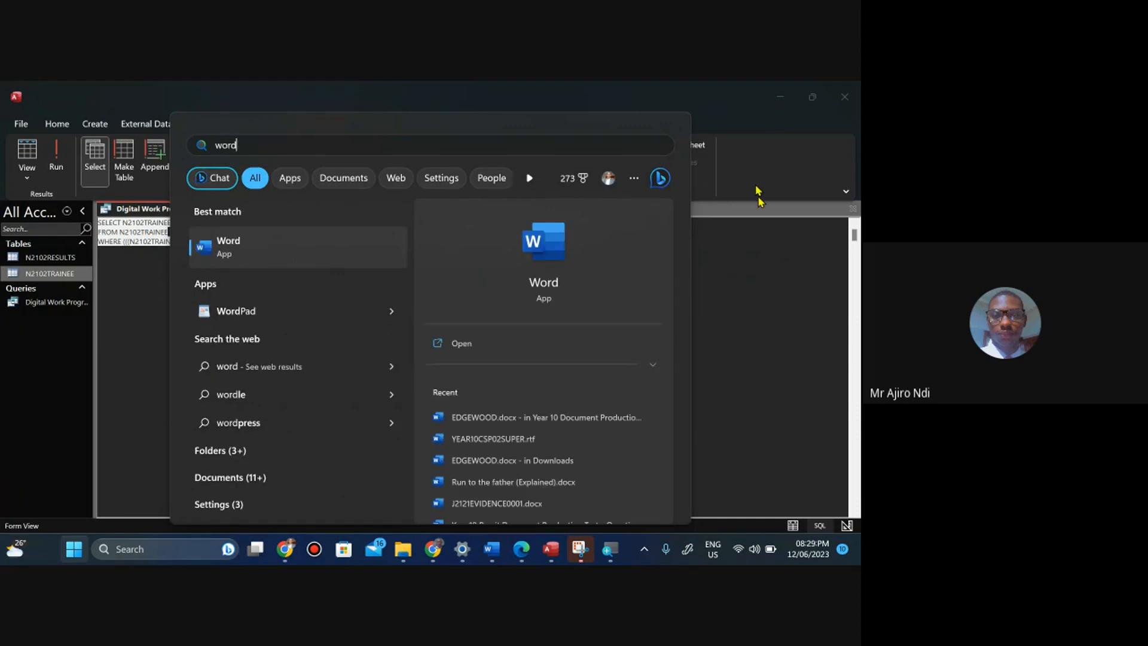
left_click(299, 248)
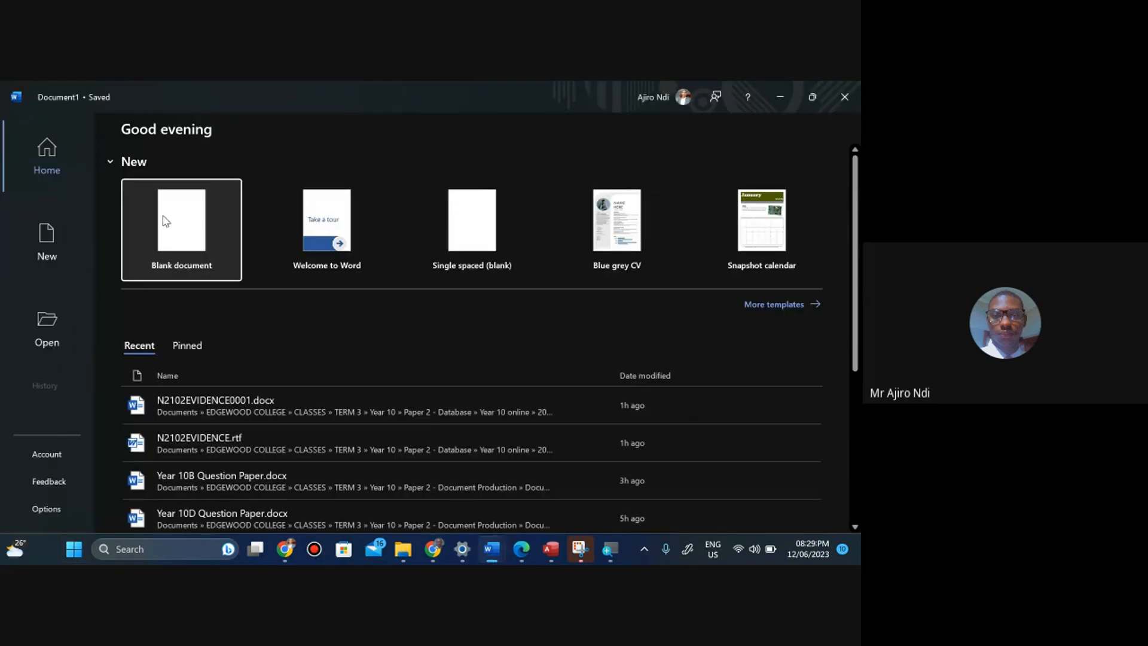
left_click(165, 222)
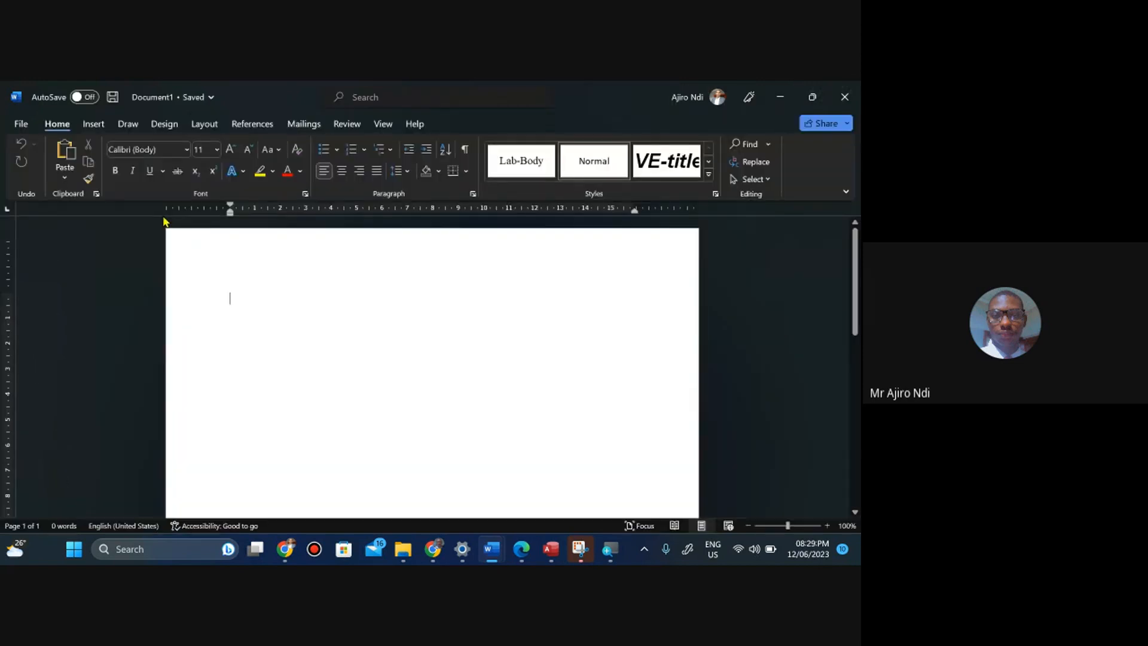
key("ctrl+v")
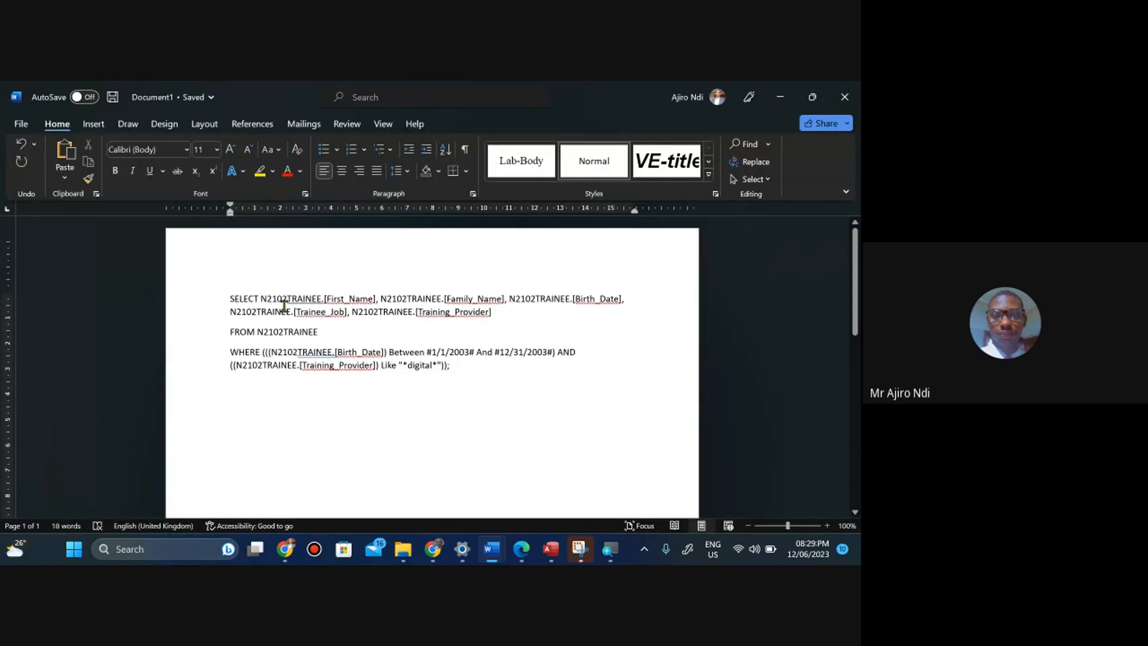
Select all the pasted SQL text and enlarge its font size to 20.
key("ctrl+a")
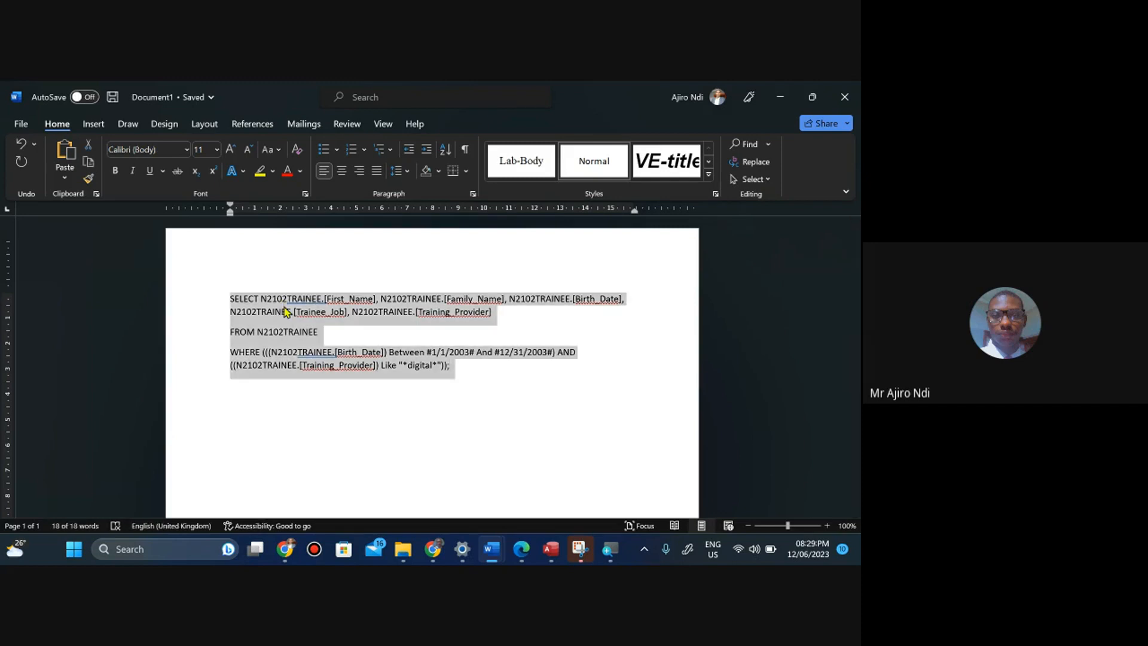
key("ctrl+shift+period")
key("ctrl+shift+period")
key("ctrl+shift+period")
key("ctrl+shift+period")
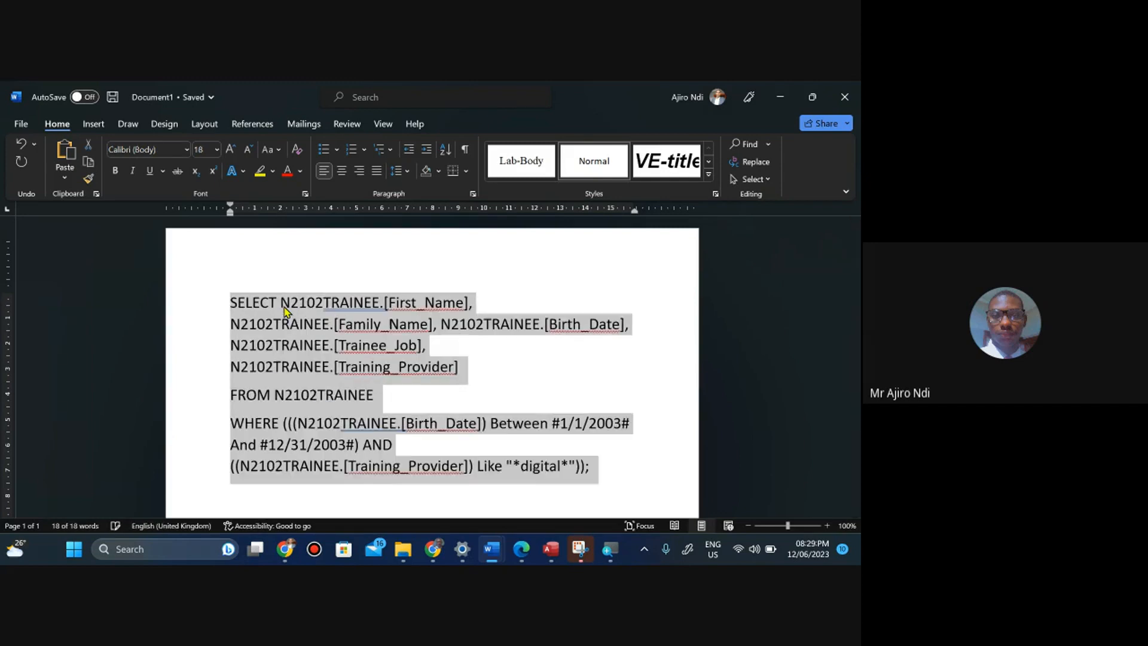
key("ctrl+shift+period")
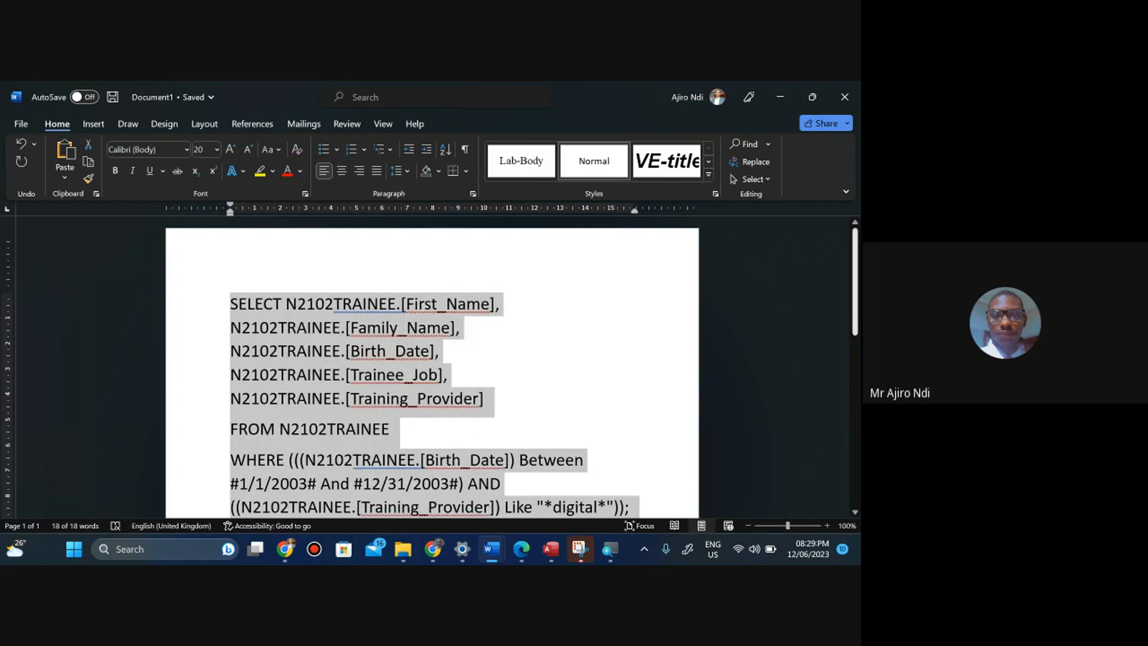
Change the Word document's page orientation to landscape and deselect the SQL text.
scroll(430, 365, "down", 2)
scroll(431, 364, "up", 1)
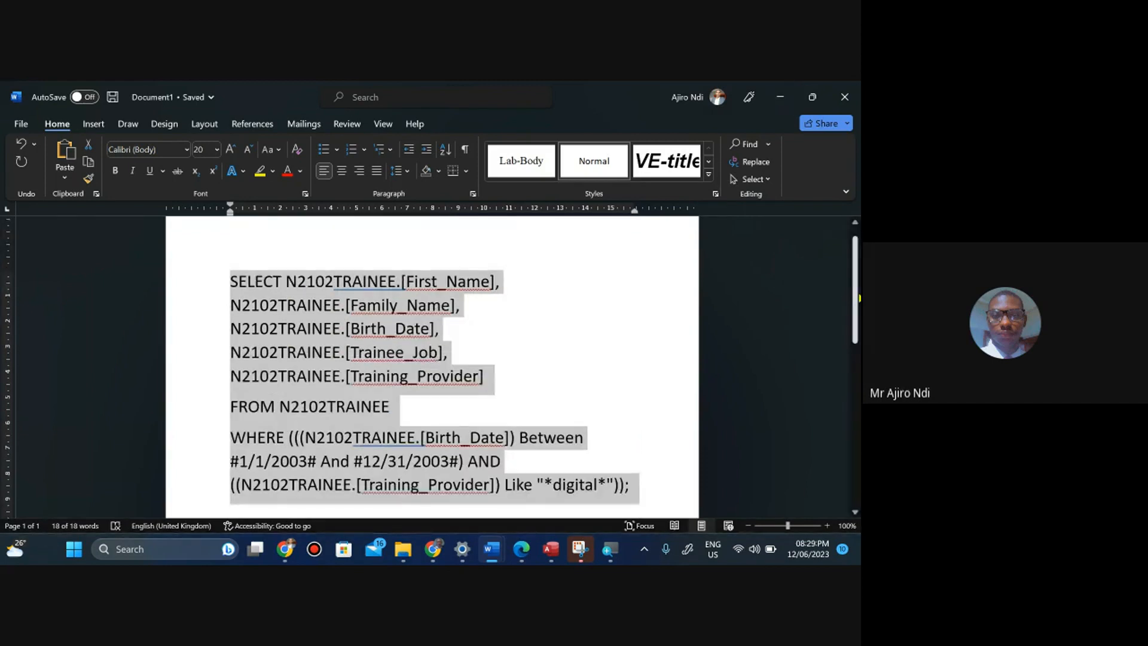
mouse_move(858, 298)
left_mouse_down()
mouse_move(859, 334)
mouse_move(858, 290)
left_mouse_up()
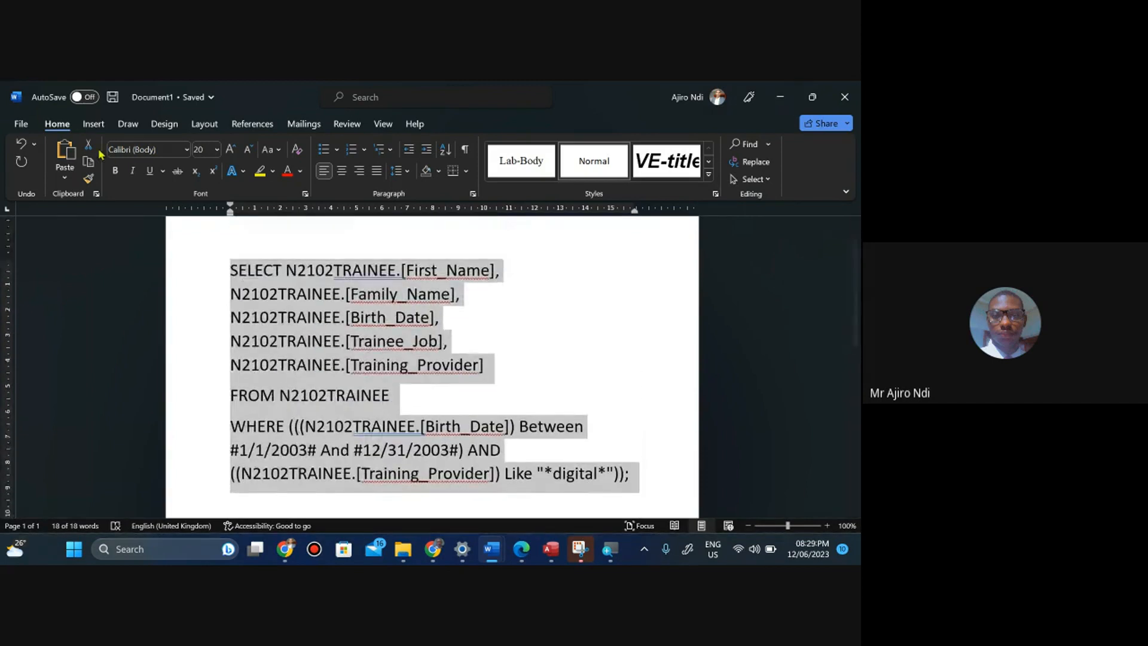
left_click(203, 126)
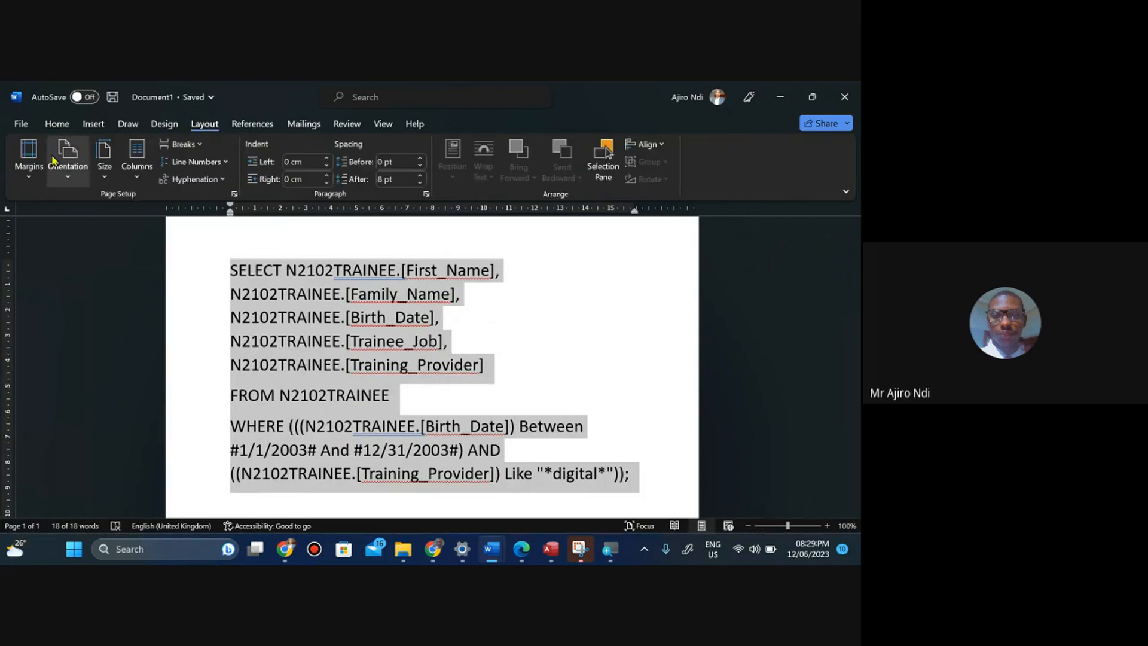
left_click(68, 179)
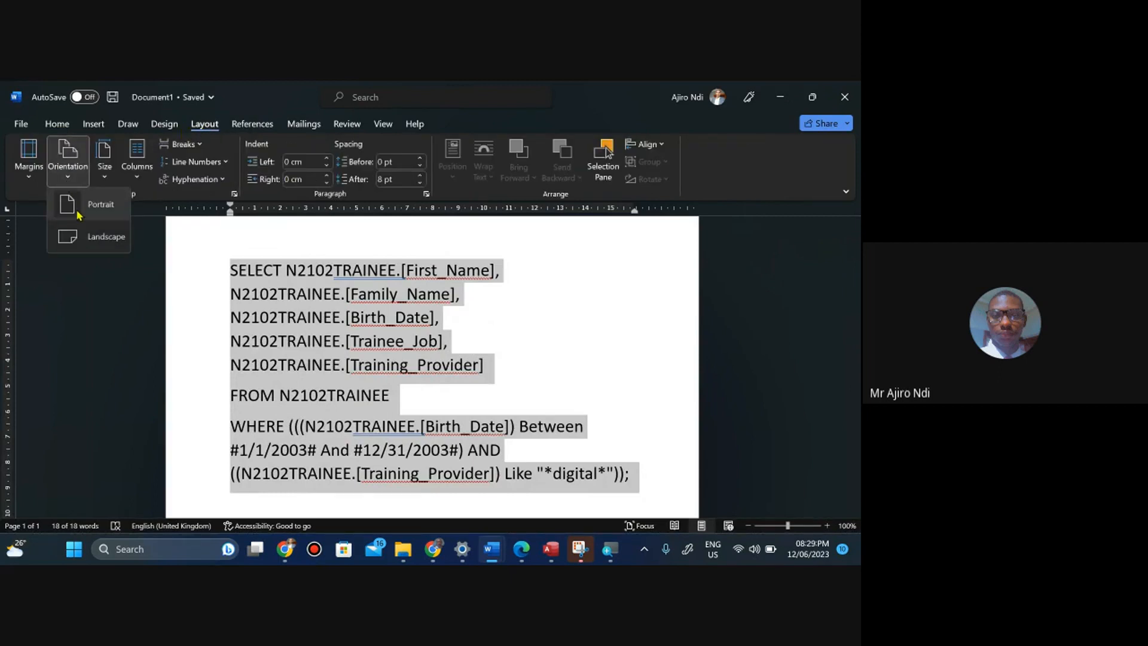
left_click(90, 237)
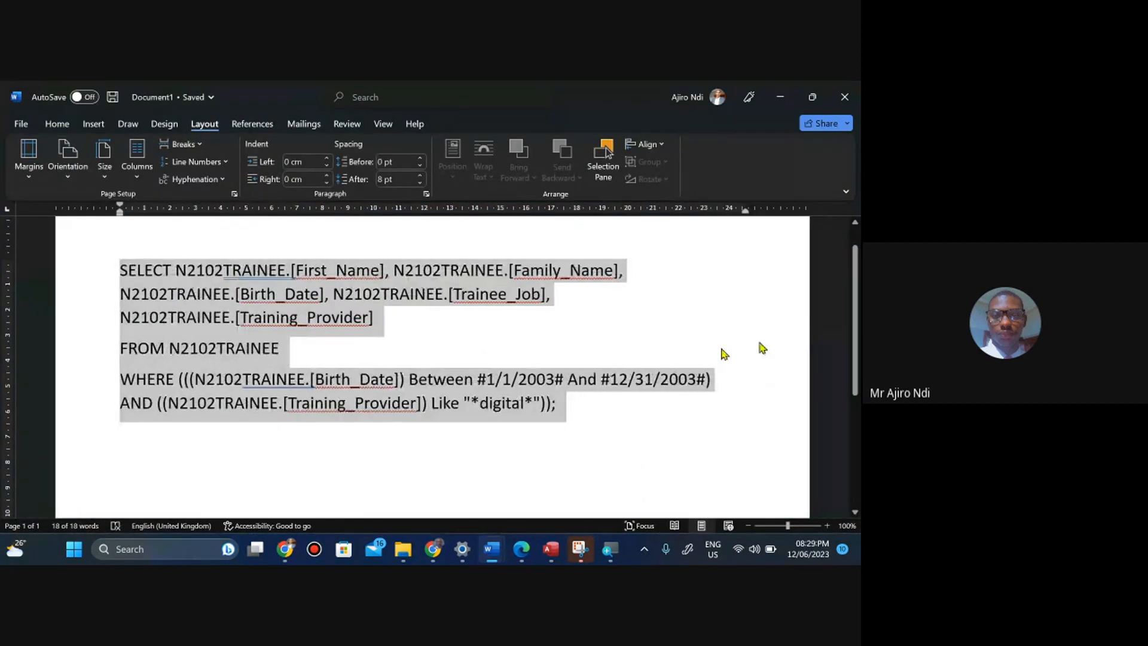
left_click(405, 320)
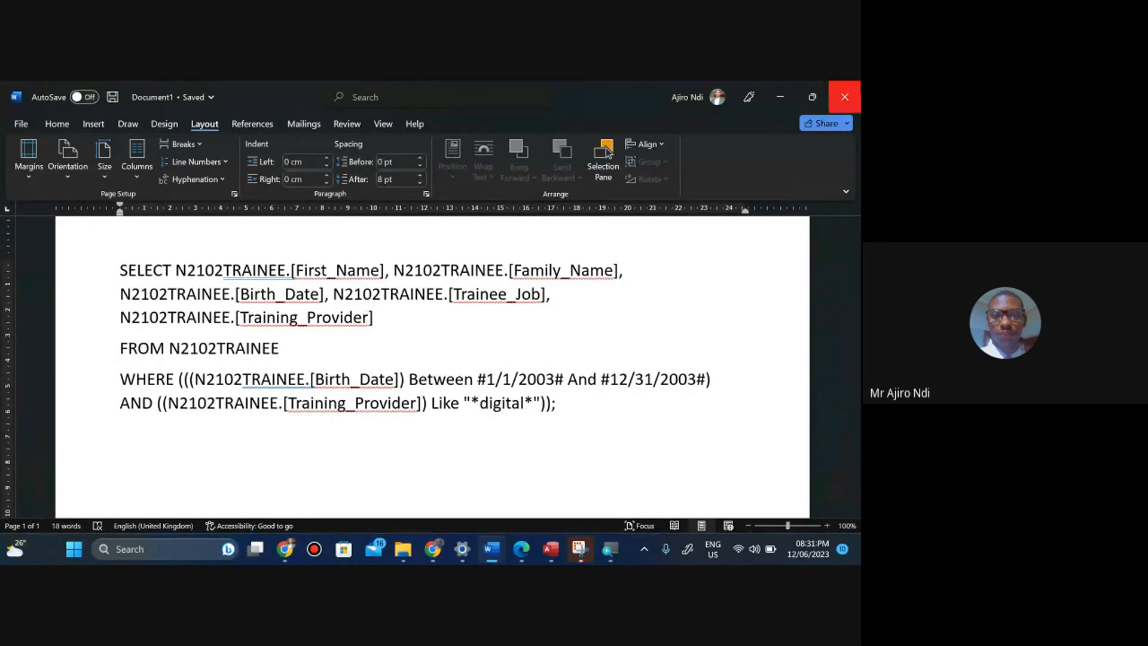
Close the Word document without saving it.
left_click(845, 96)
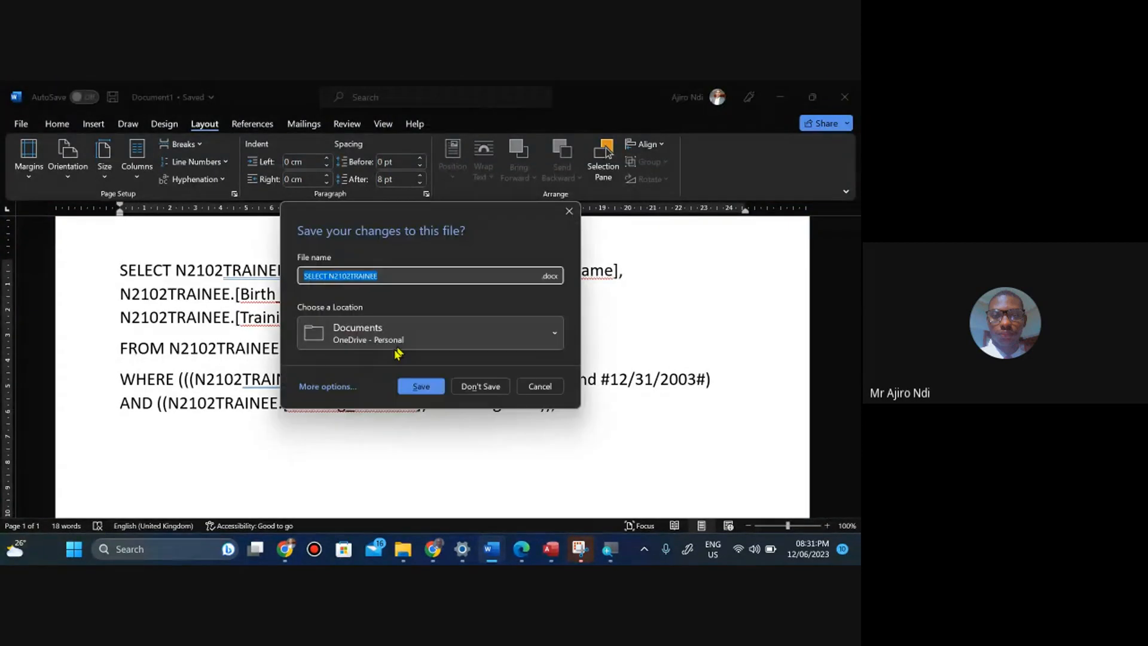
left_click(471, 388)
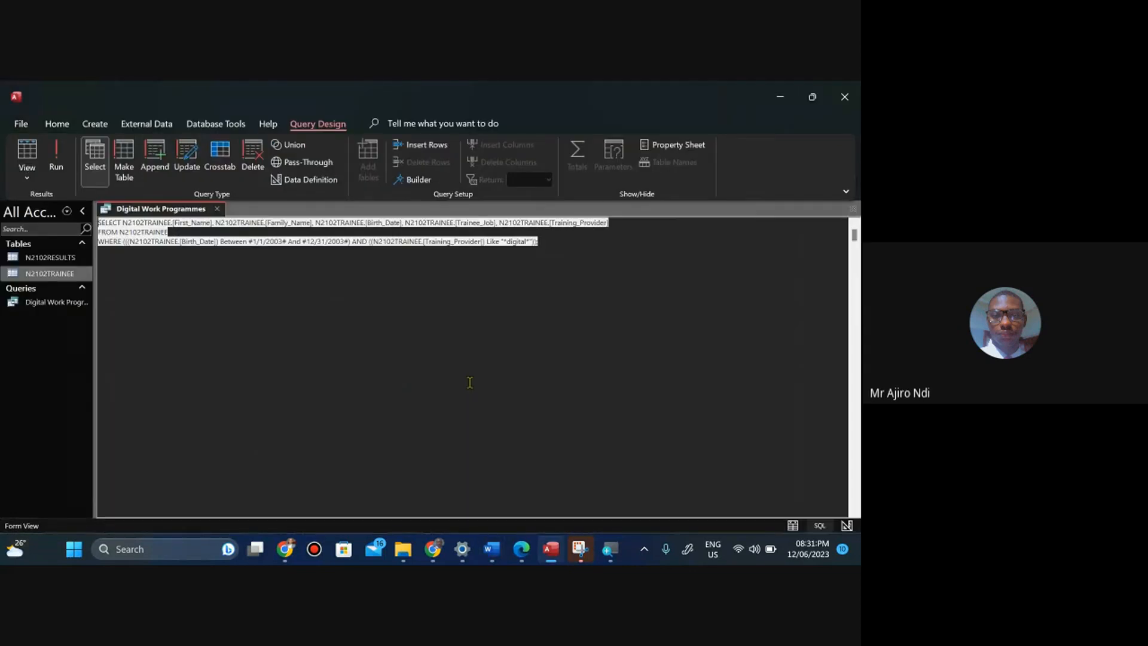
Switch the Digital Work Programmes query to Datasheet view and compare its records with the question paper.
left_click(26, 177)
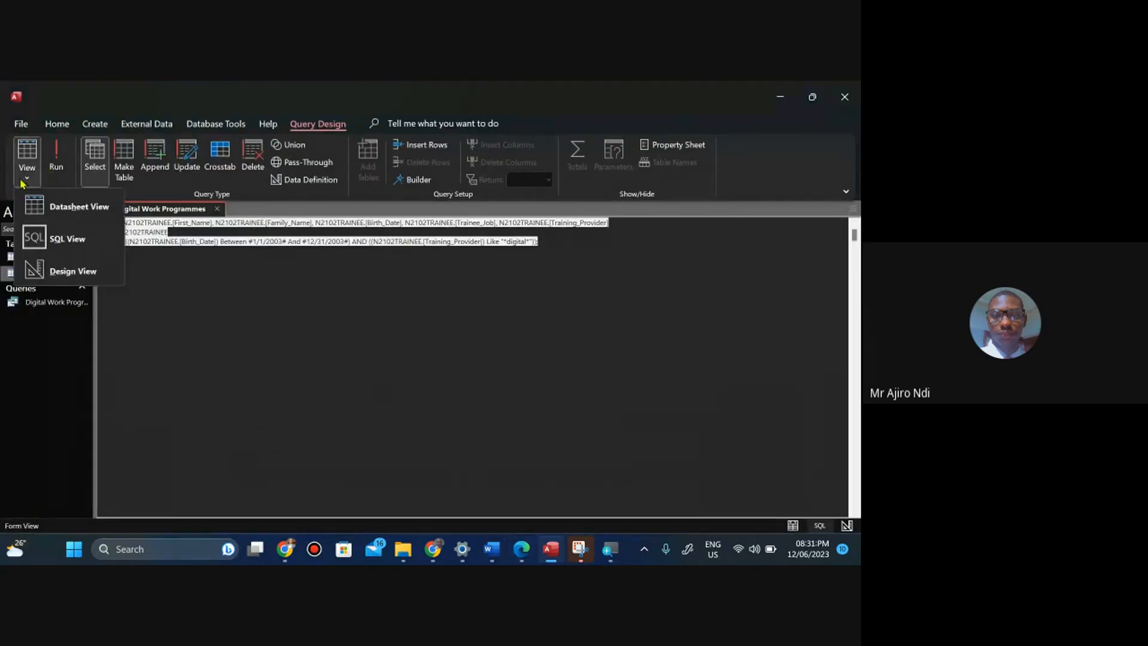
left_click(63, 209)
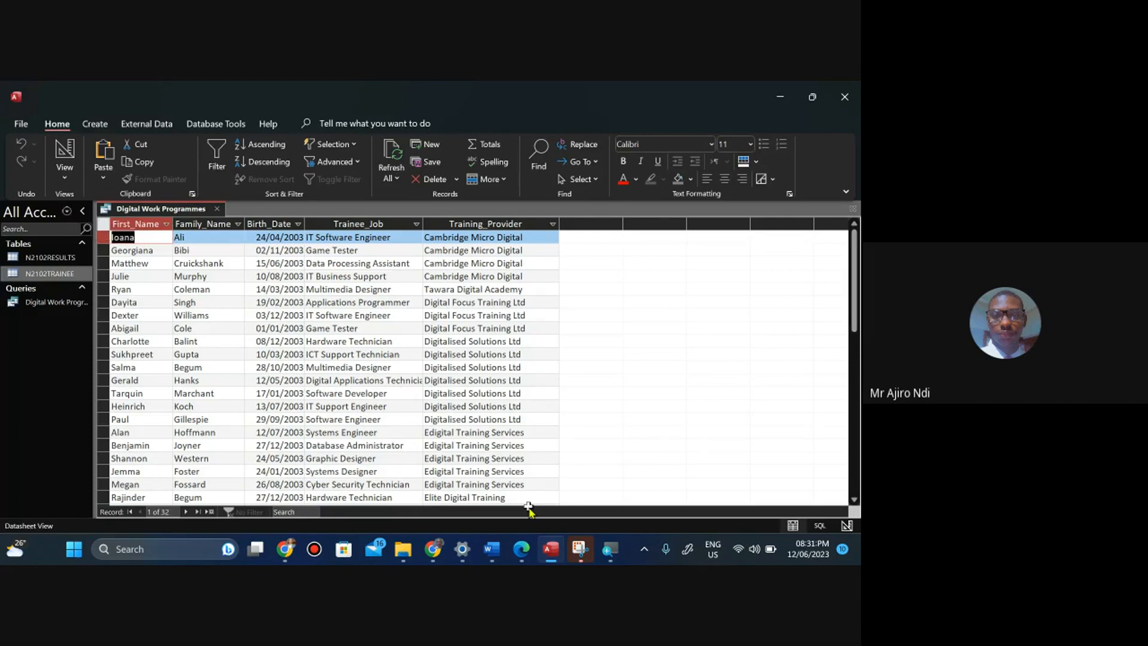
left_click(522, 549)
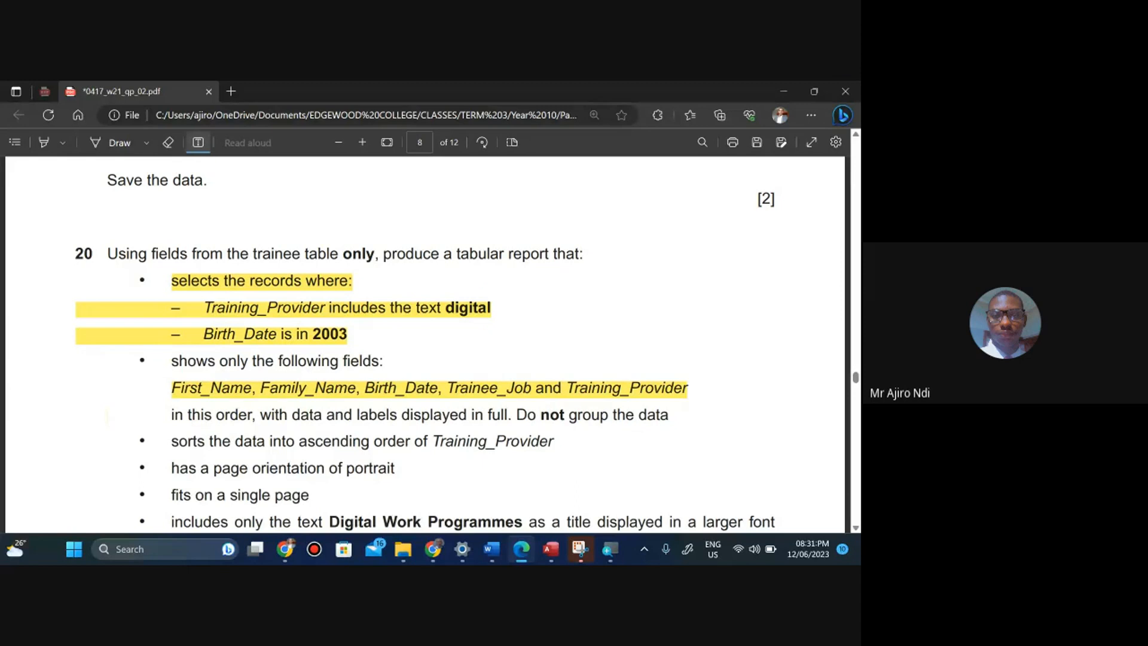
left_click(551, 549)
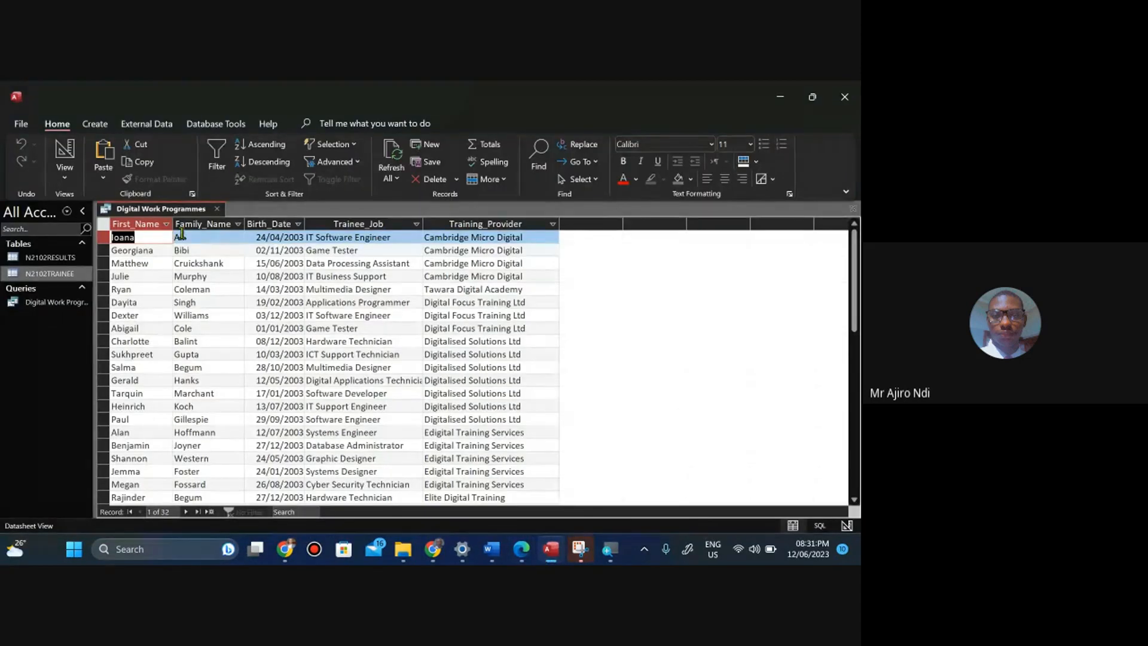
Save and close the Digital Work Programmes query.
right_click(152, 214)
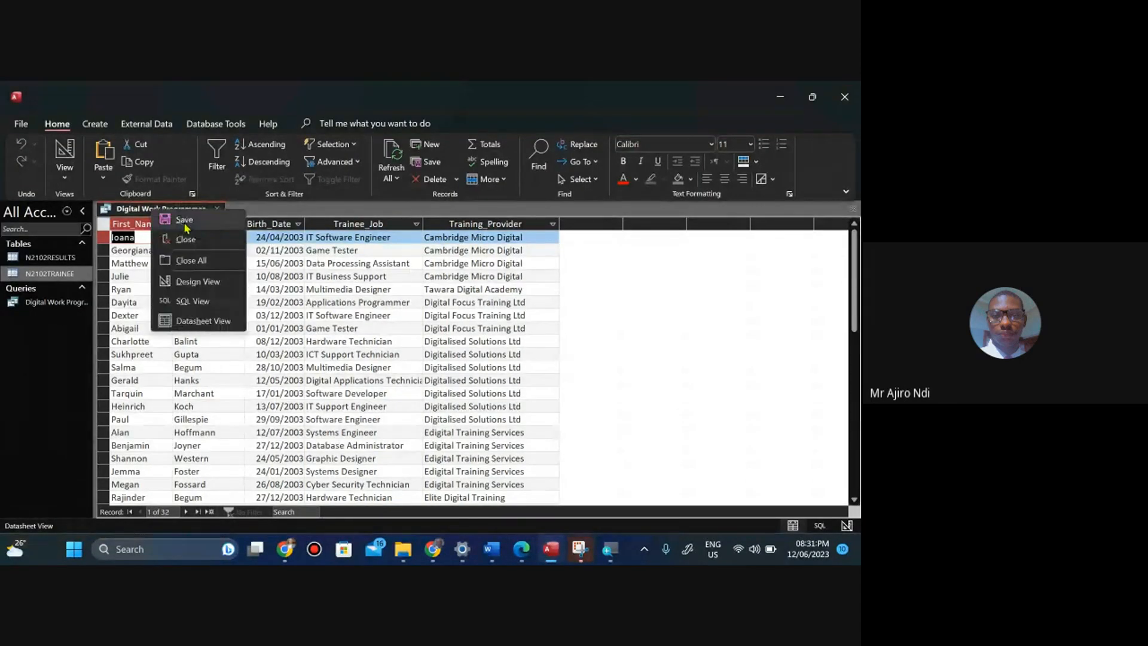
left_click(183, 223)
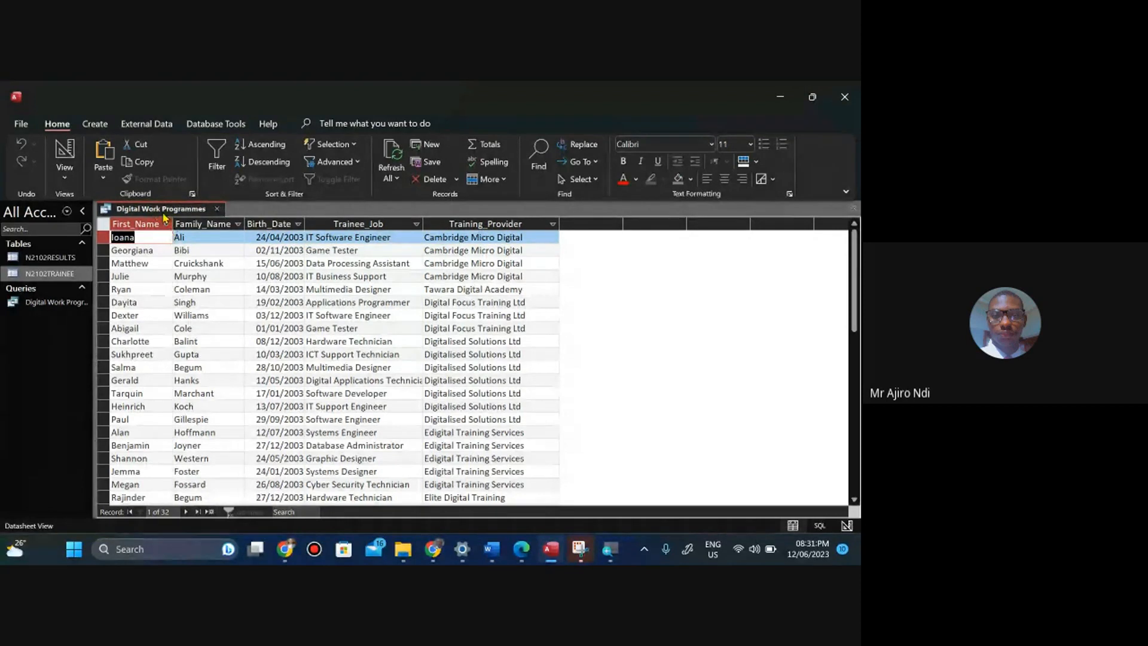
right_click(159, 211)
left_click(183, 245)
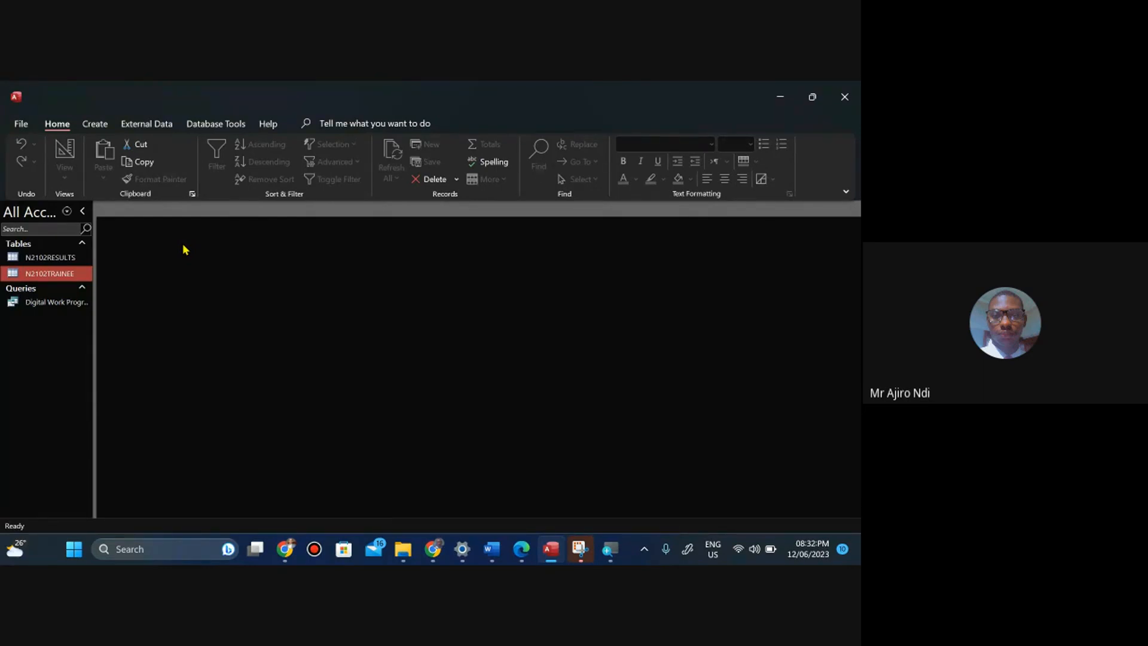
In the question paper, highlight the remaining report requirements from the sorting bullet to the name line in pink.
left_click(533, 554)
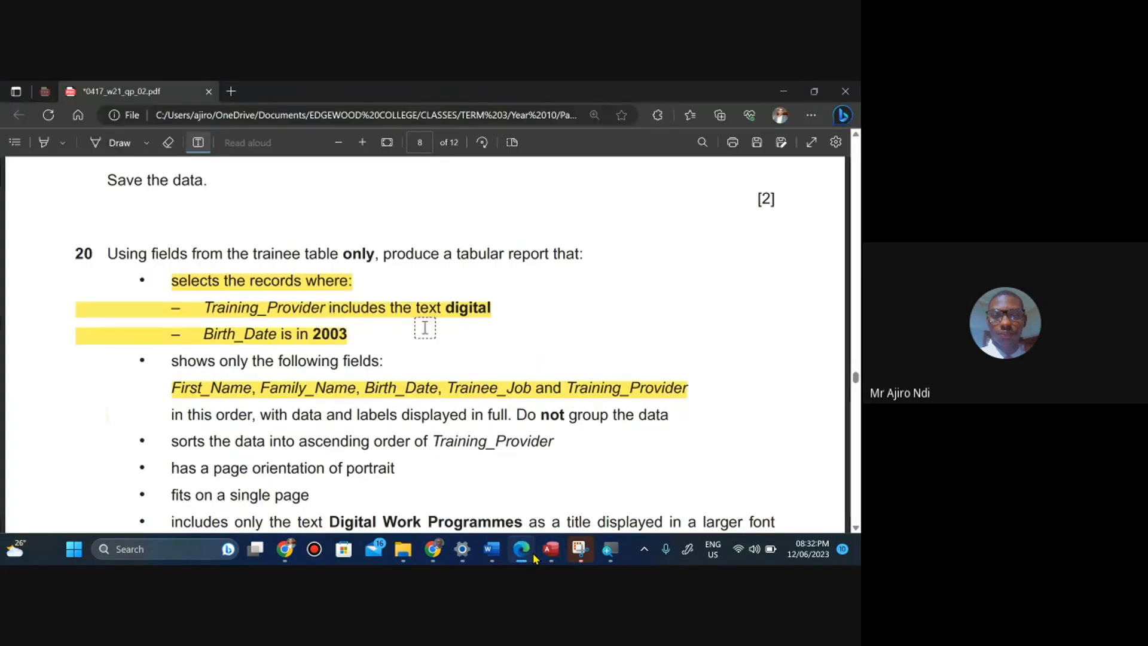
key("Escape")
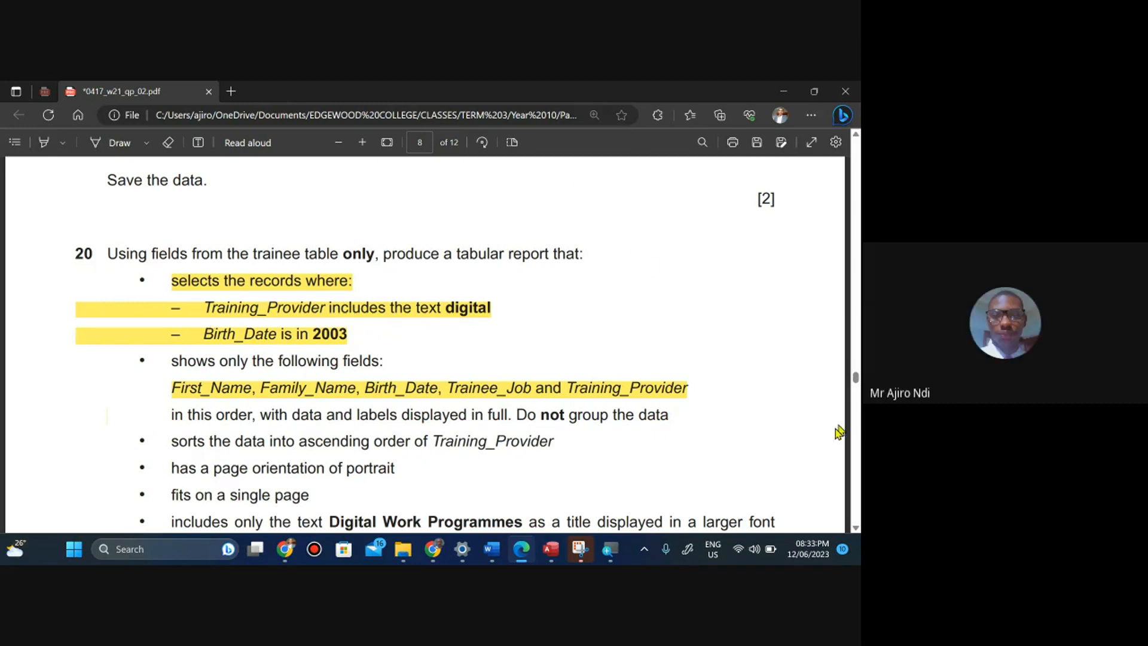
left_click(856, 529)
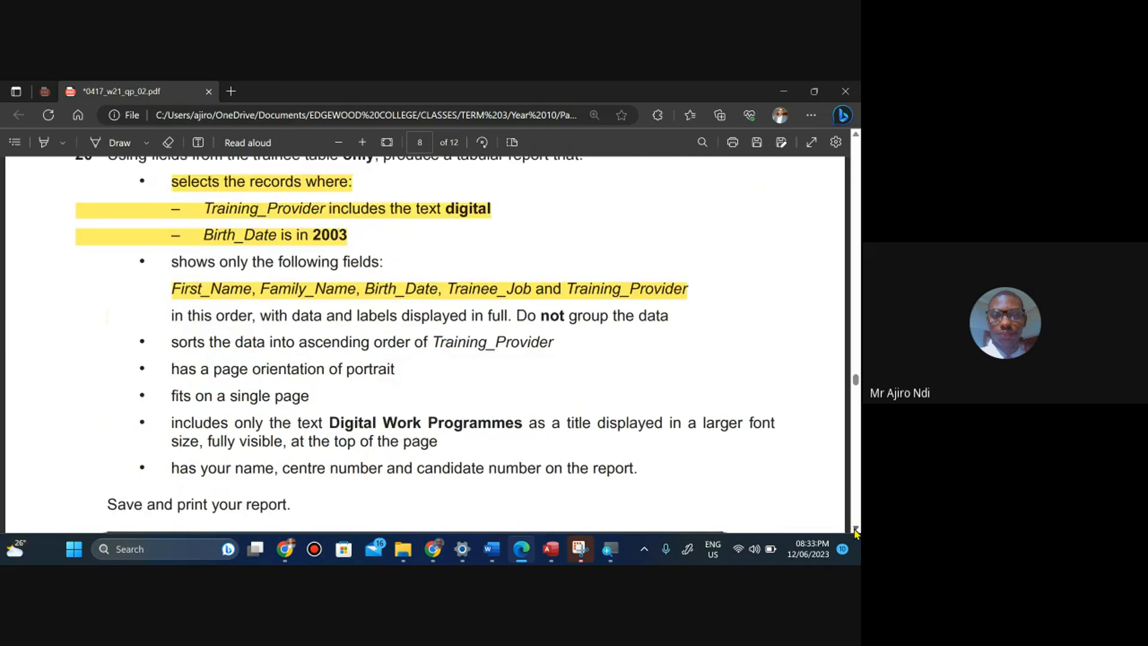
left_click(856, 529)
left_click(62, 144)
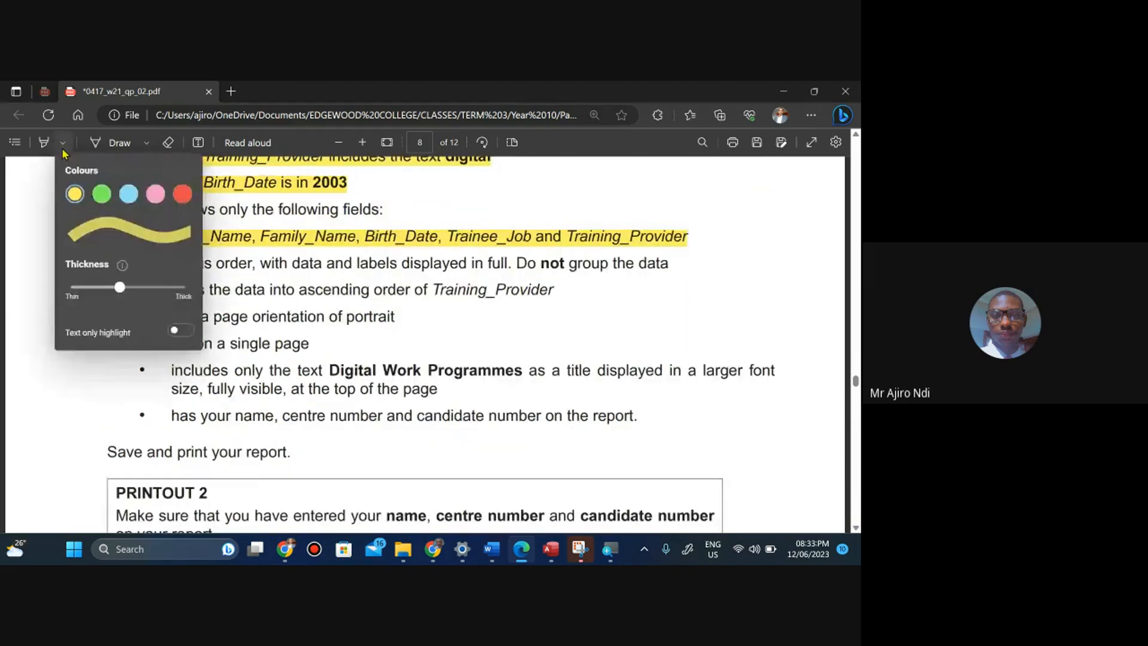
left_click(155, 195)
left_click(58, 381)
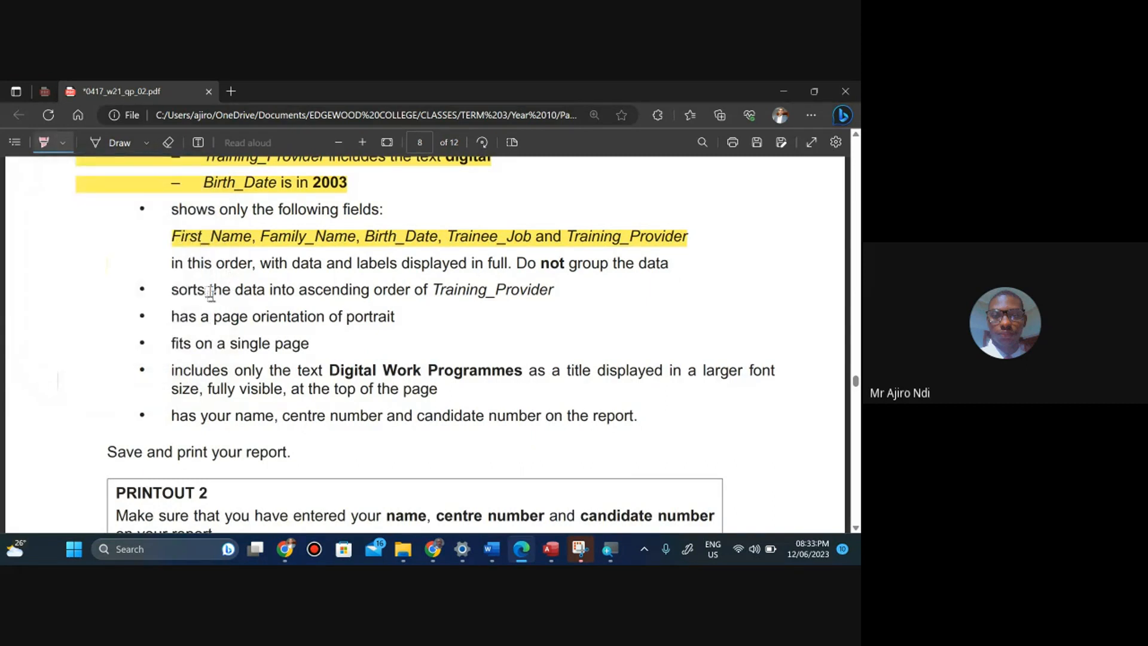
mouse_move(172, 290)
left_mouse_down()
mouse_move(371, 400)
mouse_move(556, 436)
mouse_move(647, 425)
left_mouse_up()
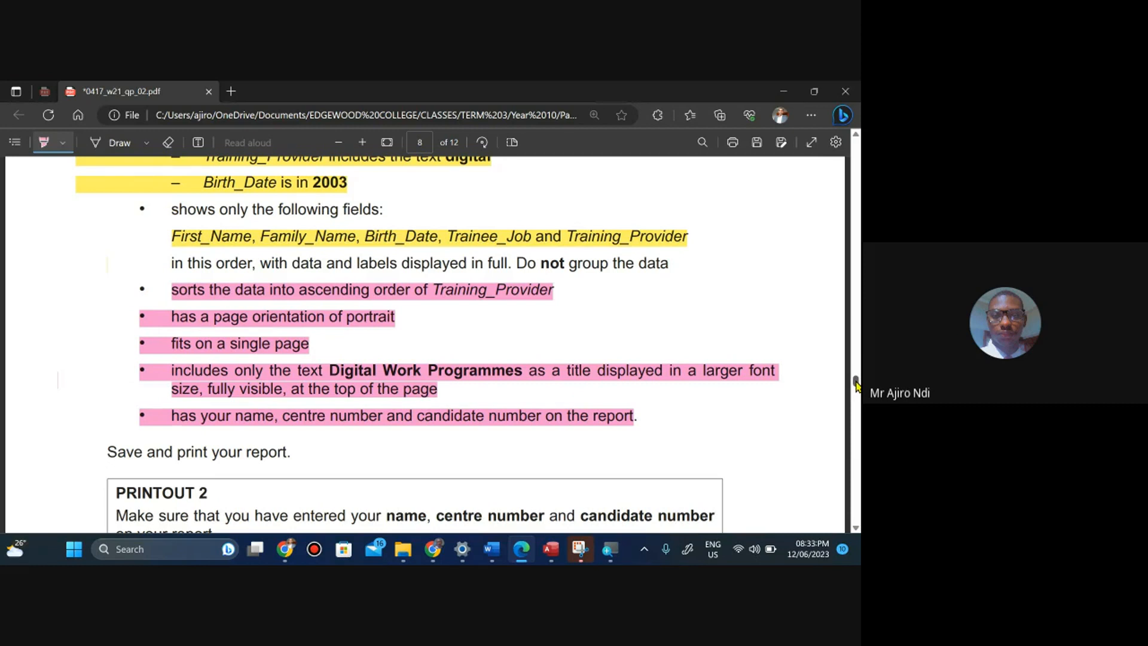
Highlight the field list and the 'in this order' line of question 20 in pink.
left_click(856, 138)
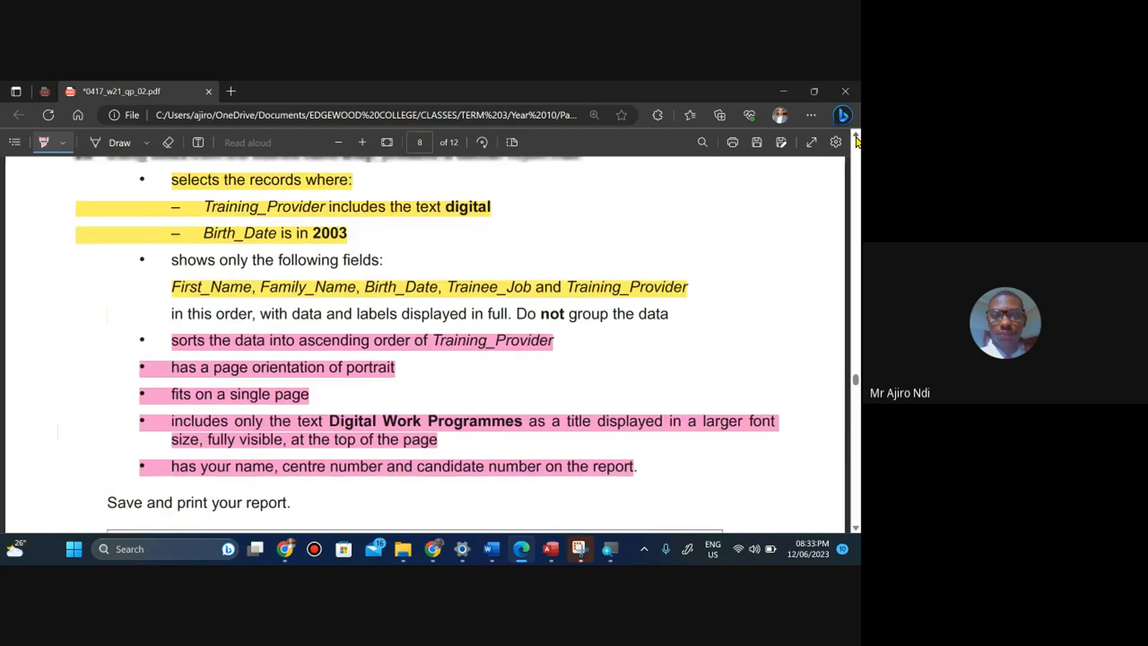
left_click(856, 139)
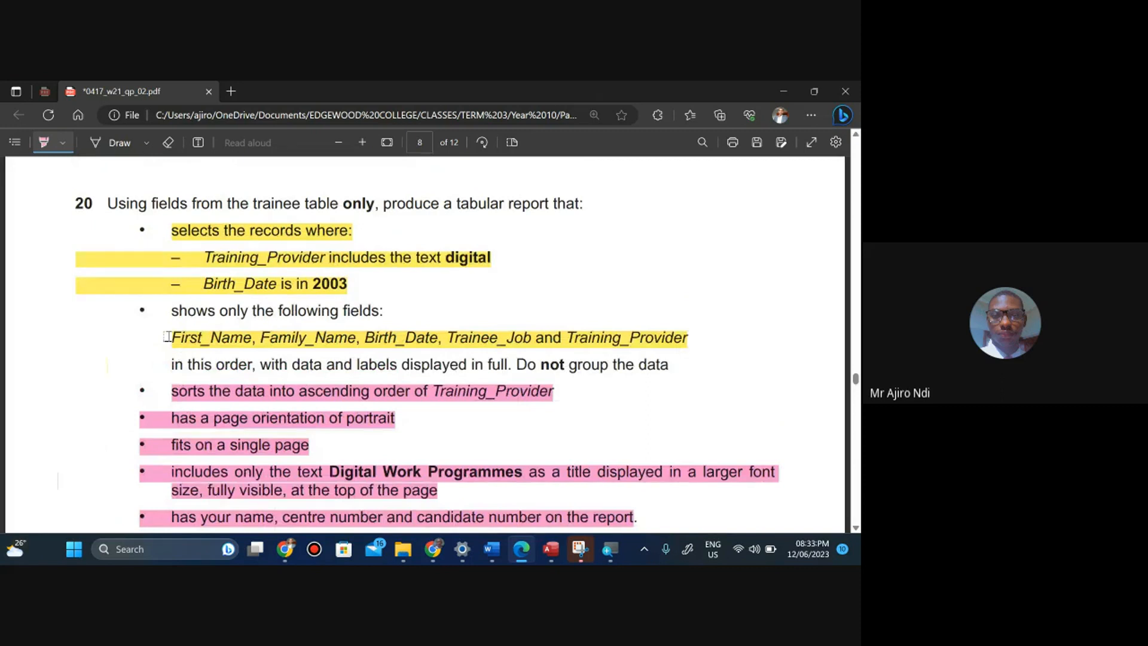
mouse_move(169, 338)
left_mouse_down()
mouse_move(470, 366)
mouse_move(676, 367)
left_mouse_up()
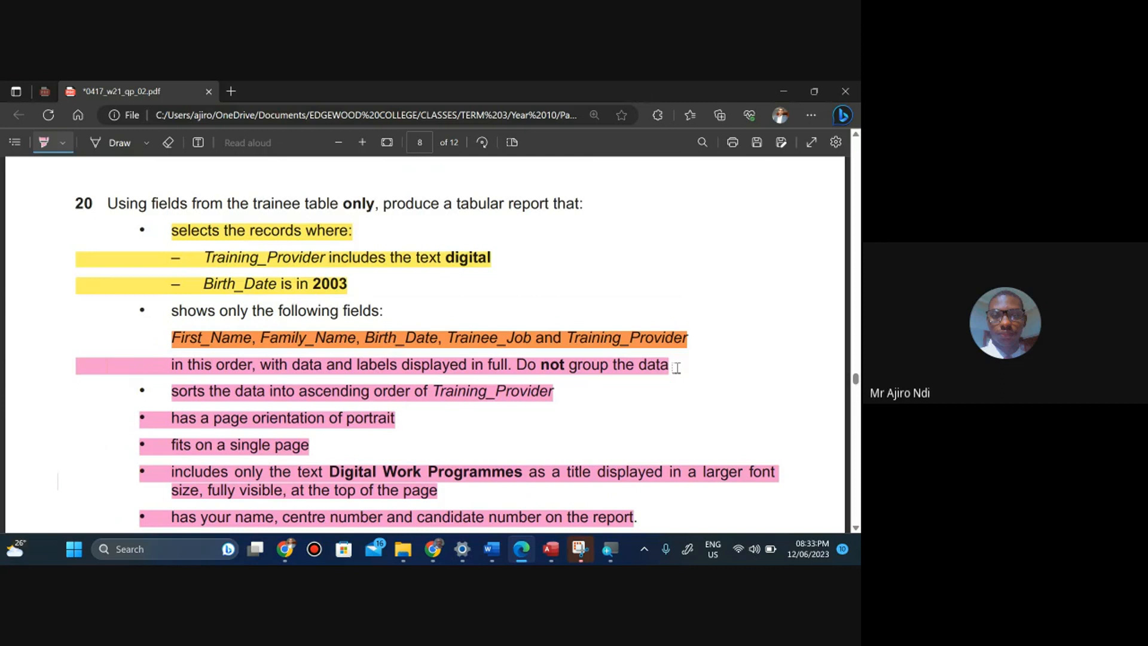